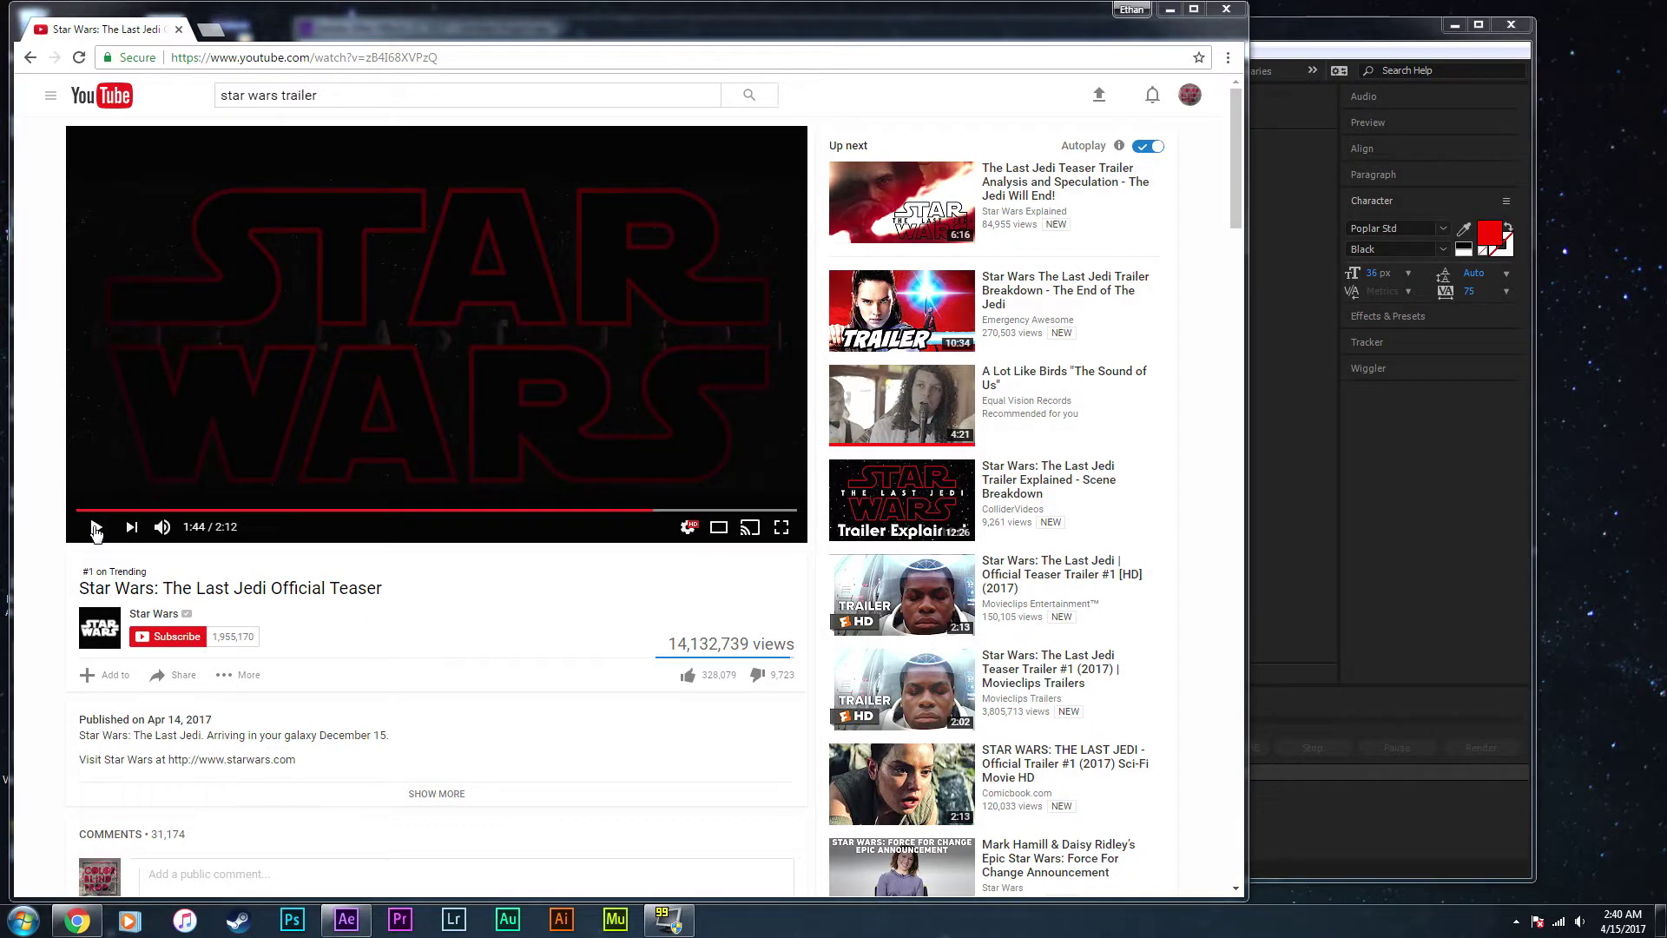
# - Play the Star Wars: The Last Jedi teaser to study its title reveal
pyautogui.click(96, 527)
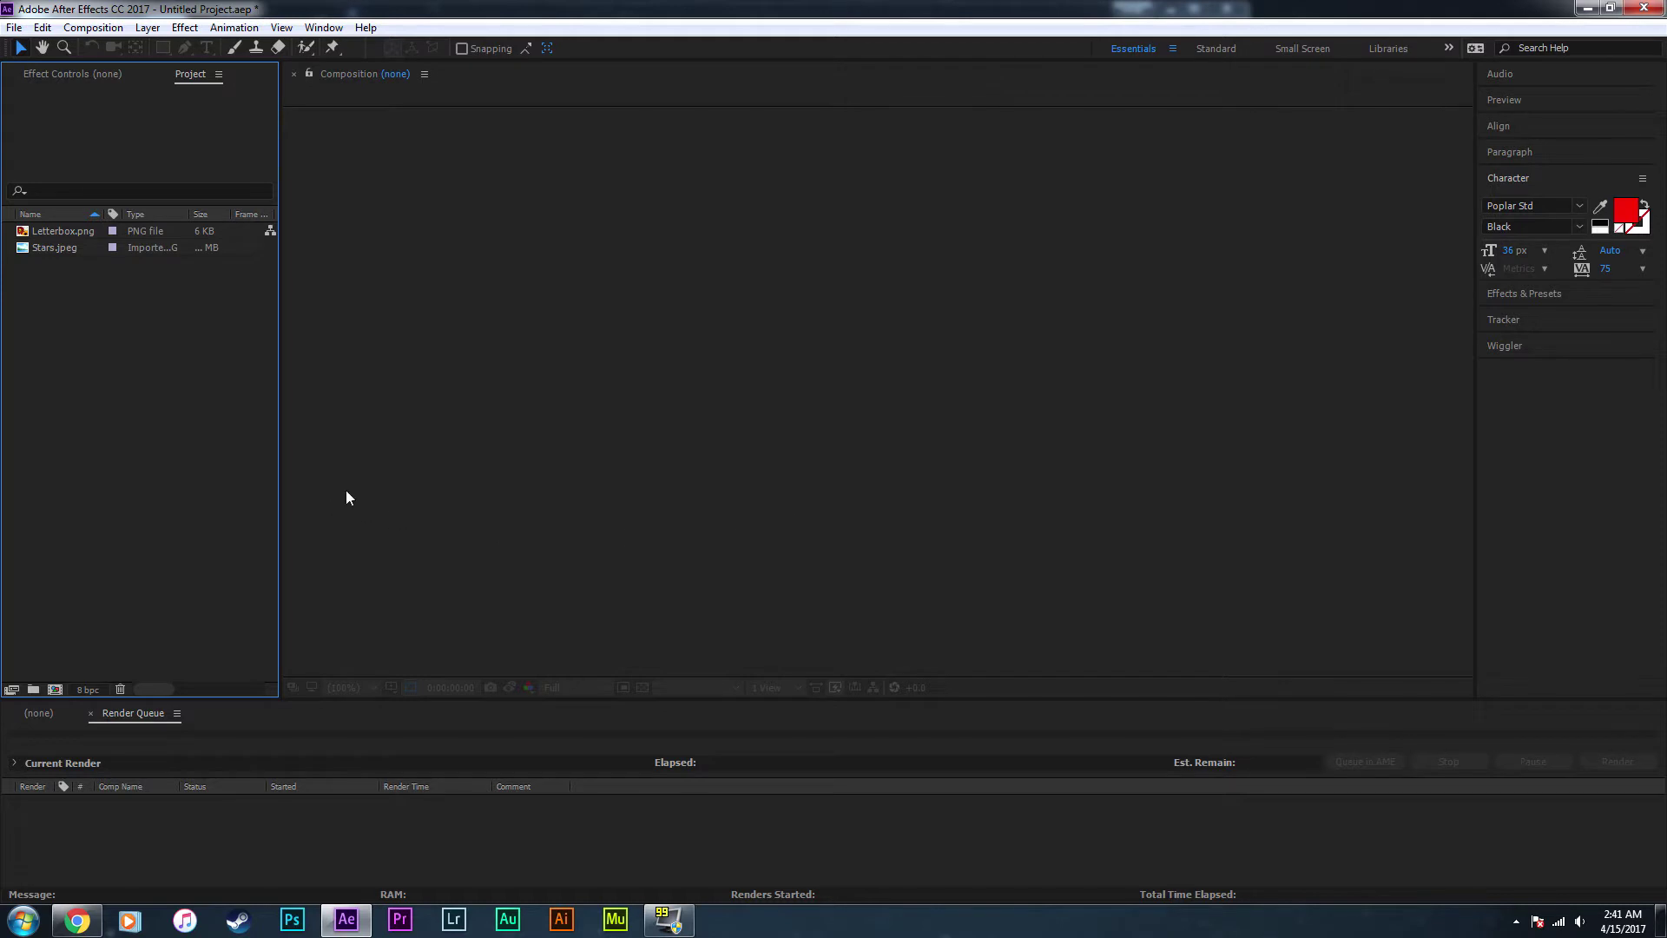
# - Create a new composition with the HDTV 1080 29.97 preset, 1920 x 1080 px, and a black background
pyautogui.click(93, 27)
pyautogui.click(100, 44)
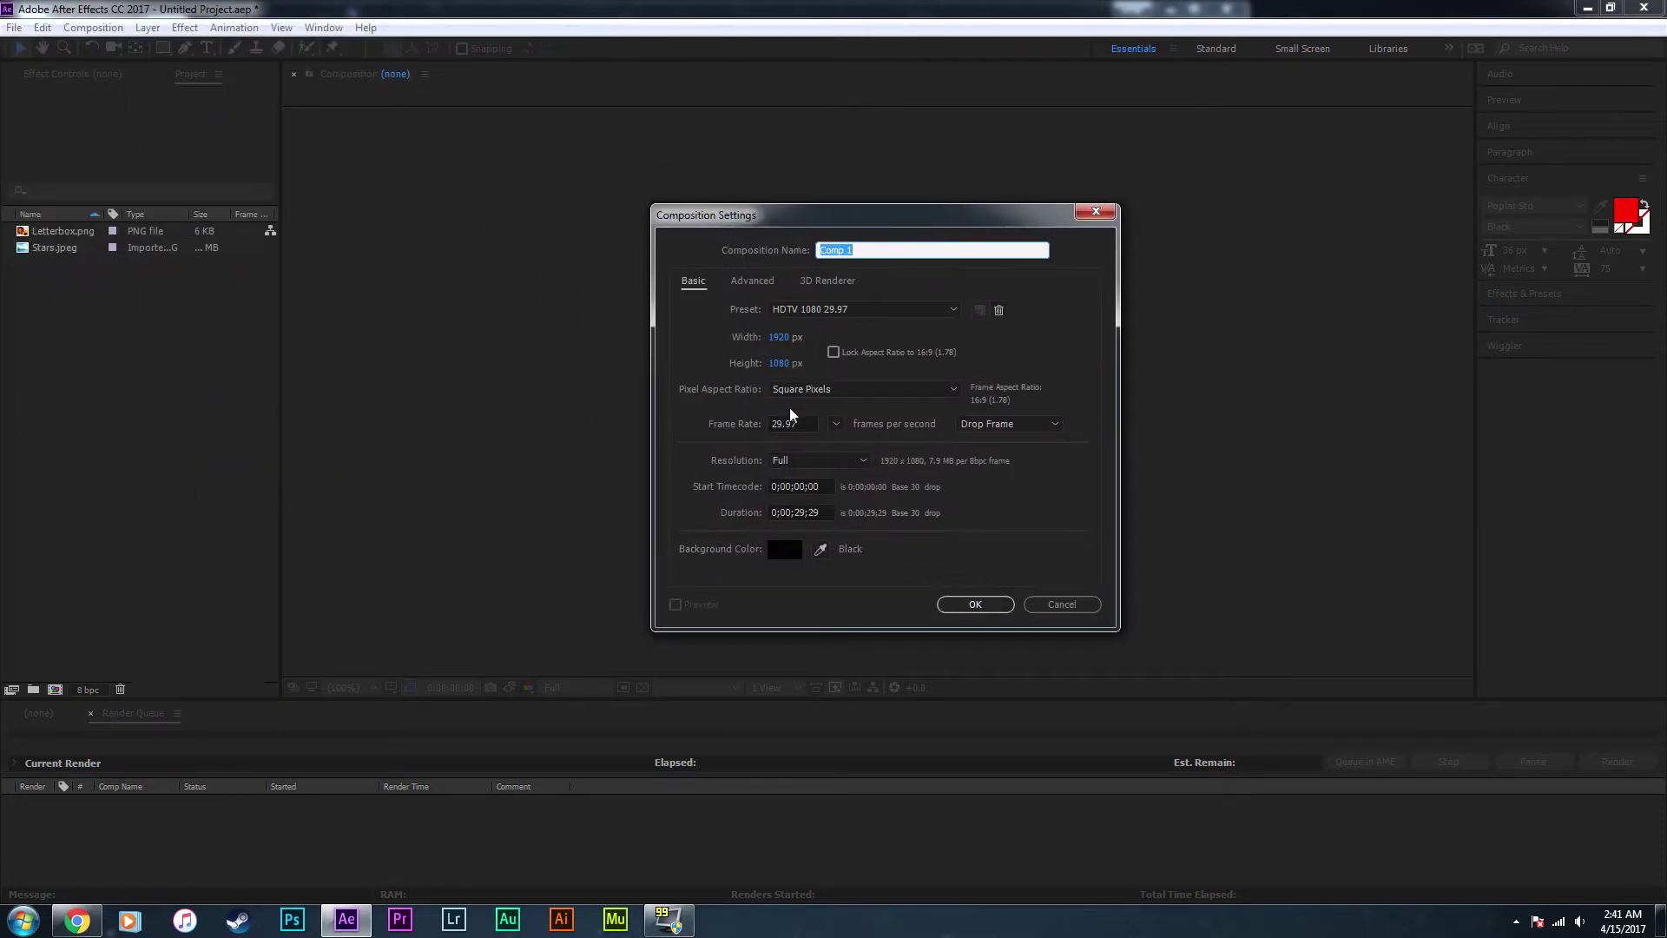
pyautogui.click(977, 604)
# - Add Stars.jpeg to the composition as a layer and position it so the starry sky fills the frame
pyautogui.moveTo(66, 266); pyautogui.dragTo(264, 842)
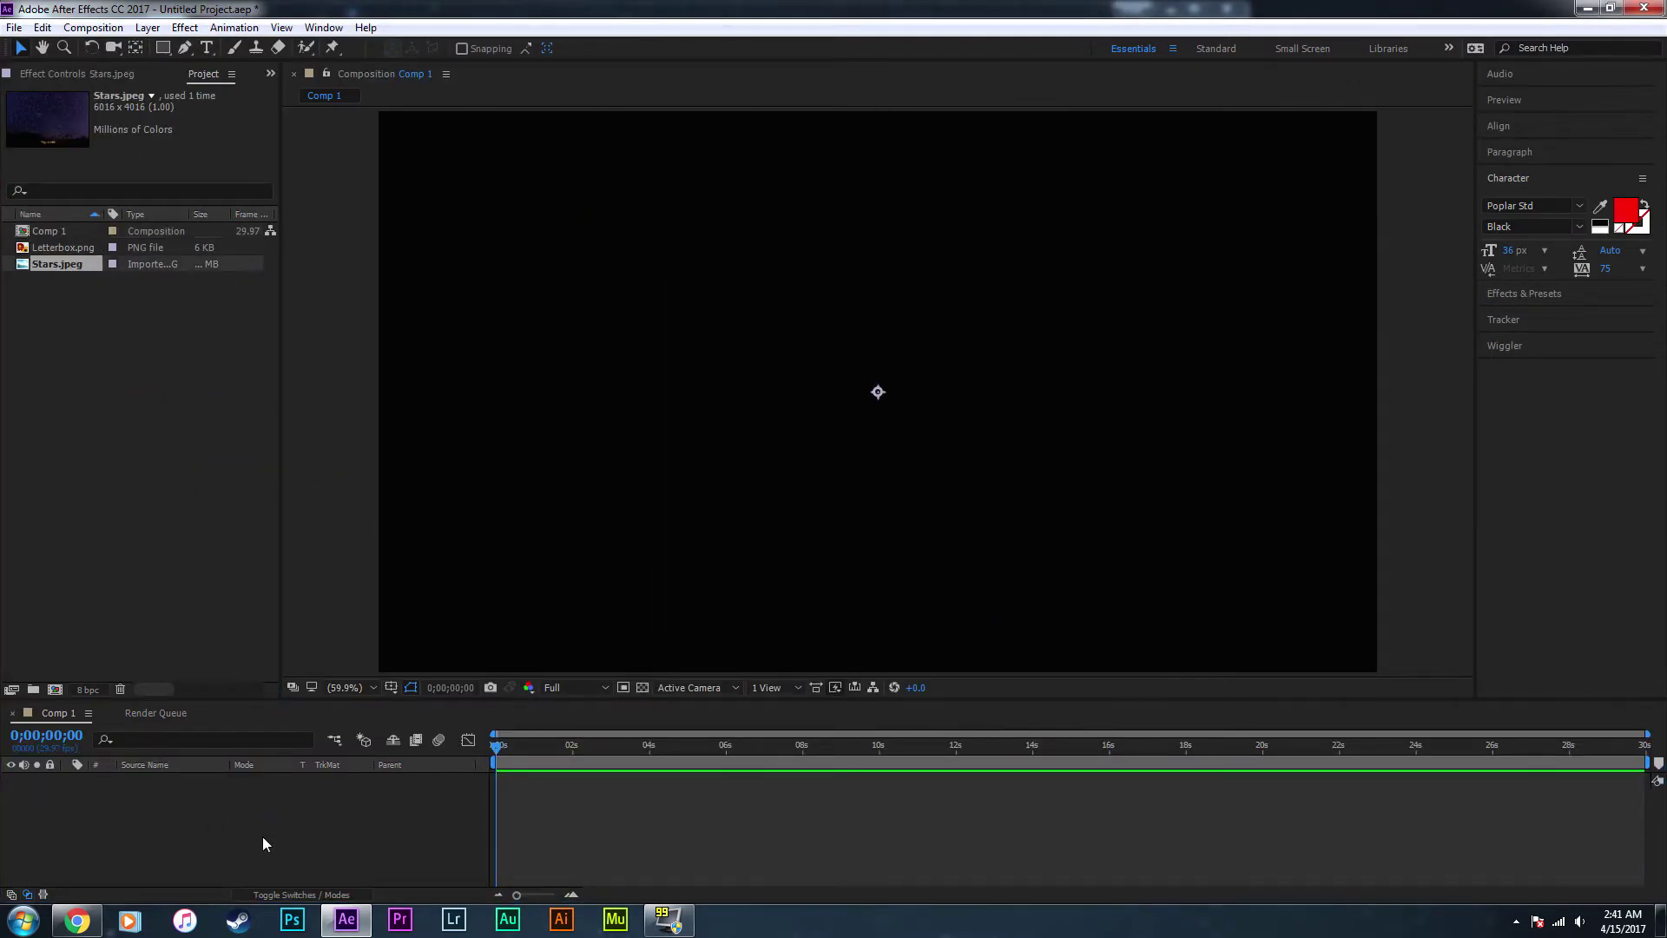
pyautogui.scroll(-5, 867, 469)
pyautogui.moveTo(1044, 280); pyautogui.dragTo(934, 374)
pyautogui.press('.')
pyautogui.press('.')
pyautogui.press('.')
pyautogui.press('.')
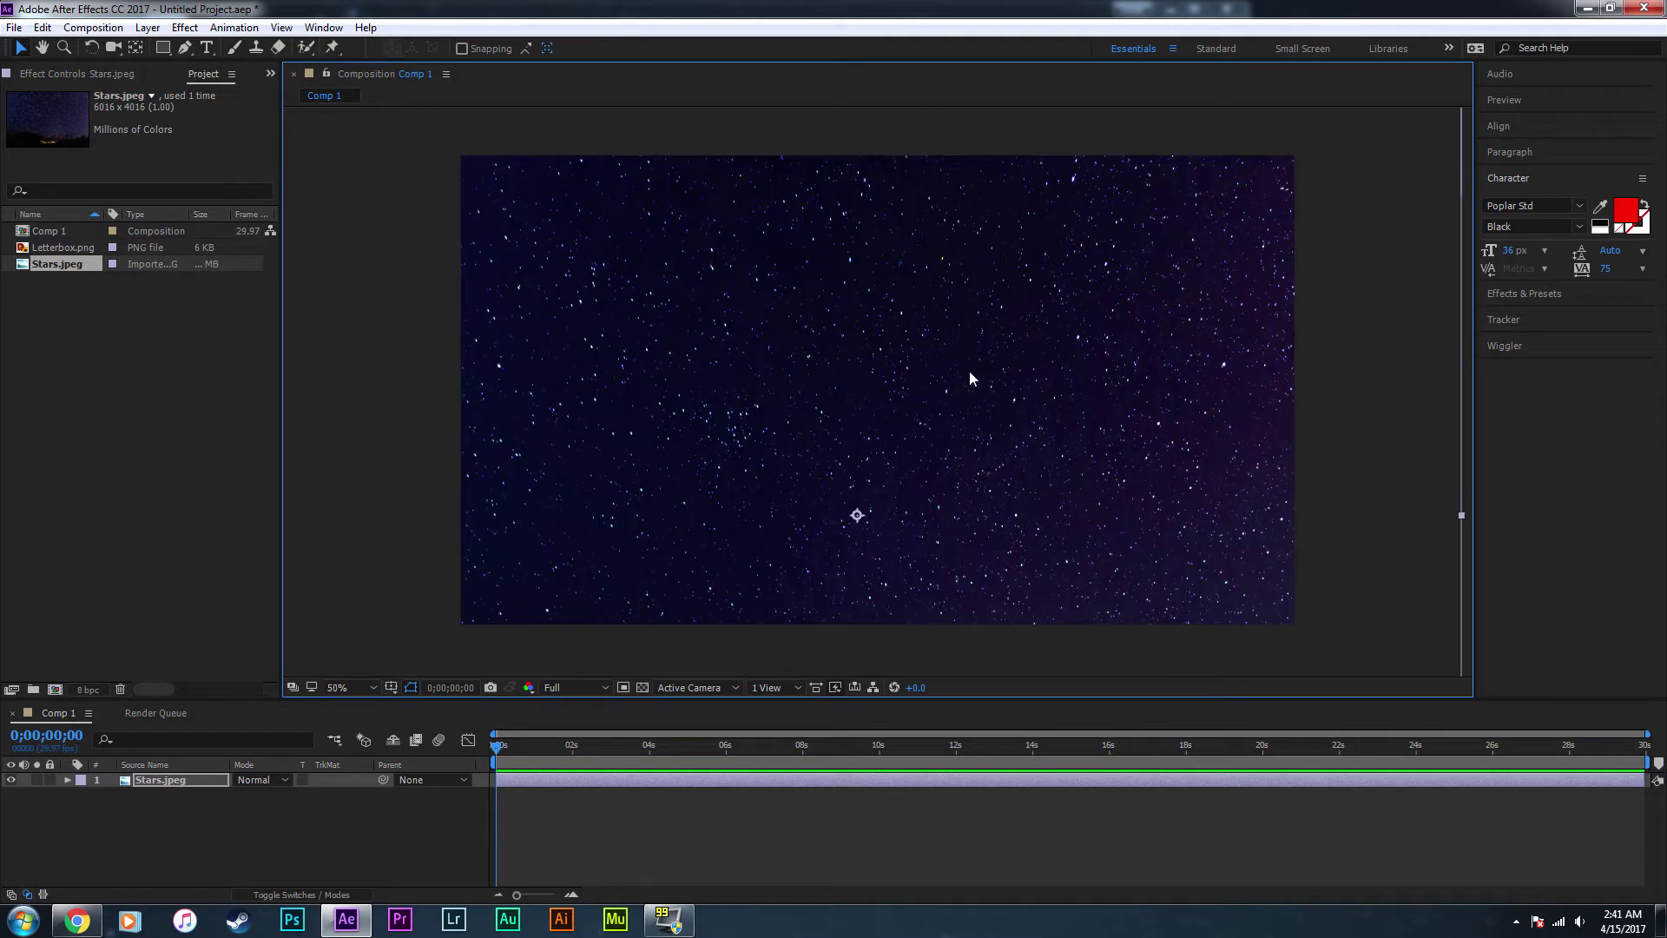
pyautogui.press('.')
pyautogui.press(',')
pyautogui.press('.')
pyautogui.press(',')
# - Apply a Tint effect to the Stars.jpeg layer to make it black and white
pyautogui.click(185, 27)
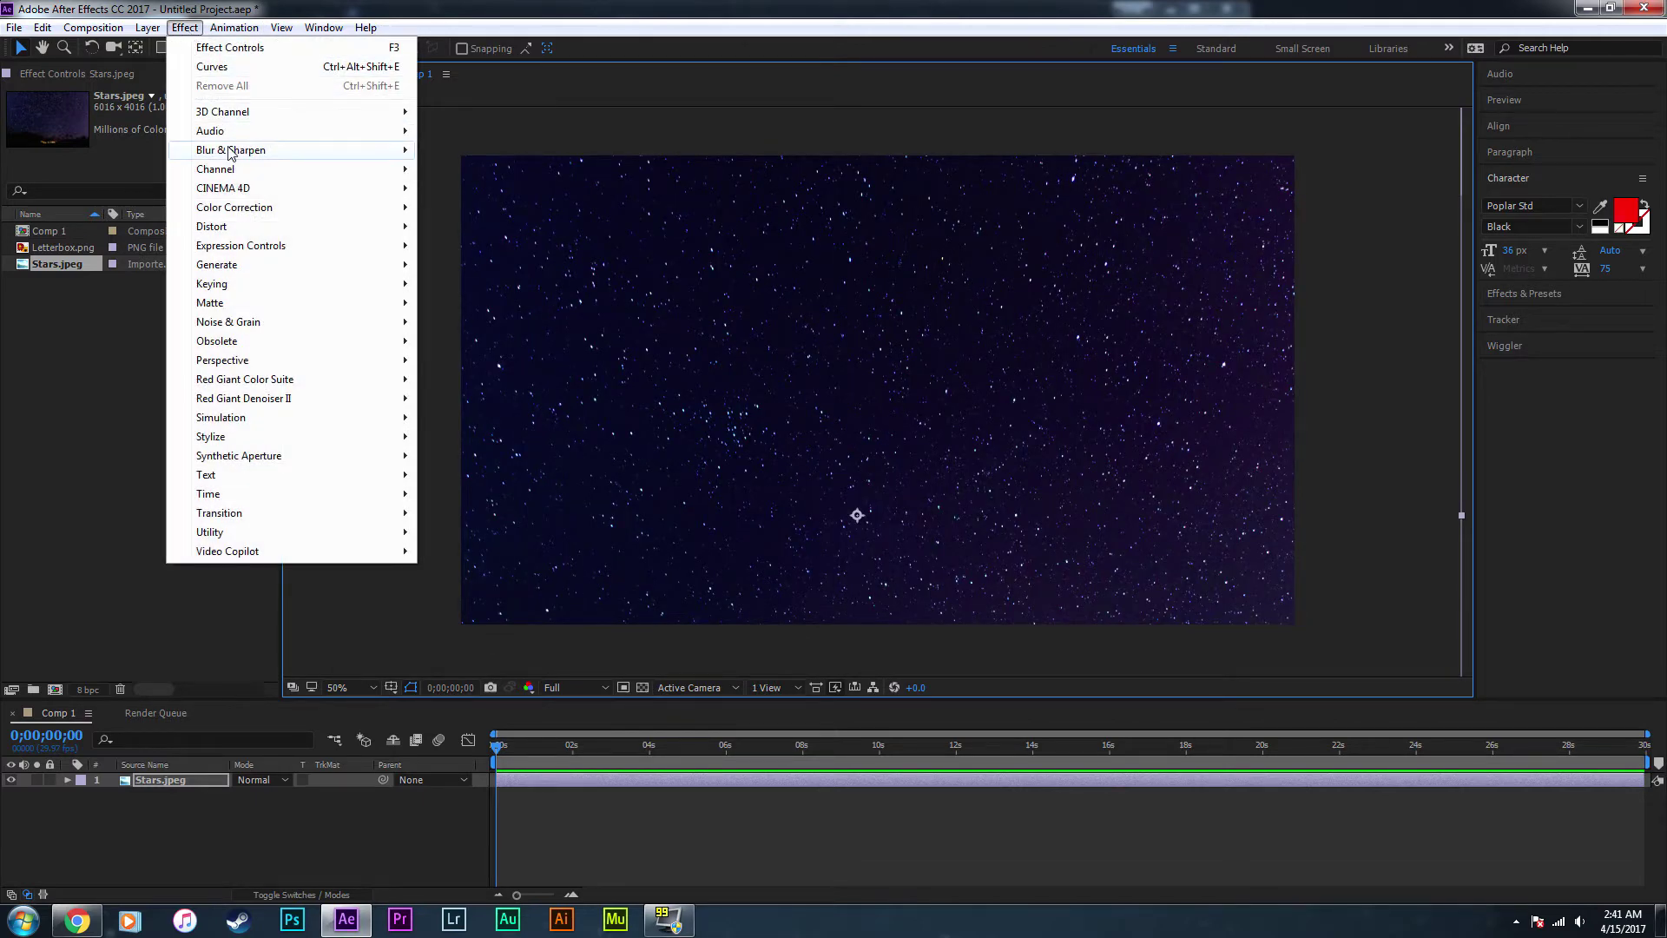
pyautogui.moveTo(235, 208)
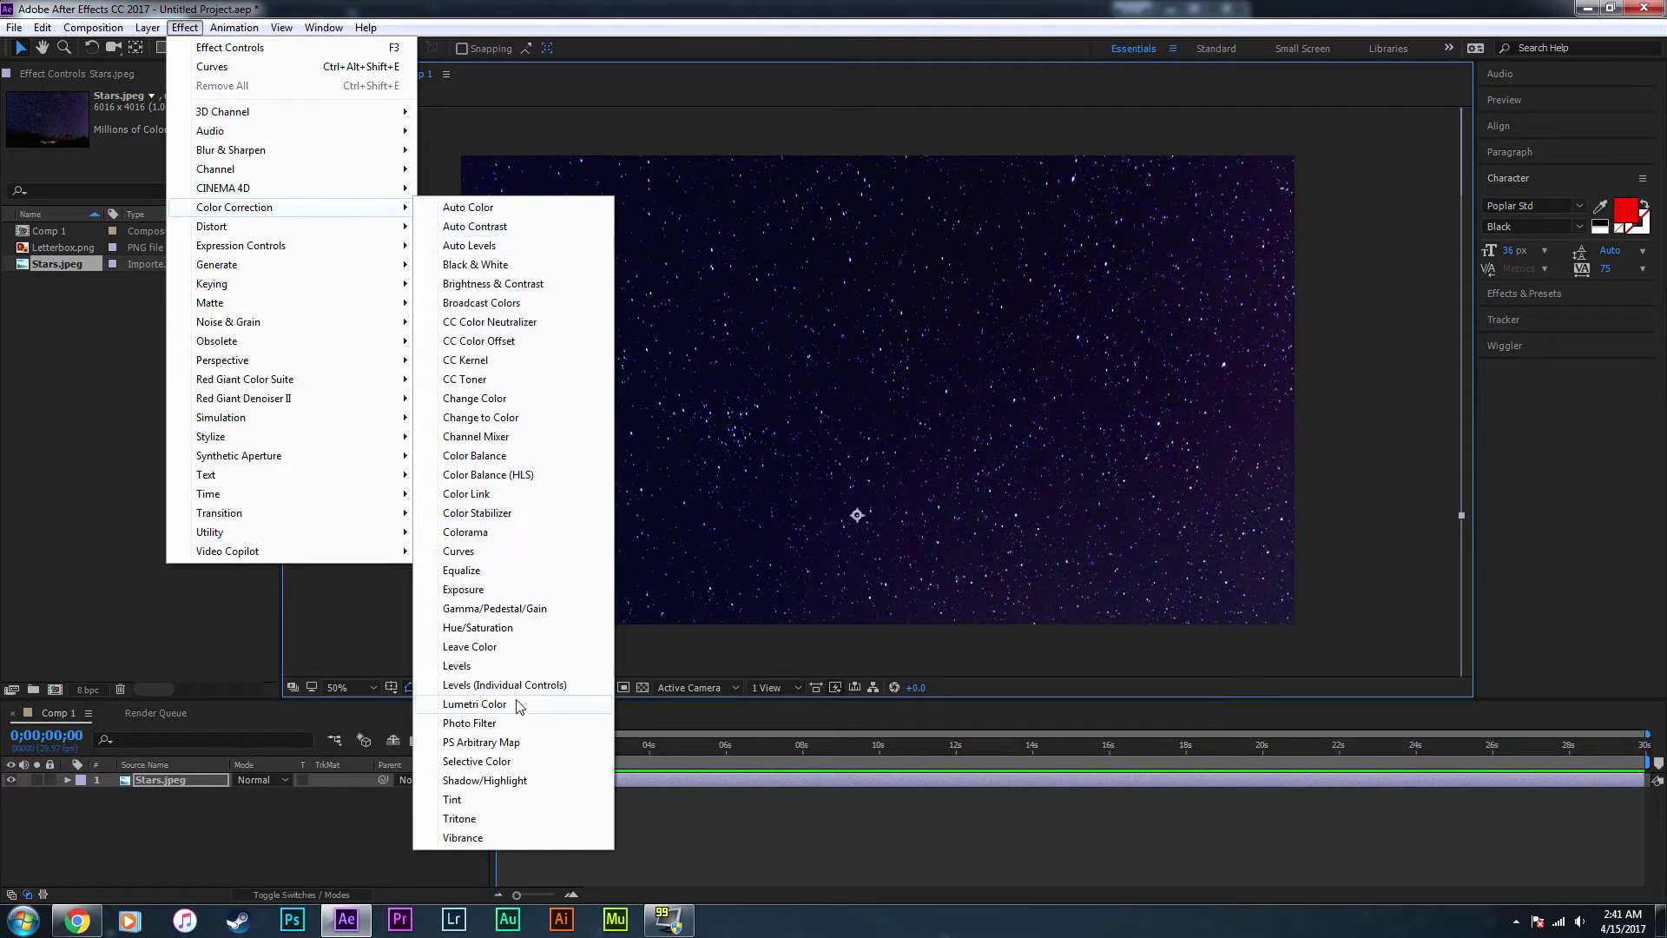
pyautogui.click(455, 798)
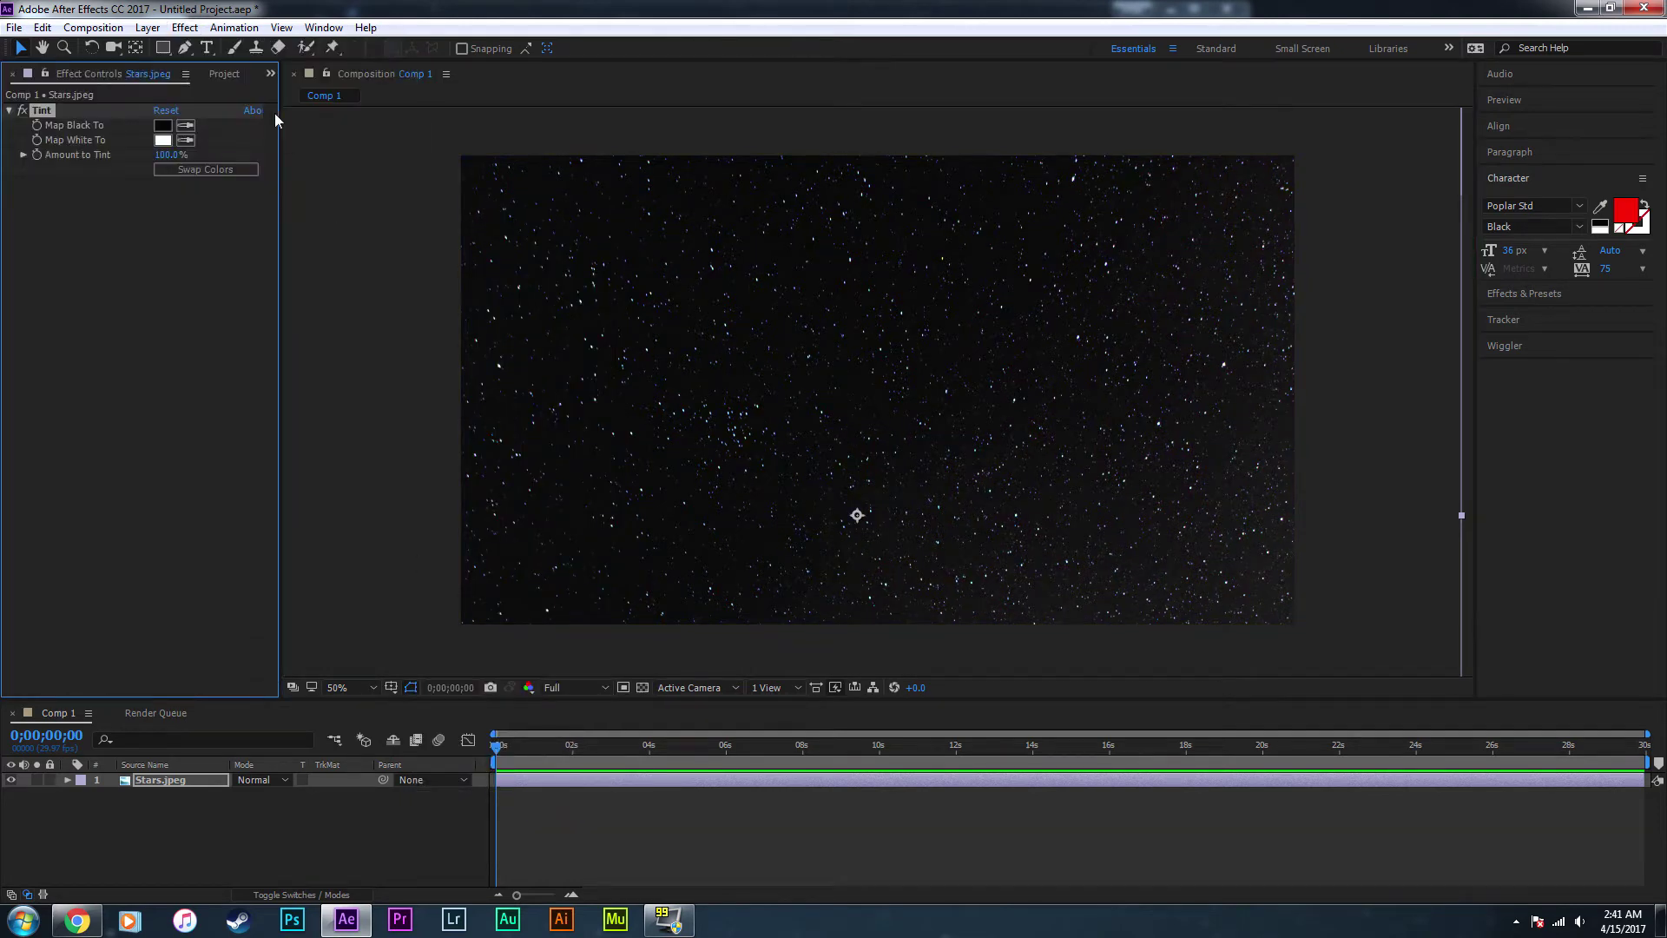
# - Add a Brightness & Contrast effect to the Stars.jpeg layer with Brightness -88 and Contrast 12
pyautogui.click(184, 27)
pyautogui.moveTo(308, 212)
pyautogui.click(490, 283)
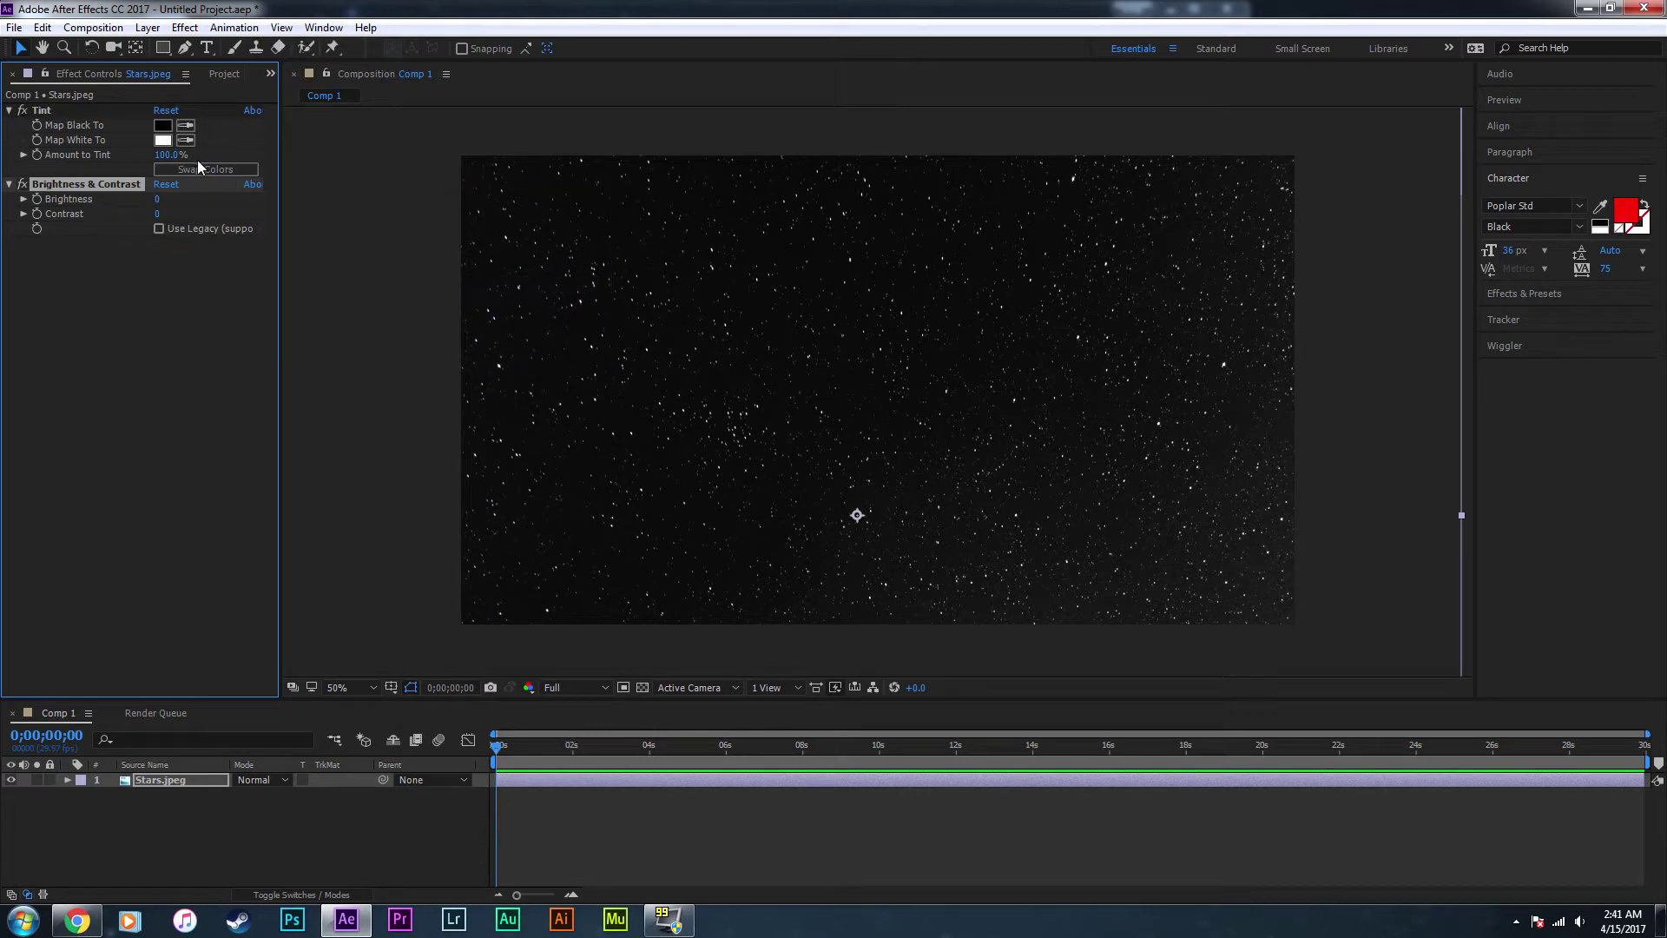
pyautogui.moveTo(157, 198)
pyautogui.mouseDown()
pyautogui.moveTo(98, 199)
pyautogui.moveTo(165, 213)
pyautogui.moveTo(172, 199)
pyautogui.mouseUp()
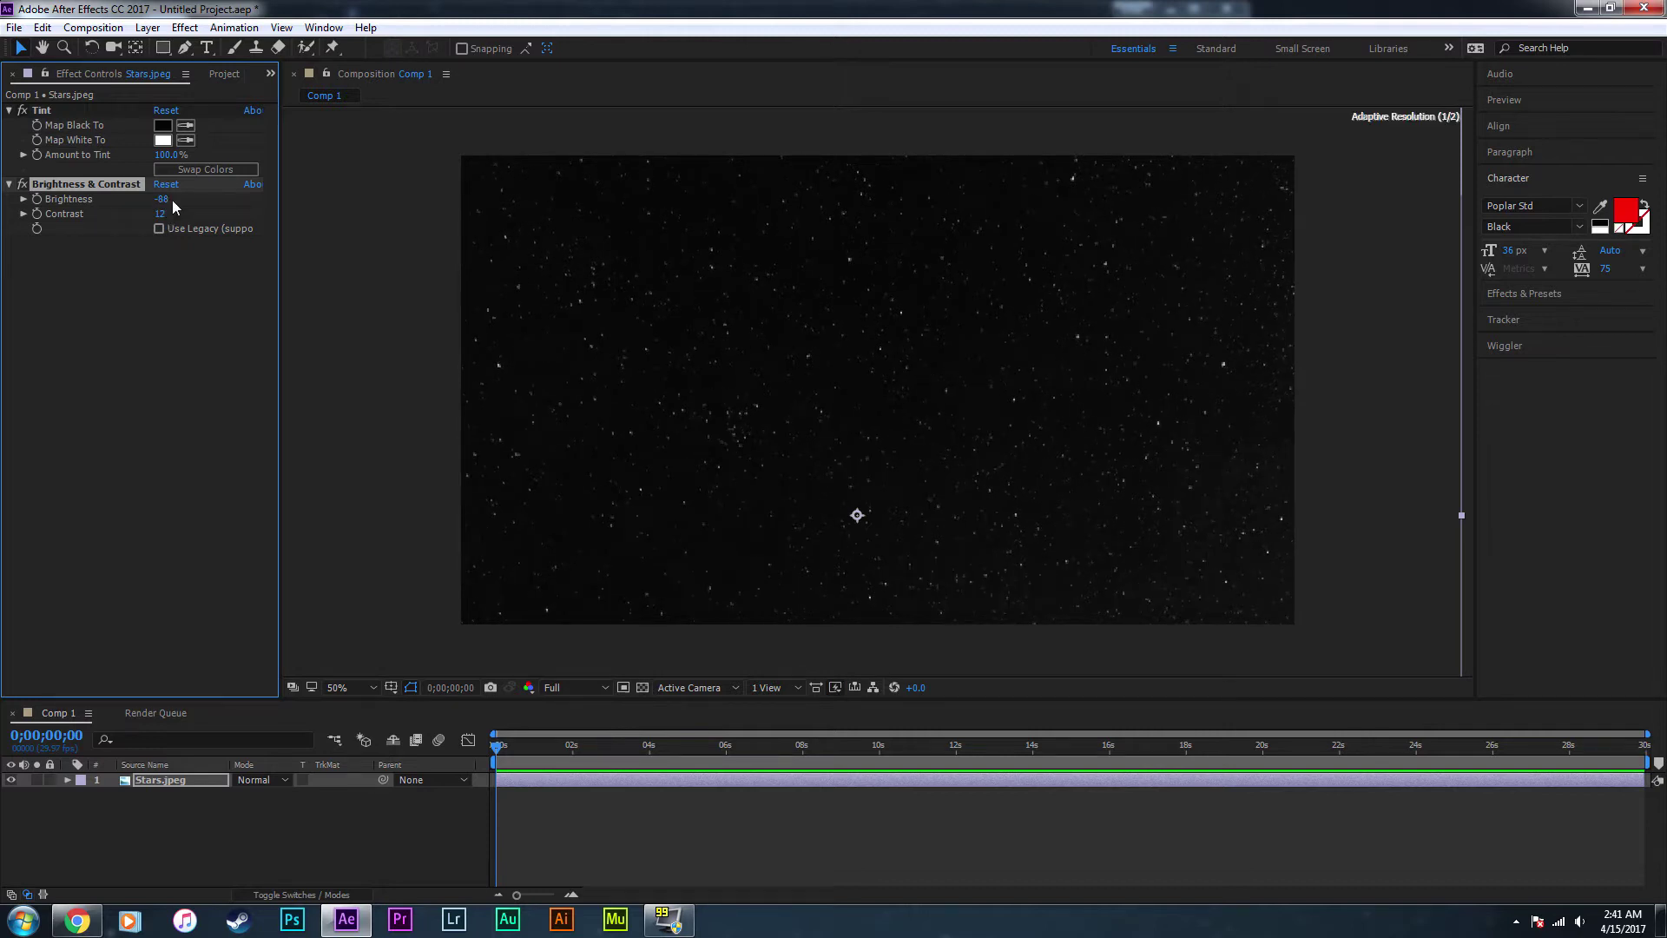
pyautogui.click(185, 283)
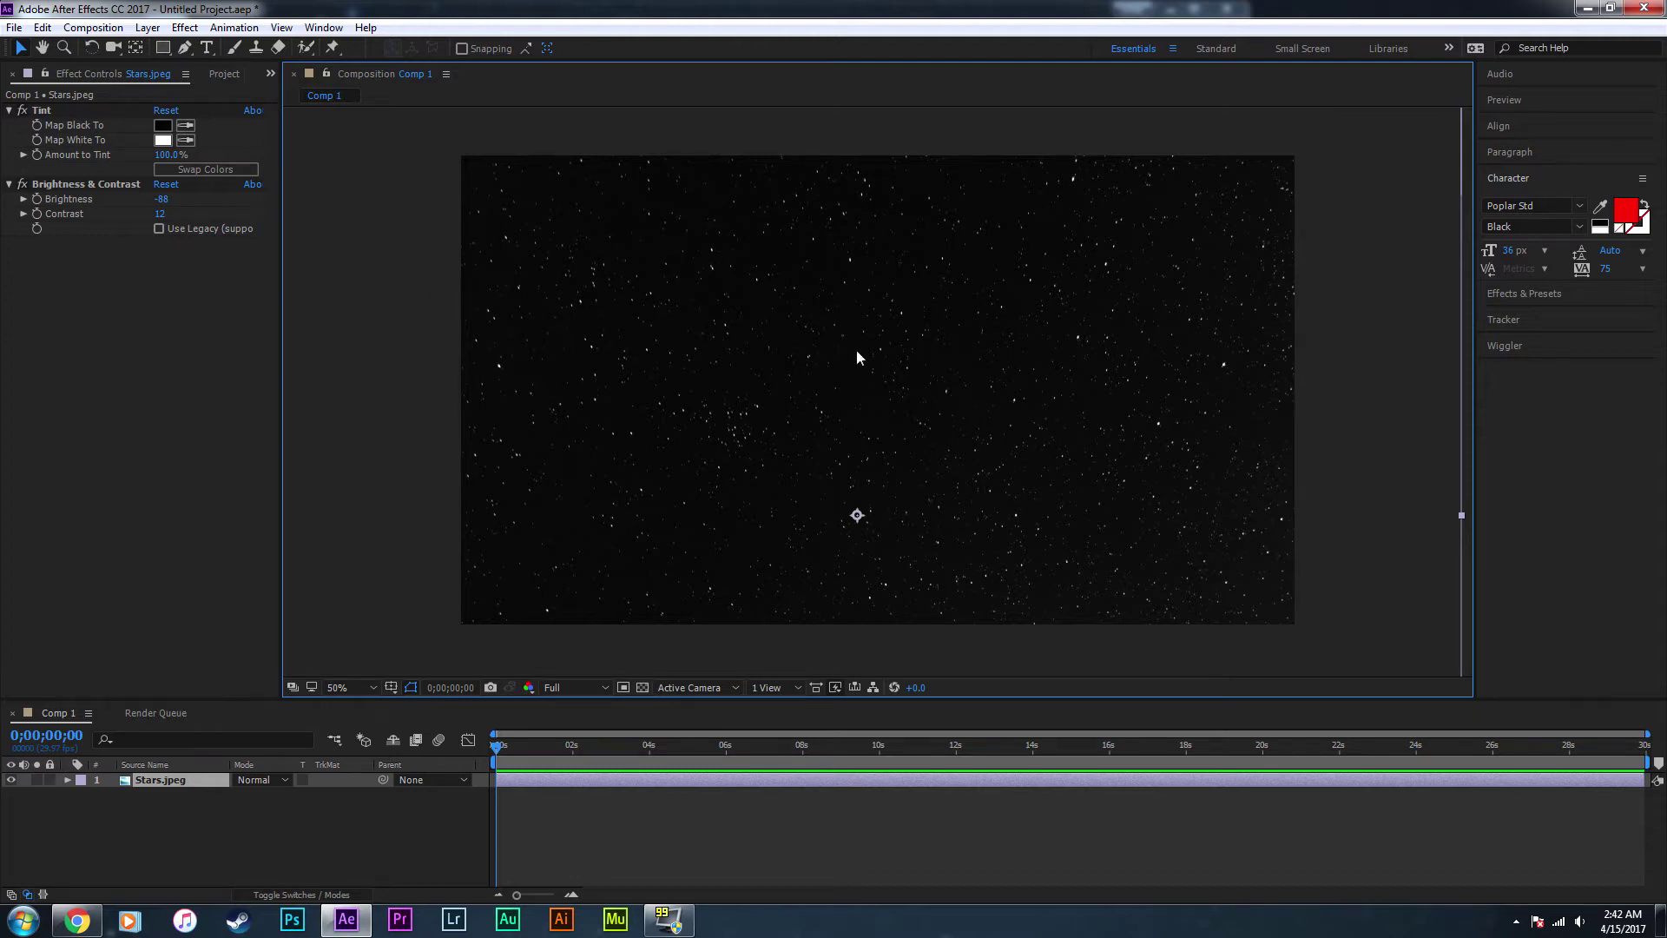
# - Set the font to the Star Jedi Logo double-line typeface and create two separate text layers reading STAR and WARS
pyautogui.click(1497, 205)
pyautogui.write('st')
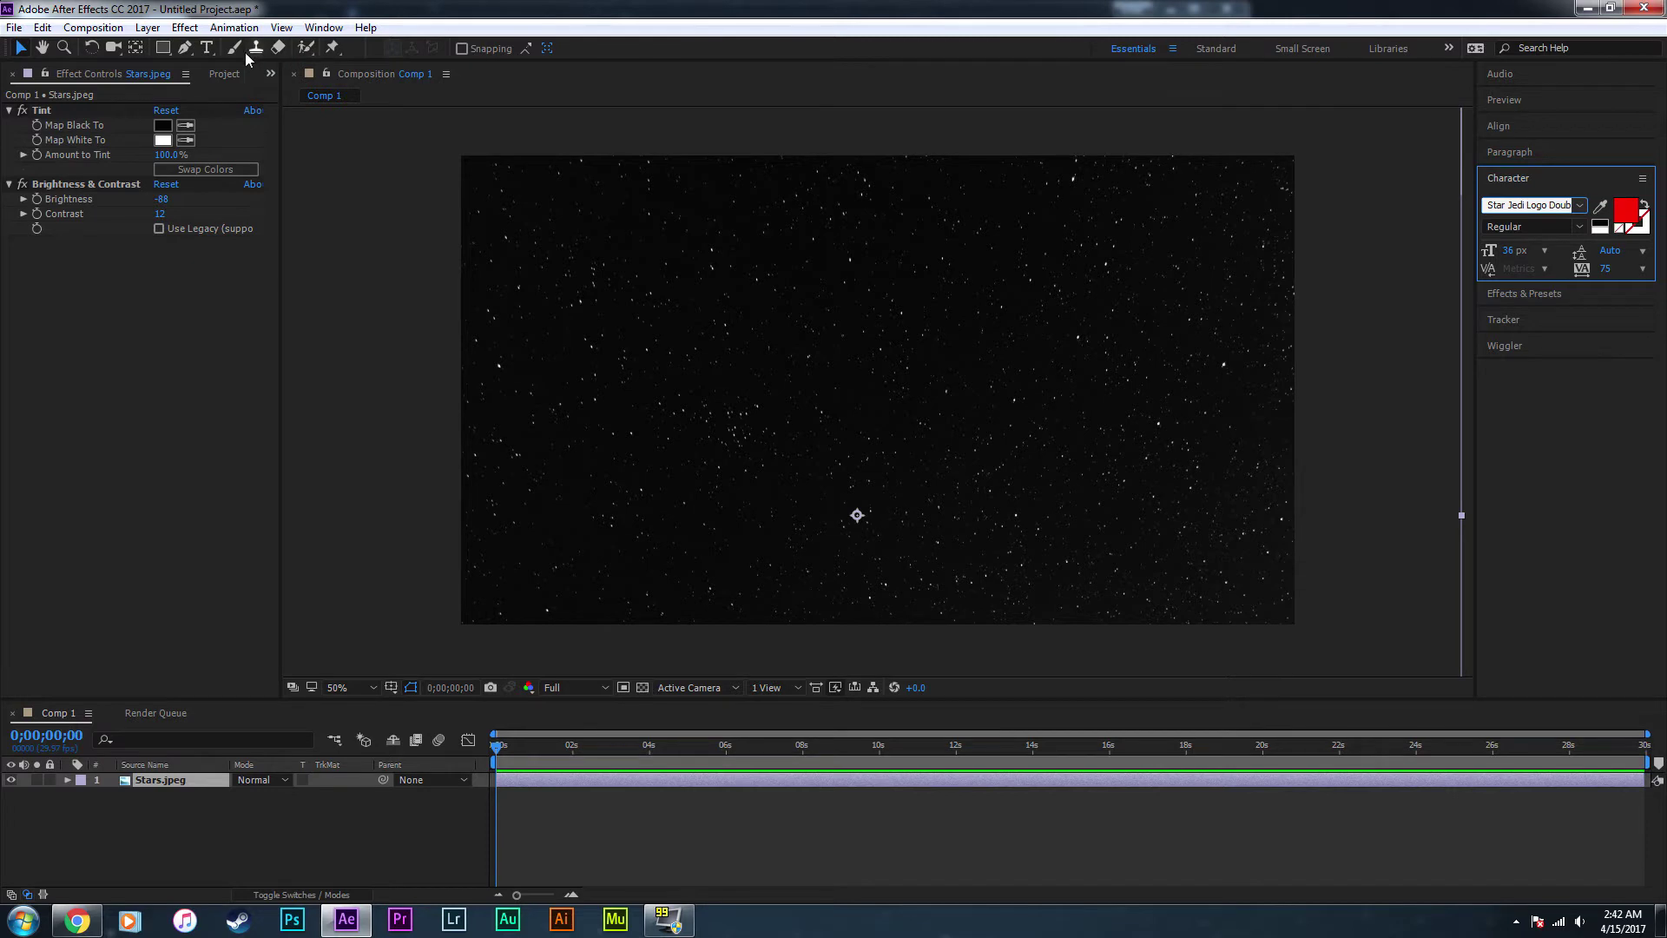
pyautogui.click(219, 50)
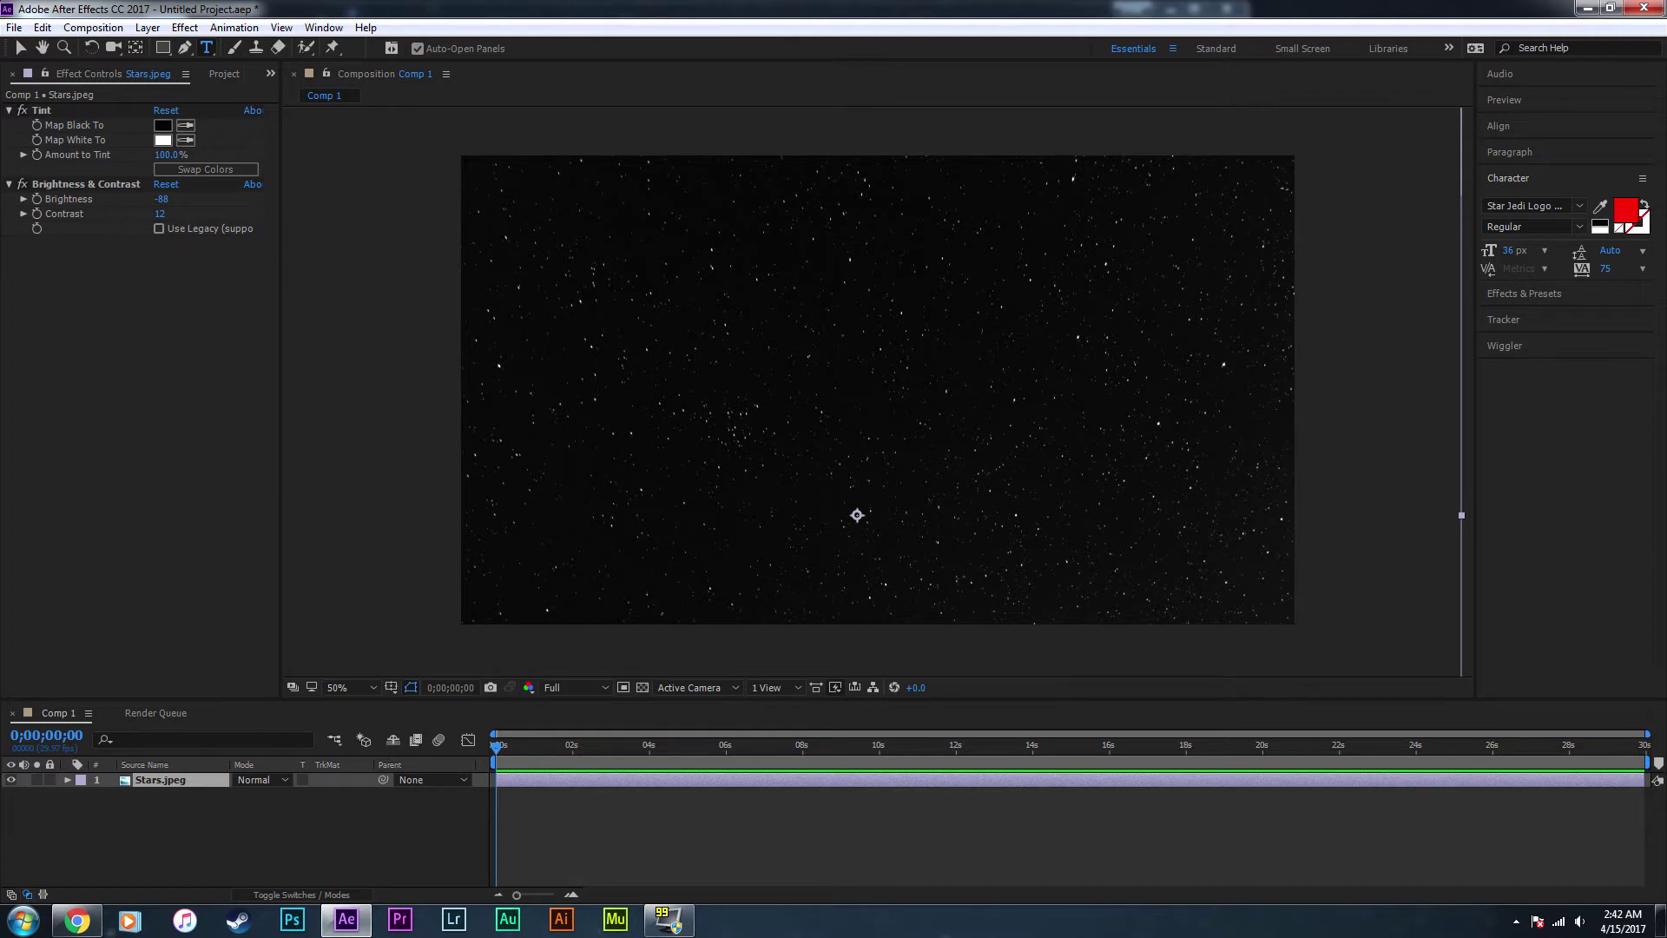
pyautogui.click(702, 300)
pyautogui.write('STAR')
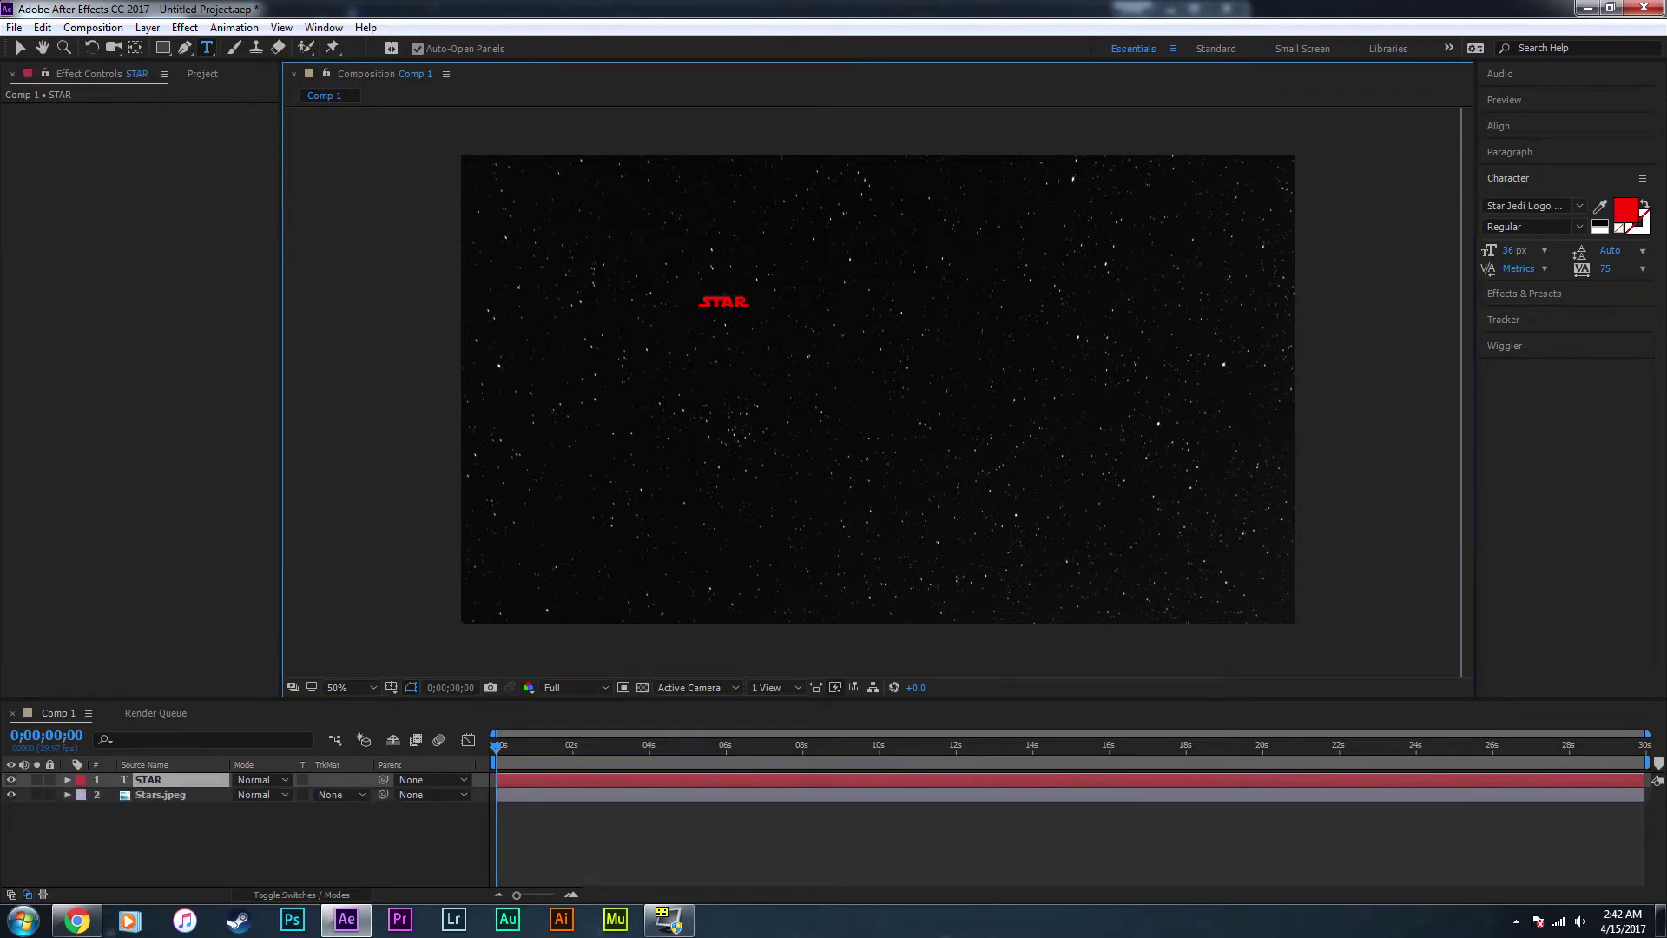
pyautogui.click(681, 379)
pyautogui.write('WARS')
# - Enlarge the WARS text in the lower half of the frame and stretch it wider
pyautogui.click(21, 48)
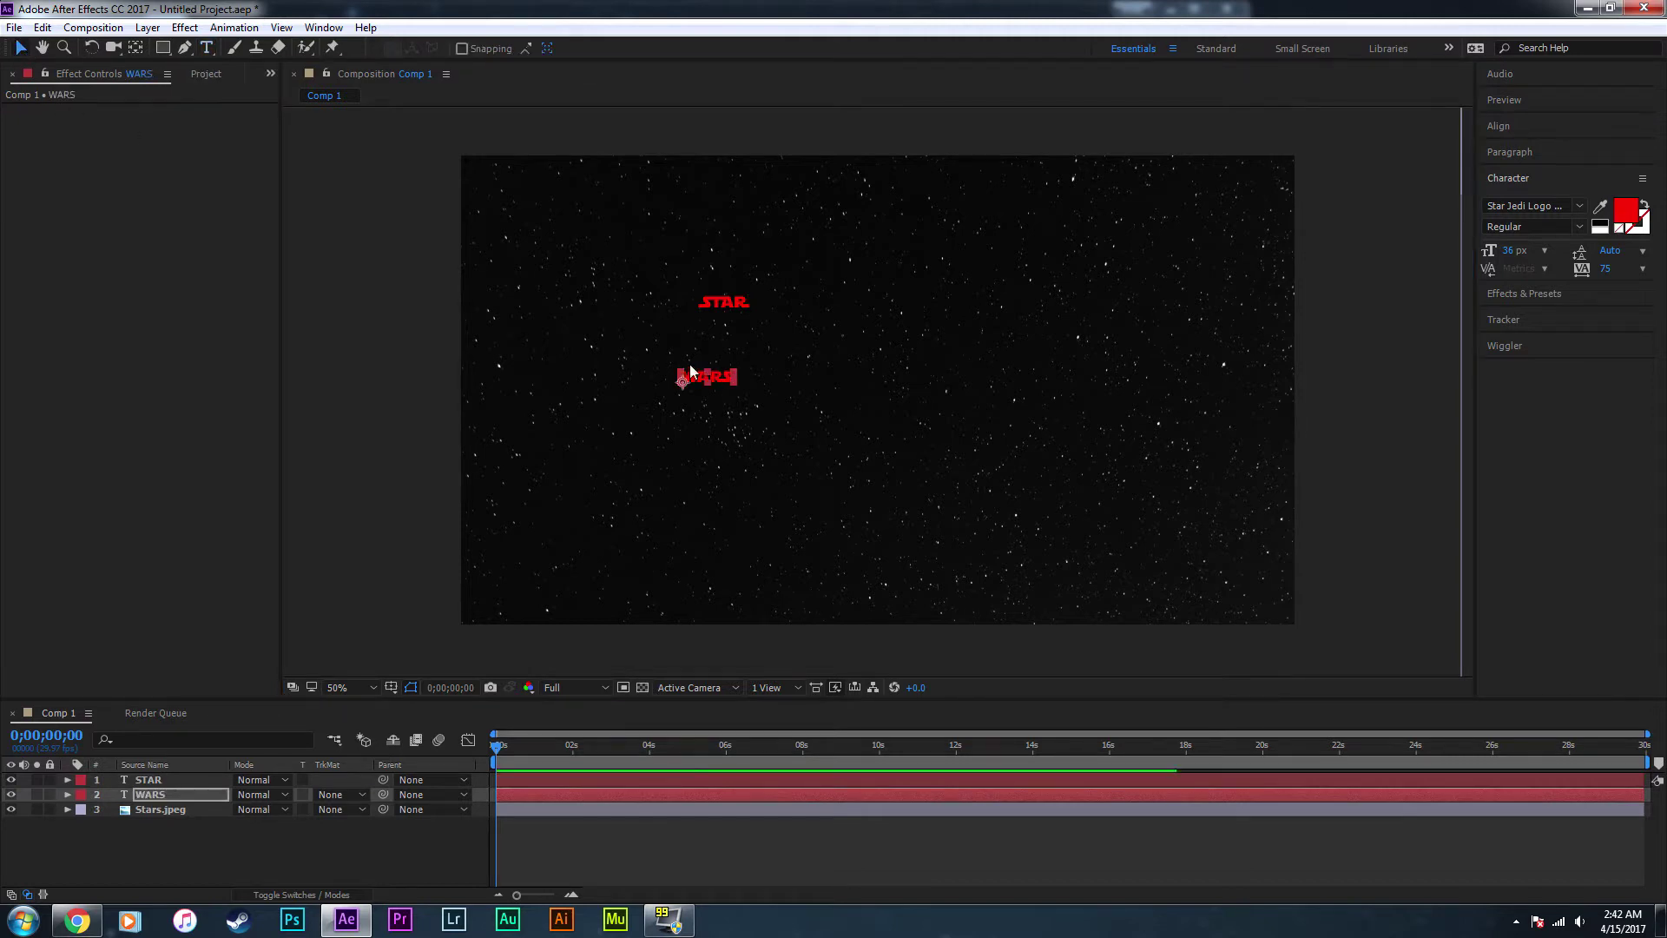
pyautogui.moveTo(734, 372); pyautogui.dragTo(871, 344)
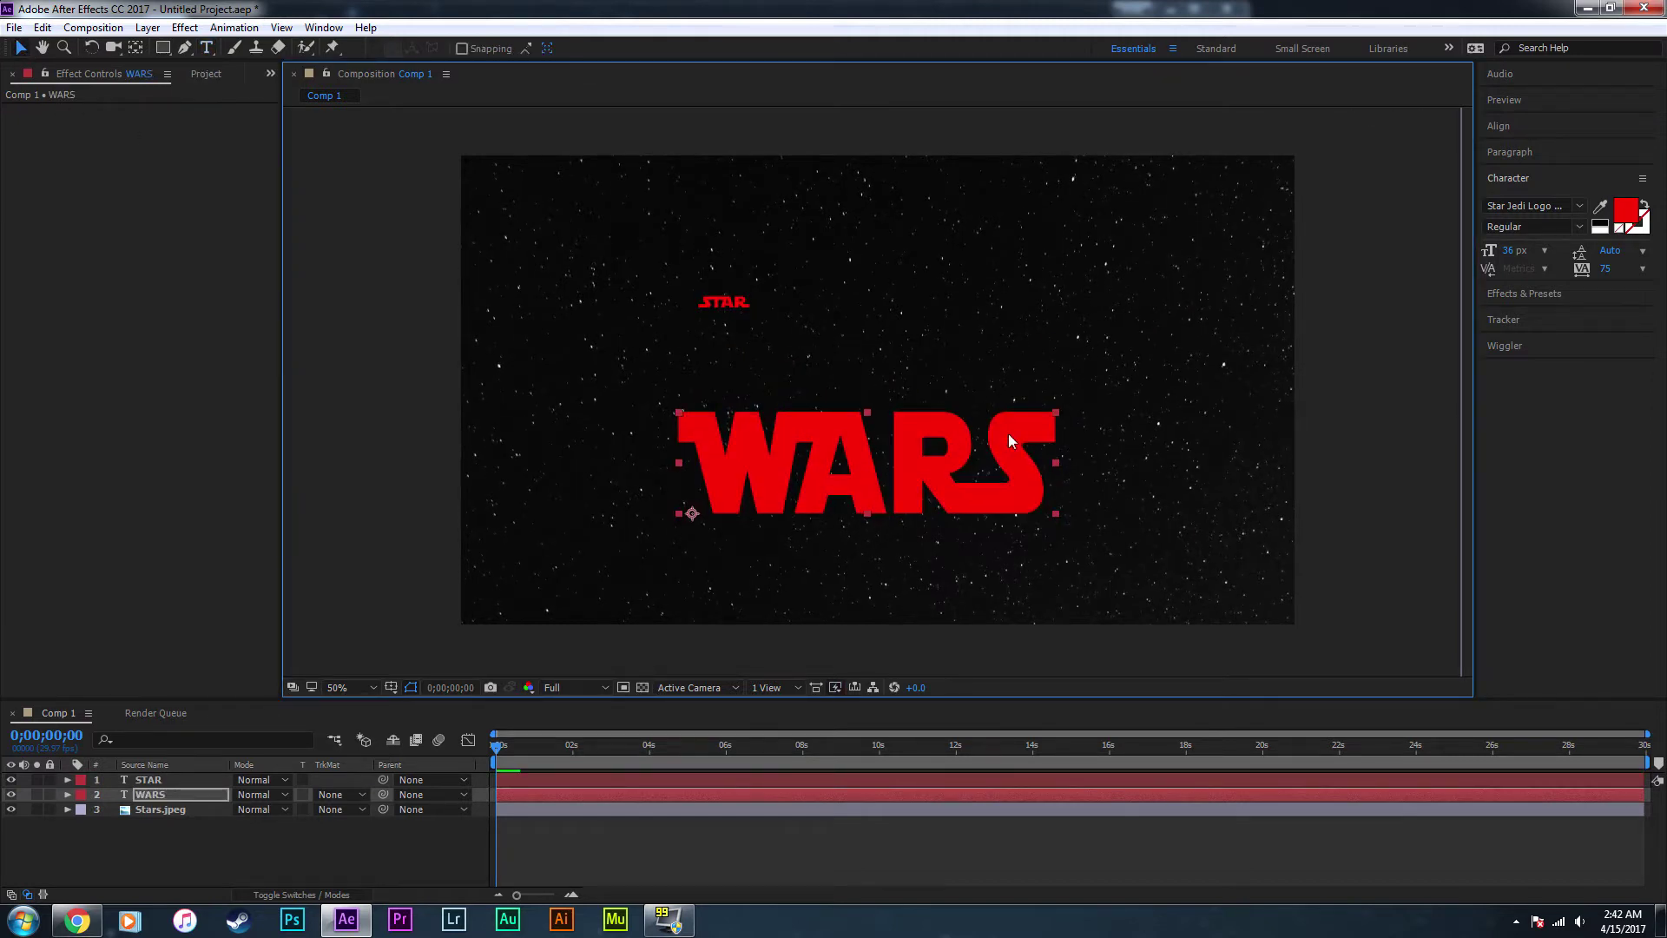
pyautogui.moveTo(1056, 463); pyautogui.dragTo(1111, 462)
# - Switch to the teaser video in Chrome to examine the title's layout and proportions, and return to After Effects
pyautogui.click(87, 924)
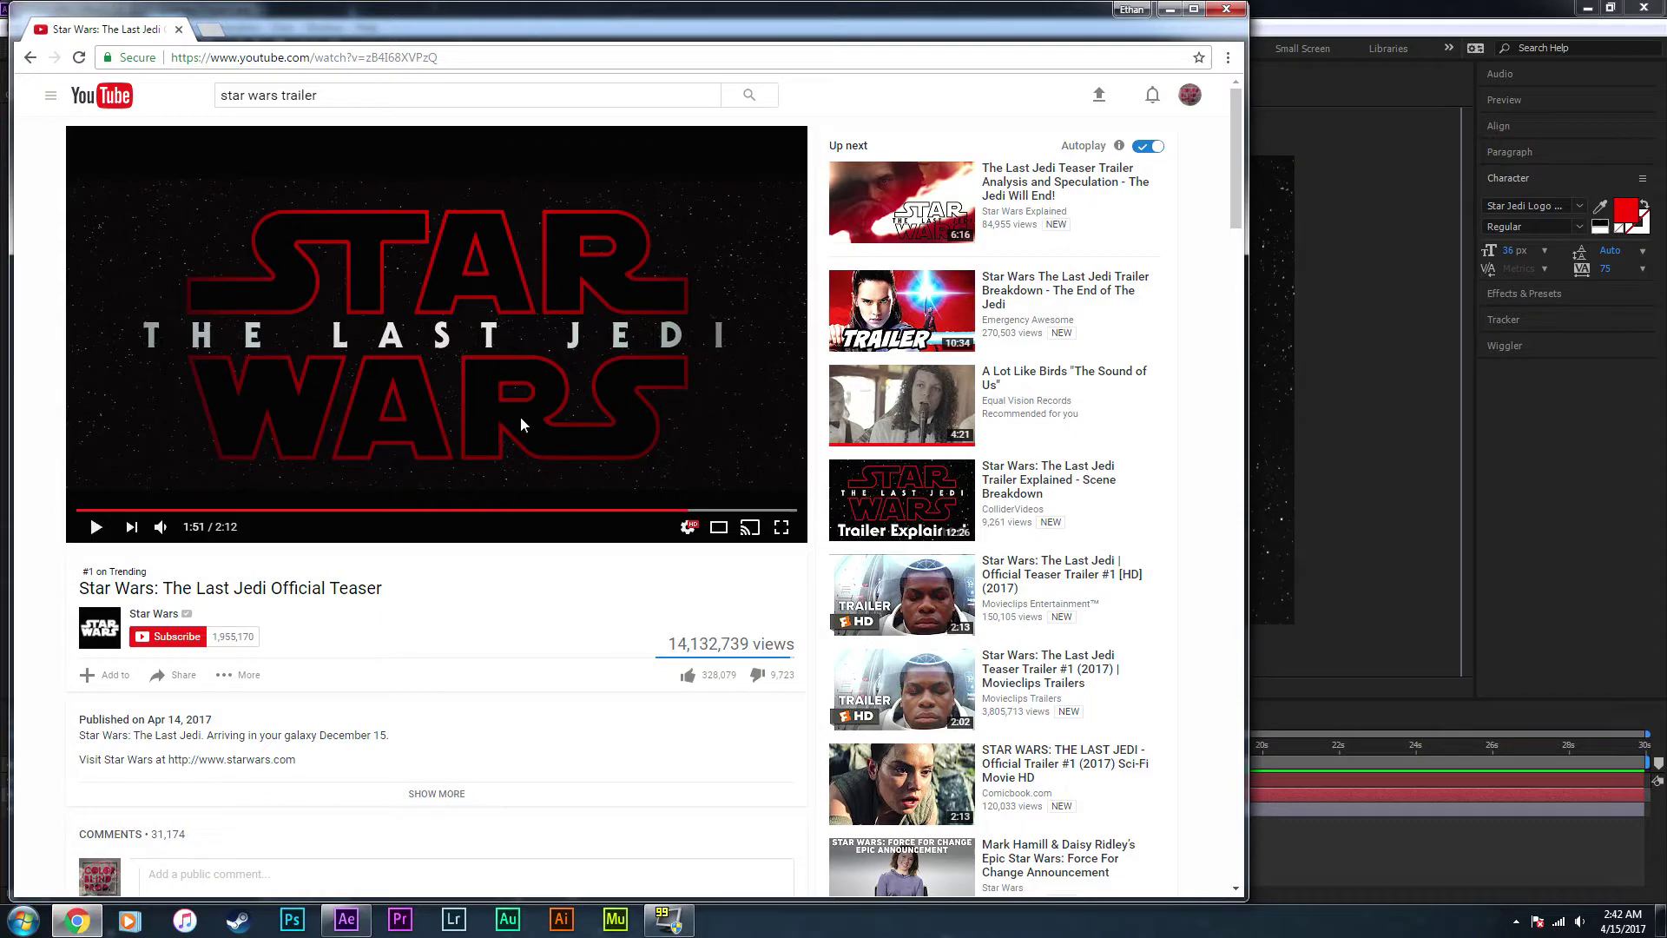
pyautogui.click(537, 359)
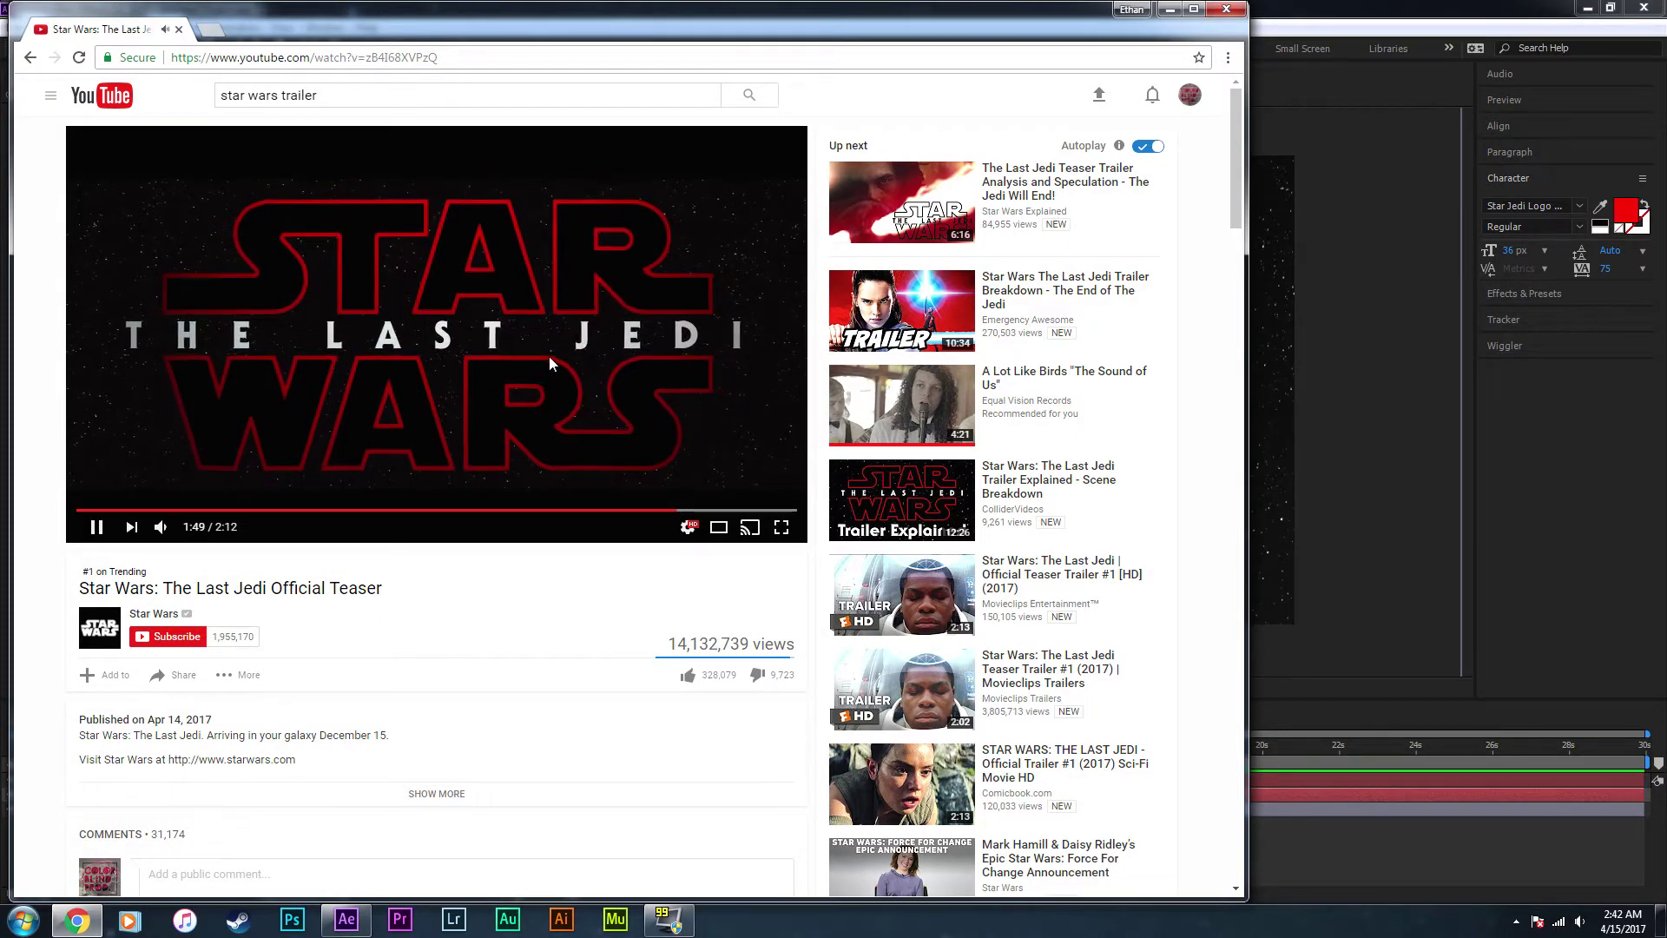
pyautogui.click(1349, 358)
# - Enlarge the STAR text above WARS to match its width, keeping the red fill
pyautogui.moveTo(896, 451); pyautogui.dragTo(901, 460)
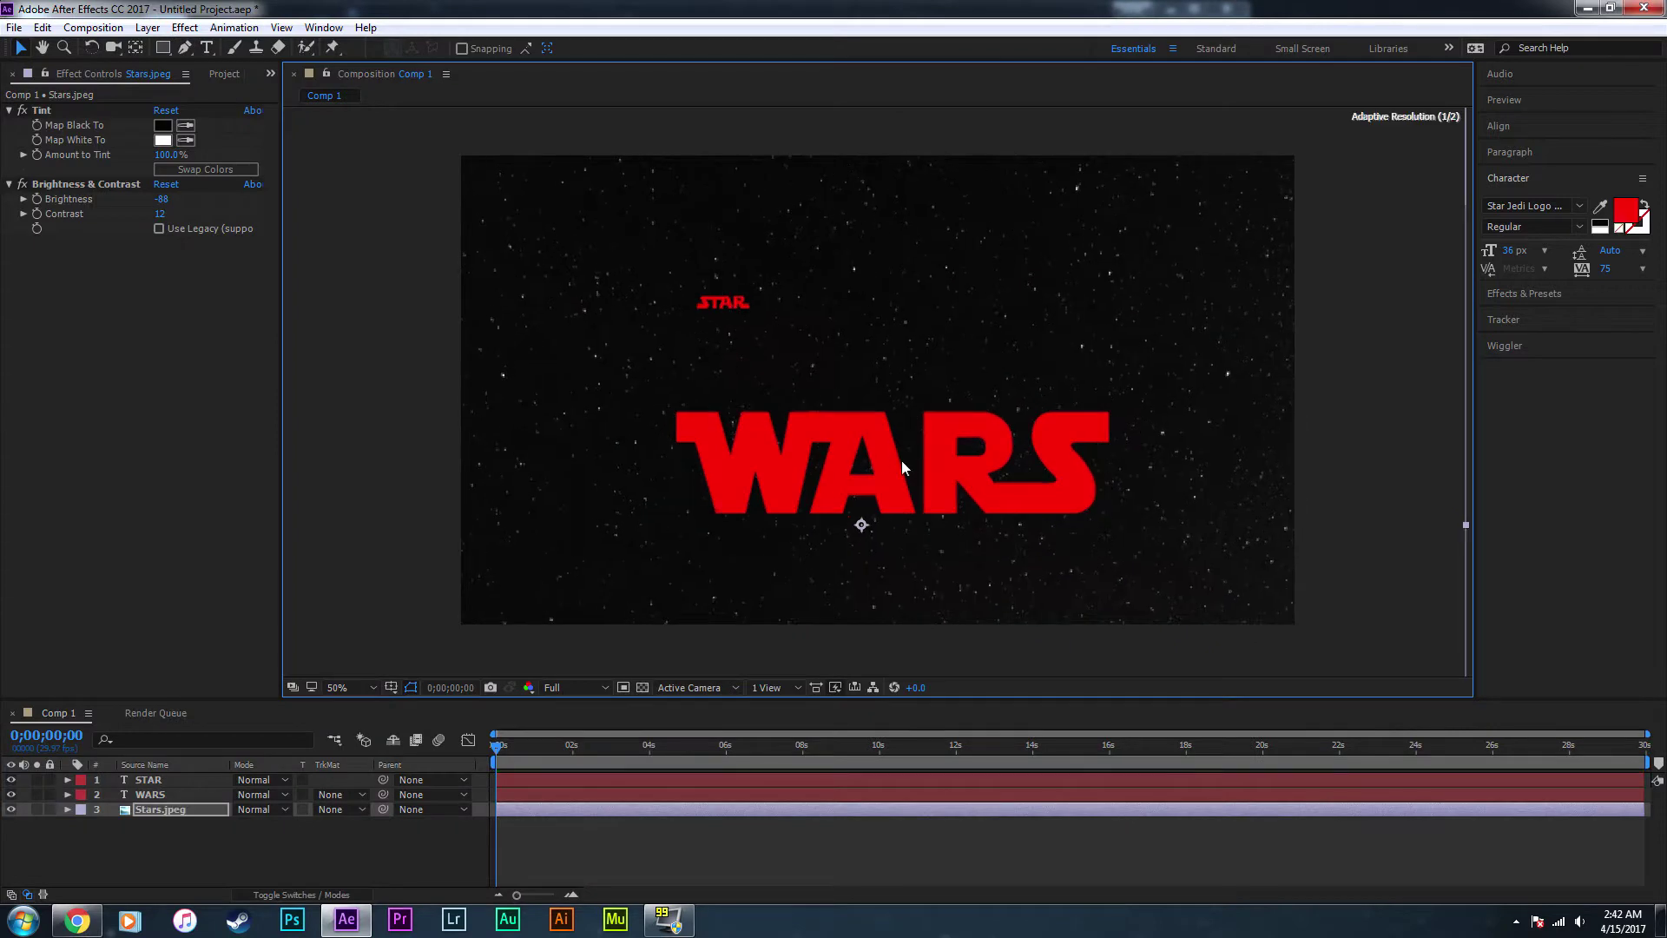
pyautogui.click(145, 780)
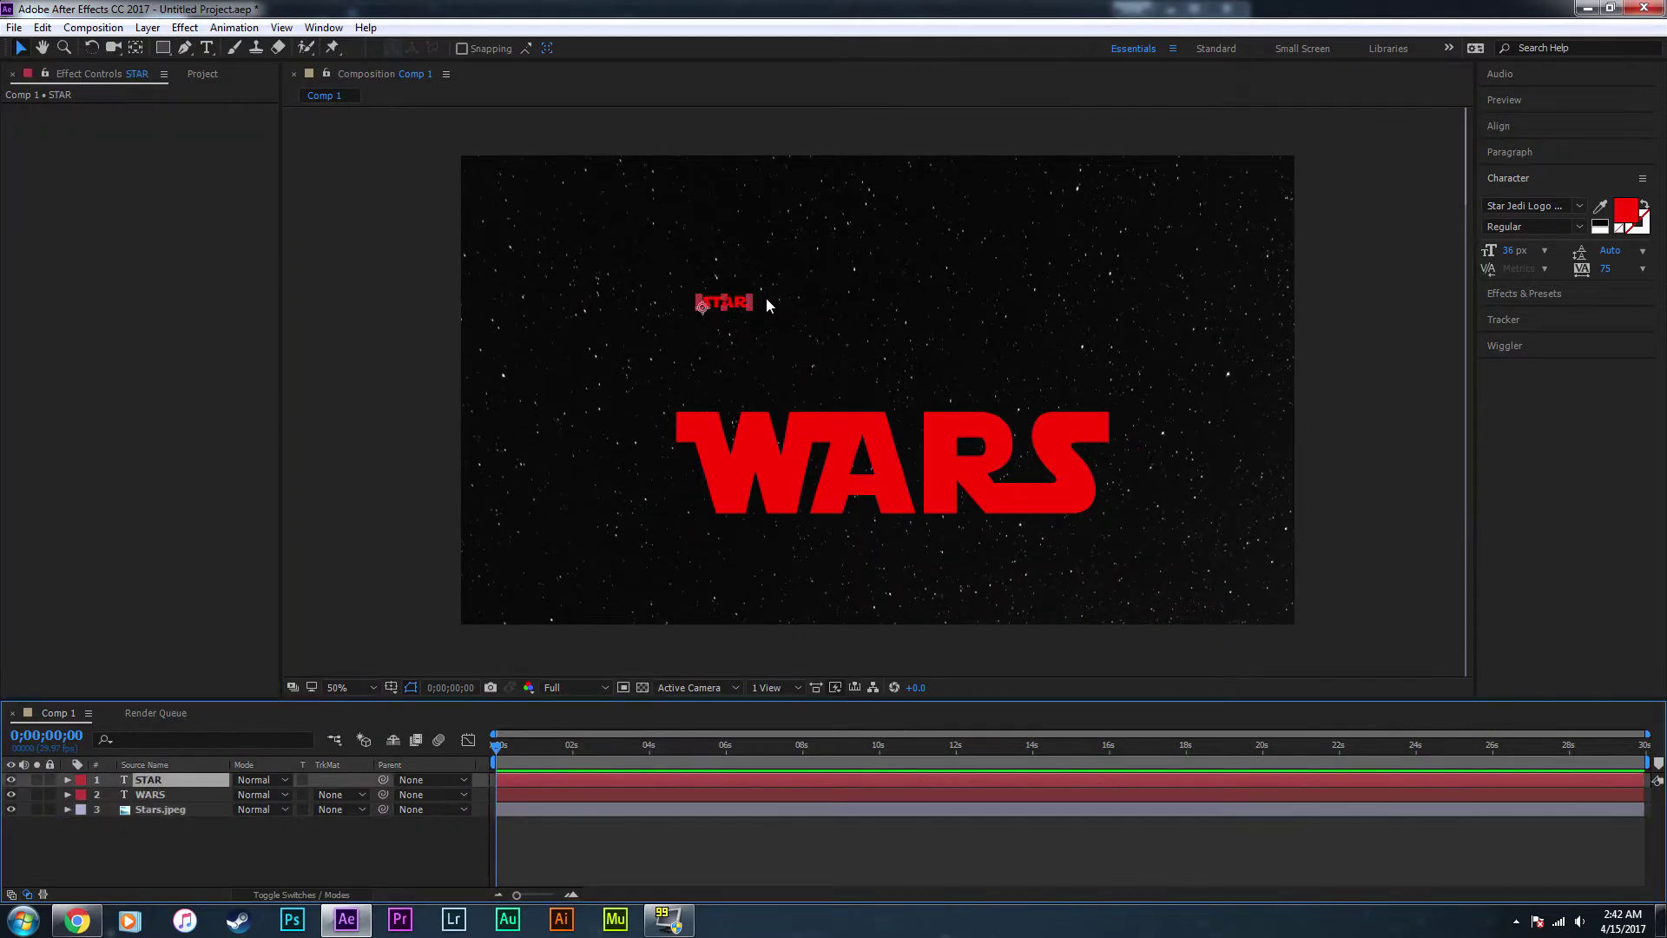
pyautogui.moveTo(753, 295); pyautogui.dragTo(1092, 271)
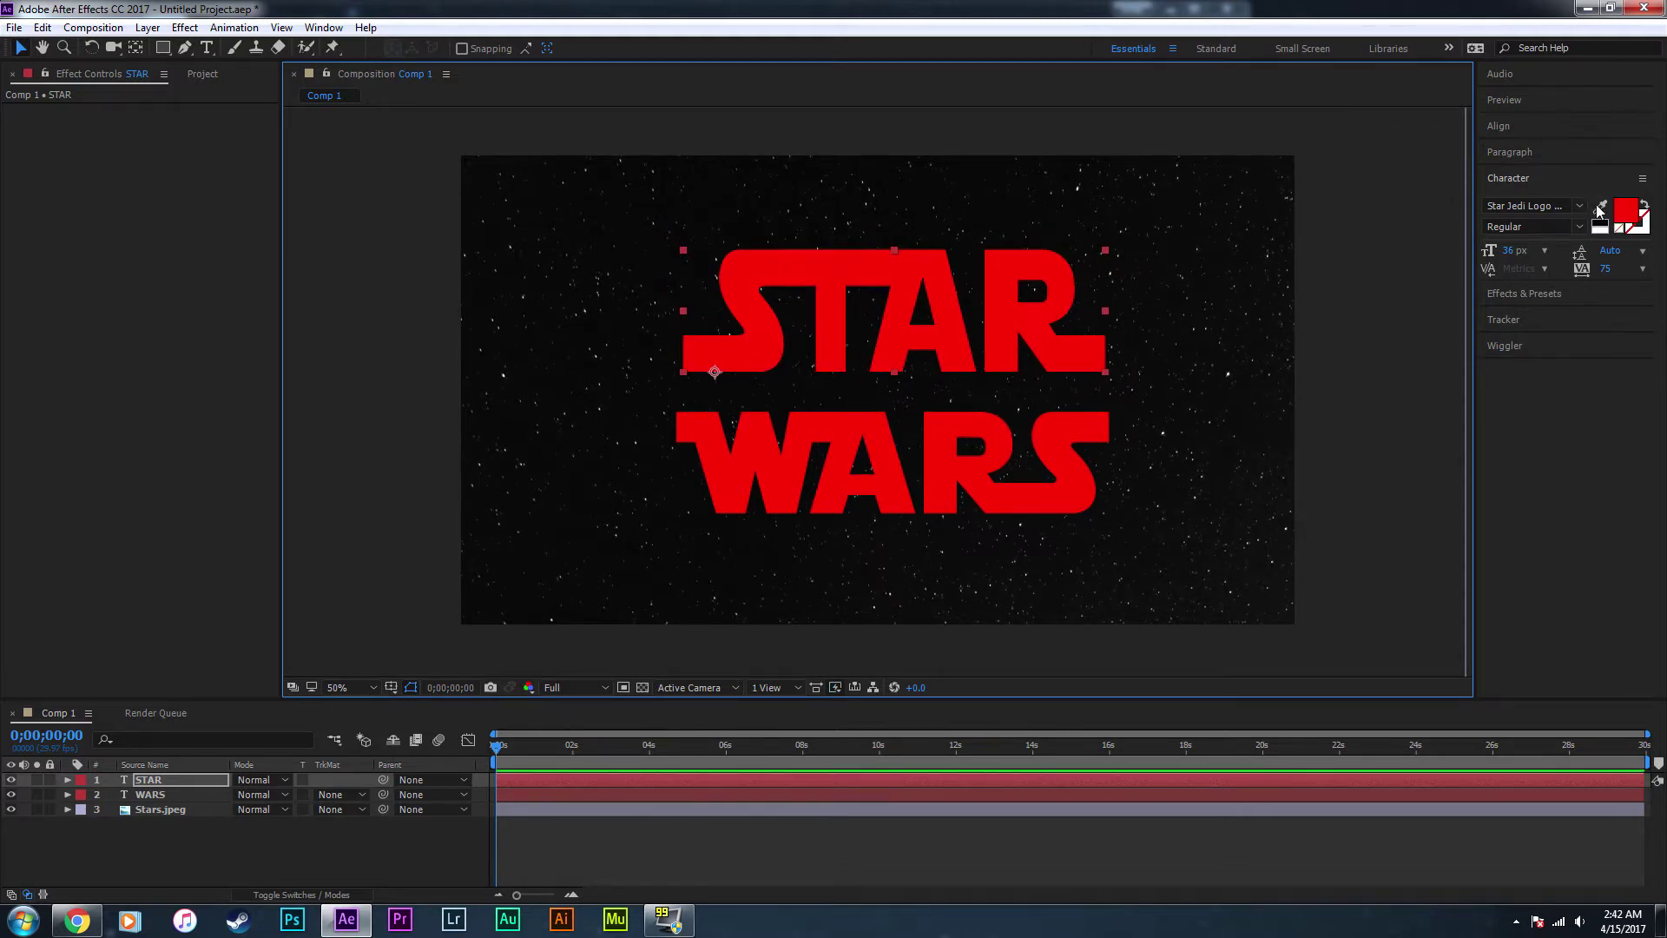
pyautogui.click(1623, 211)
pyautogui.click(401, 48)
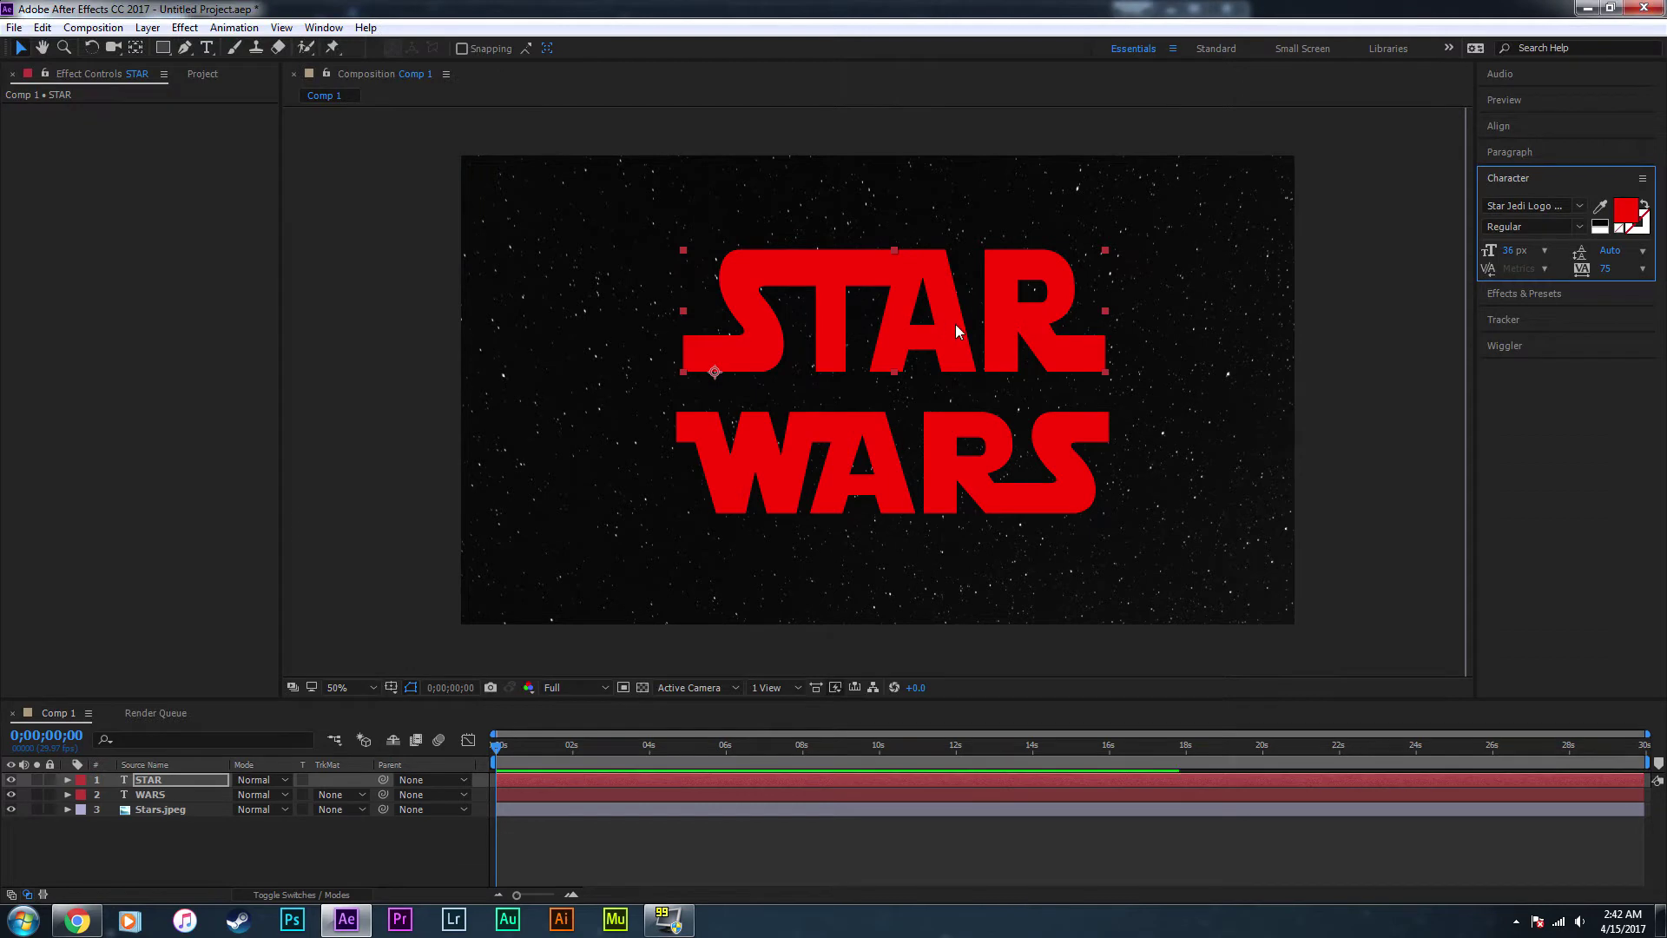
pyautogui.click(216, 849)
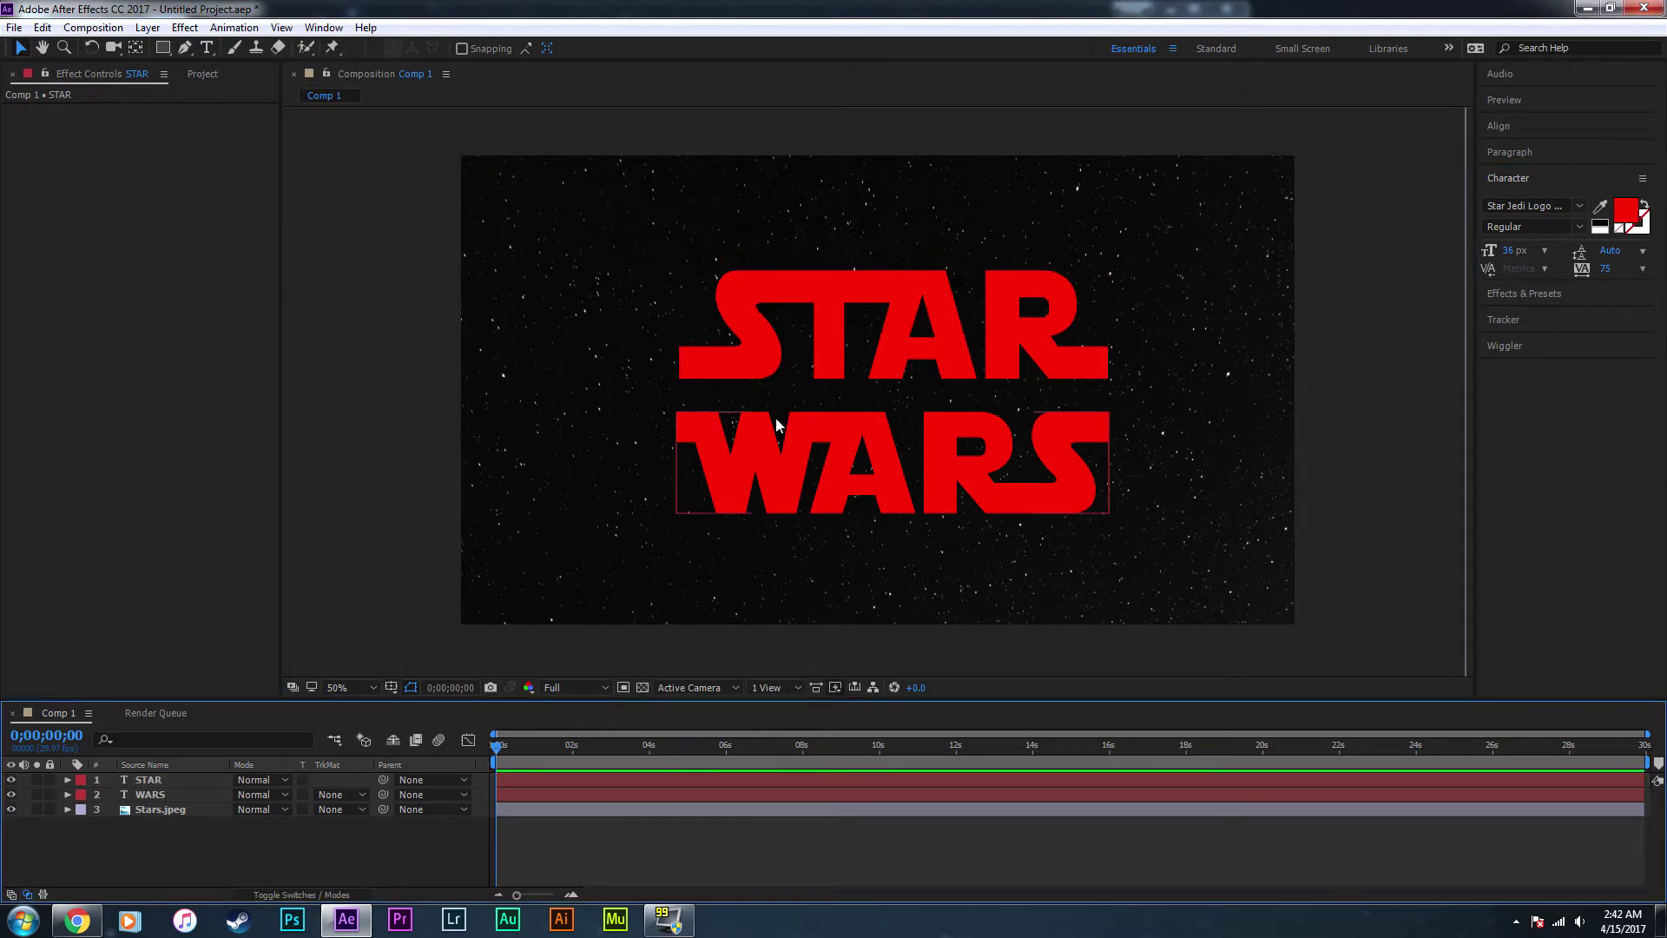
# - Create masks from the STAR text layer
pyautogui.click(152, 782)
pyautogui.rightClick(154, 786)
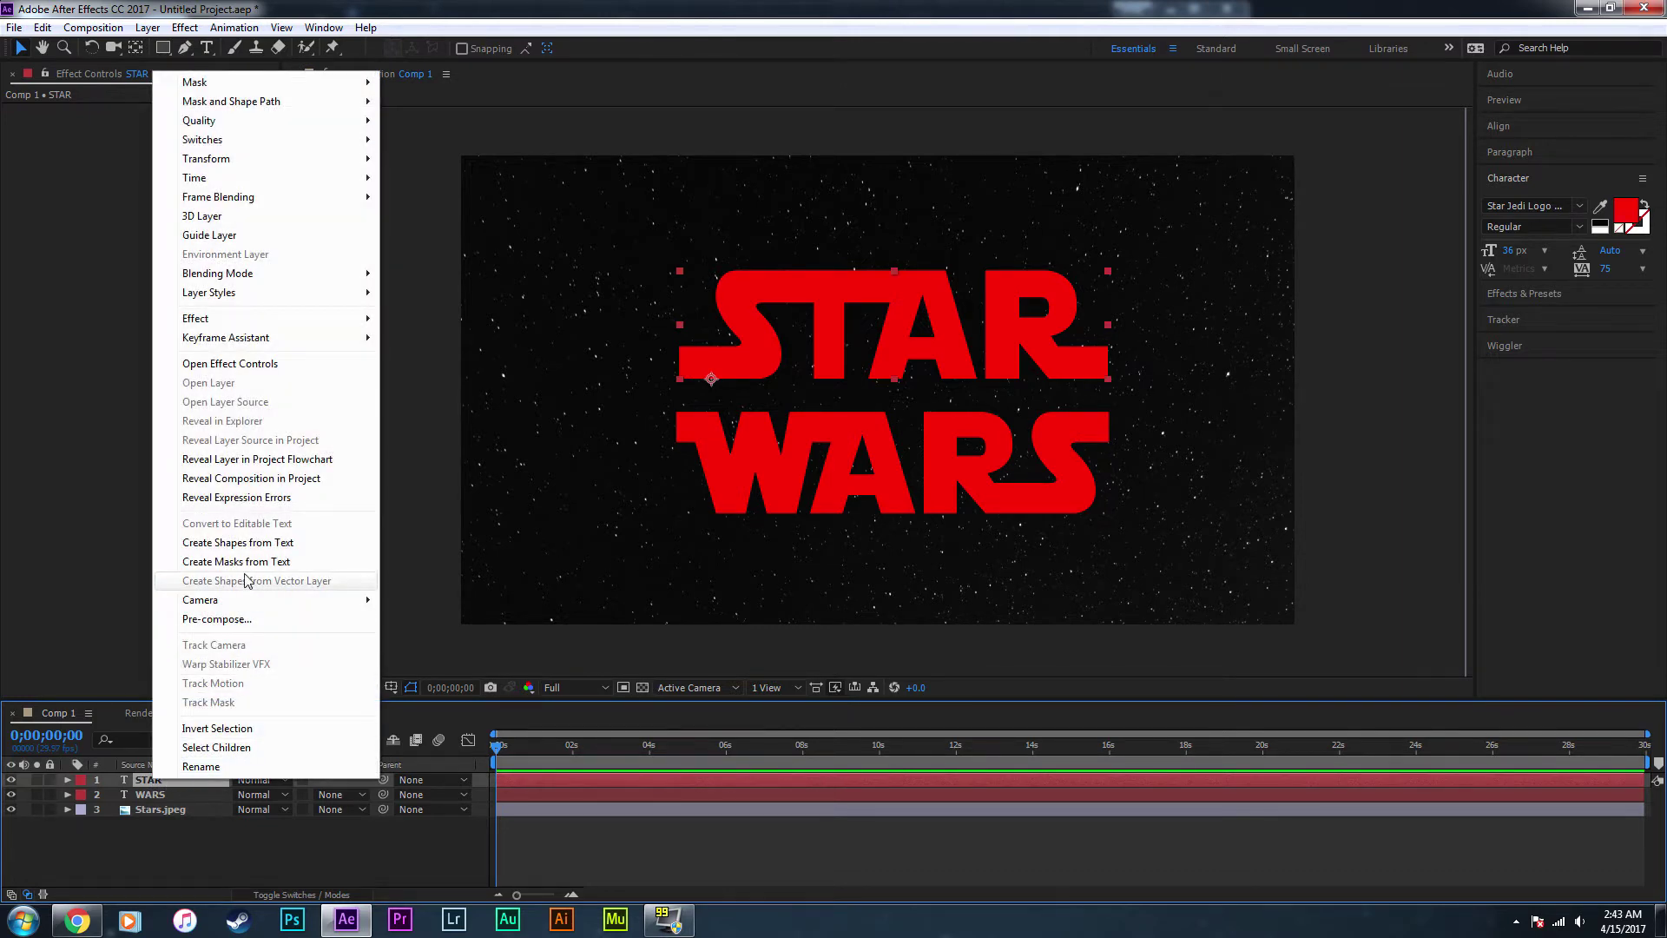
pyautogui.click(243, 542)
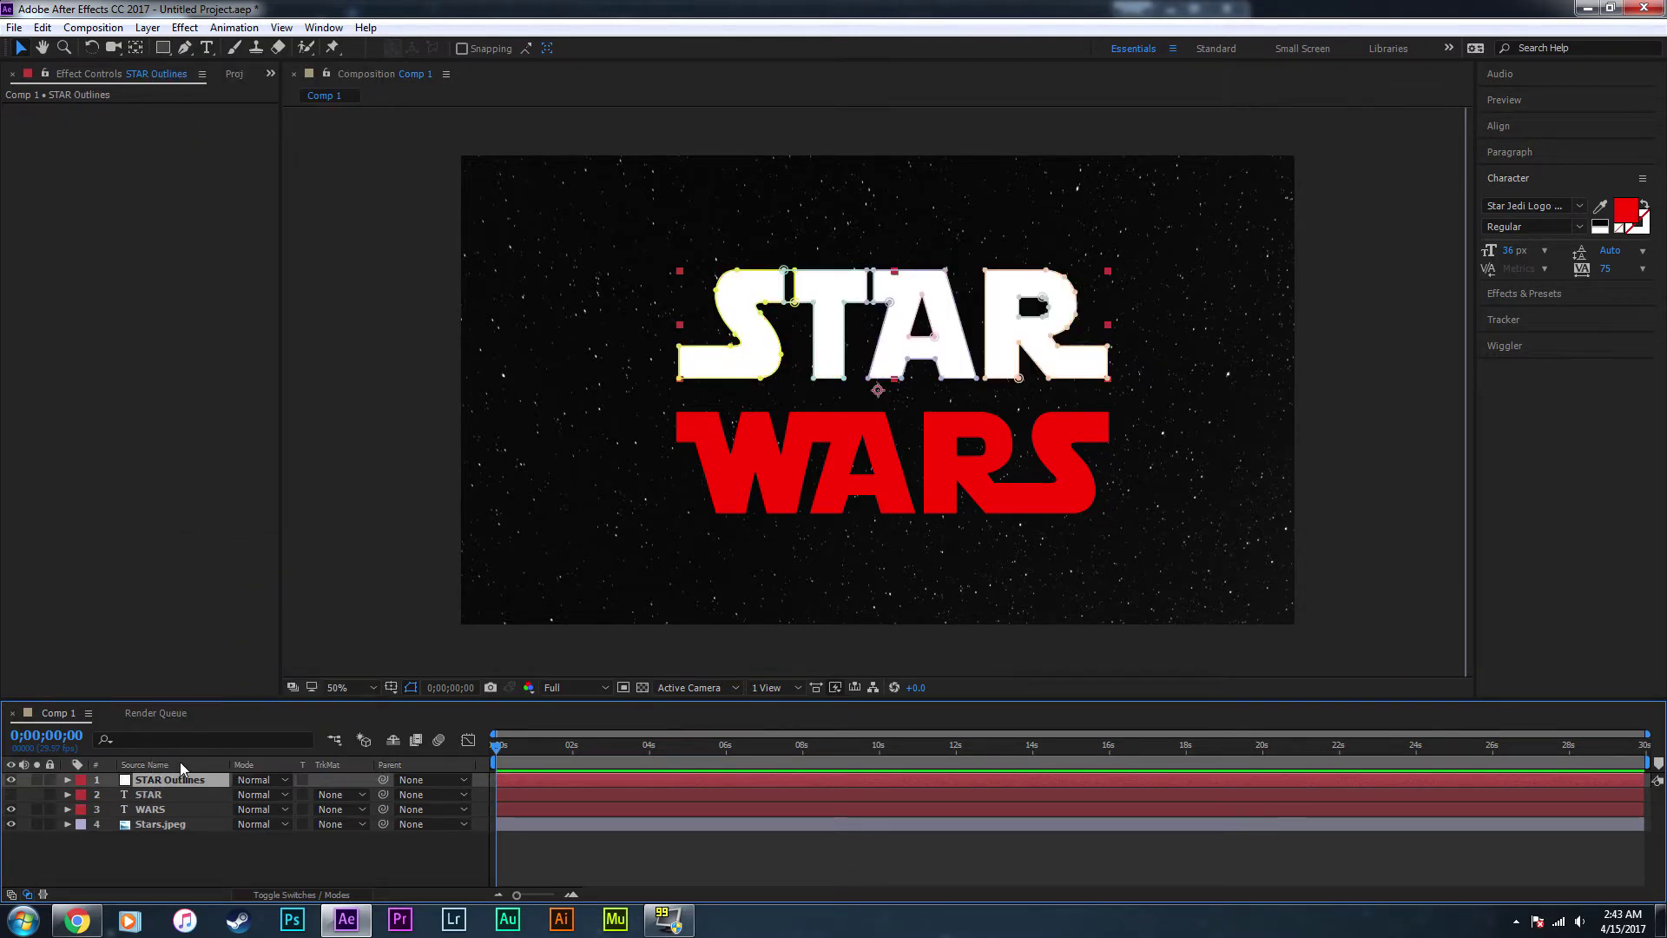
# - Apply a Tint effect to the STAR Outlines layer and map white to black
pyautogui.click(187, 29)
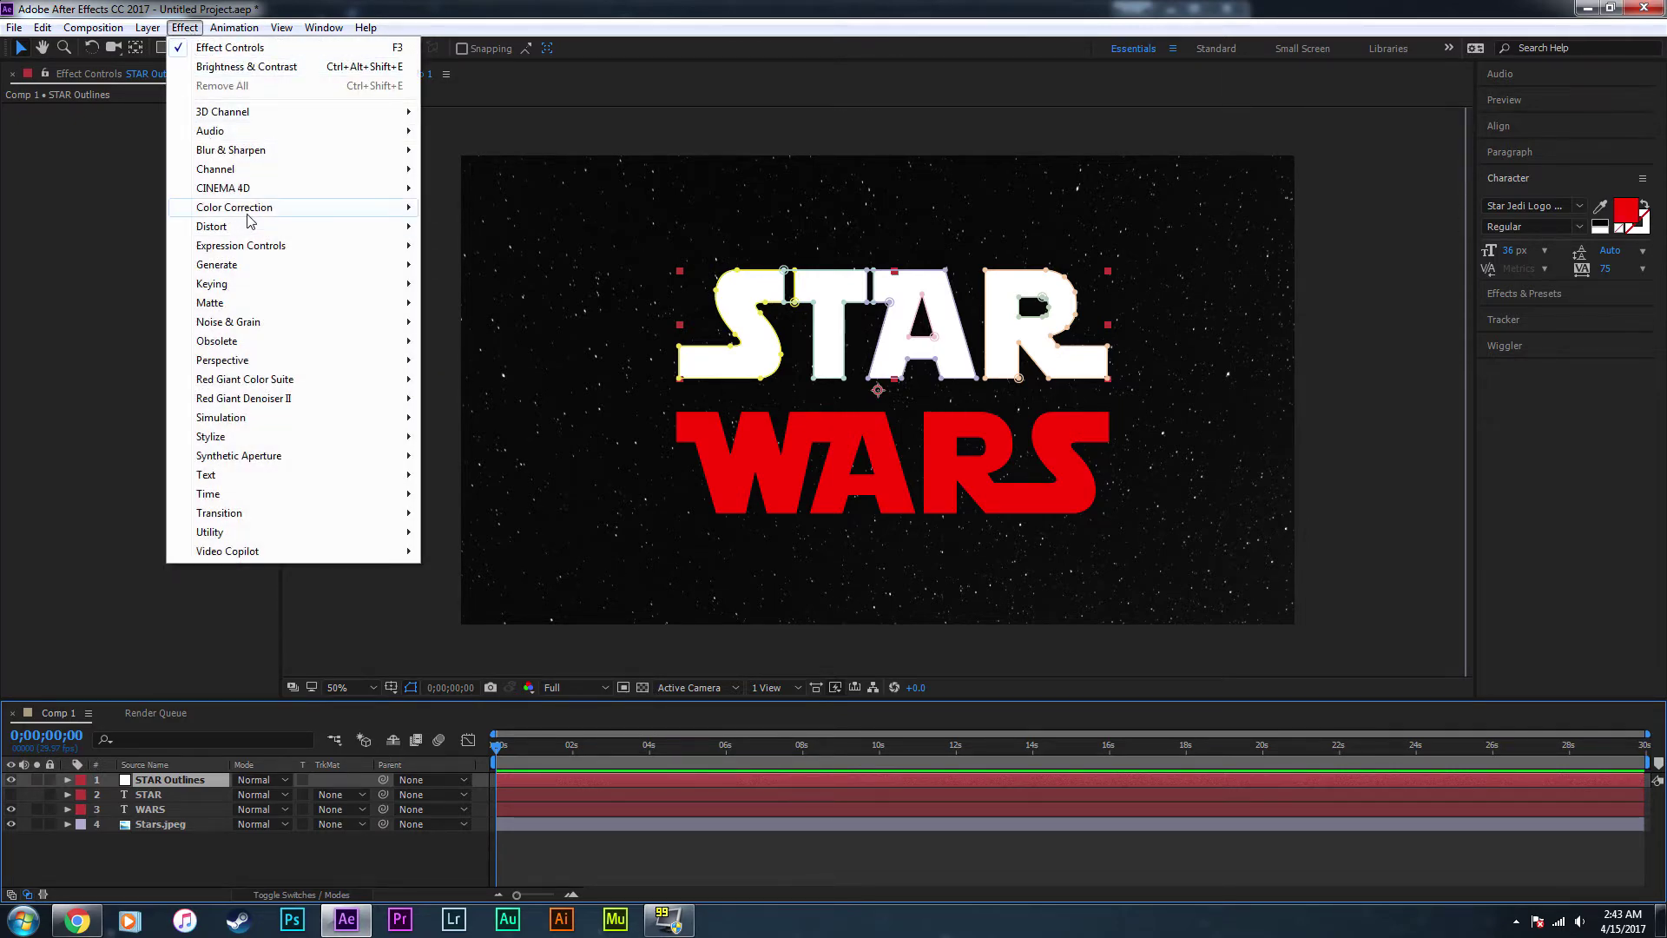
pyautogui.moveTo(249, 217)
pyautogui.click(484, 800)
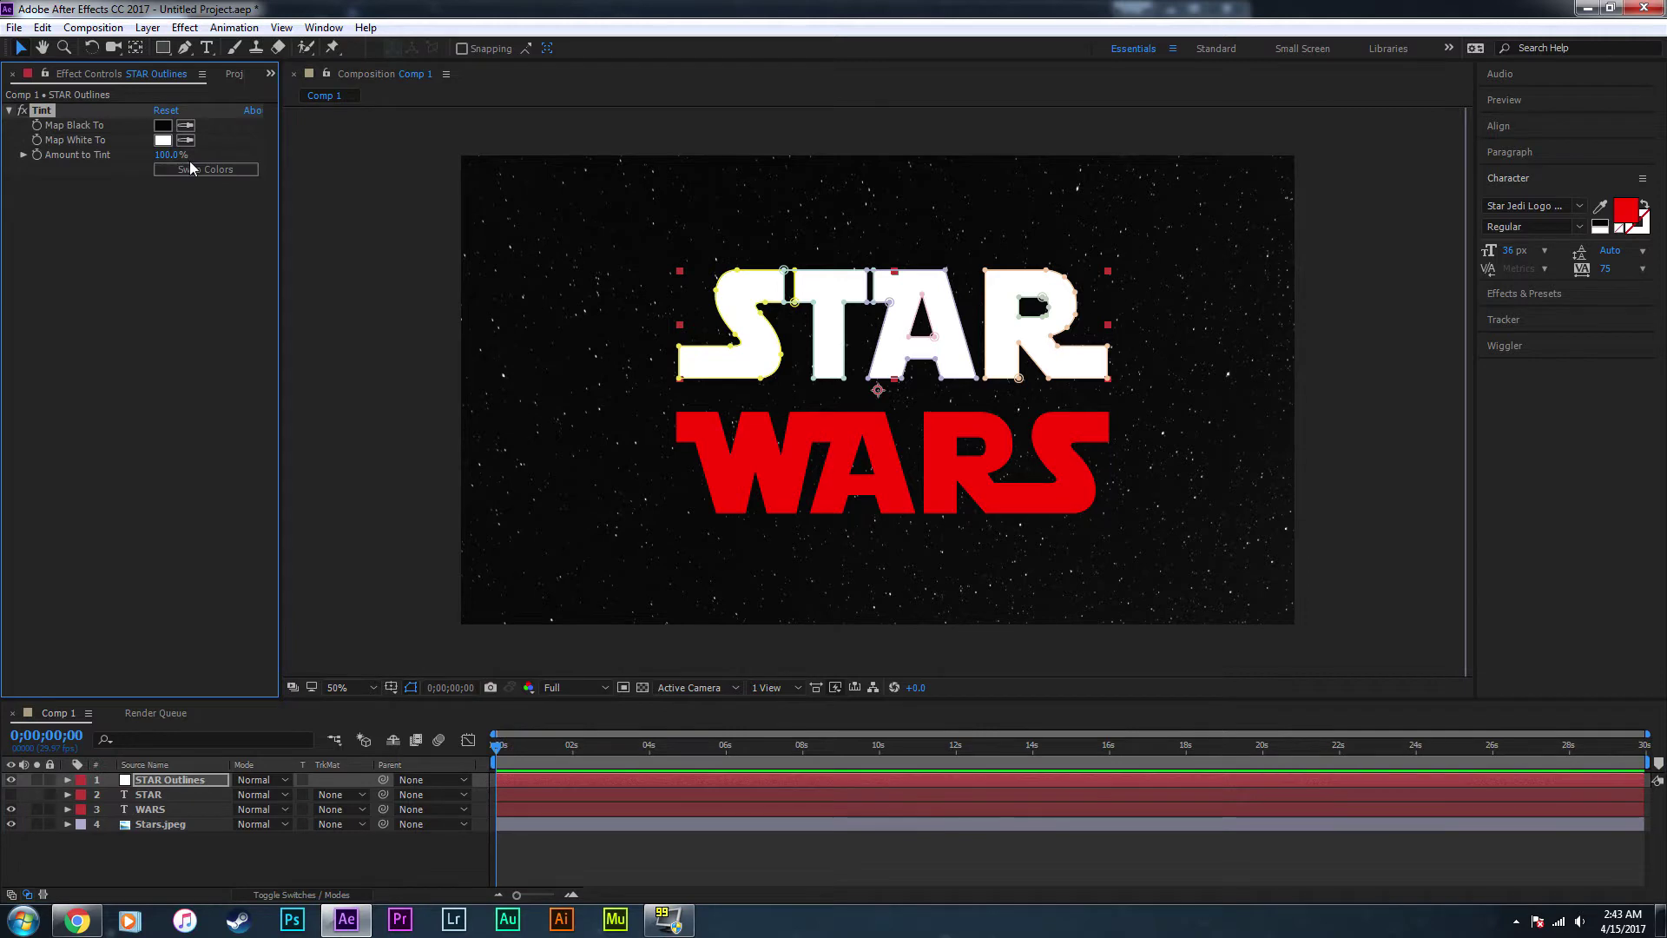
pyautogui.moveTo(165, 148); pyautogui.dragTo(243, 263)
pyautogui.click(394, 44)
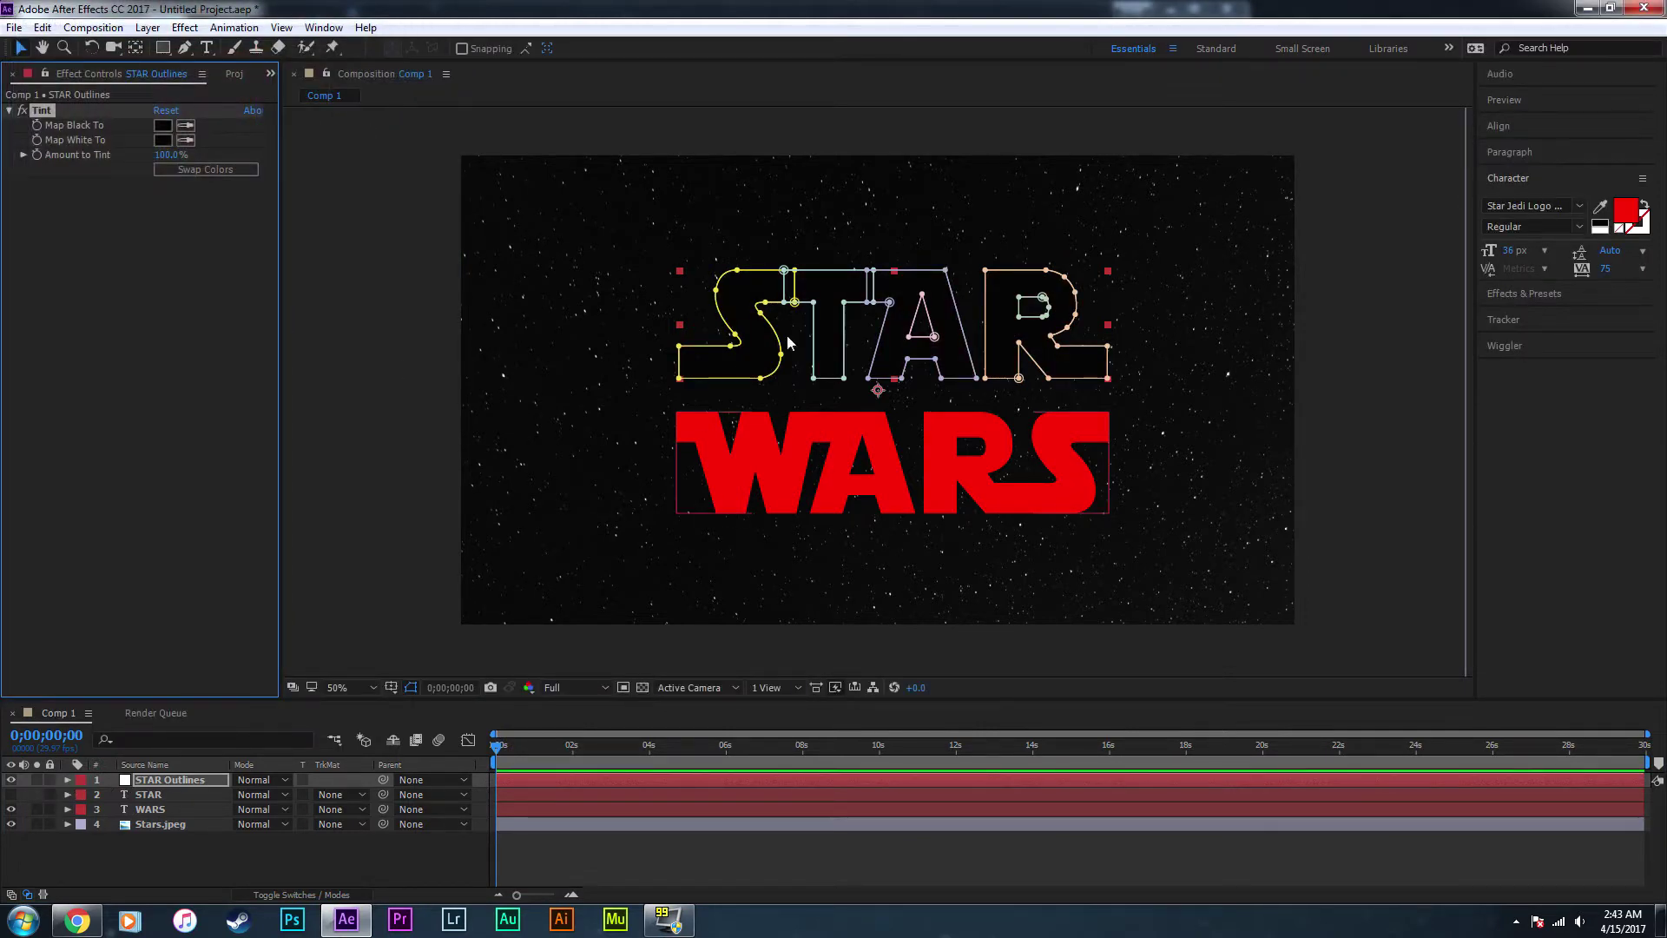
# - Expand the STAR Outlines layer and compare it with the red letter outlines in the Chrome teaser video, returning to After Effects
pyautogui.click(69, 784)
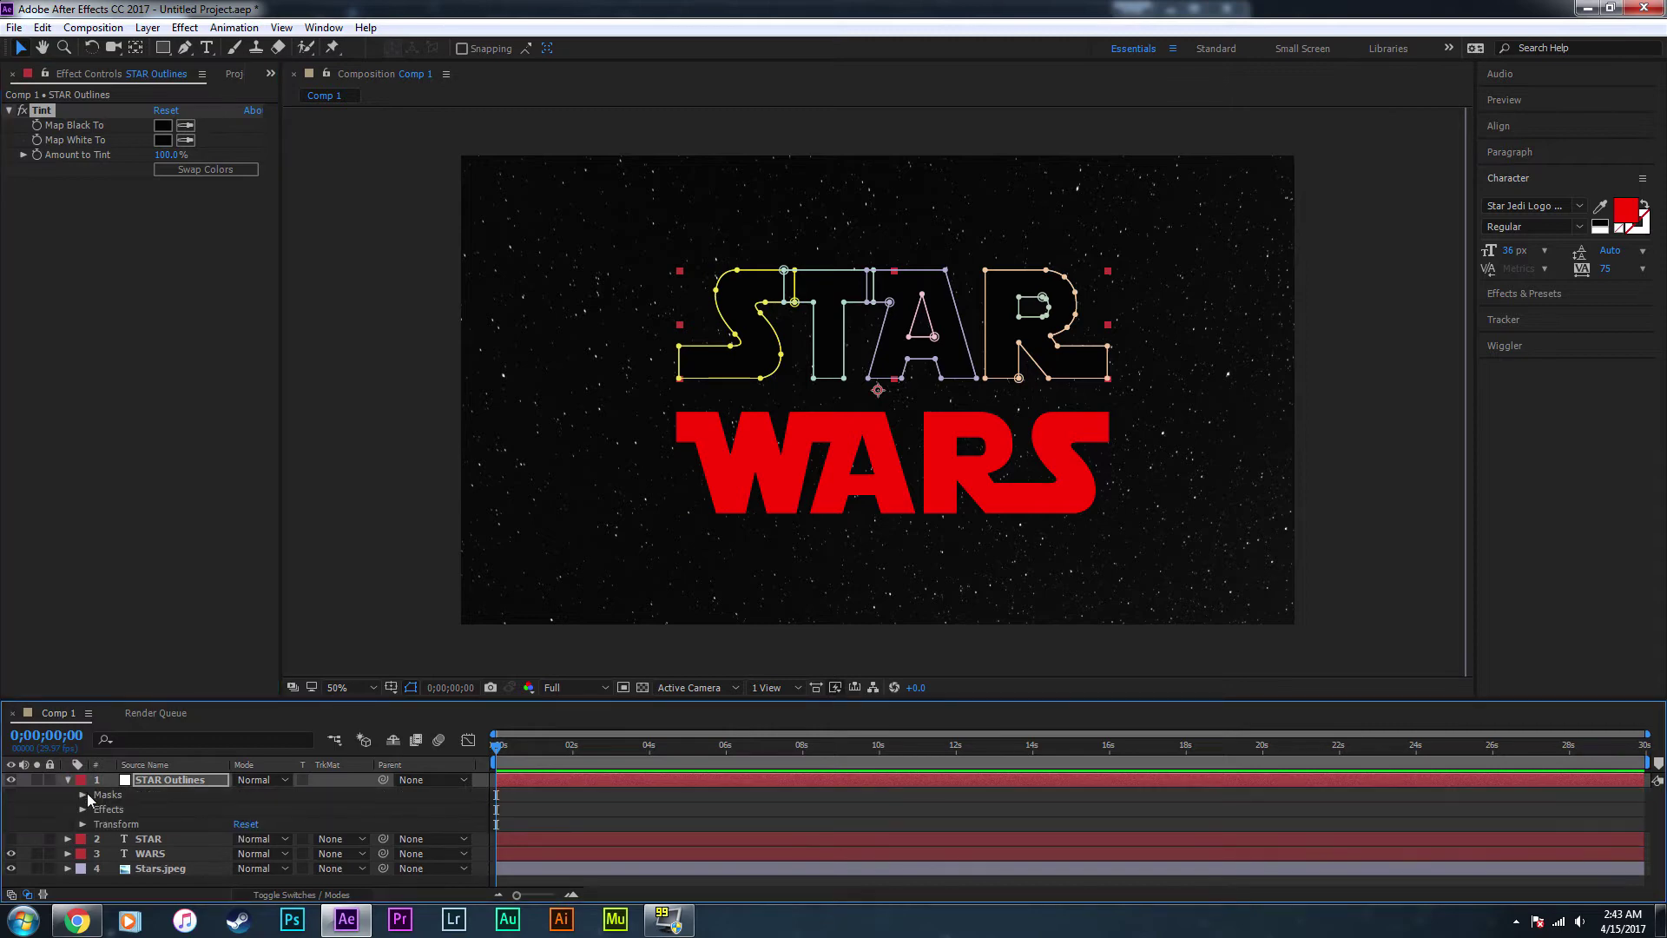
pyautogui.click(76, 920)
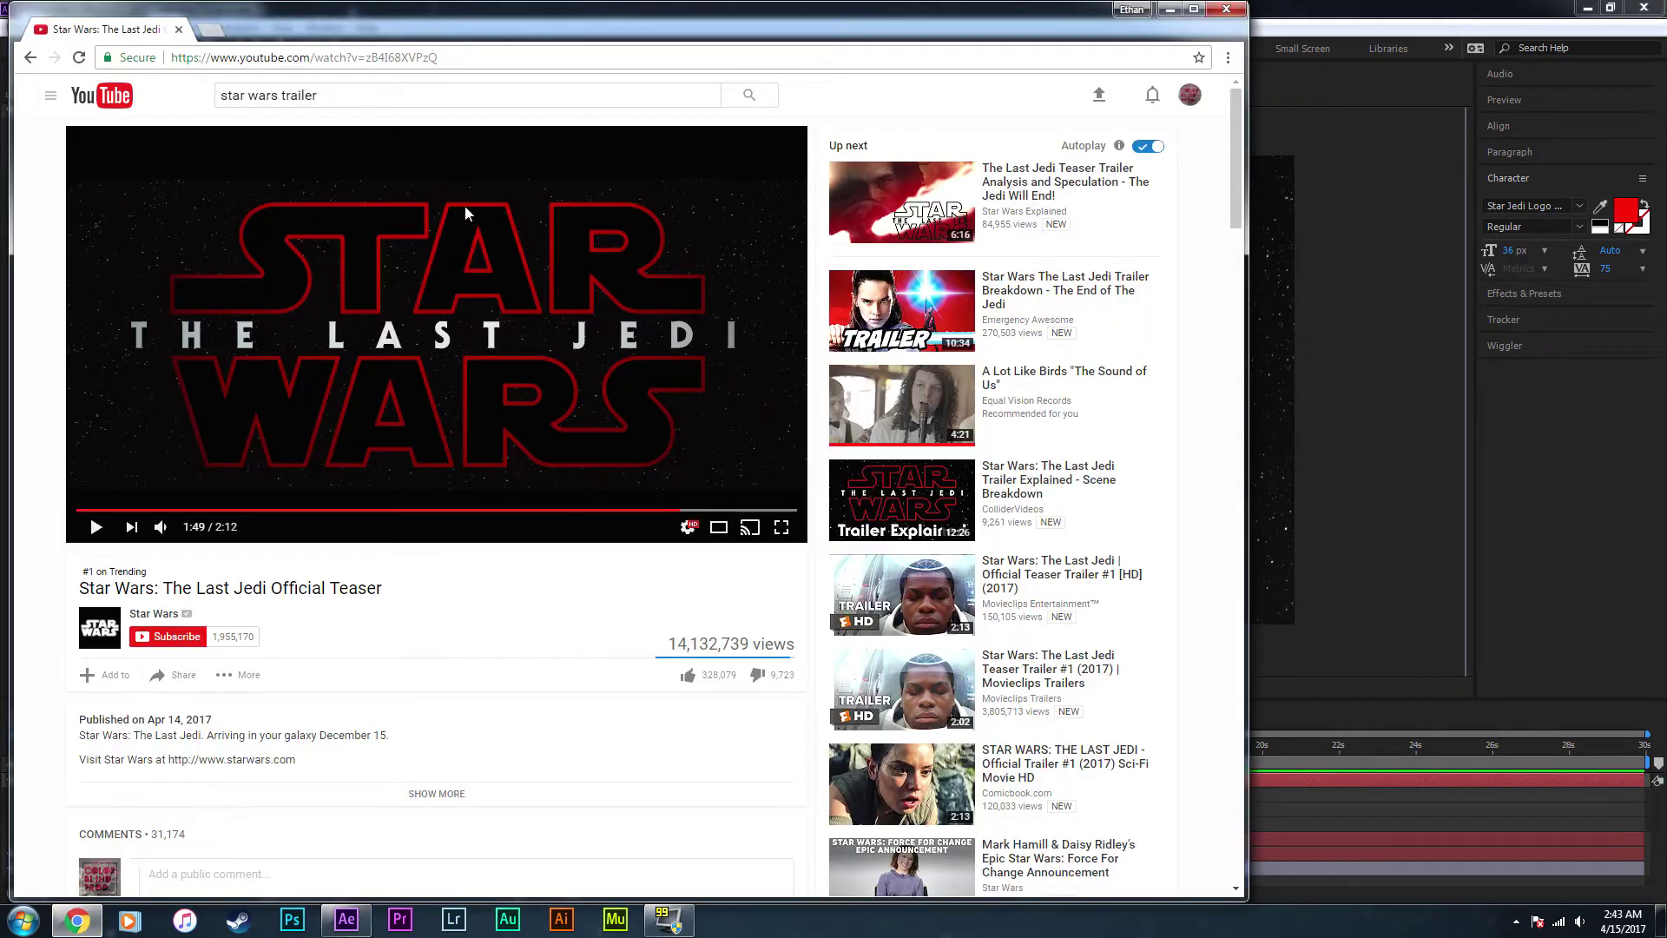
pyautogui.click(1321, 363)
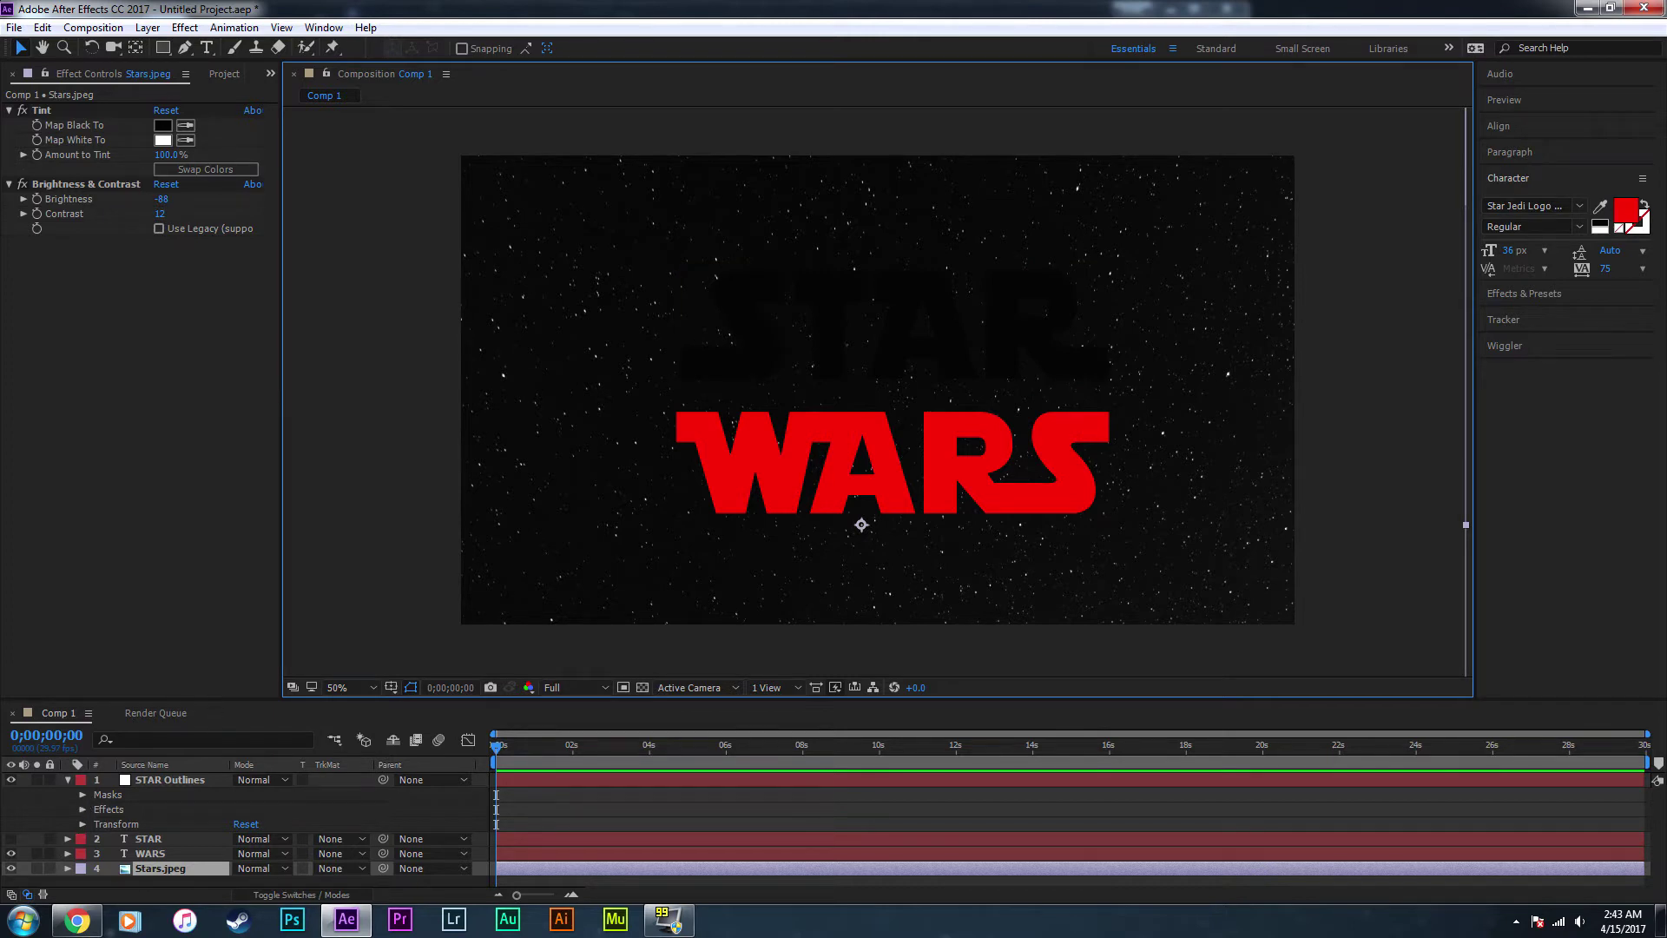
# - Set Mask Expansion to -18 pixels for all the letter masks of the STAR Outlines layer
pyautogui.moveTo(174, 699); pyautogui.dragTo(174, 580)
pyautogui.click(170, 659)
pyautogui.click(84, 674)
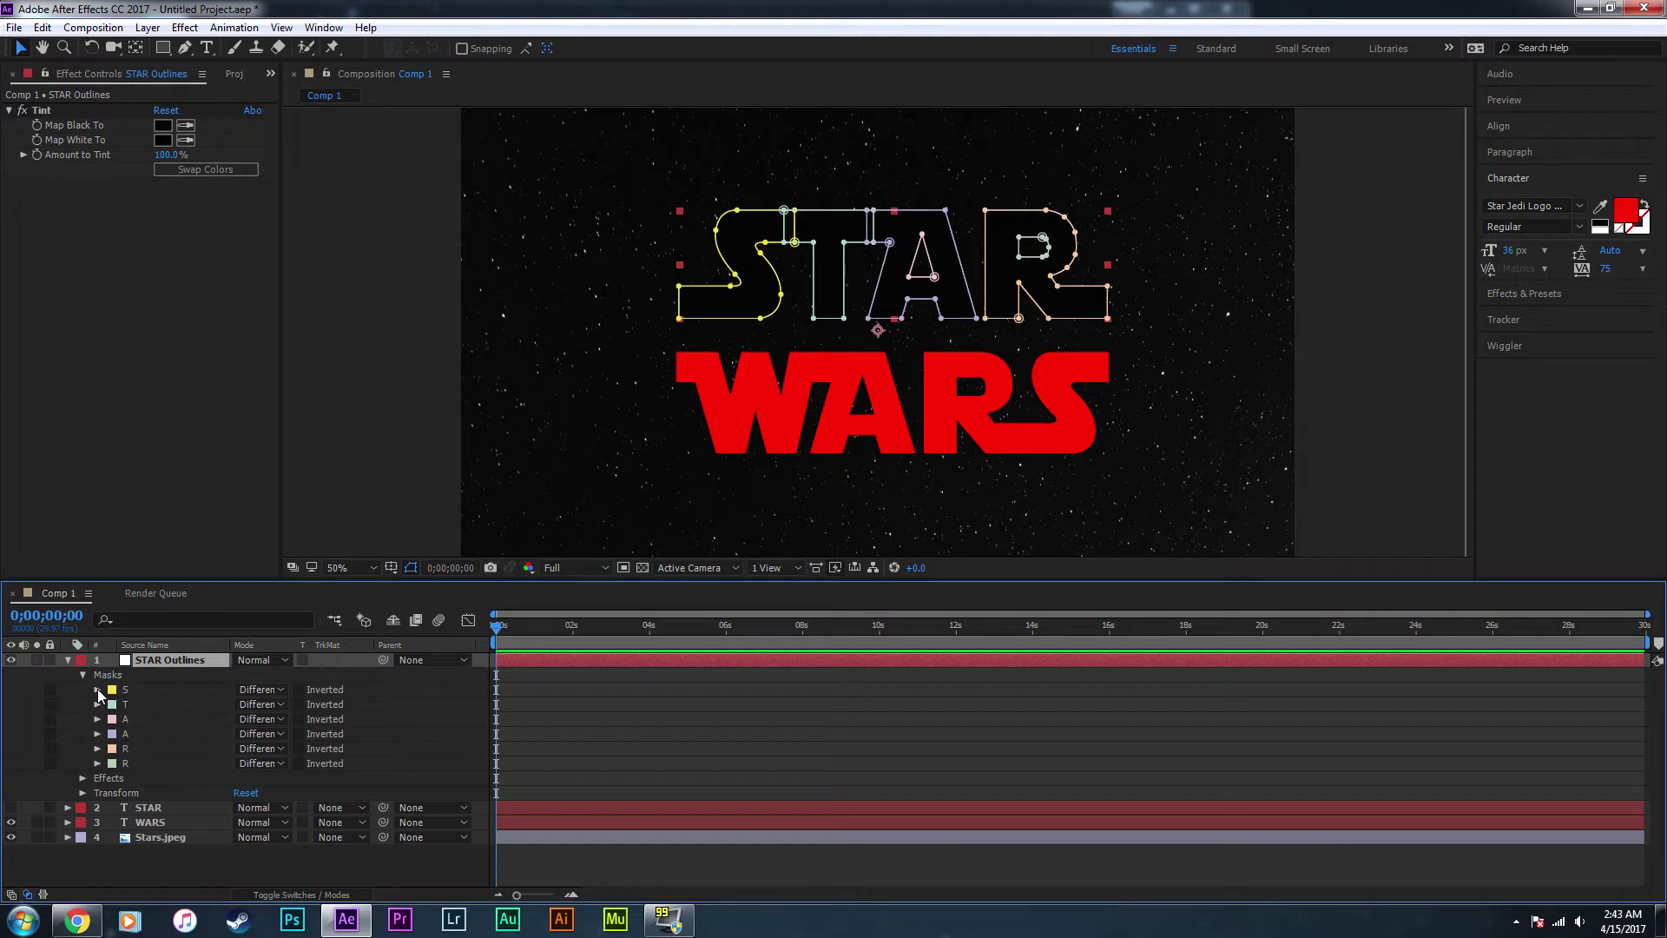
pyautogui.click(125, 691)
pyautogui.keyDown('shift'); pyautogui.click(135, 764); pyautogui.keyUp('shift')
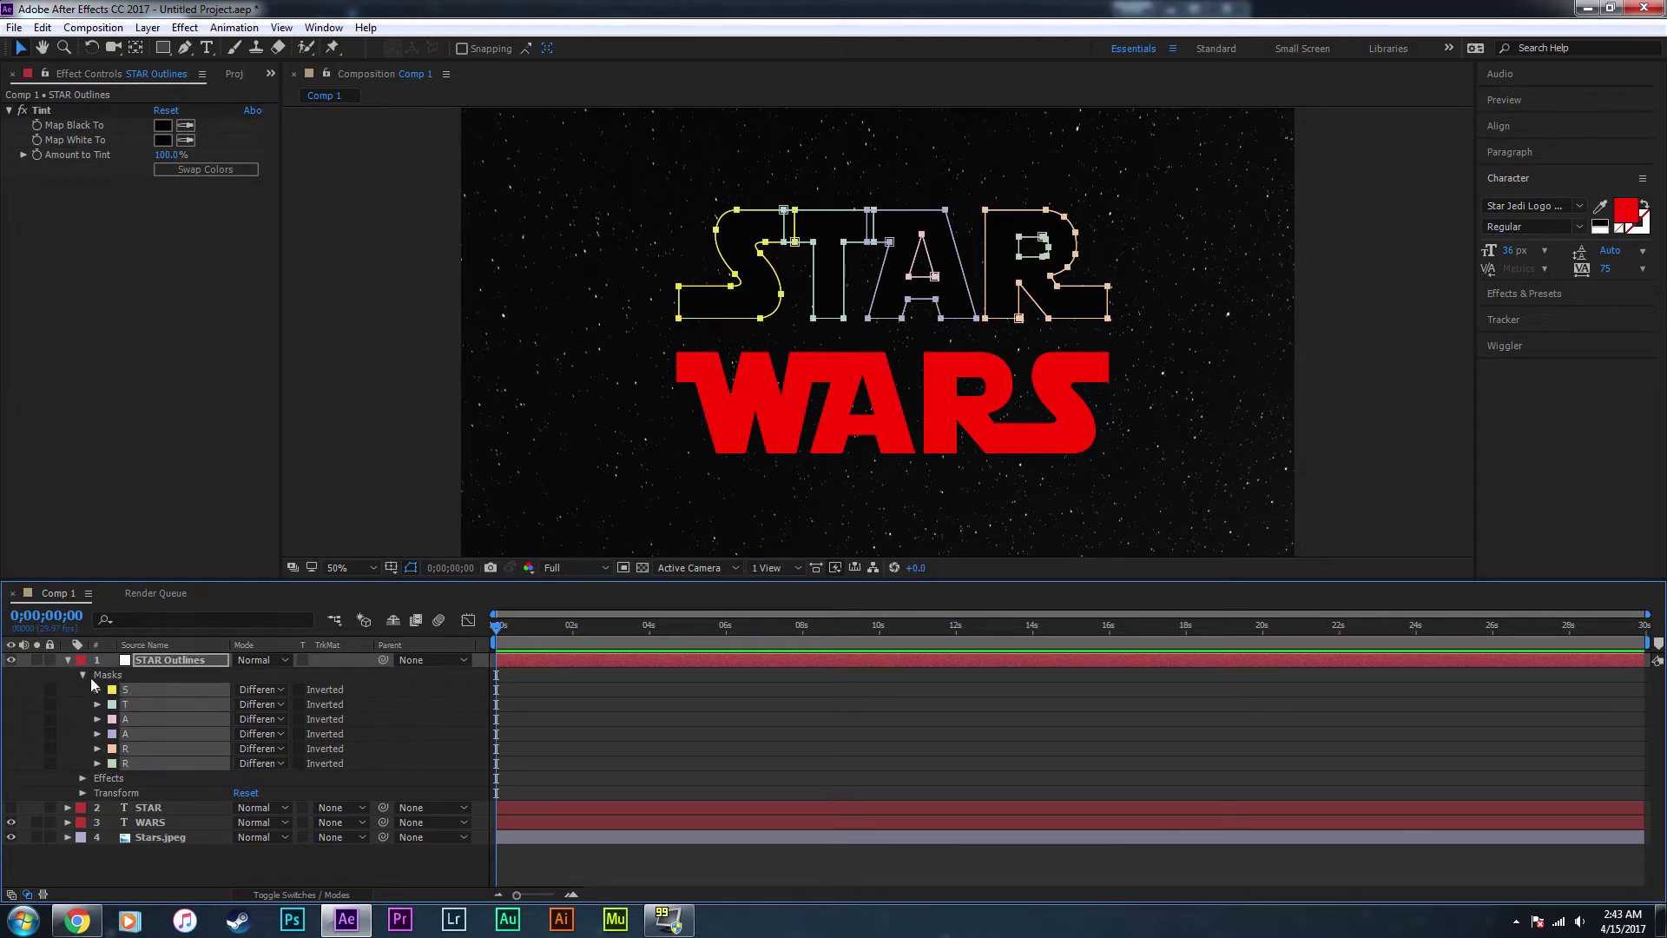
pyautogui.click(98, 690)
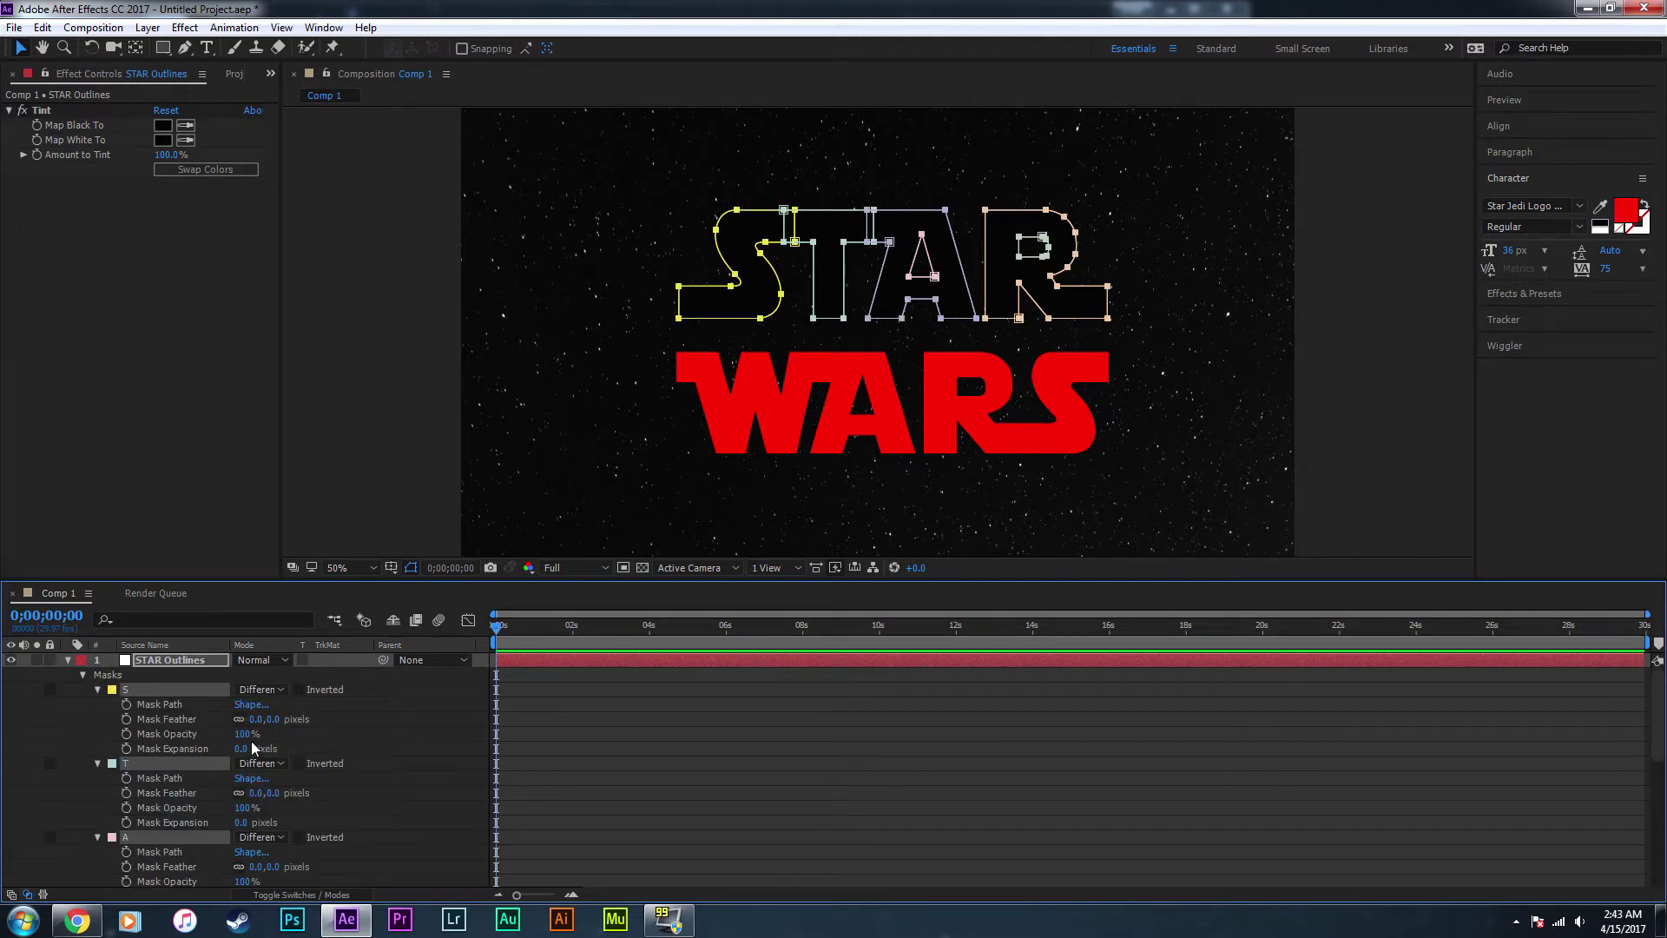
pyautogui.moveTo(241, 749); pyautogui.dragTo(228, 748)
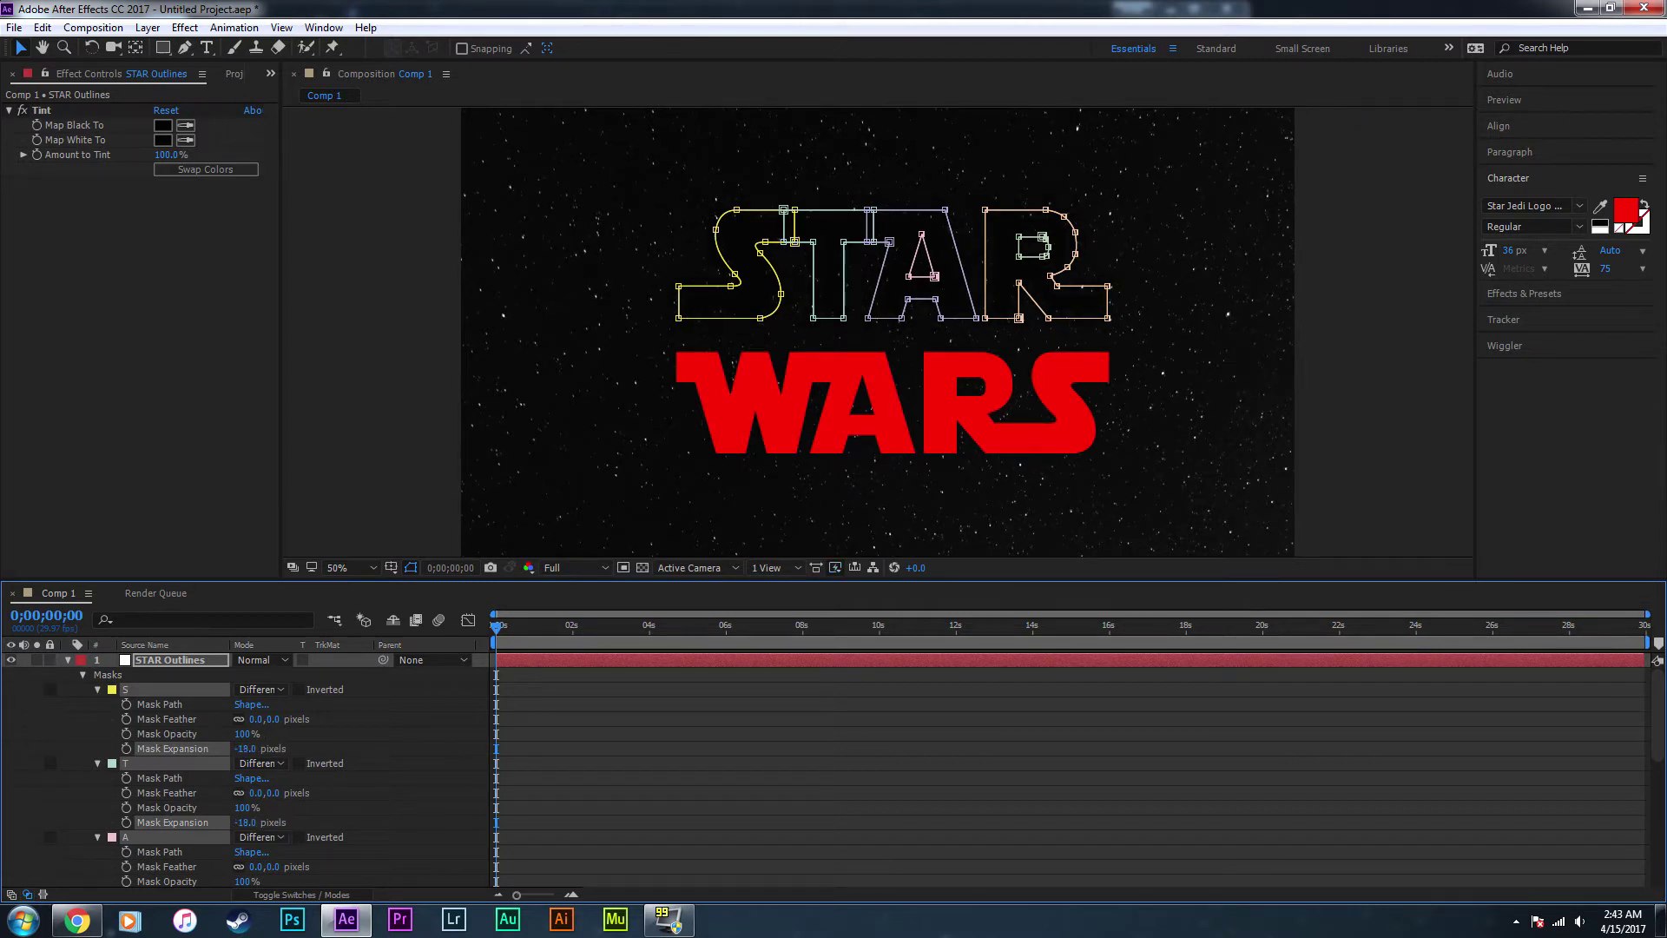
pyautogui.click(68, 662)
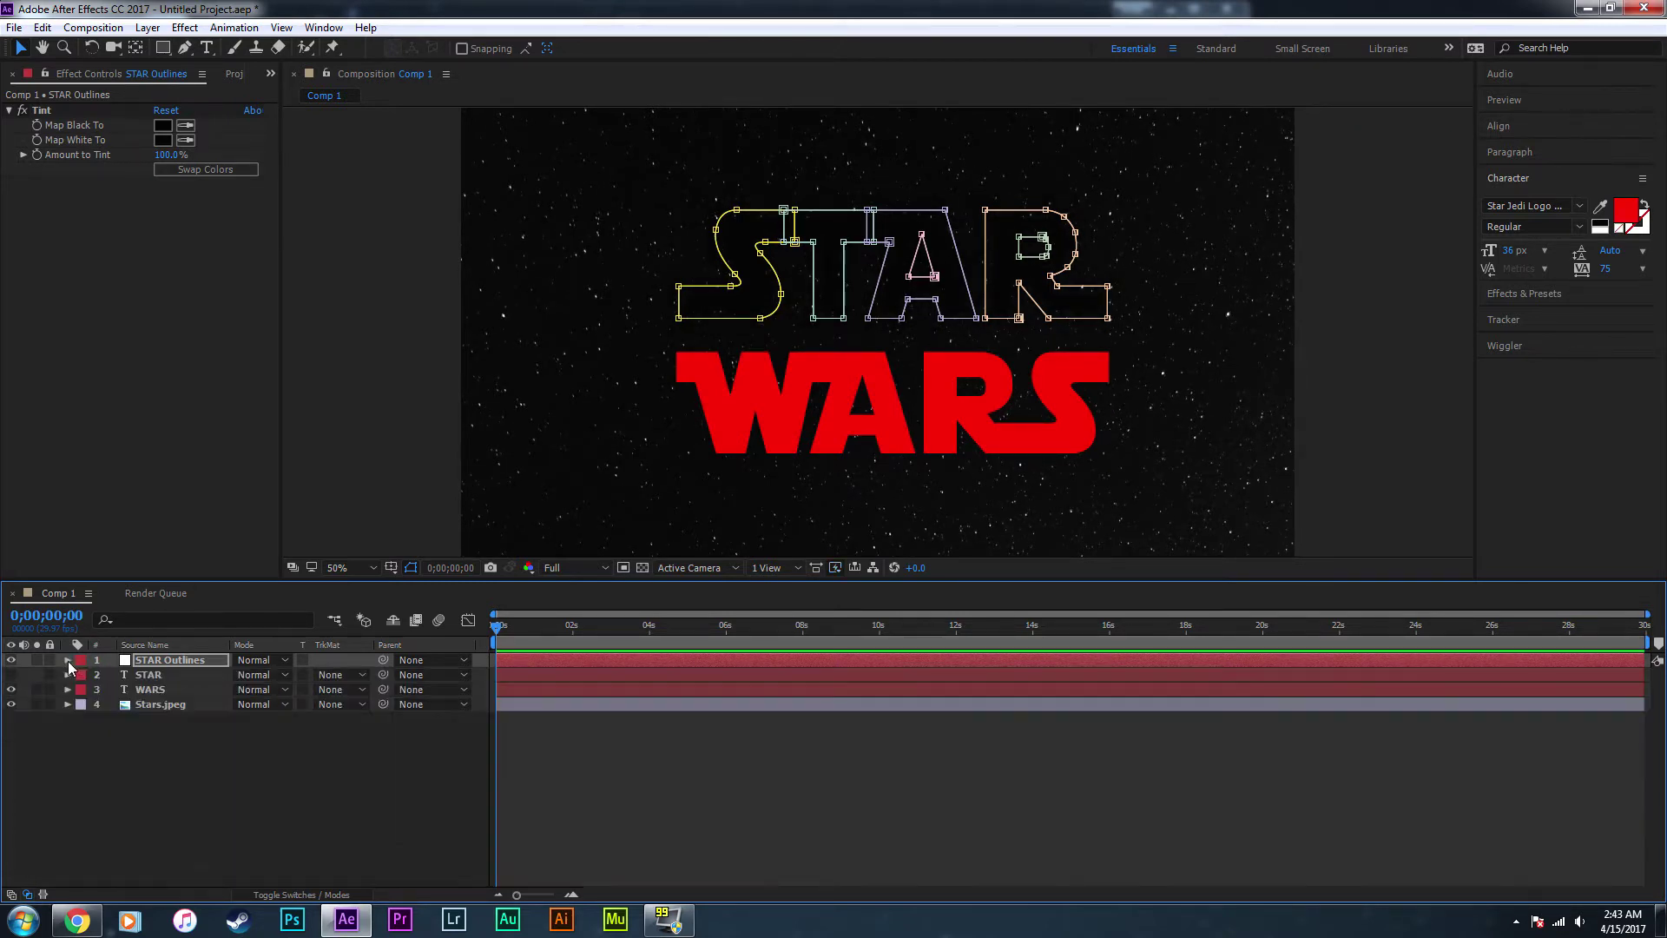
# - Make the STAR text layer visible again beneath its outlines and toggle its visibility to compare the result
pyautogui.click(11, 676)
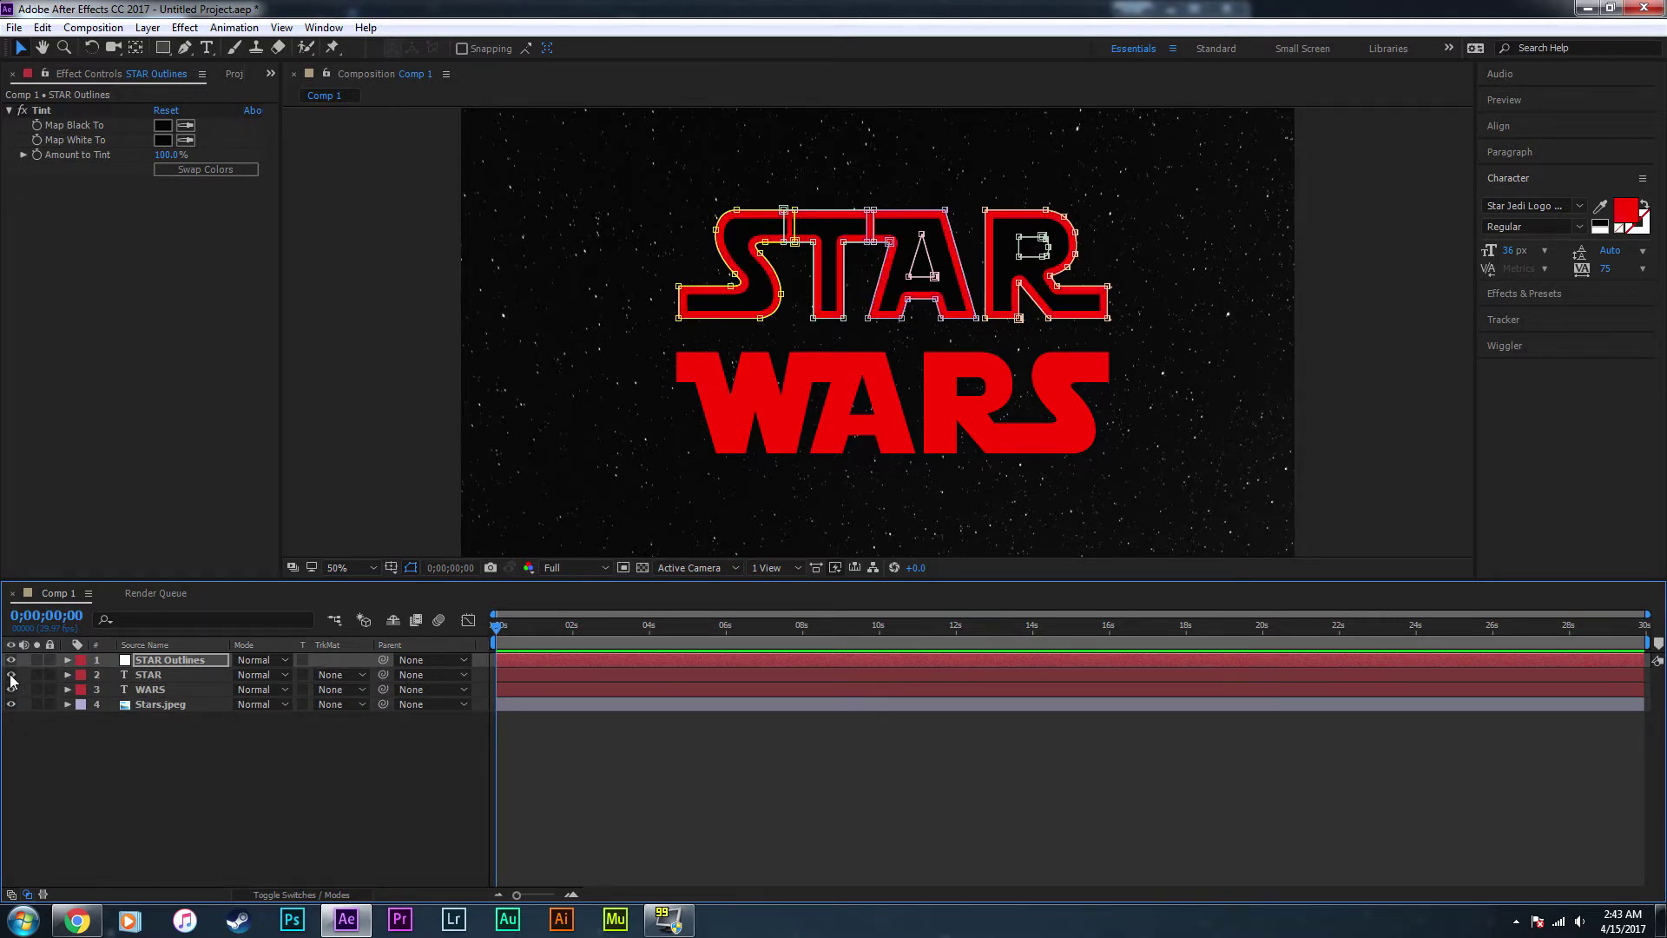
pyautogui.click(167, 676)
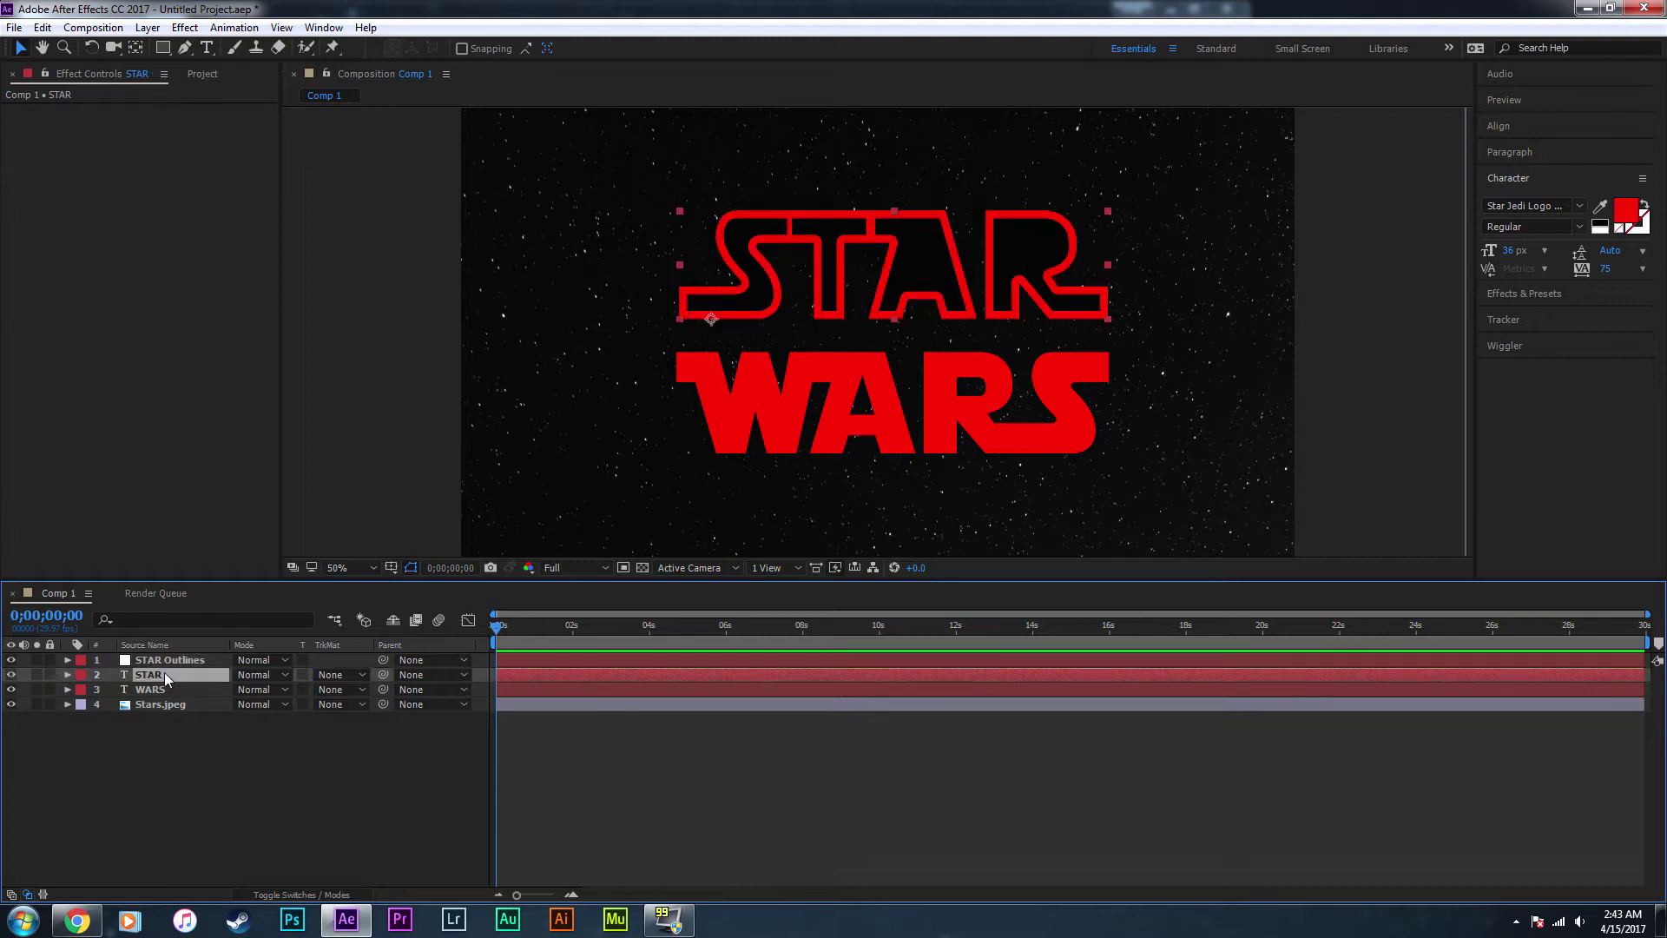
pyautogui.click(11, 675)
pyautogui.click(11, 676)
pyautogui.click(11, 675)
pyautogui.click(11, 676)
# - Set Mask Expansion to -9 pixels for all the letter masks of the STAR Outlines layer
pyautogui.click(186, 662)
pyautogui.click(67, 661)
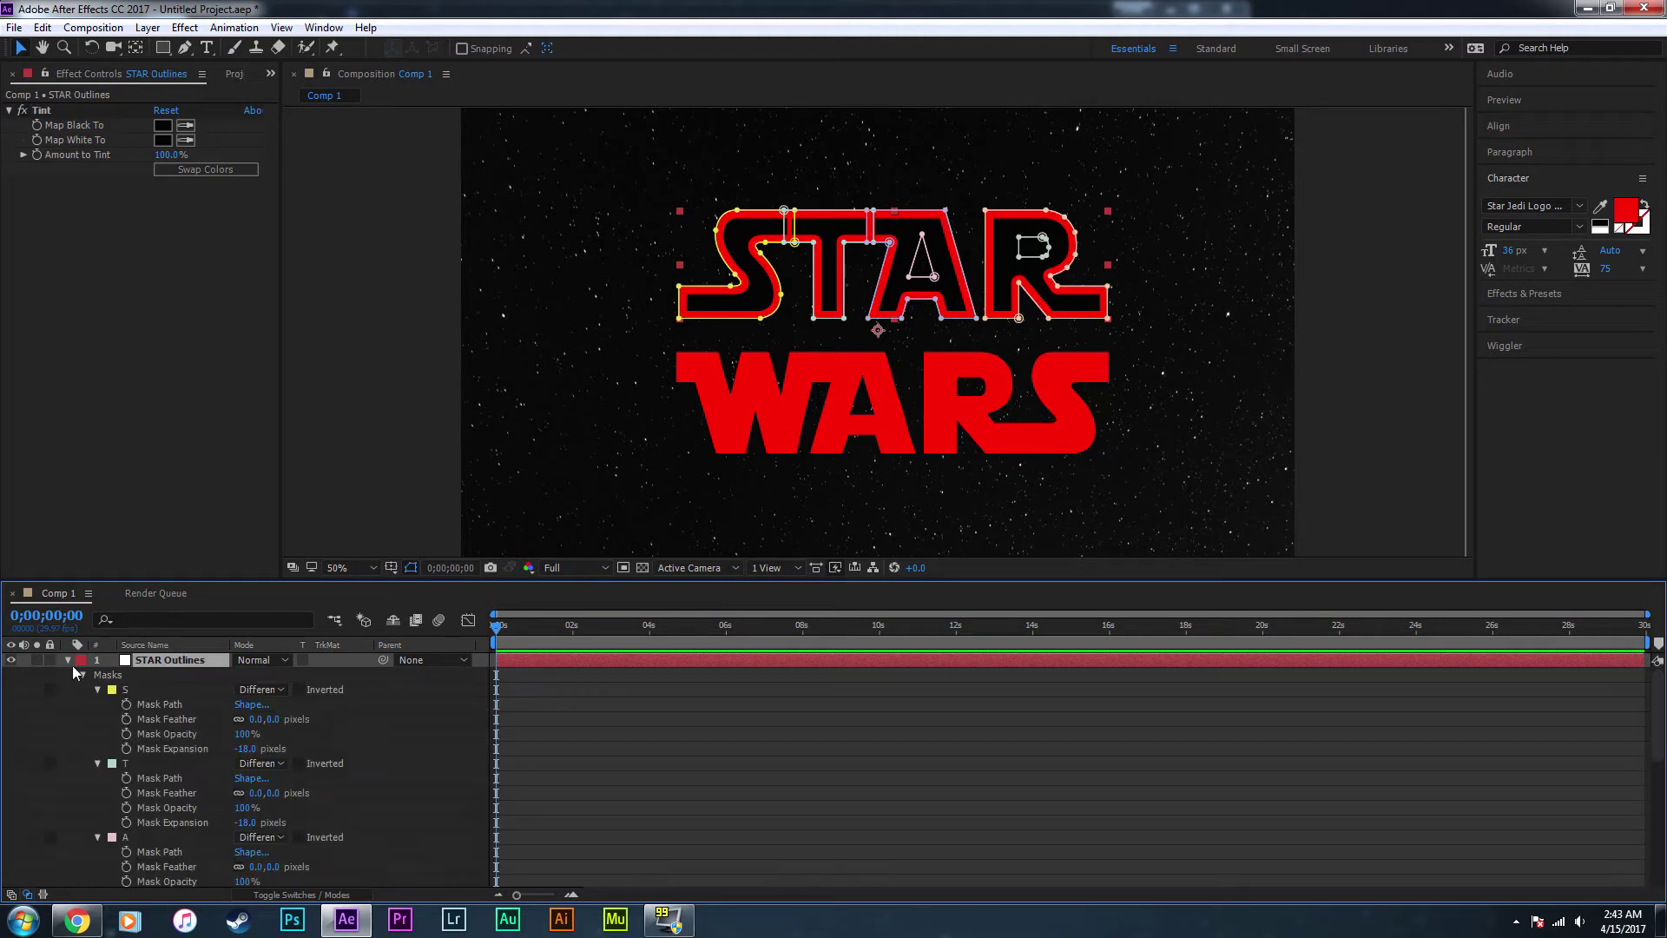
pyautogui.click(134, 692)
pyautogui.scroll(-7, 139, 698)
pyautogui.keyDown('shift'); pyautogui.click(126, 746); pyautogui.keyUp('shift')
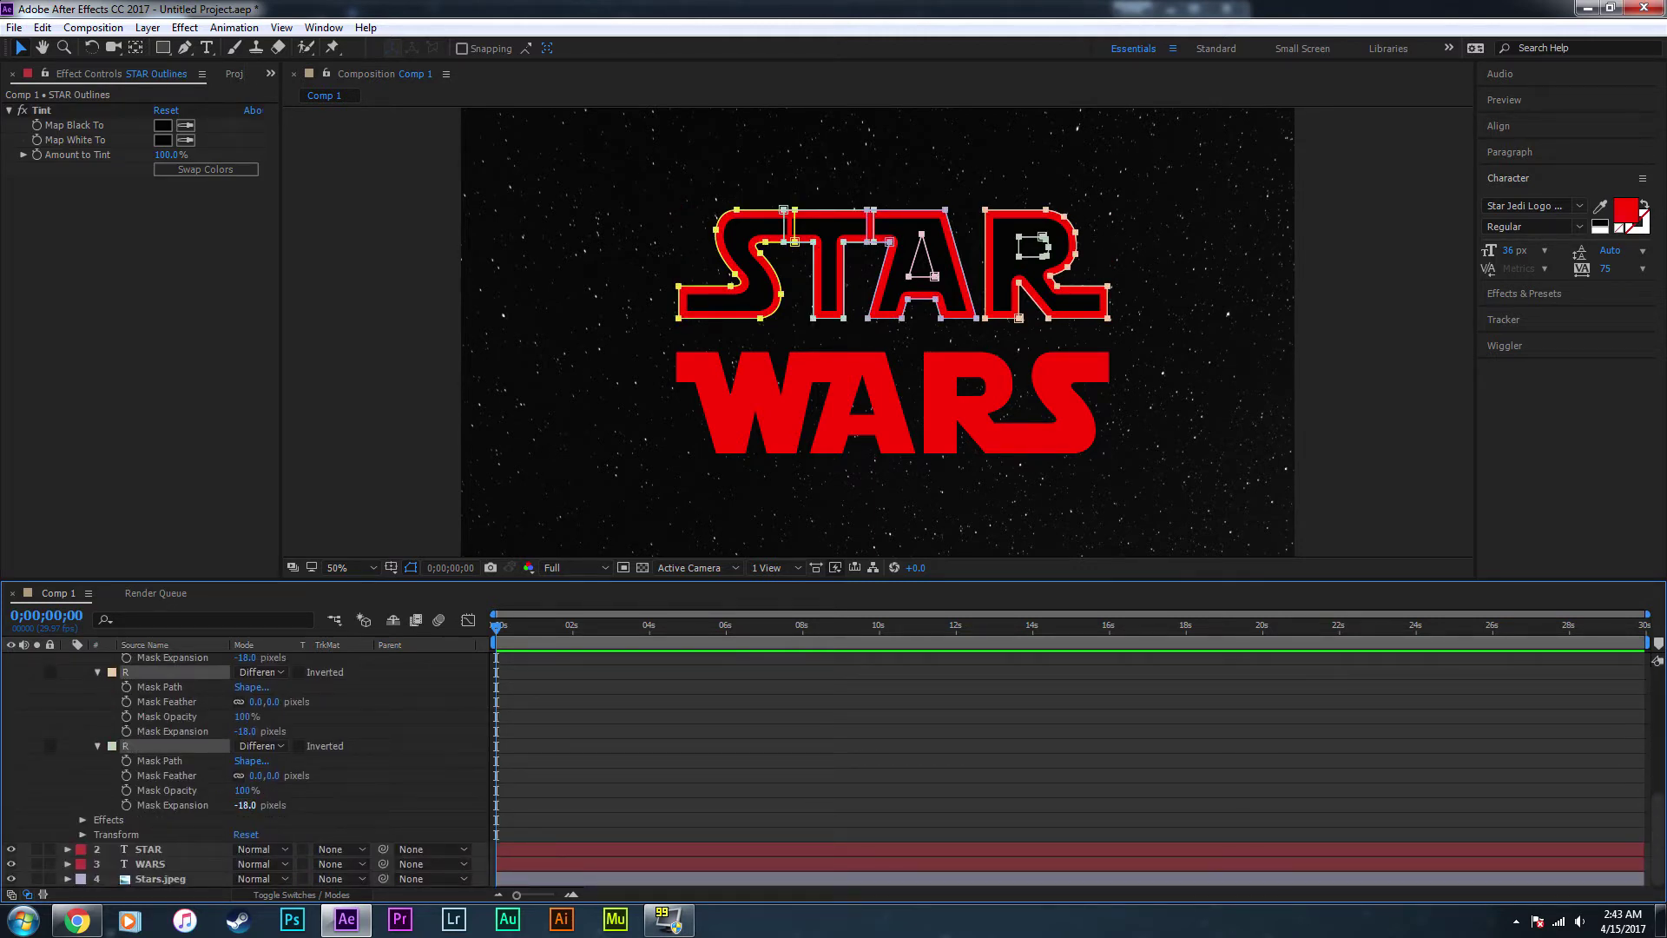
pyautogui.moveTo(245, 805); pyautogui.dragTo(253, 805)
pyautogui.click(373, 786)
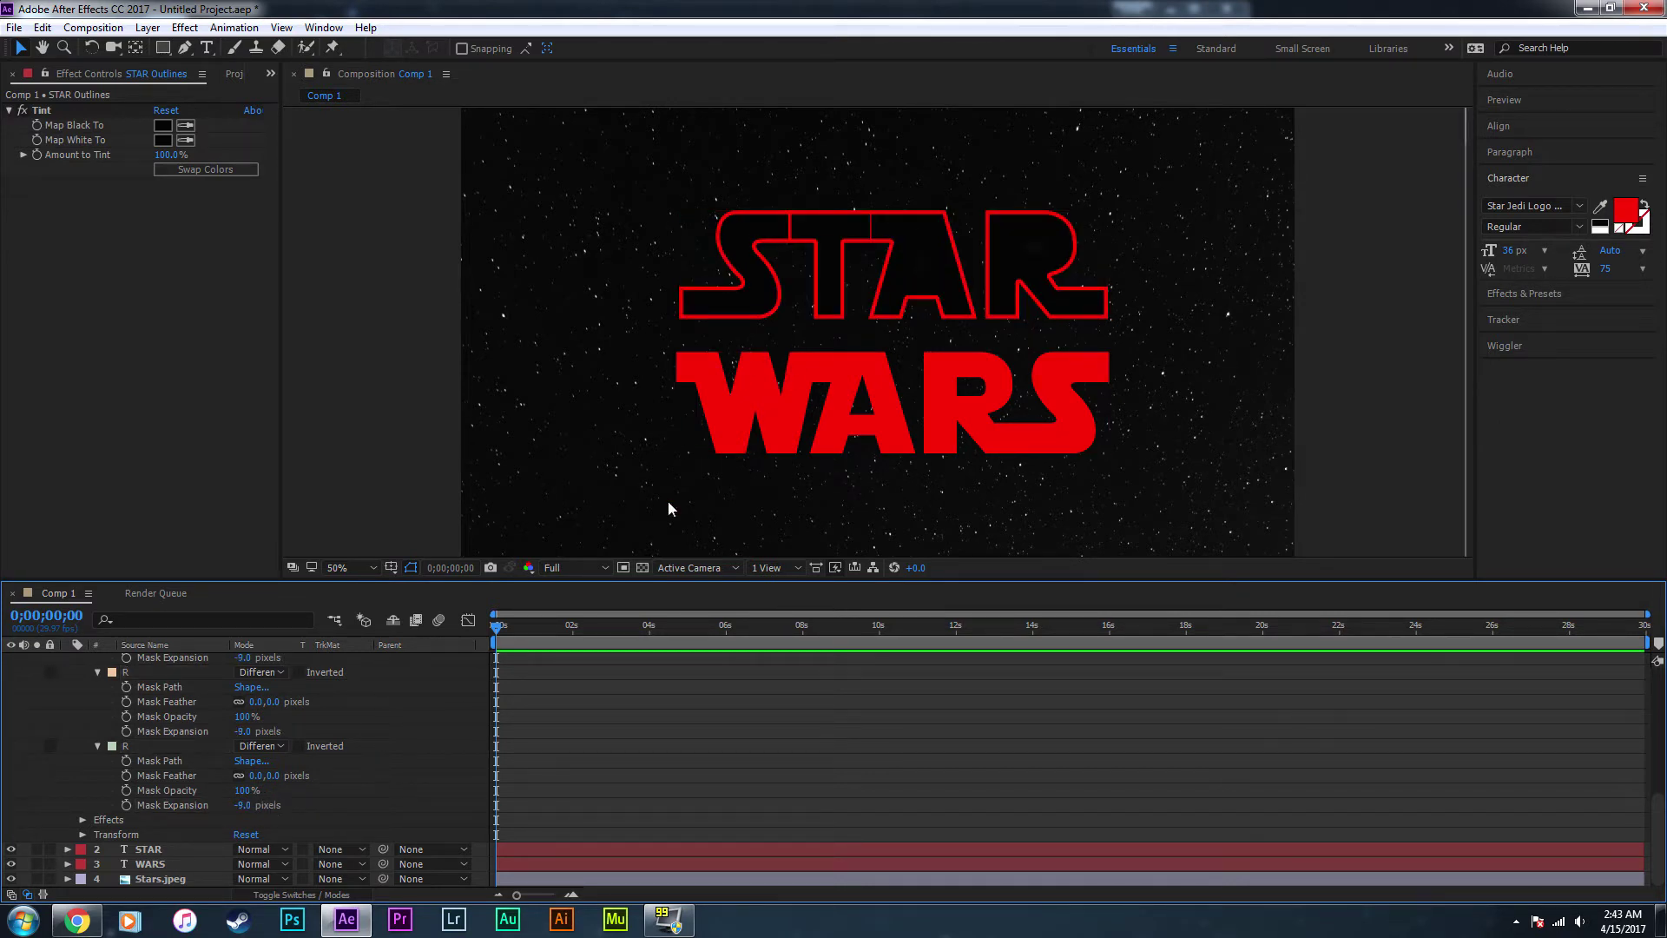
# - Set Mask Expansion to 9 pixels for the mask of the inner hole of the A in STAR Outlines
pyautogui.scroll(3, 122, 737)
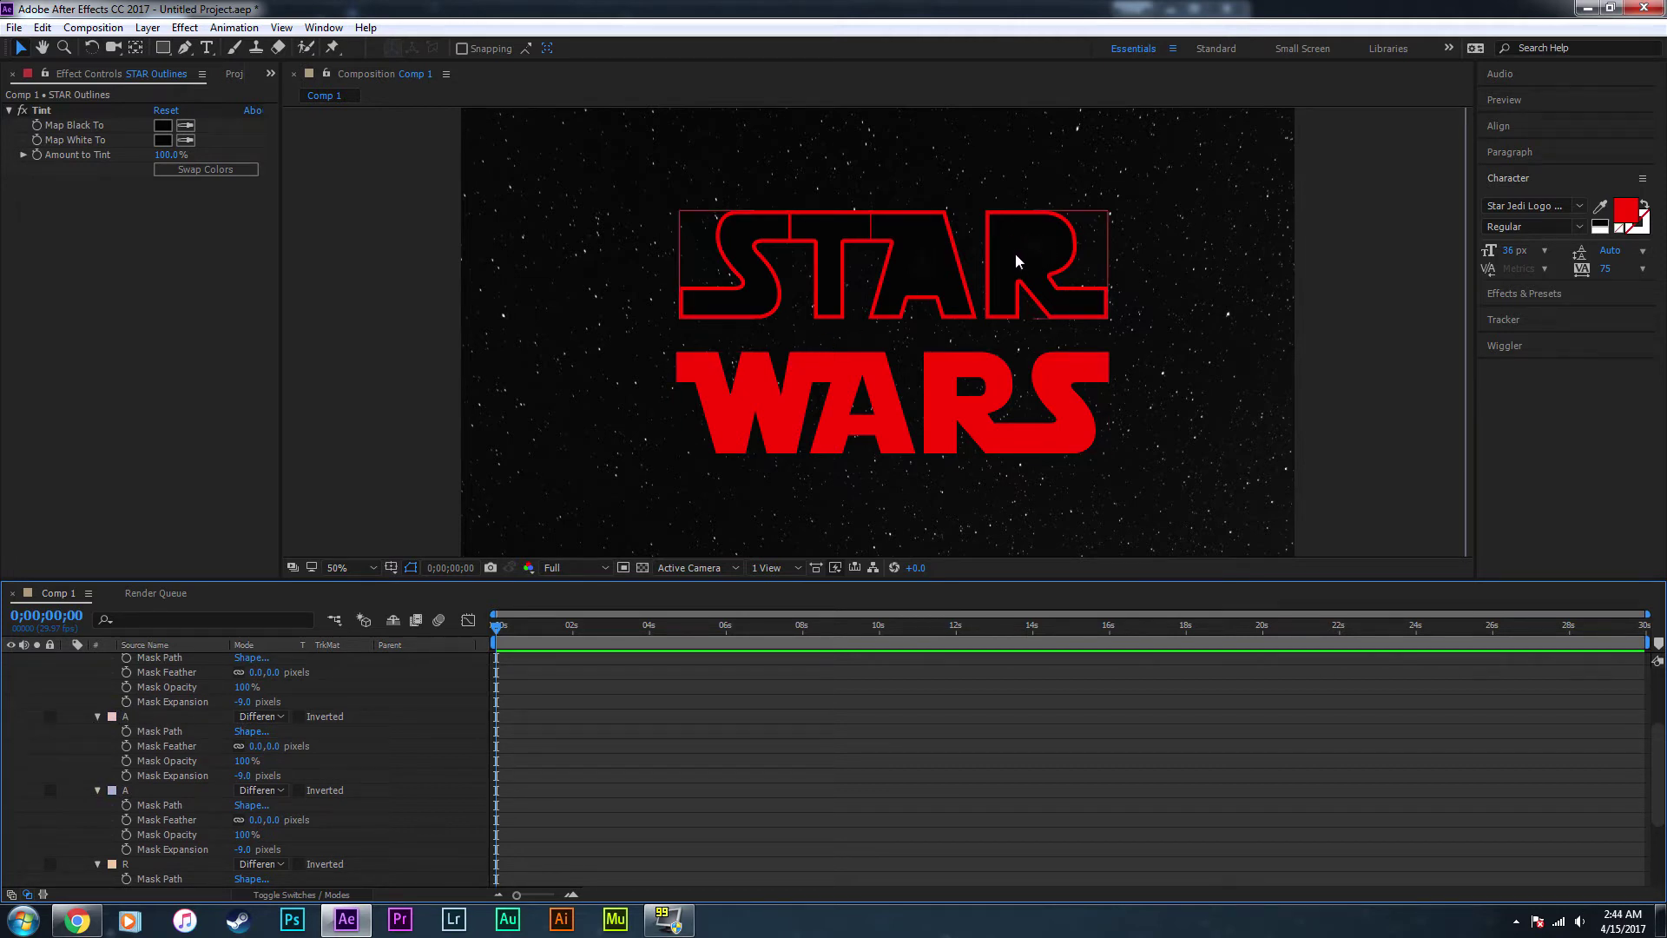
pyautogui.click(128, 717)
pyautogui.click(139, 790)
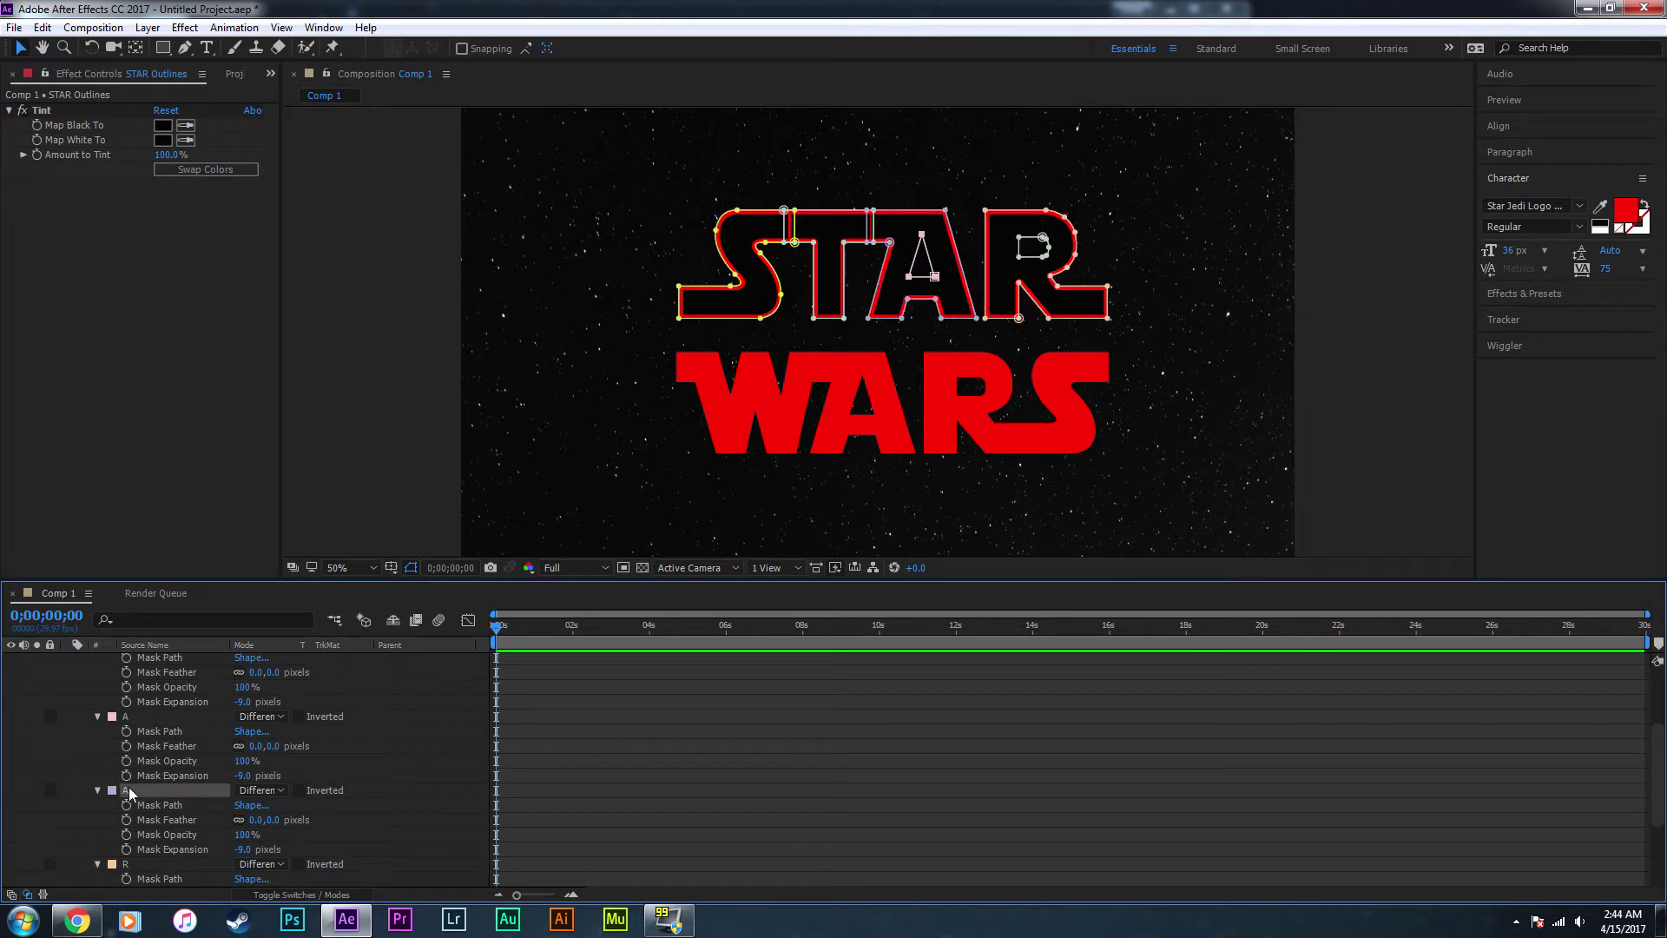
pyautogui.click(130, 717)
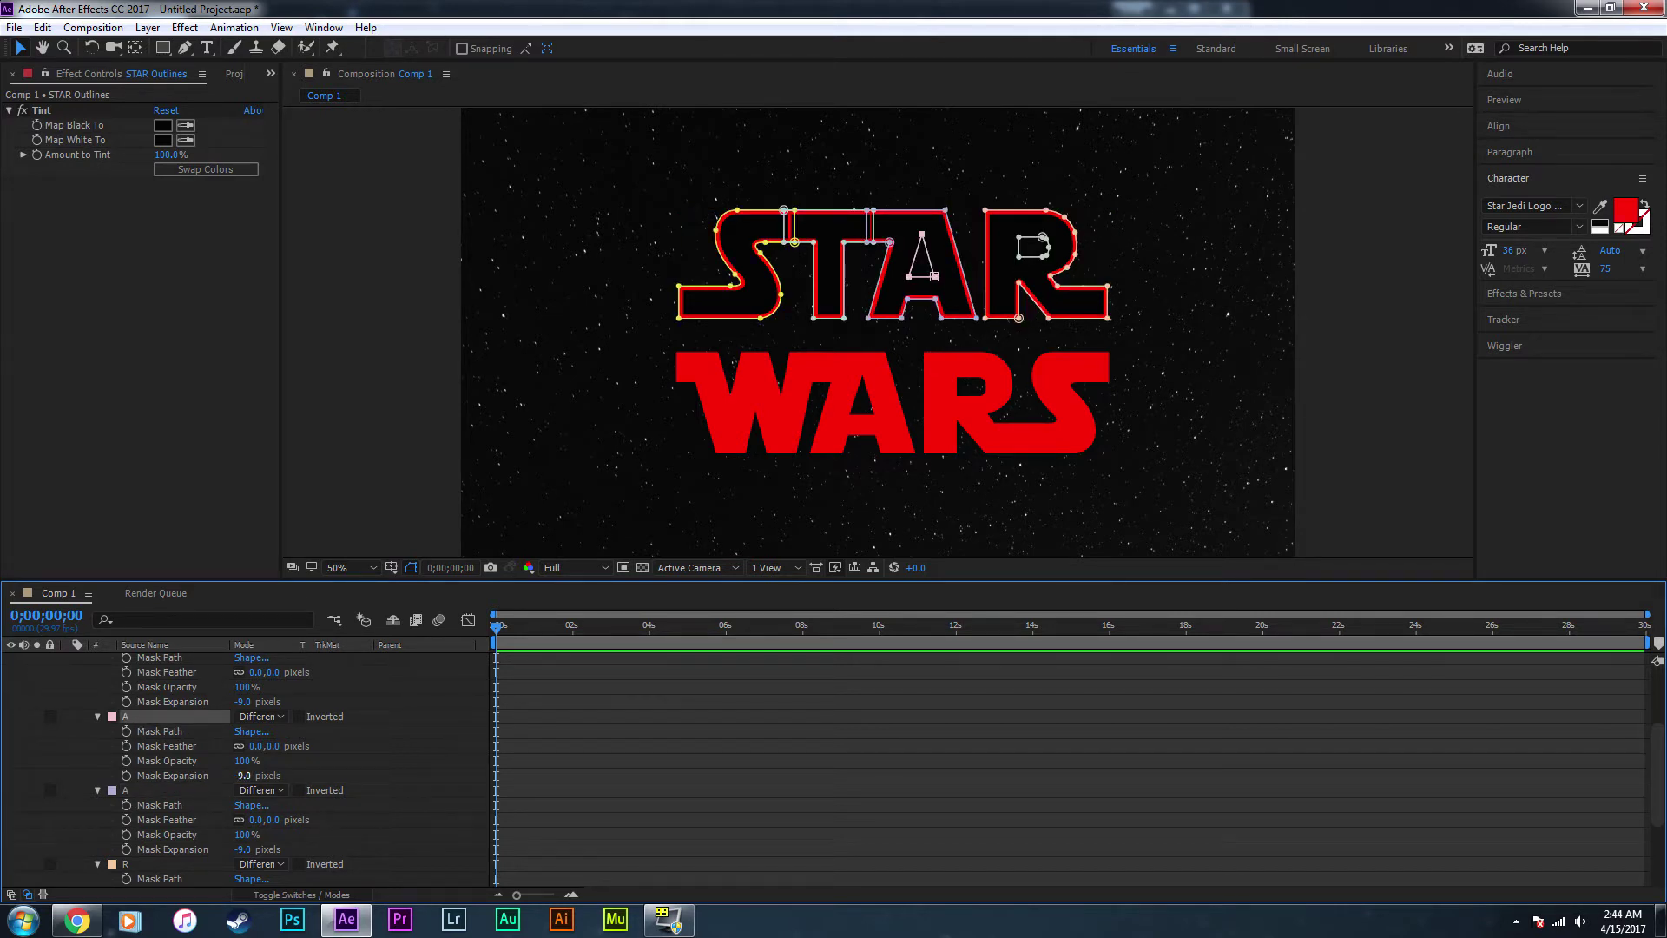
pyautogui.click(243, 775)
pyautogui.write('10')
pyautogui.press('Return')
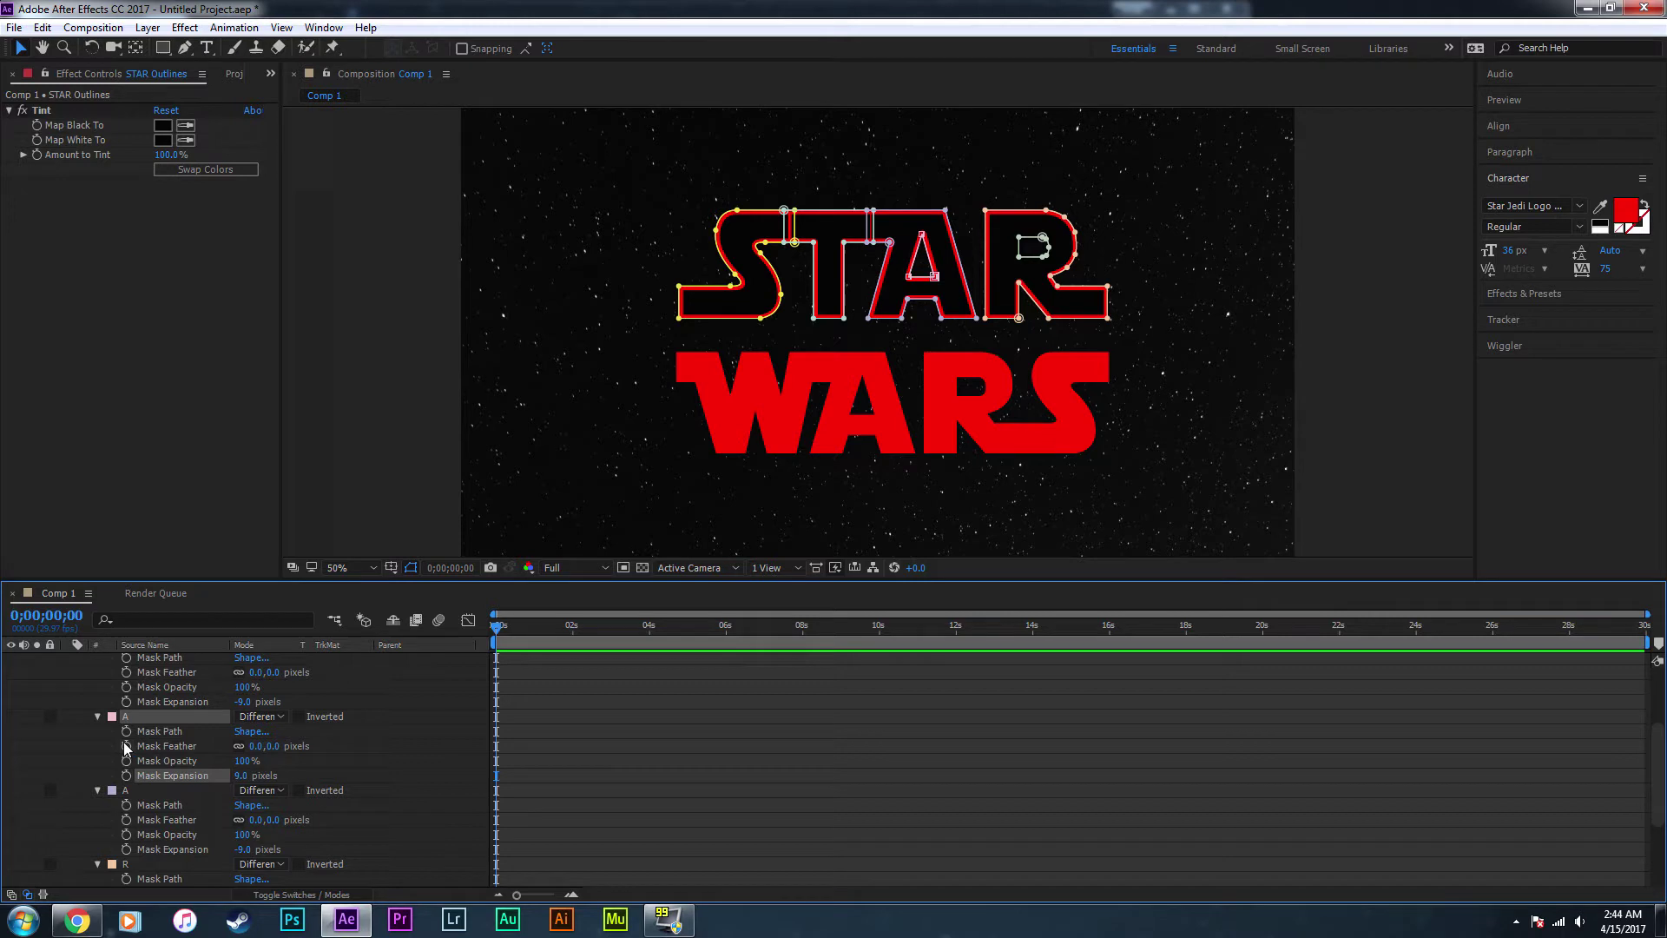
pyautogui.click(97, 717)
# - Set Mask Expansion to 9 pixels for the inner hole mask of the R in STAR Outlines and collapse the layer
pyautogui.click(130, 805)
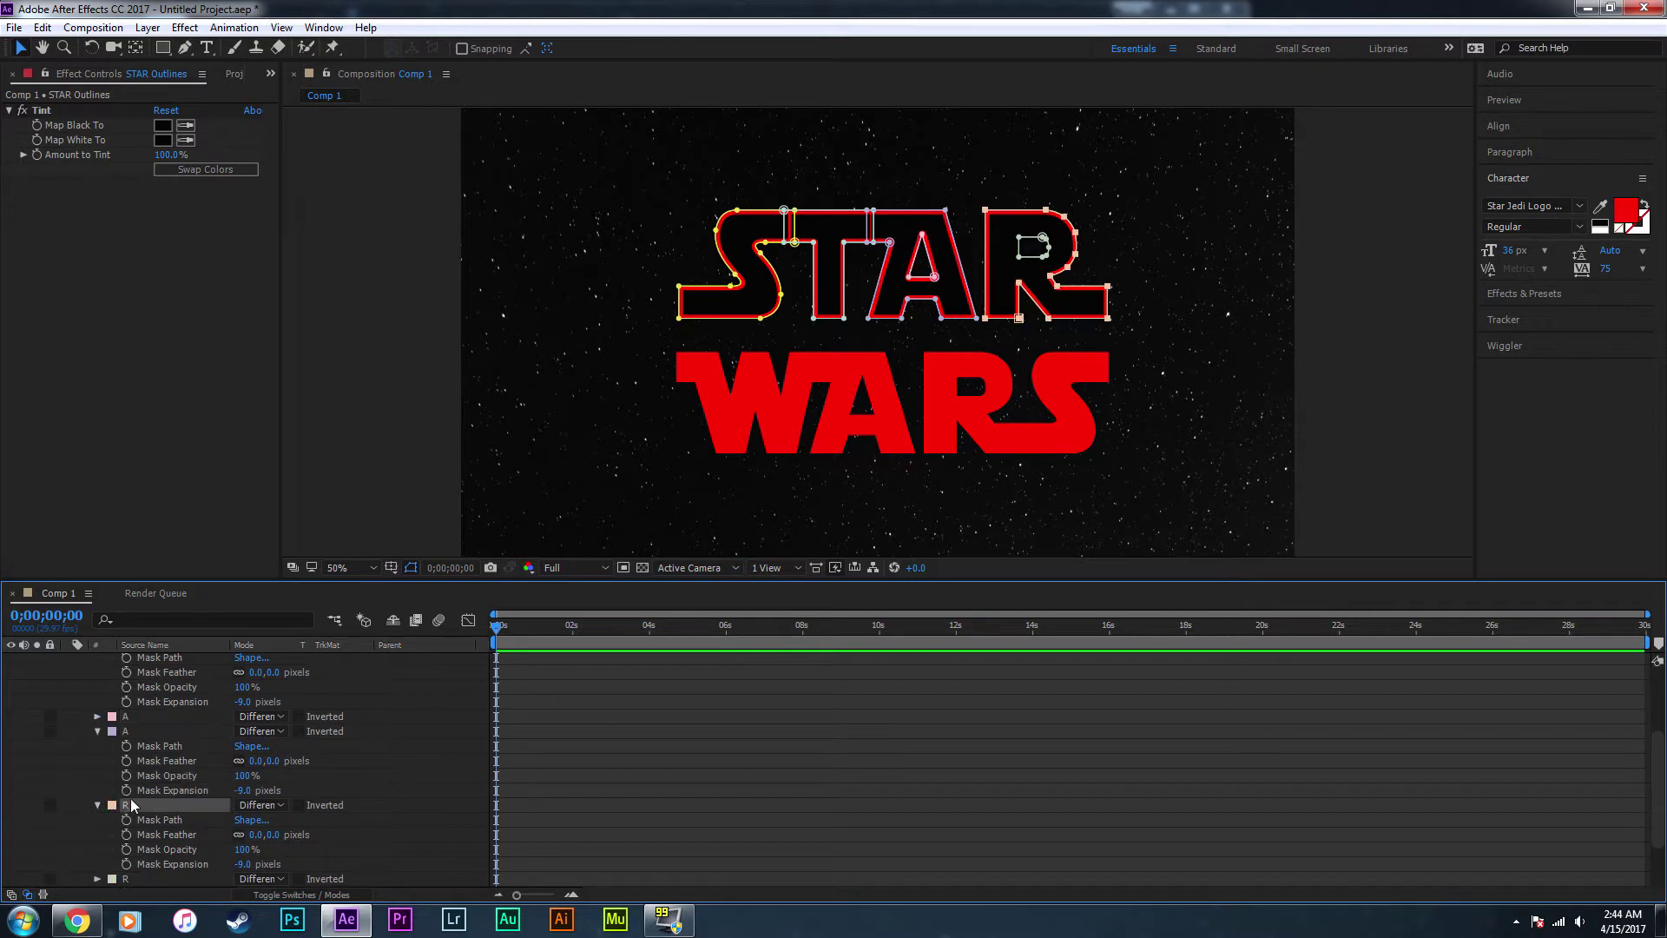
pyautogui.scroll(-1, 141, 804)
pyautogui.moveTo(244, 820); pyautogui.dragTo(243, 823)
pyautogui.click(125, 834)
pyautogui.click(97, 834)
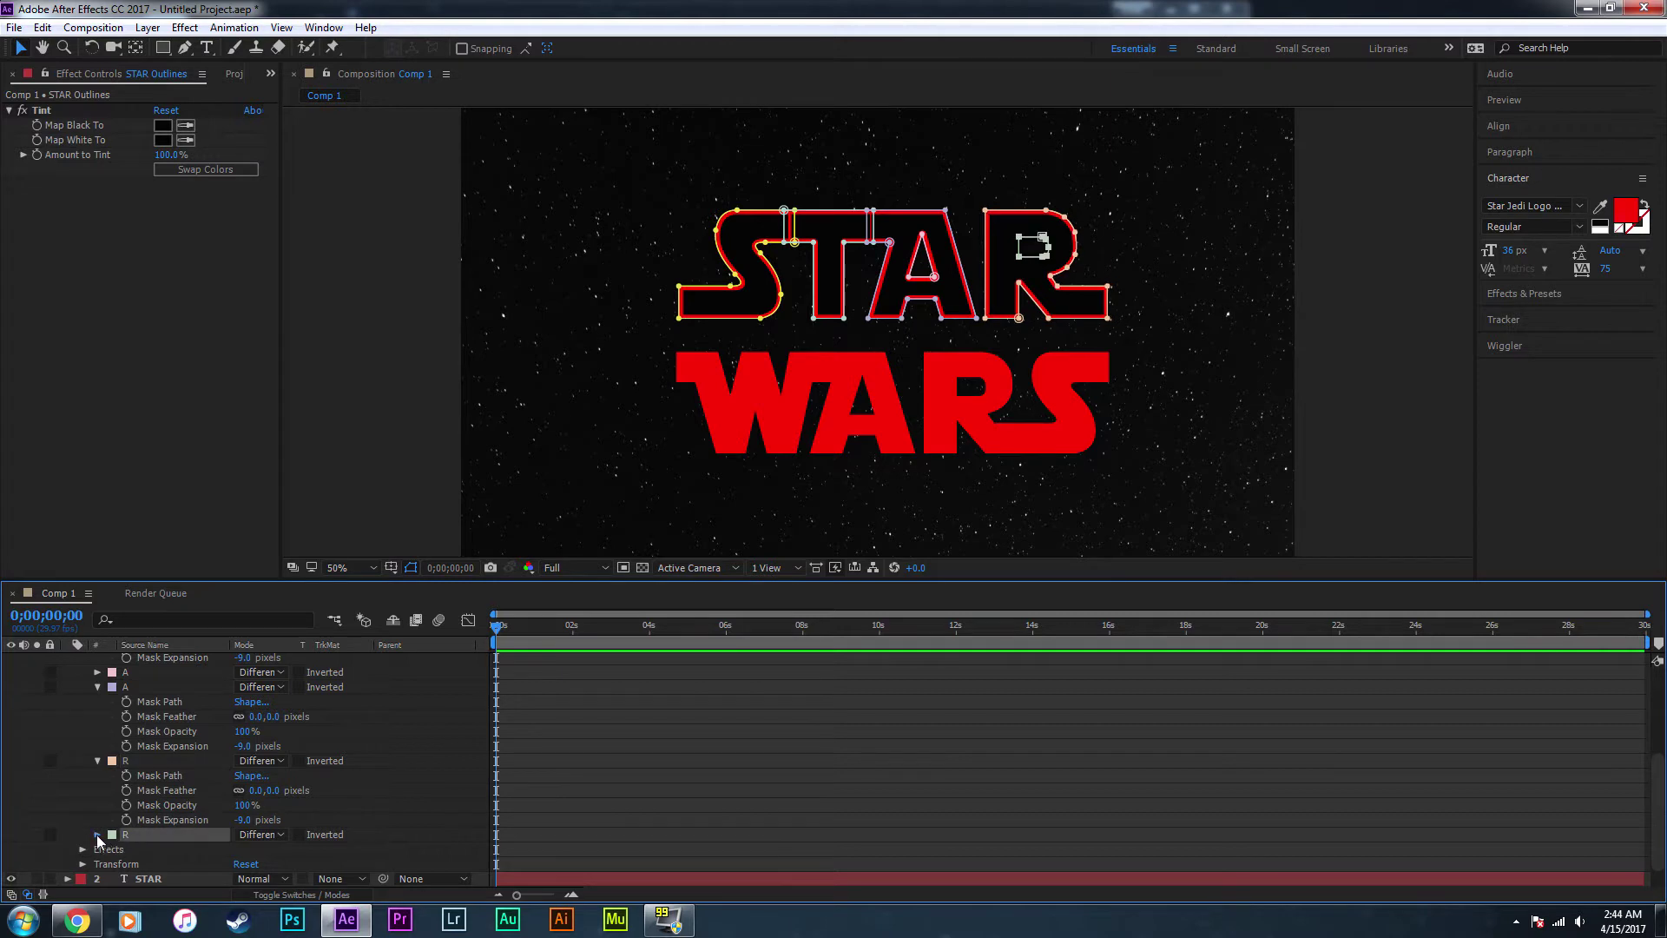
pyautogui.scroll(-1, 174, 833)
pyautogui.click(241, 879)
pyautogui.write('9')
pyautogui.click(401, 870)
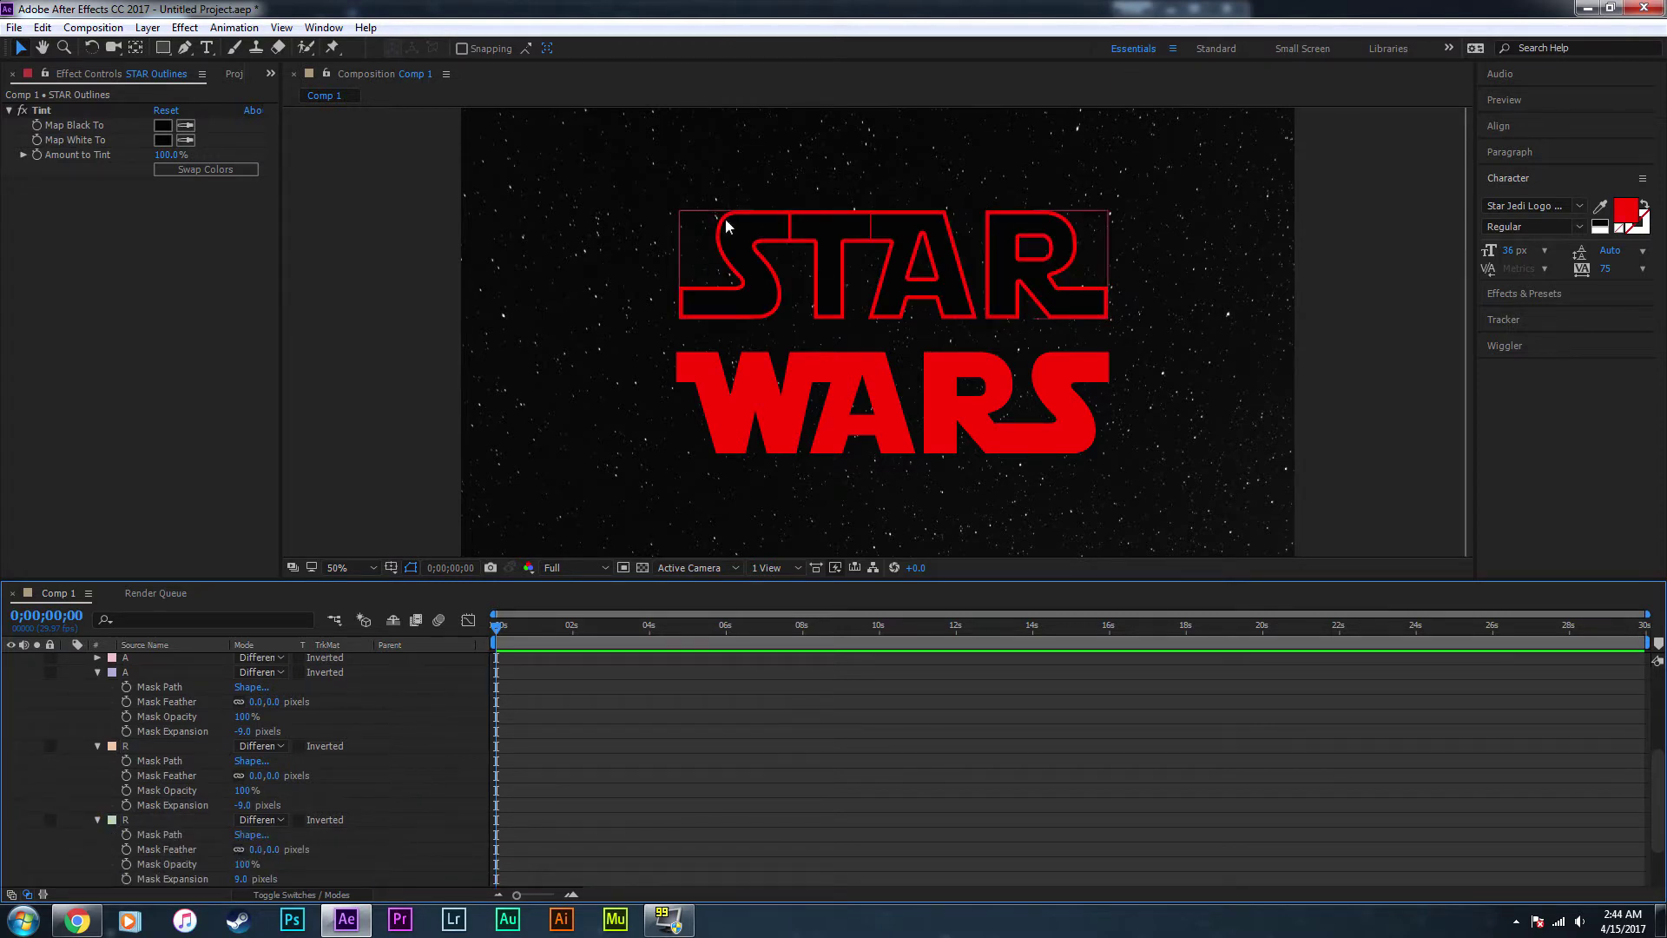
pyautogui.scroll(5, 108, 689)
pyautogui.click(68, 660)
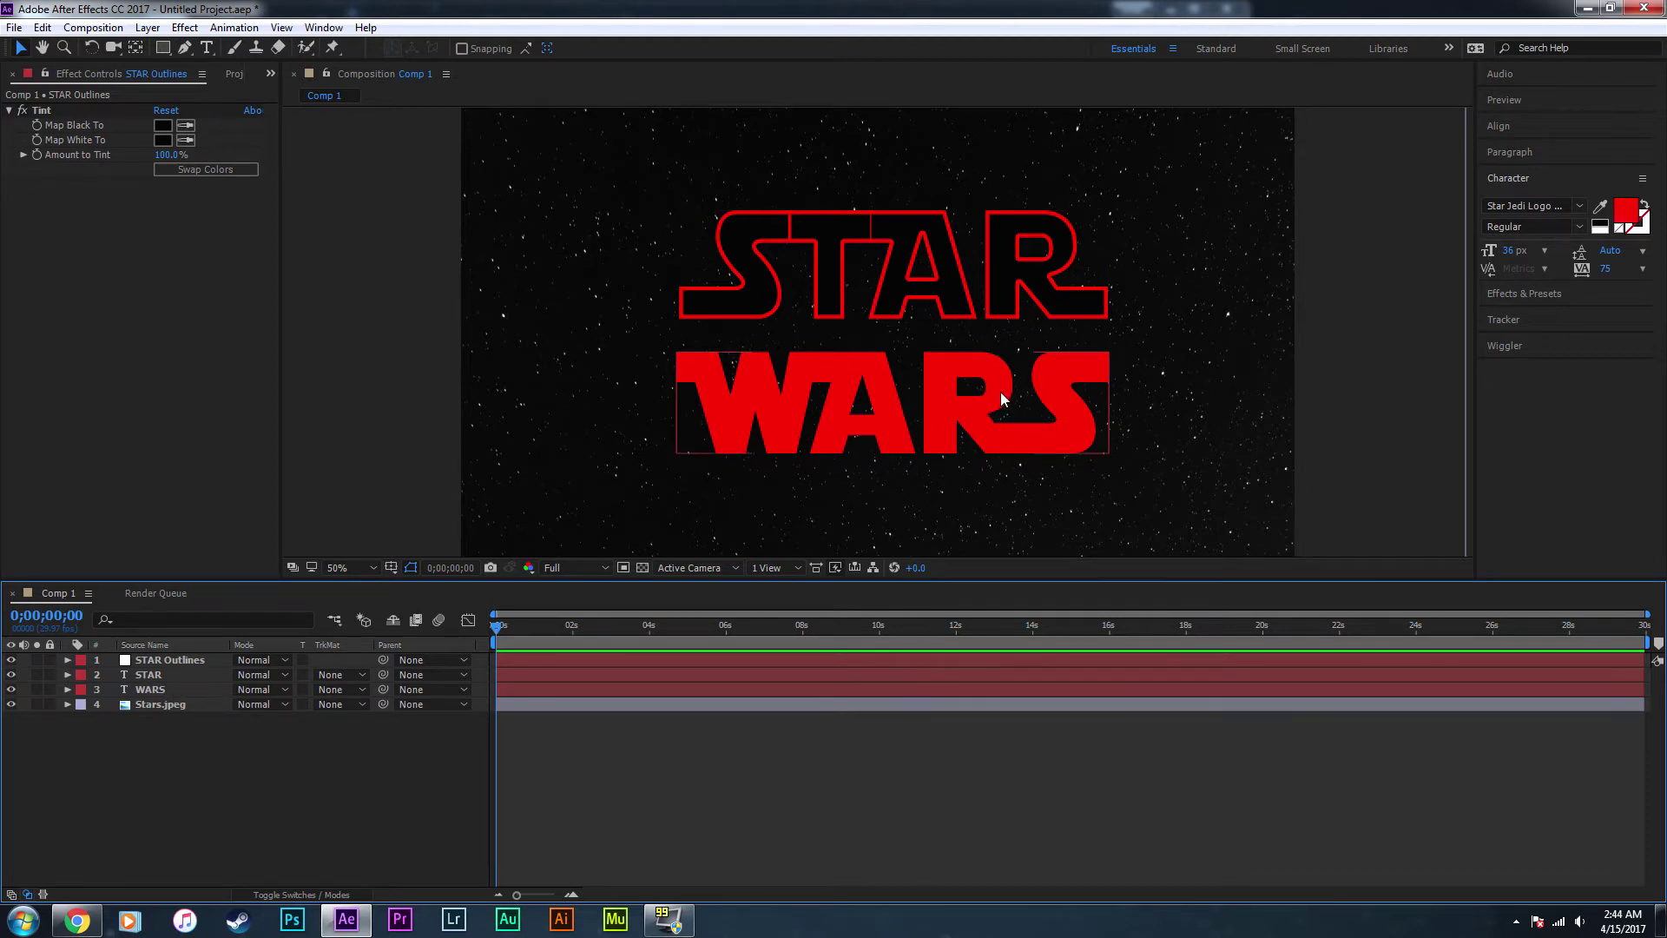
# - Create masks from the WARS text layer
pyautogui.click(178, 690)
pyautogui.hotkey('ctrl', 'd')
pyautogui.rightClick(186, 694)
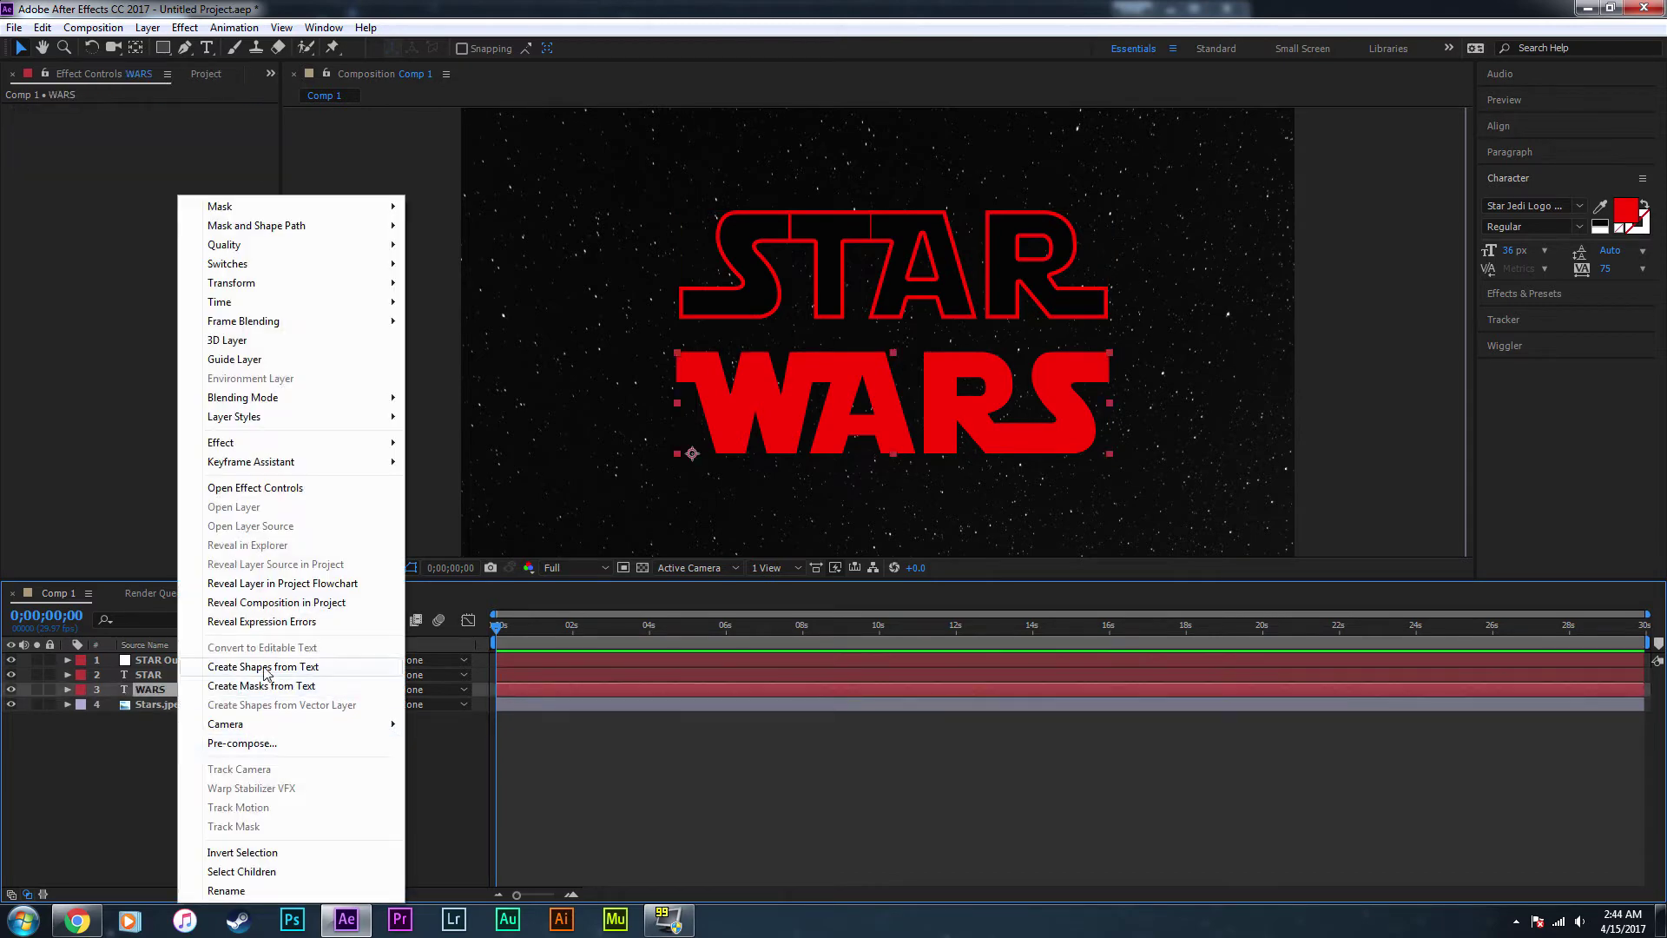
pyautogui.click(234, 664)
# - Apply a Tint effect mapping white to black to the WARS Outlines layer and place the layer directly above the WARS text
pyautogui.click(185, 27)
pyautogui.click(403, 45)
pyautogui.moveTo(172, 660); pyautogui.dragTo(238, 731)
# - Expand the masks of the WARS Outlines layer and contract all the letter masks to match the thin STAR outline
pyautogui.click(67, 689)
pyautogui.click(83, 704)
pyautogui.click(10, 837)
pyautogui.click(157, 719)
pyautogui.keyDown('shift'); pyautogui.click(156, 793); pyautogui.keyUp('shift')
pyautogui.scroll(5, 100, 723)
# - Adjust Mask Expansion for the inner hole masks of the A and R in WARS Outlines and collapse the layer
pyautogui.click(97, 719)
pyautogui.click(97, 734)
pyautogui.click(112, 733)
pyautogui.press('Escape')
pyautogui.click(131, 735)
pyautogui.click(97, 733)
pyautogui.moveTo(242, 793); pyautogui.dragTo(256, 837)
pyautogui.click(98, 733)
pyautogui.click(97, 749)
pyautogui.click(98, 763)
pyautogui.doubleClick(97, 778)
pyautogui.click(104, 772)
pyautogui.click(97, 778)
pyautogui.click(68, 689)
pyautogui.click(178, 687)
# - Move the left end points of the S mask in WARS rightward to shrink its overlap with the R mask
pyautogui.click(62, 45)
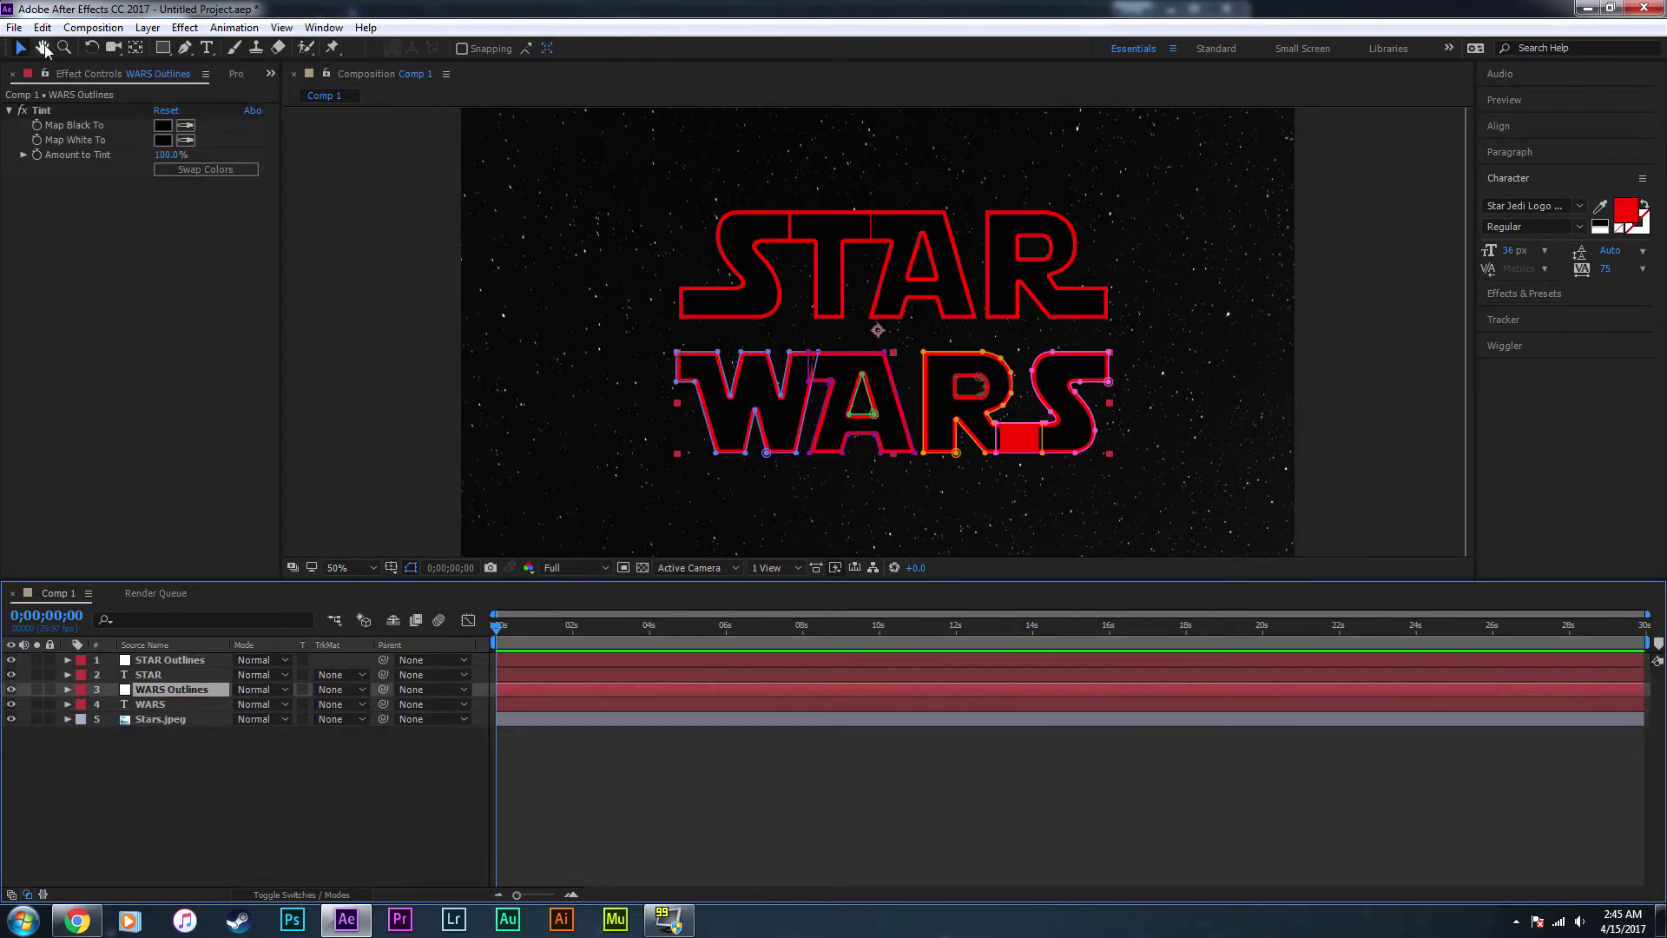
pyautogui.click(1016, 453)
pyautogui.click(1016, 453)
pyautogui.click(1017, 453)
pyautogui.click(19, 47)
pyautogui.moveTo(830, 321); pyautogui.dragTo(1121, 324)
# - Nudge the left end points of the S mask until only a thin red seam remains between the R and S
pyautogui.press('Right')
pyautogui.press('Right')
pyautogui.press('Right')
pyautogui.press('Right')
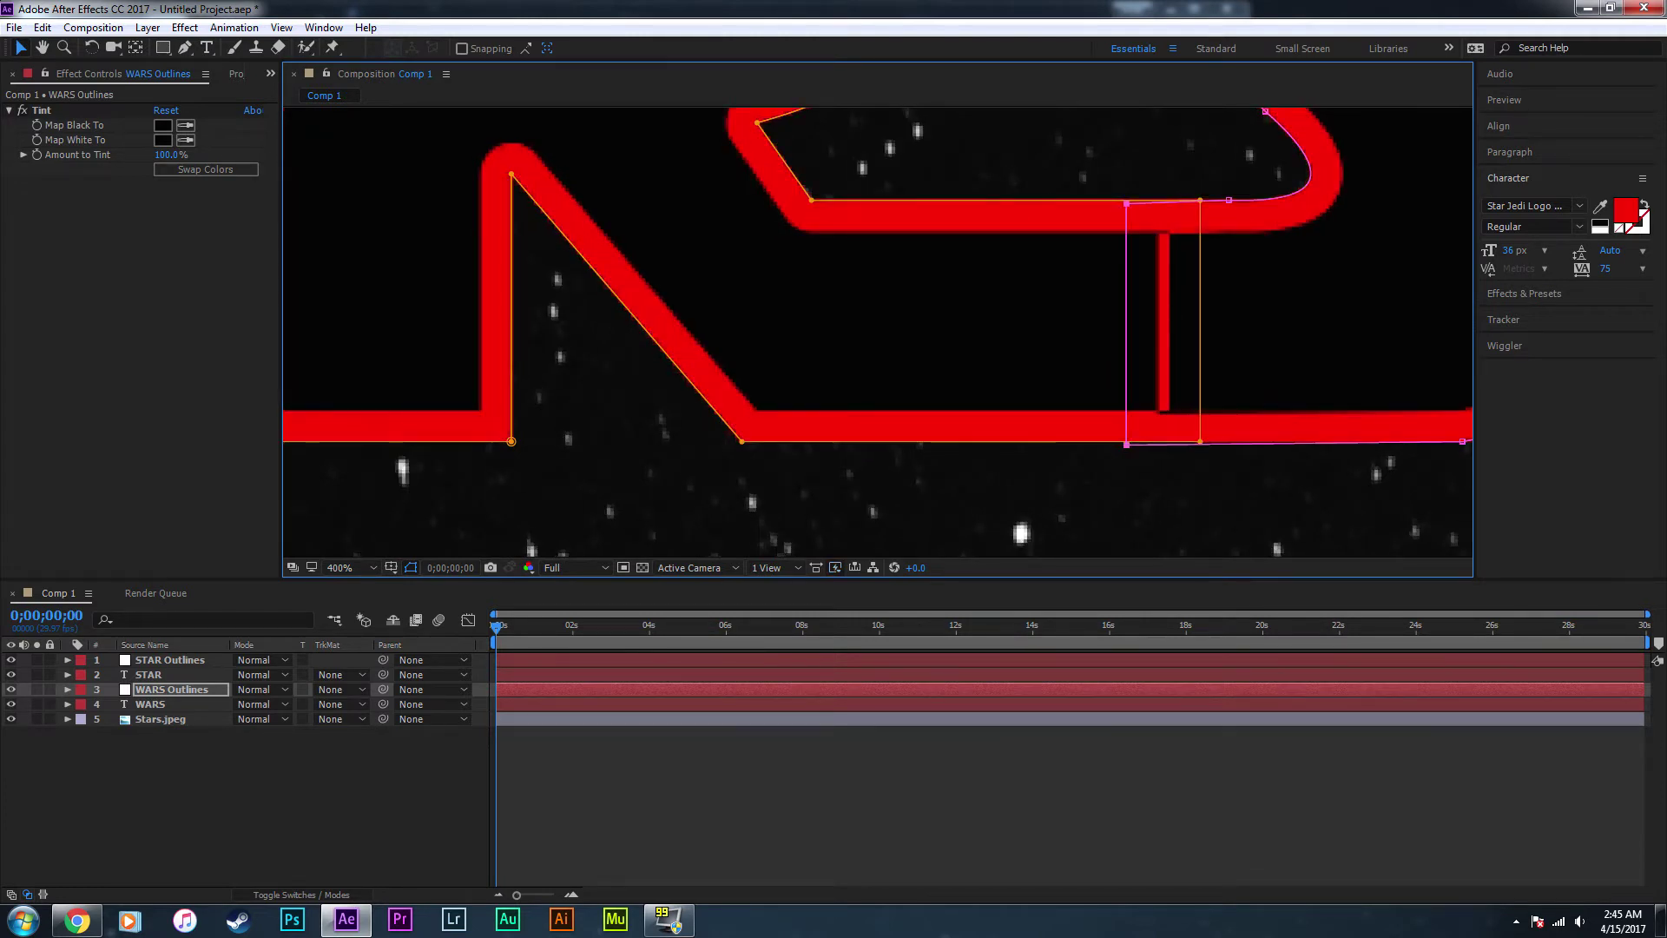
pyautogui.press('Left')
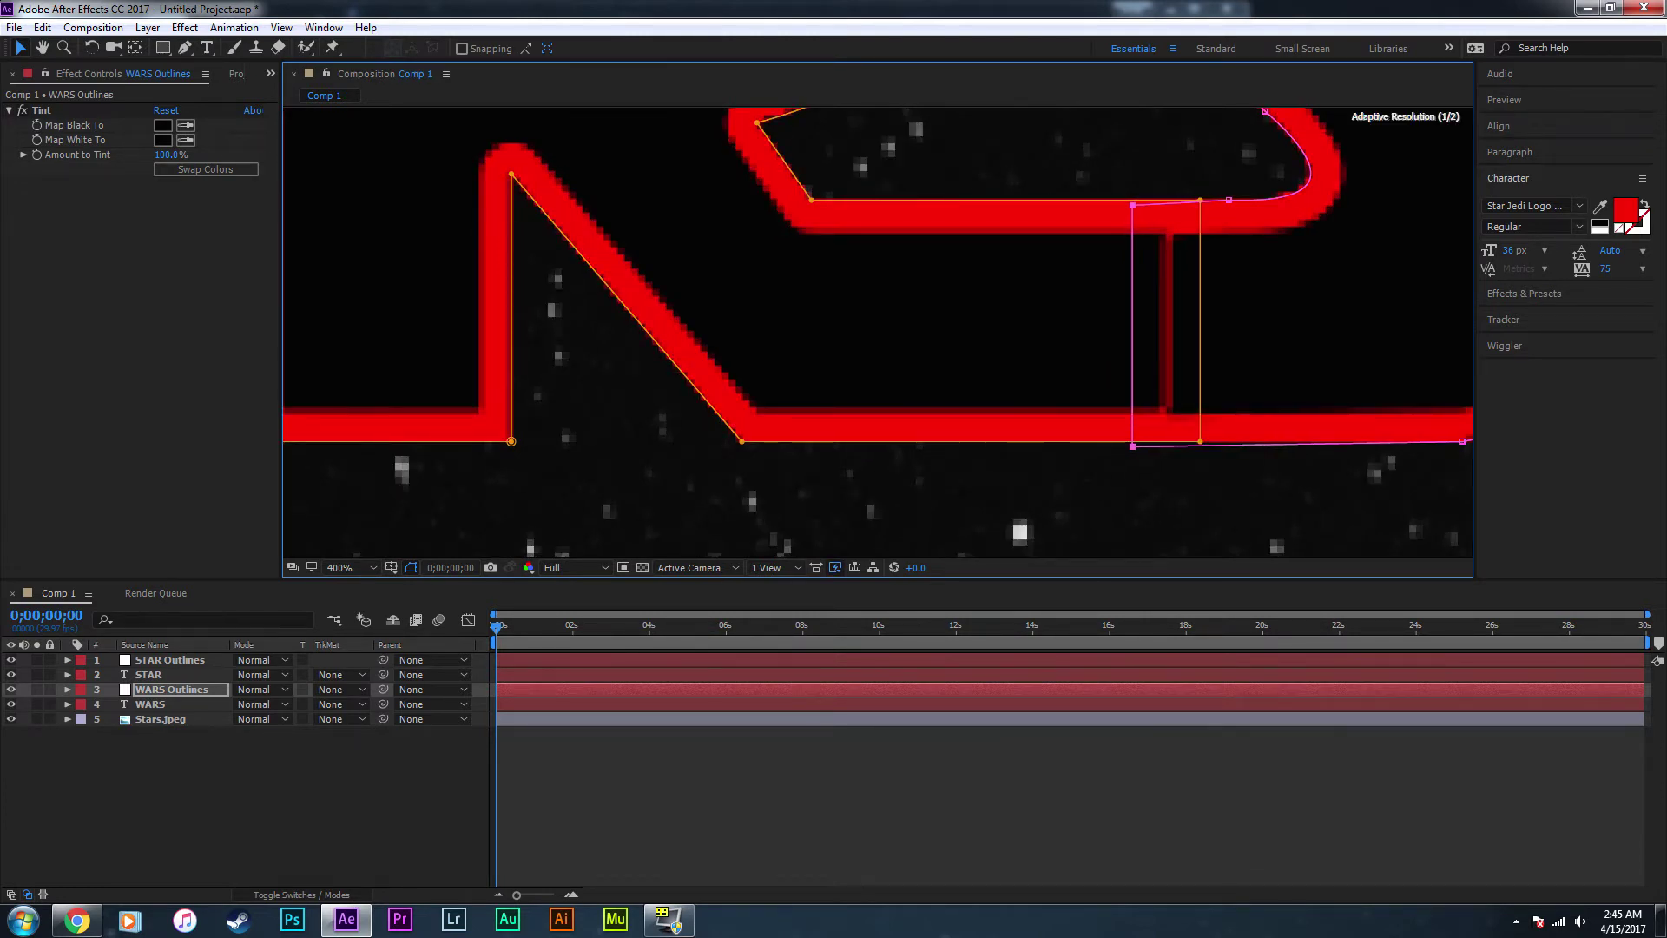
pyautogui.press('Right')
pyautogui.press(',')
pyautogui.press(',')
pyautogui.press('.')
pyautogui.press('.')
pyautogui.press('Right')
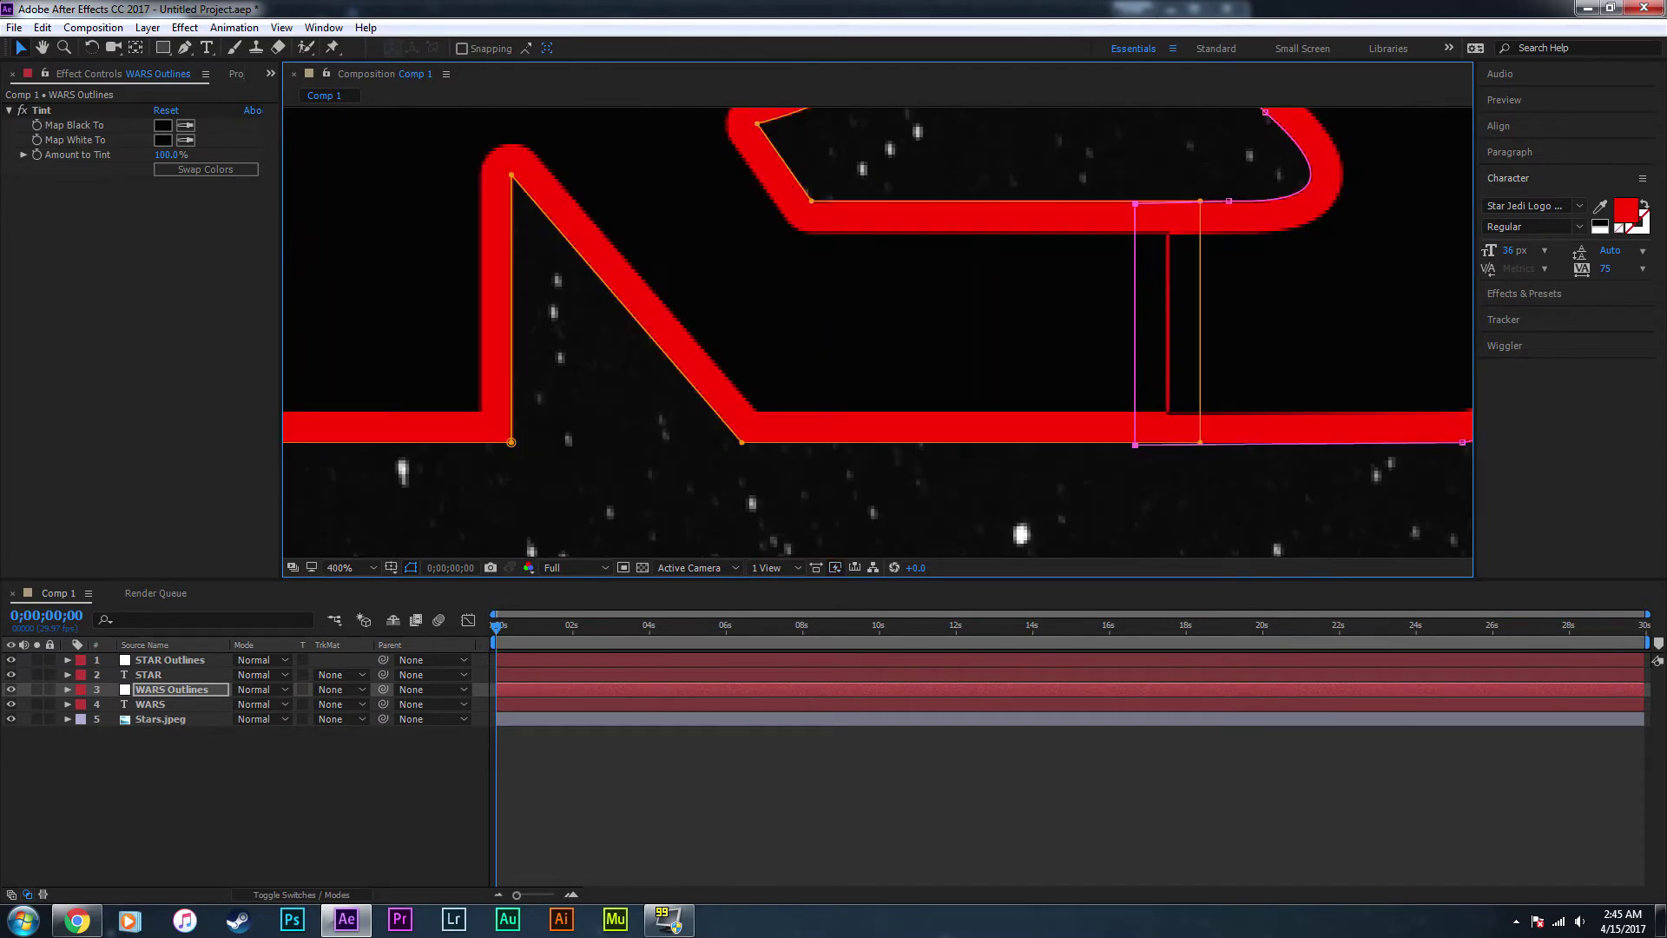
pyautogui.click(365, 757)
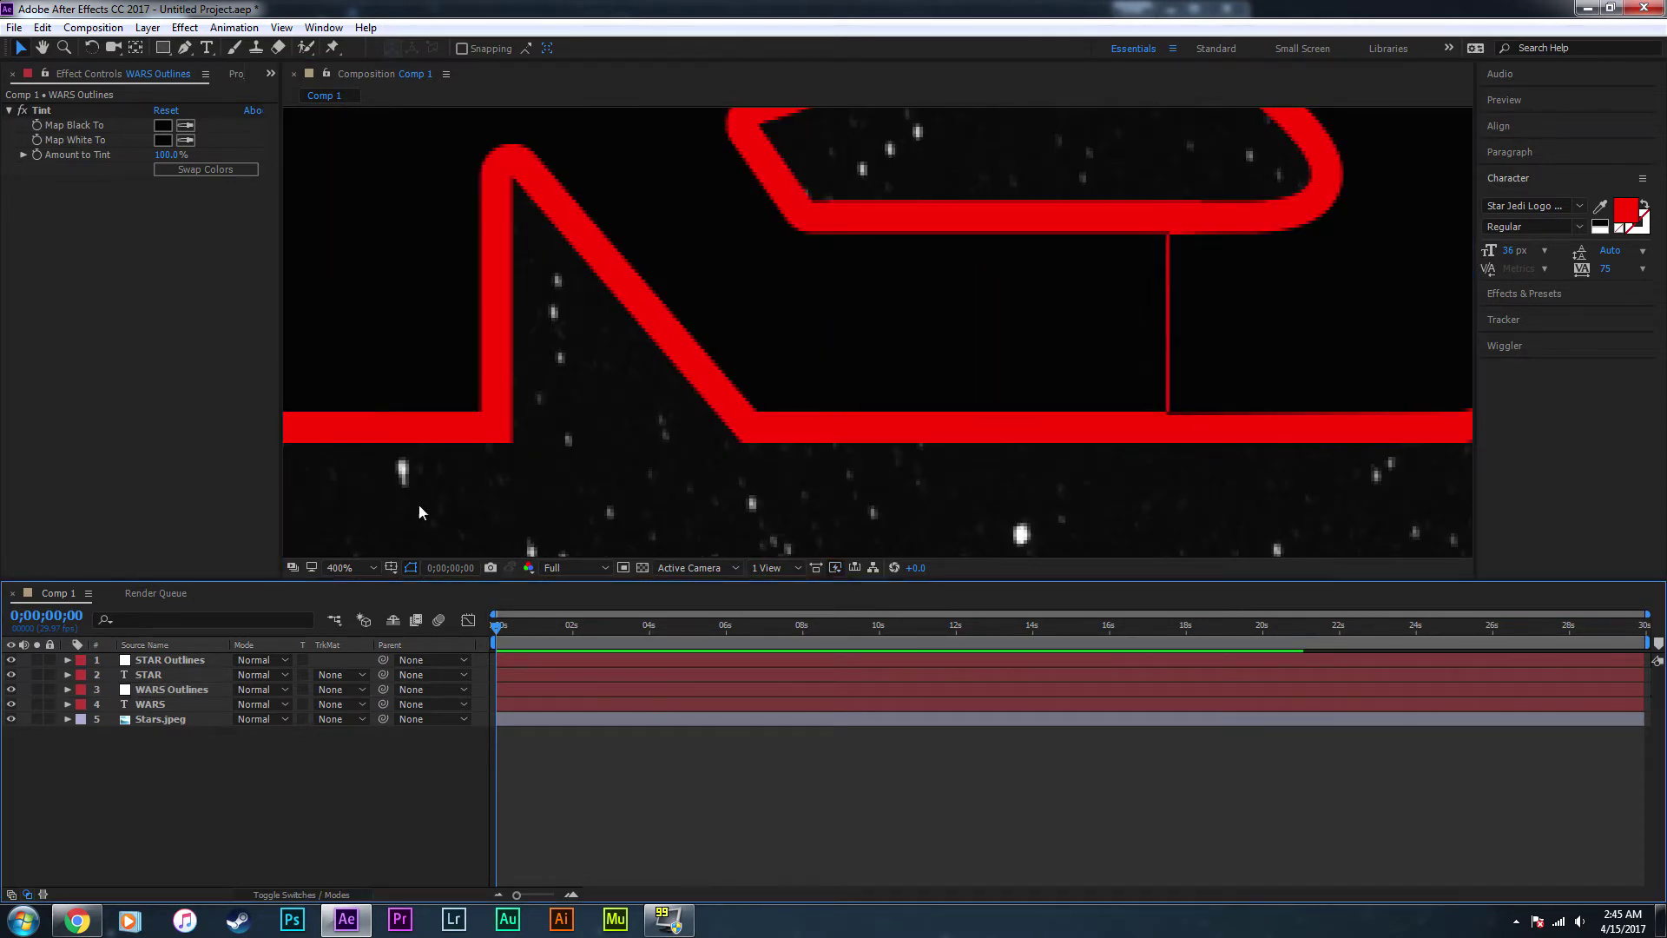
# - Create a new full-frame black solid layer above the title layers
pyautogui.click(148, 28)
pyautogui.moveTo(408, 48)
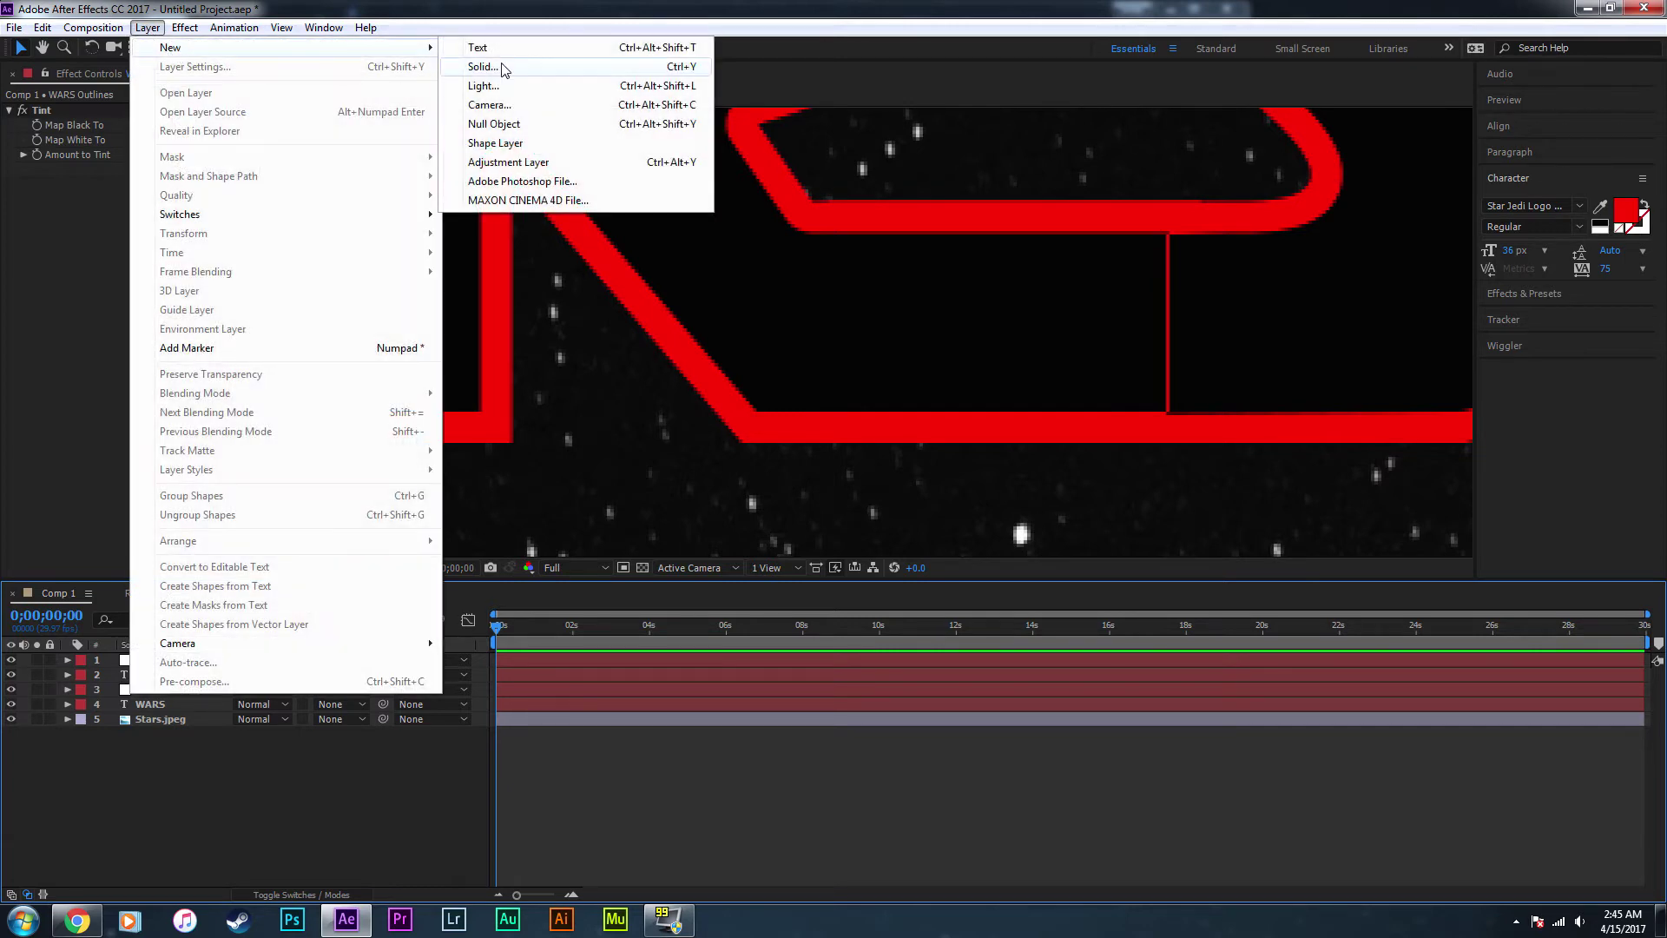
pyautogui.click(533, 66)
pyautogui.click(195, 304)
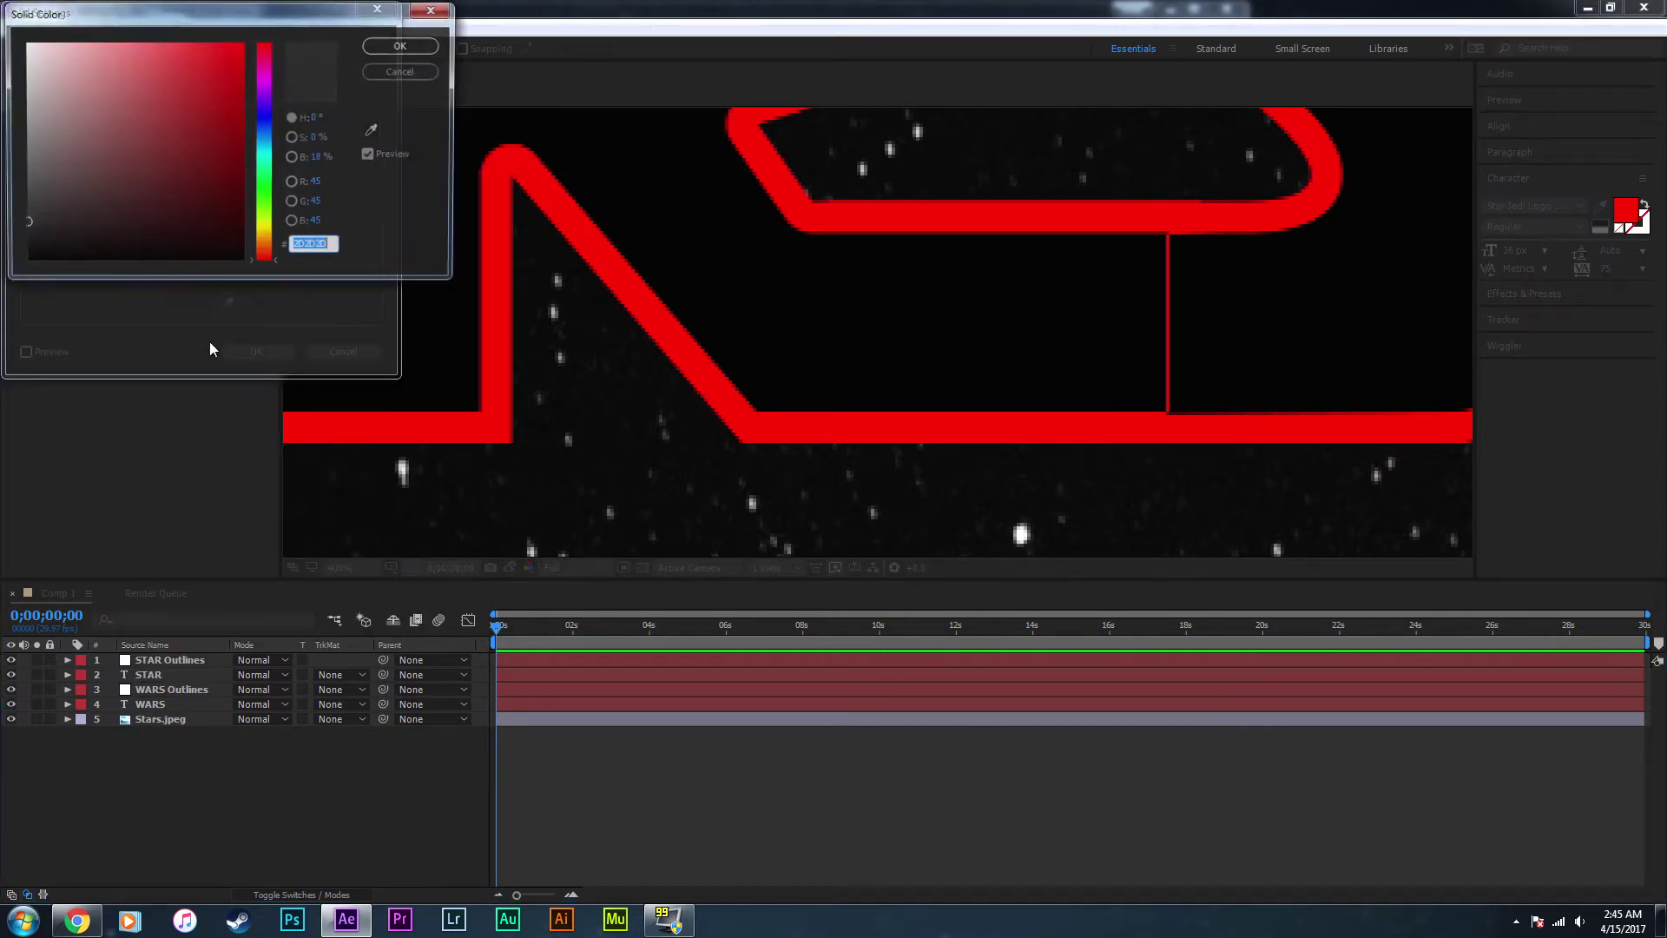
pyautogui.click(403, 45)
pyautogui.click(275, 351)
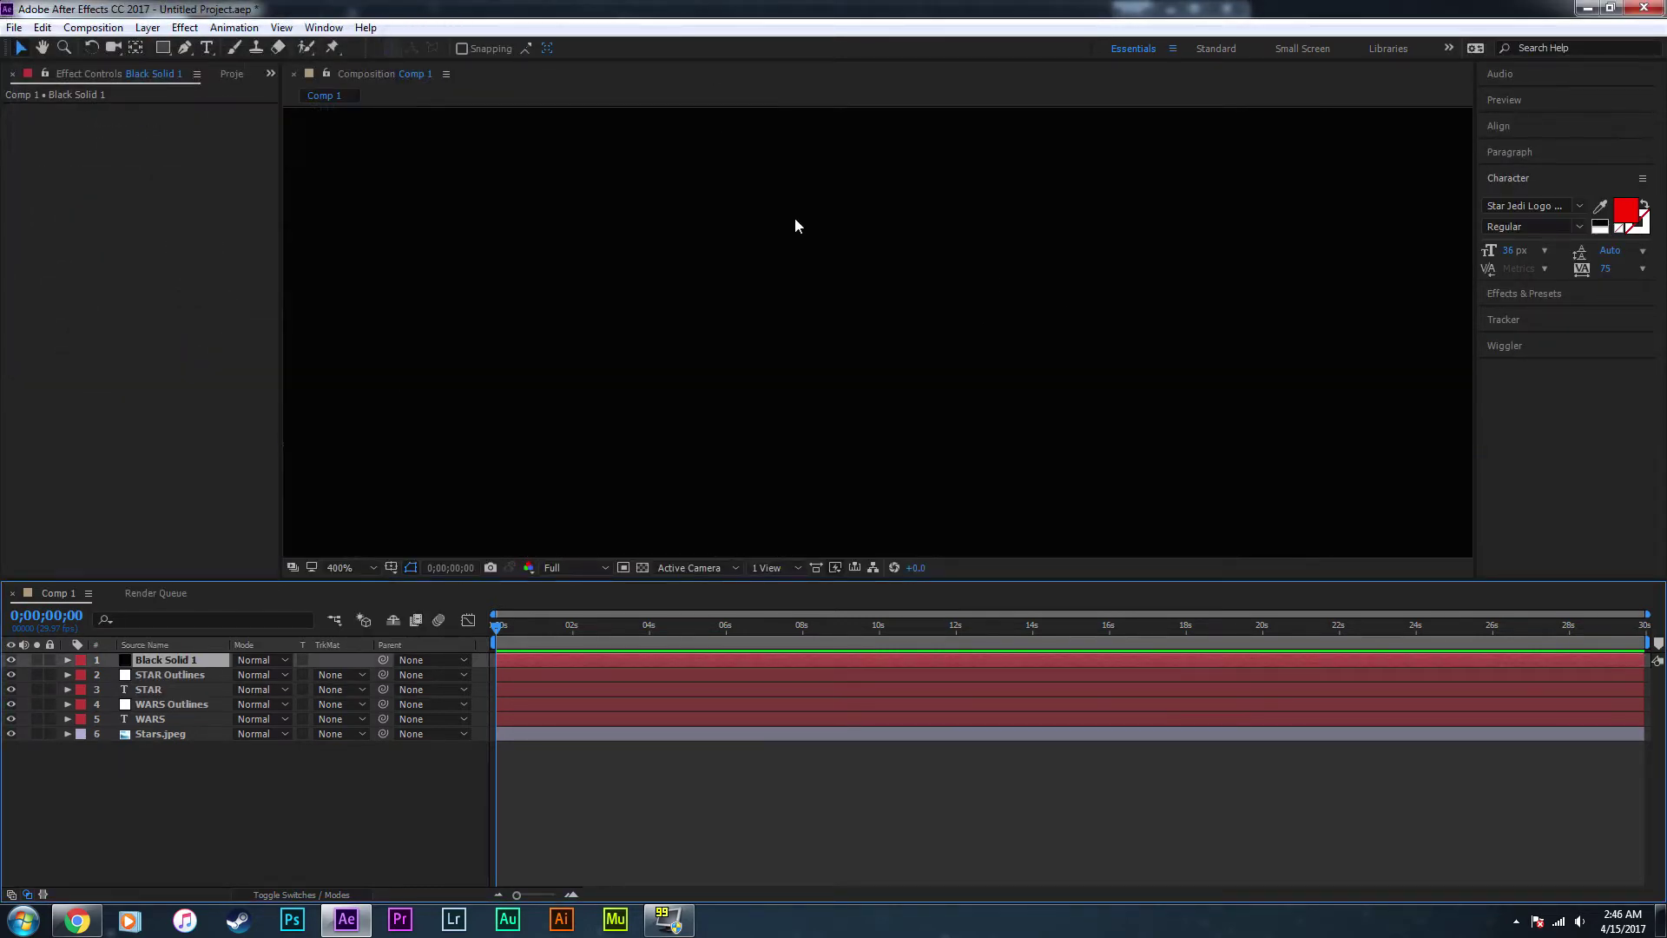
# - Draw a small closed four-point mask on the black solid between the R and S with the Pen tool
pyautogui.click(185, 49)
pyautogui.click(950, 313)
pyautogui.click(1044, 318)
pyautogui.click(944, 374)
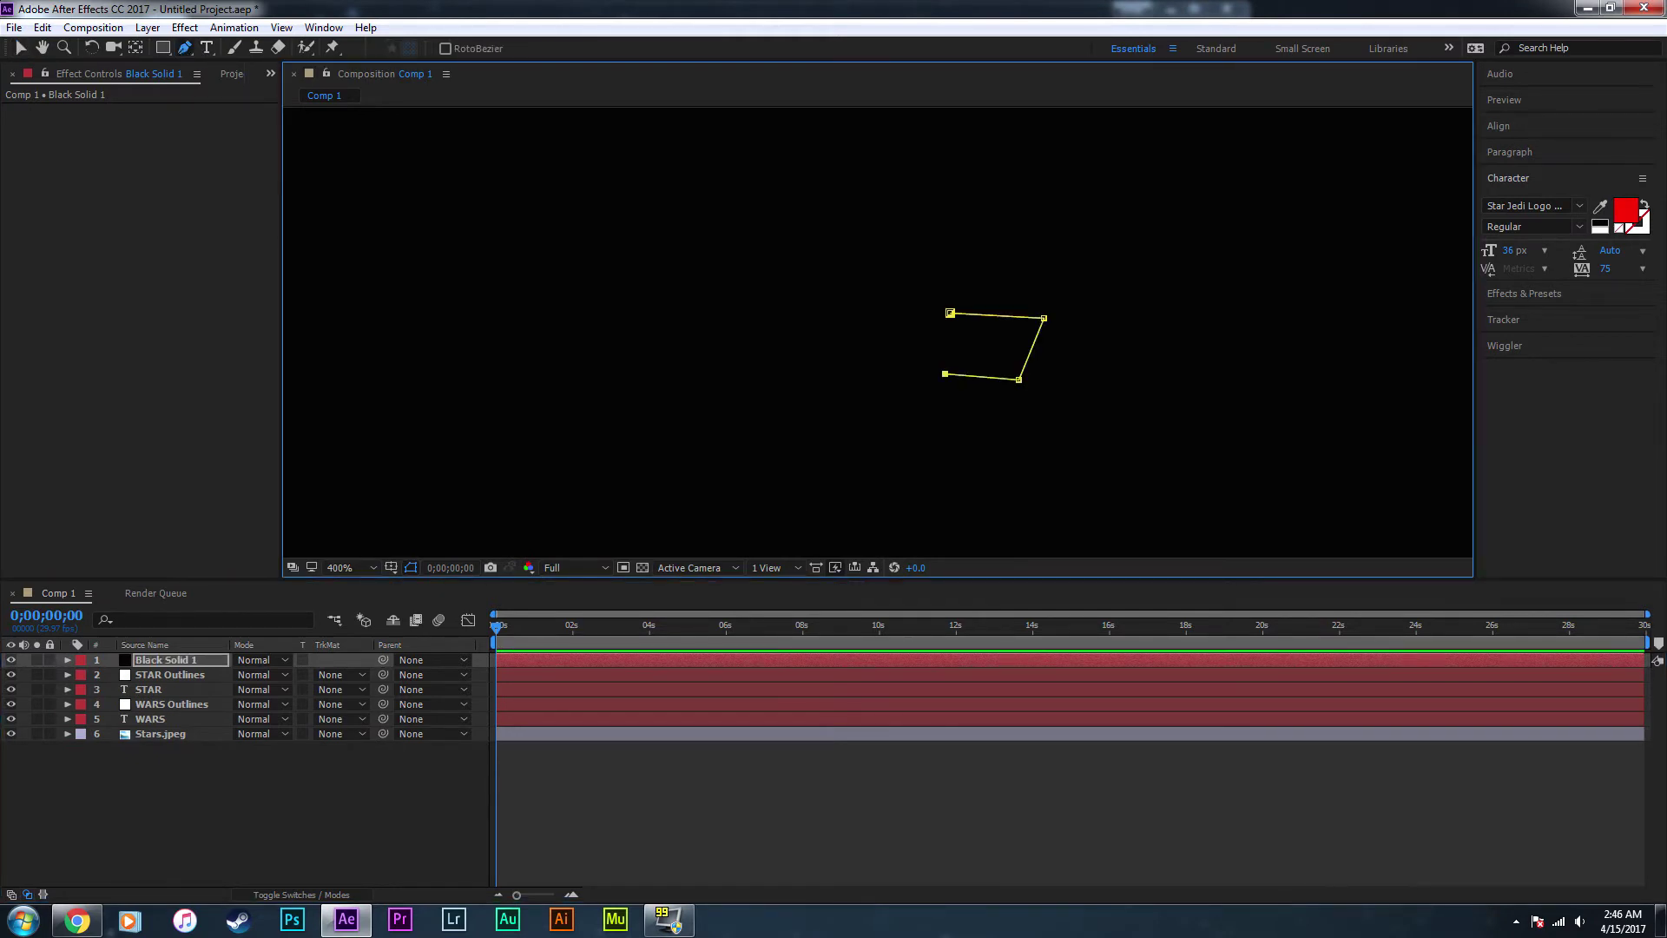
pyautogui.click(950, 313)
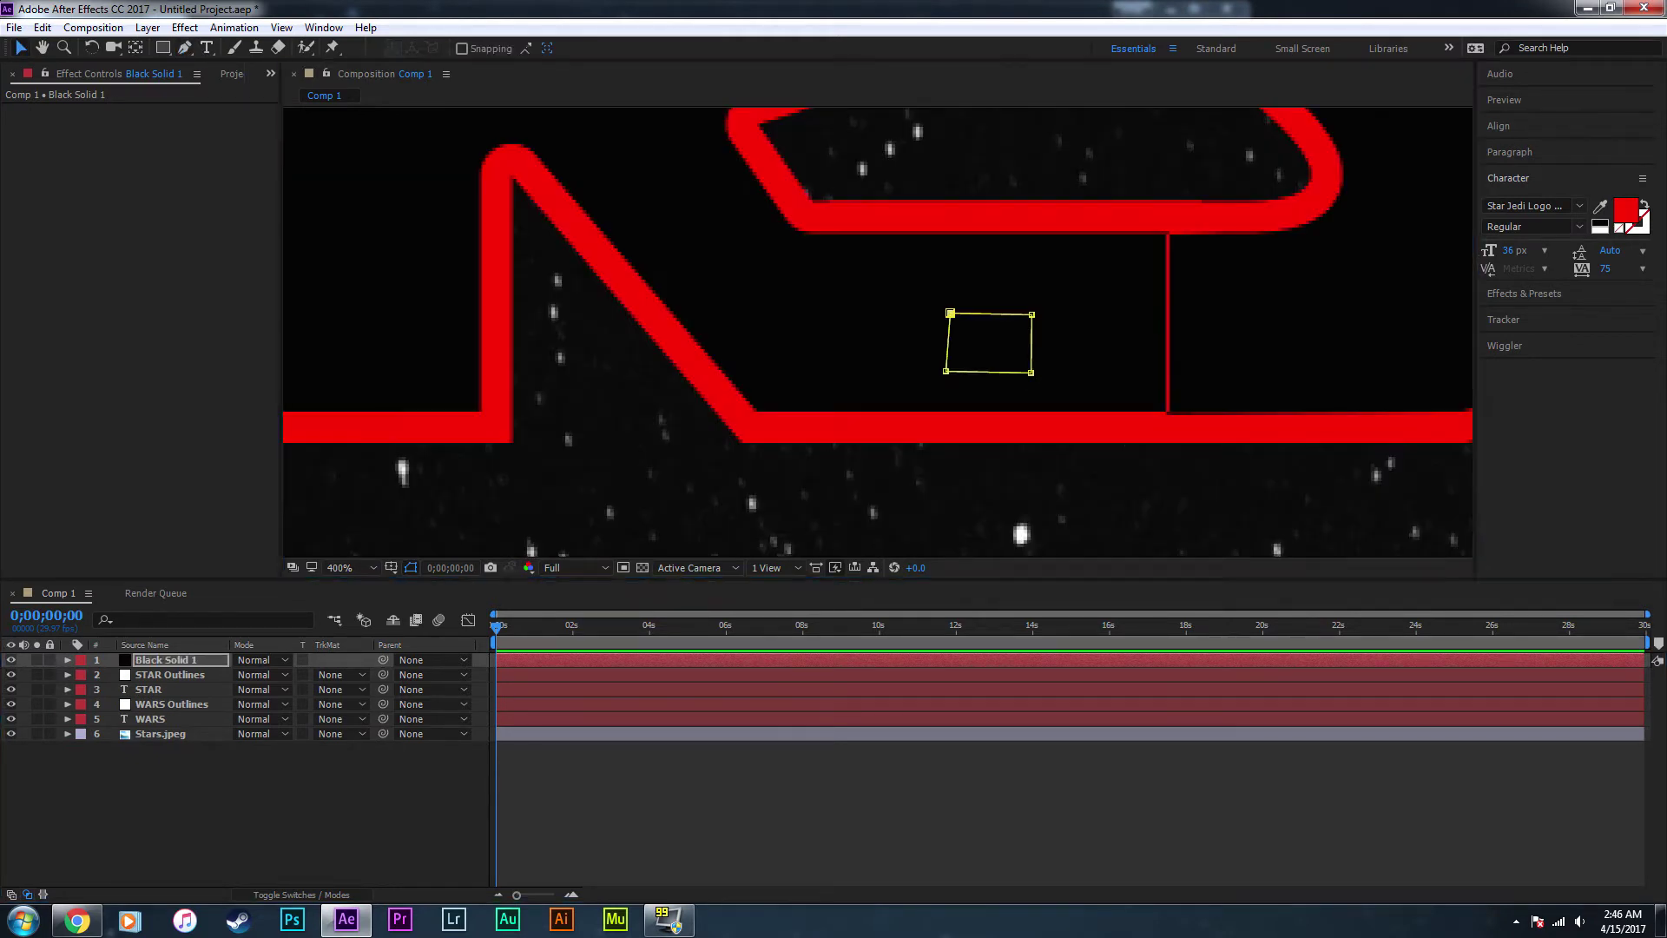
# - Reshape the solid's mask by moving its corner points to cover the red seam joining the R and S of WARS
pyautogui.press('v')
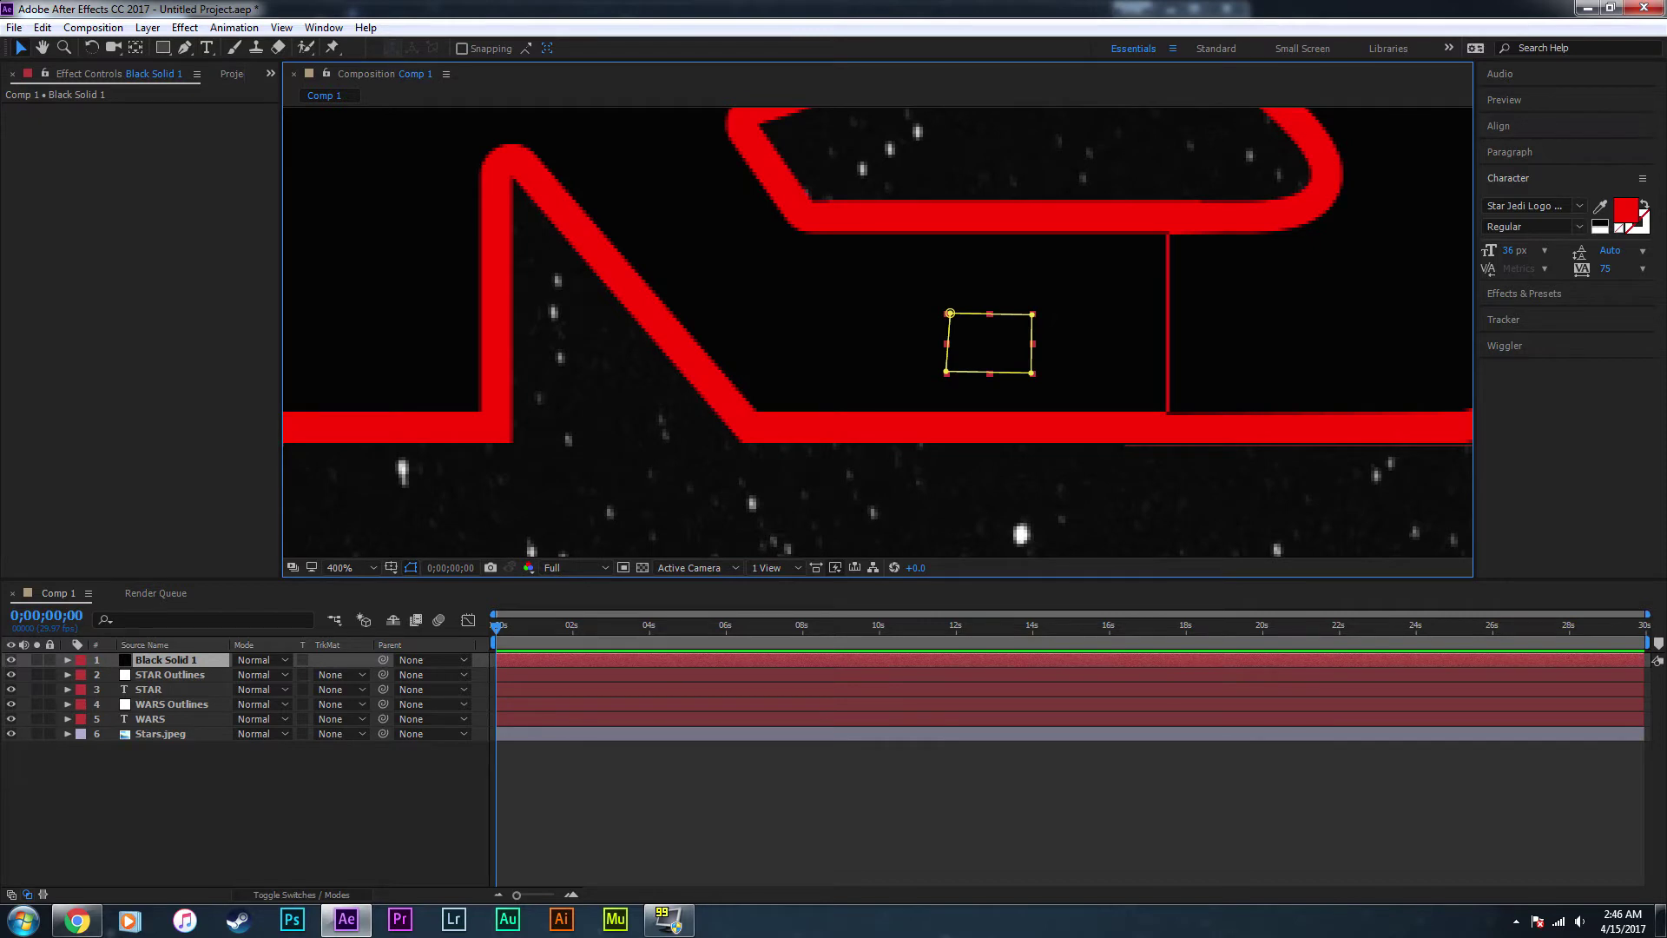
pyautogui.moveTo(1032, 313); pyautogui.dragTo(1251, 248)
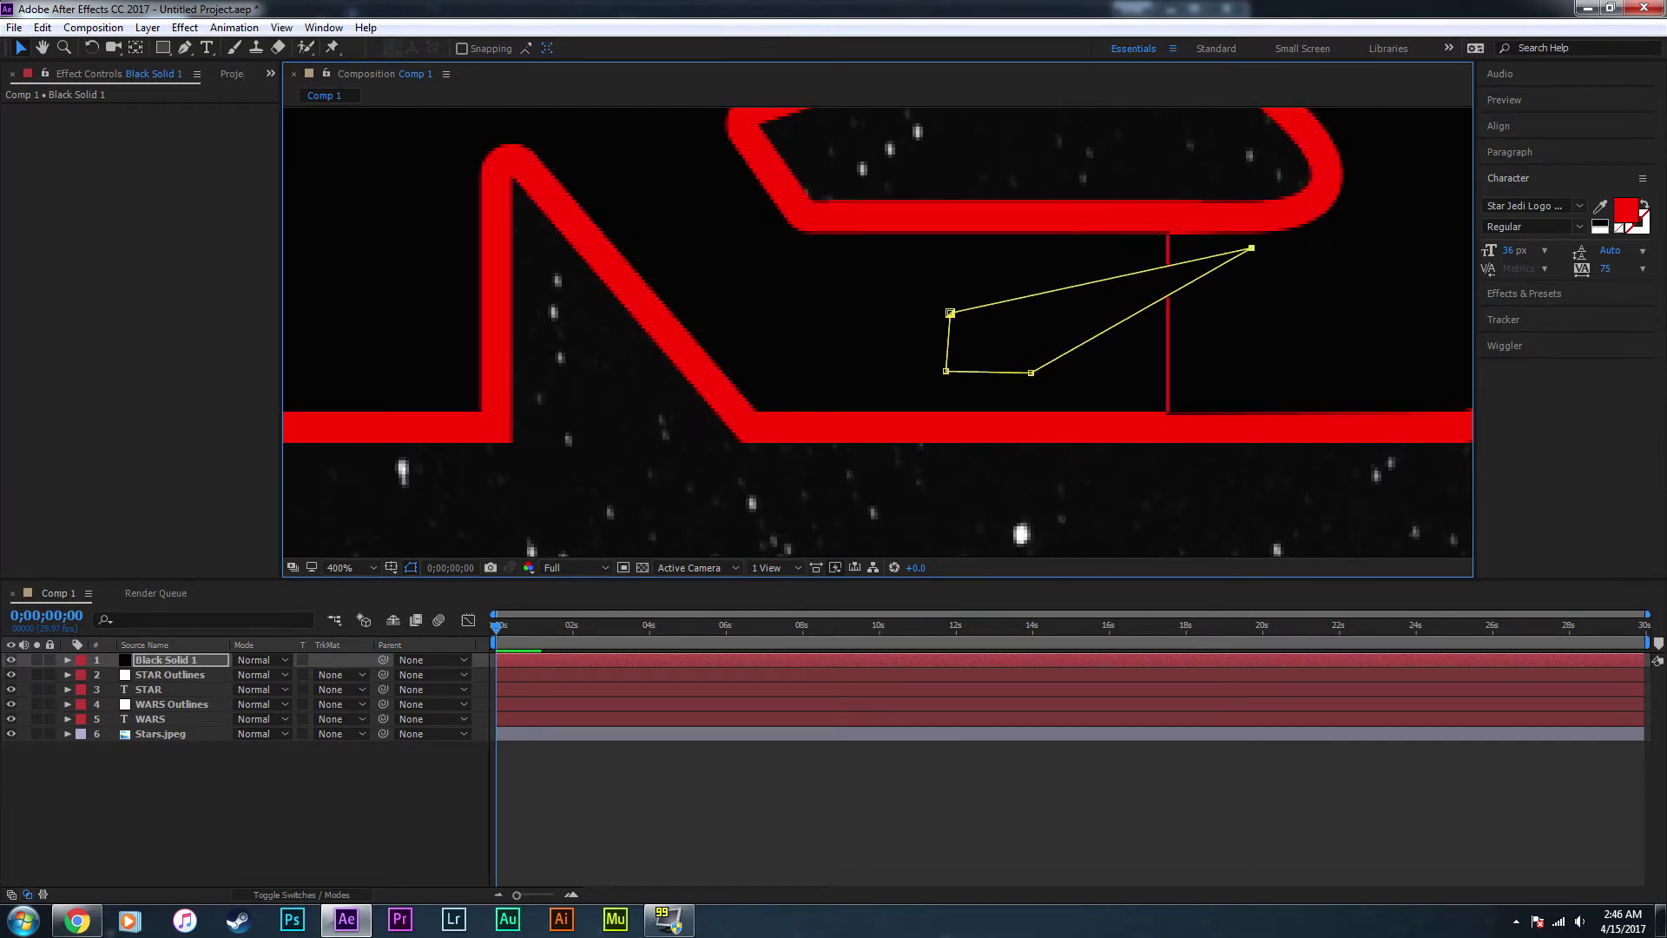
pyautogui.moveTo(950, 312); pyautogui.dragTo(995, 243)
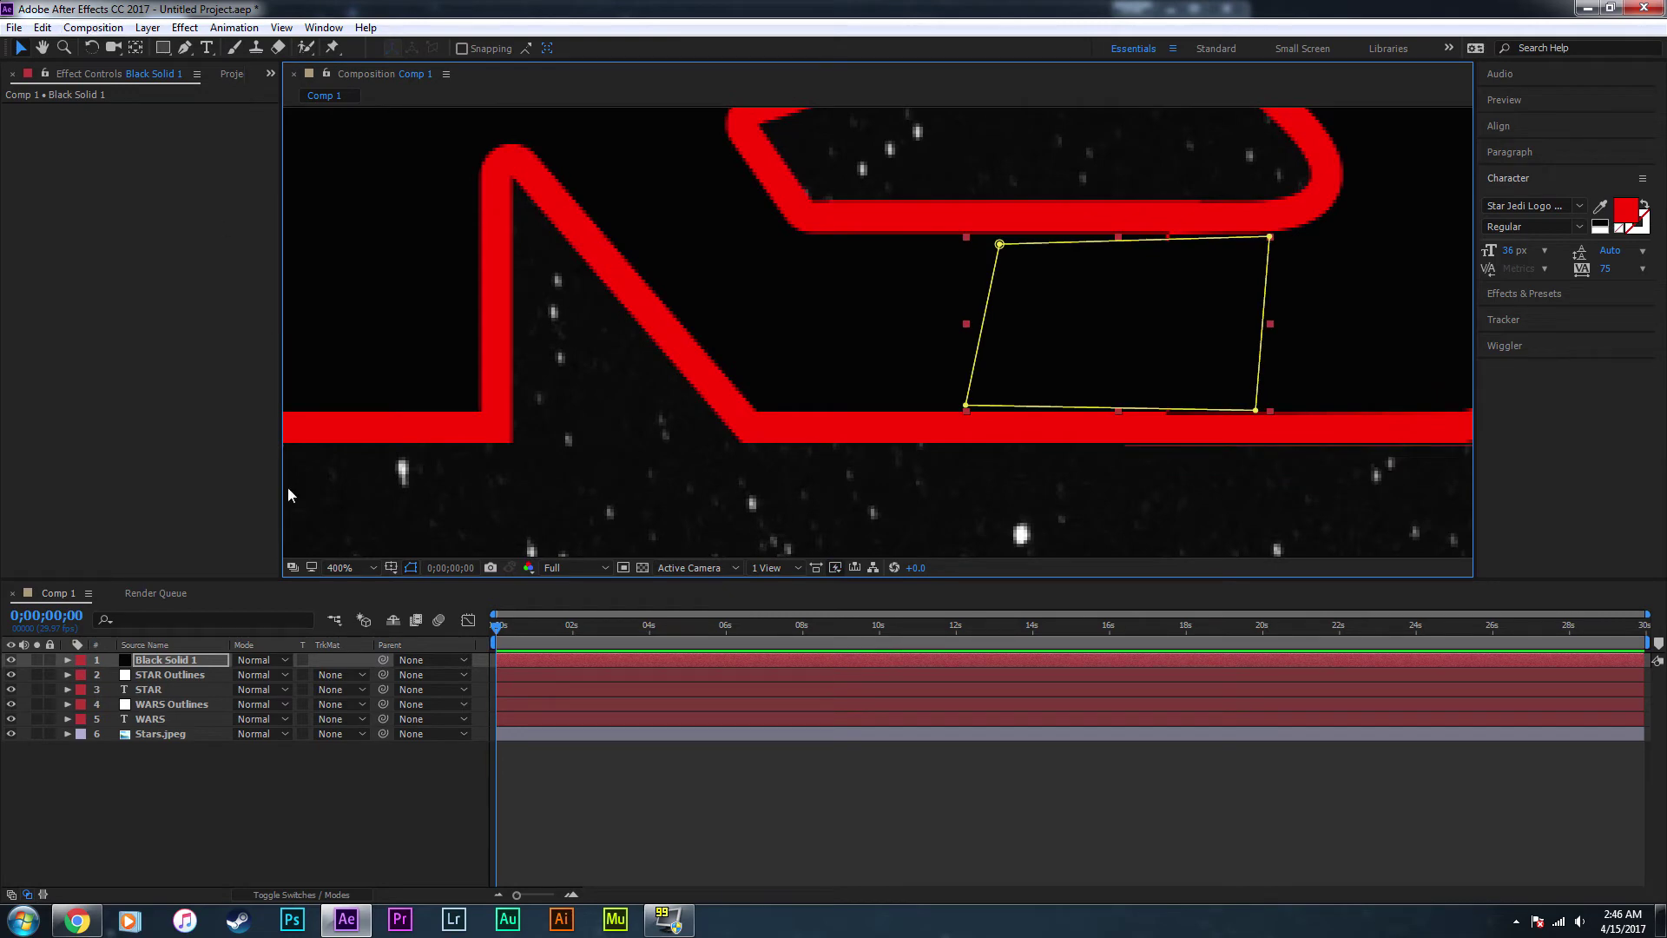
pyautogui.click(444, 764)
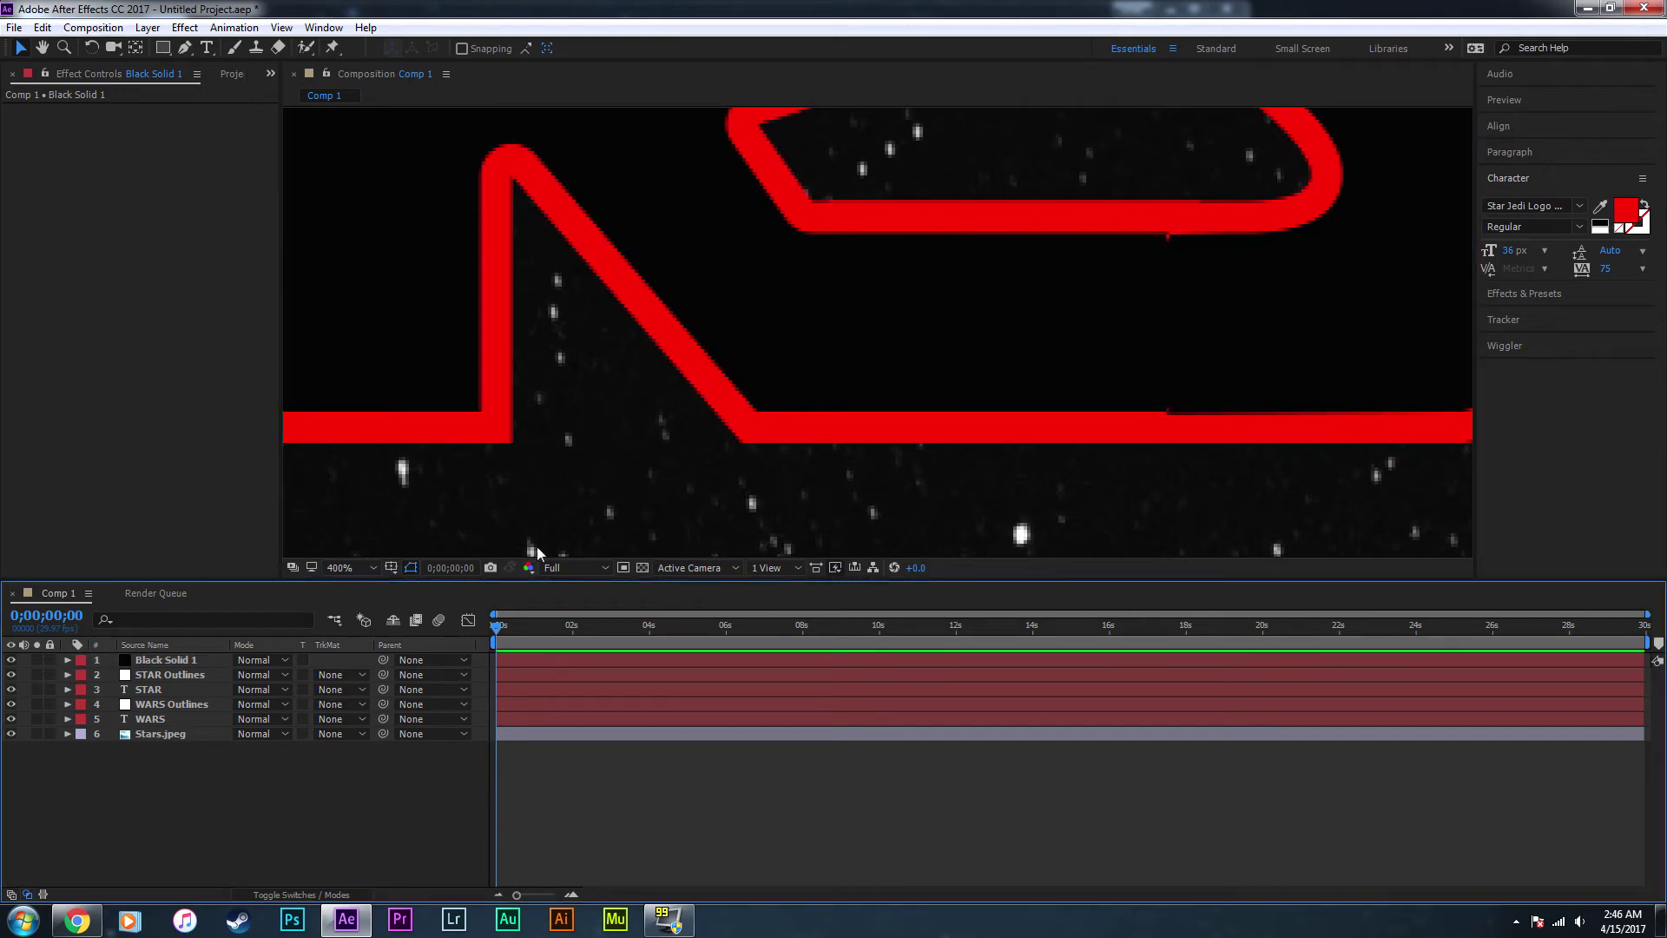
# - Create a second black solid for hiding the seams between the joined S, T and A of STAR
pyautogui.scroll(-6, 698, 377)
pyautogui.scroll(4, 701, 372)
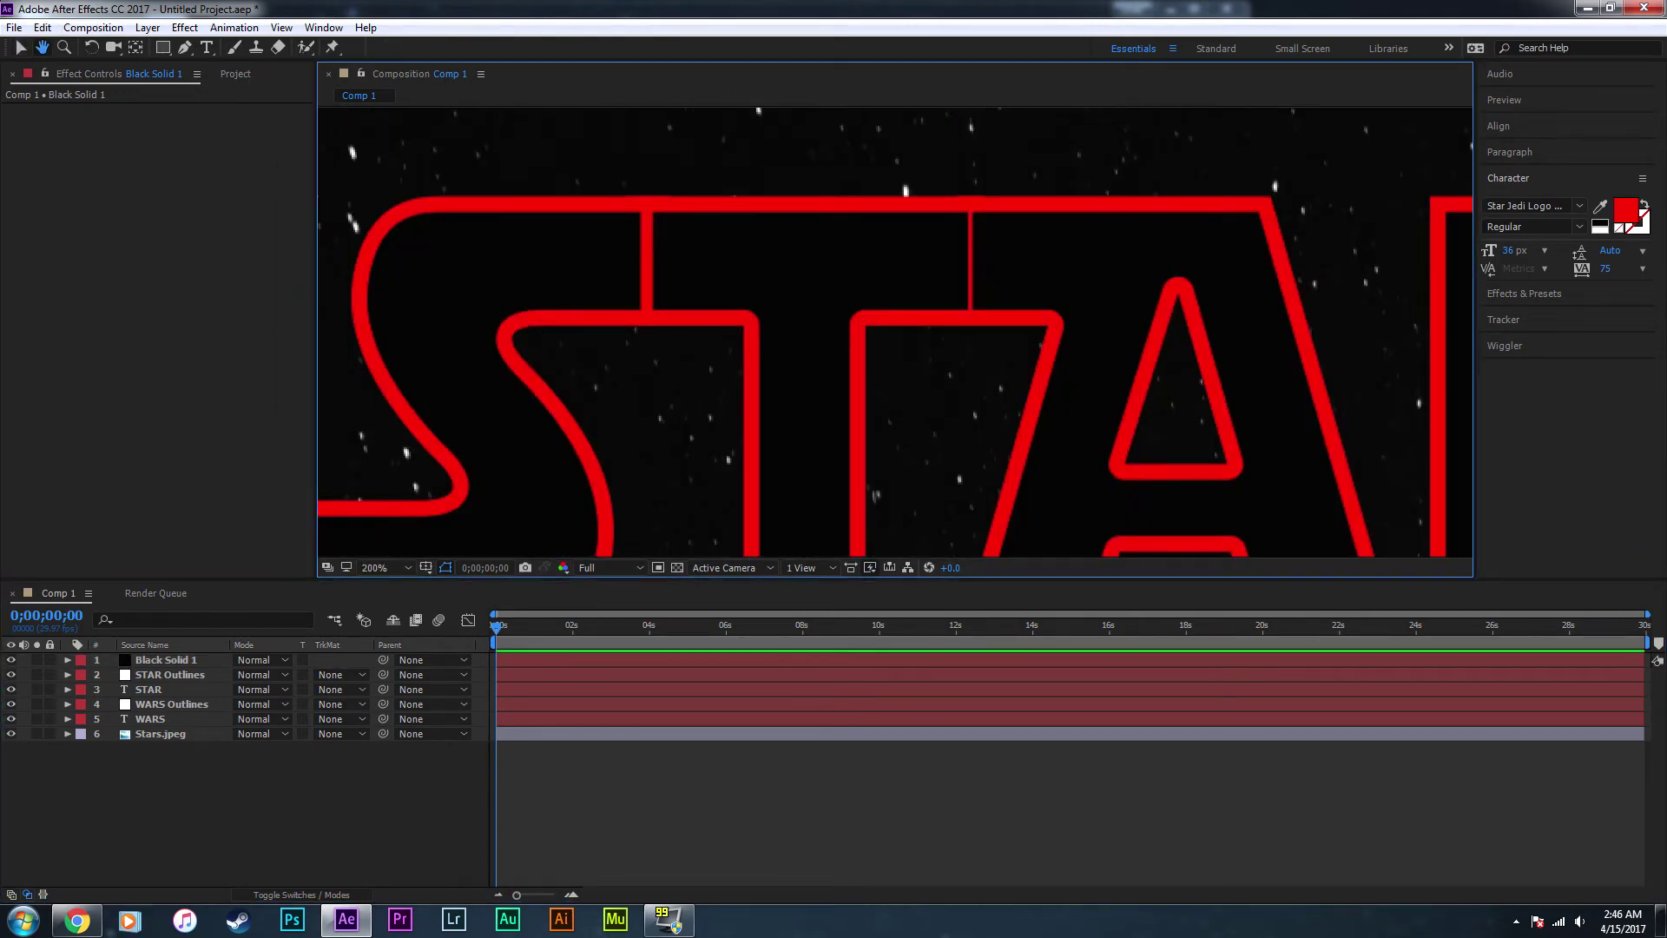
pyautogui.click(148, 27)
pyautogui.moveTo(200, 48)
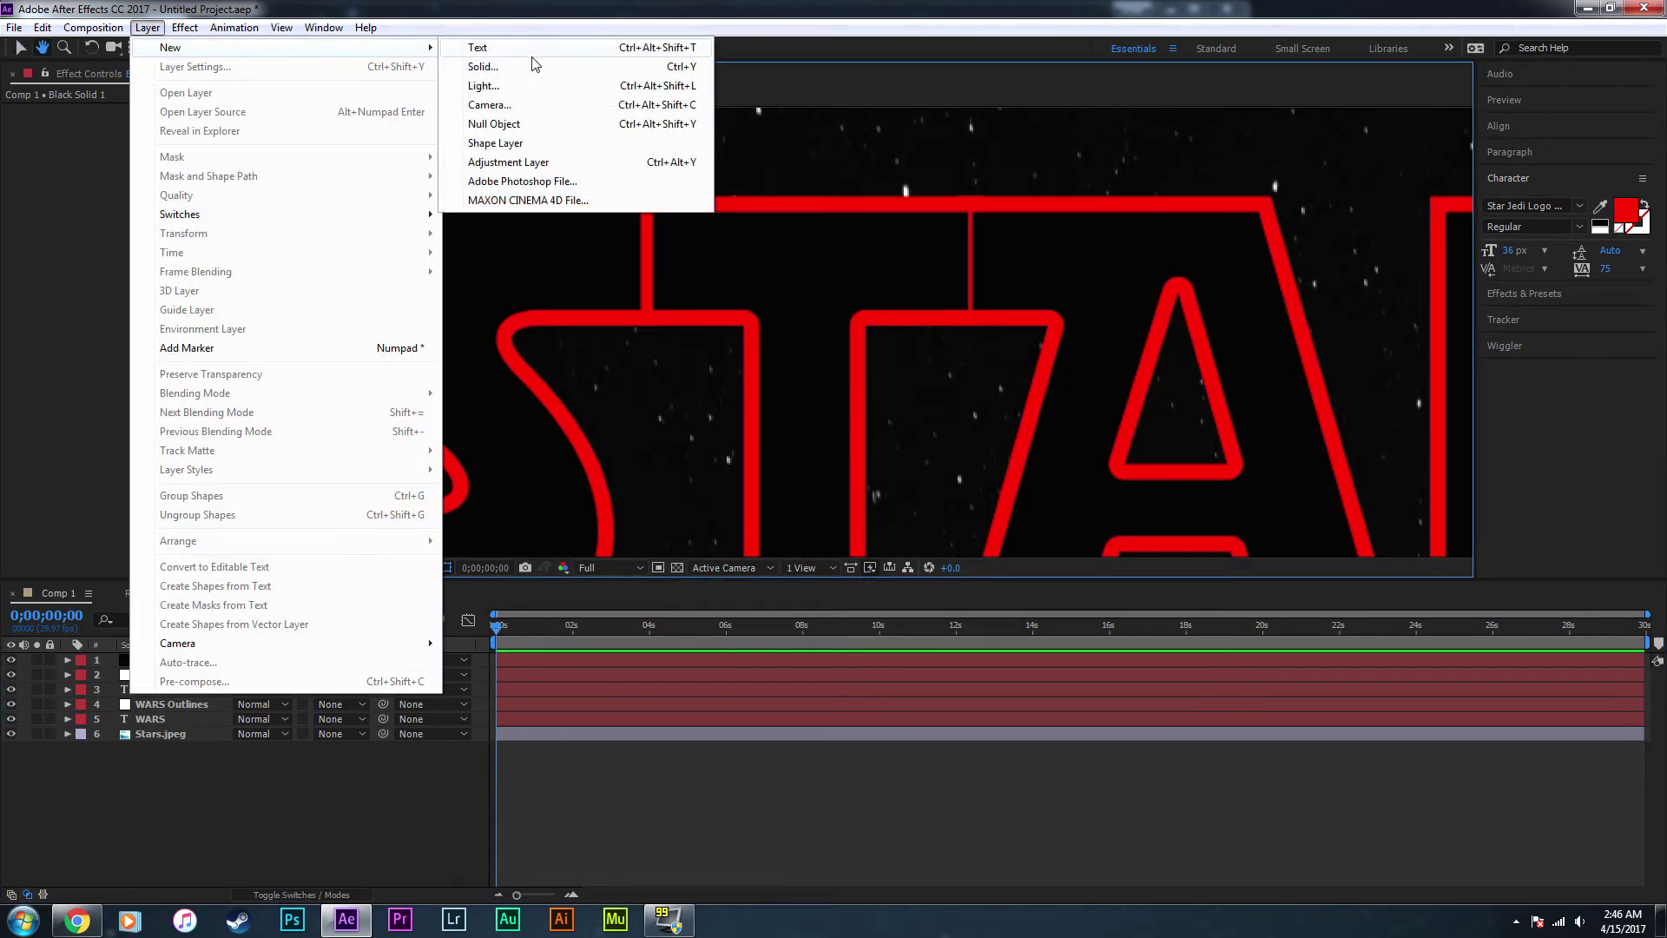
pyautogui.click(483, 67)
pyautogui.click(255, 350)
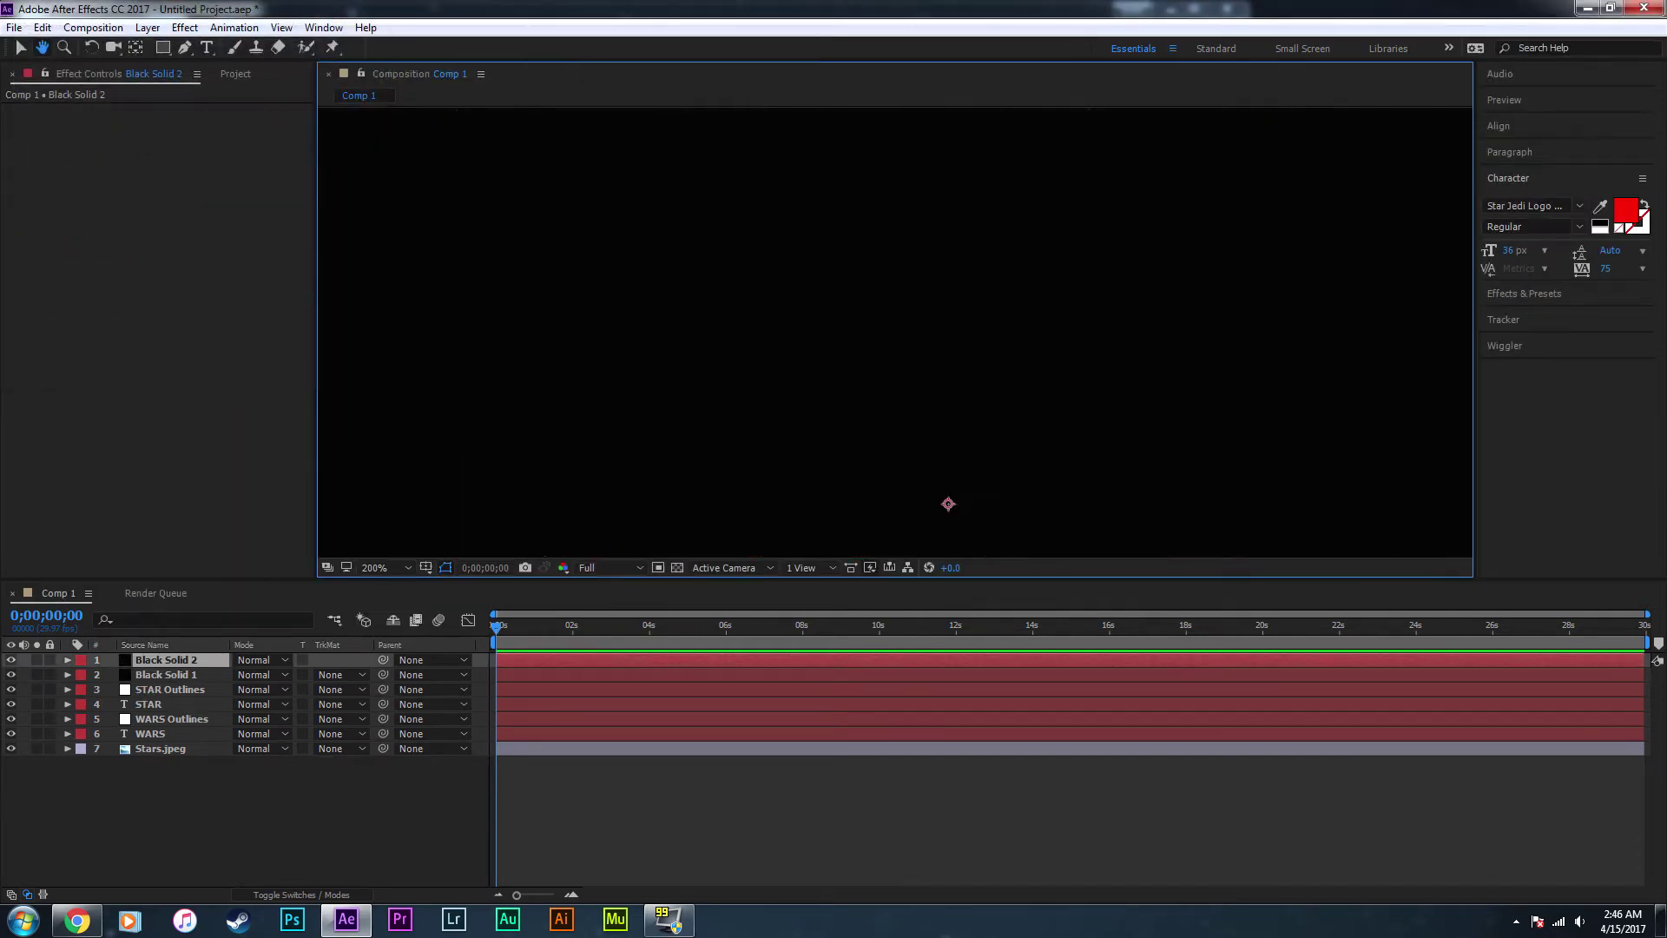
# - Scale the second black solid down to a narrow strip and position it over the S-T and T-A seams of STAR
pyautogui.press('v')
pyautogui.click(249, 106)
pyautogui.moveTo(1116, 258); pyautogui.dragTo(946, 384)
pyautogui.moveTo(912, 376); pyautogui.dragTo(876, 314)
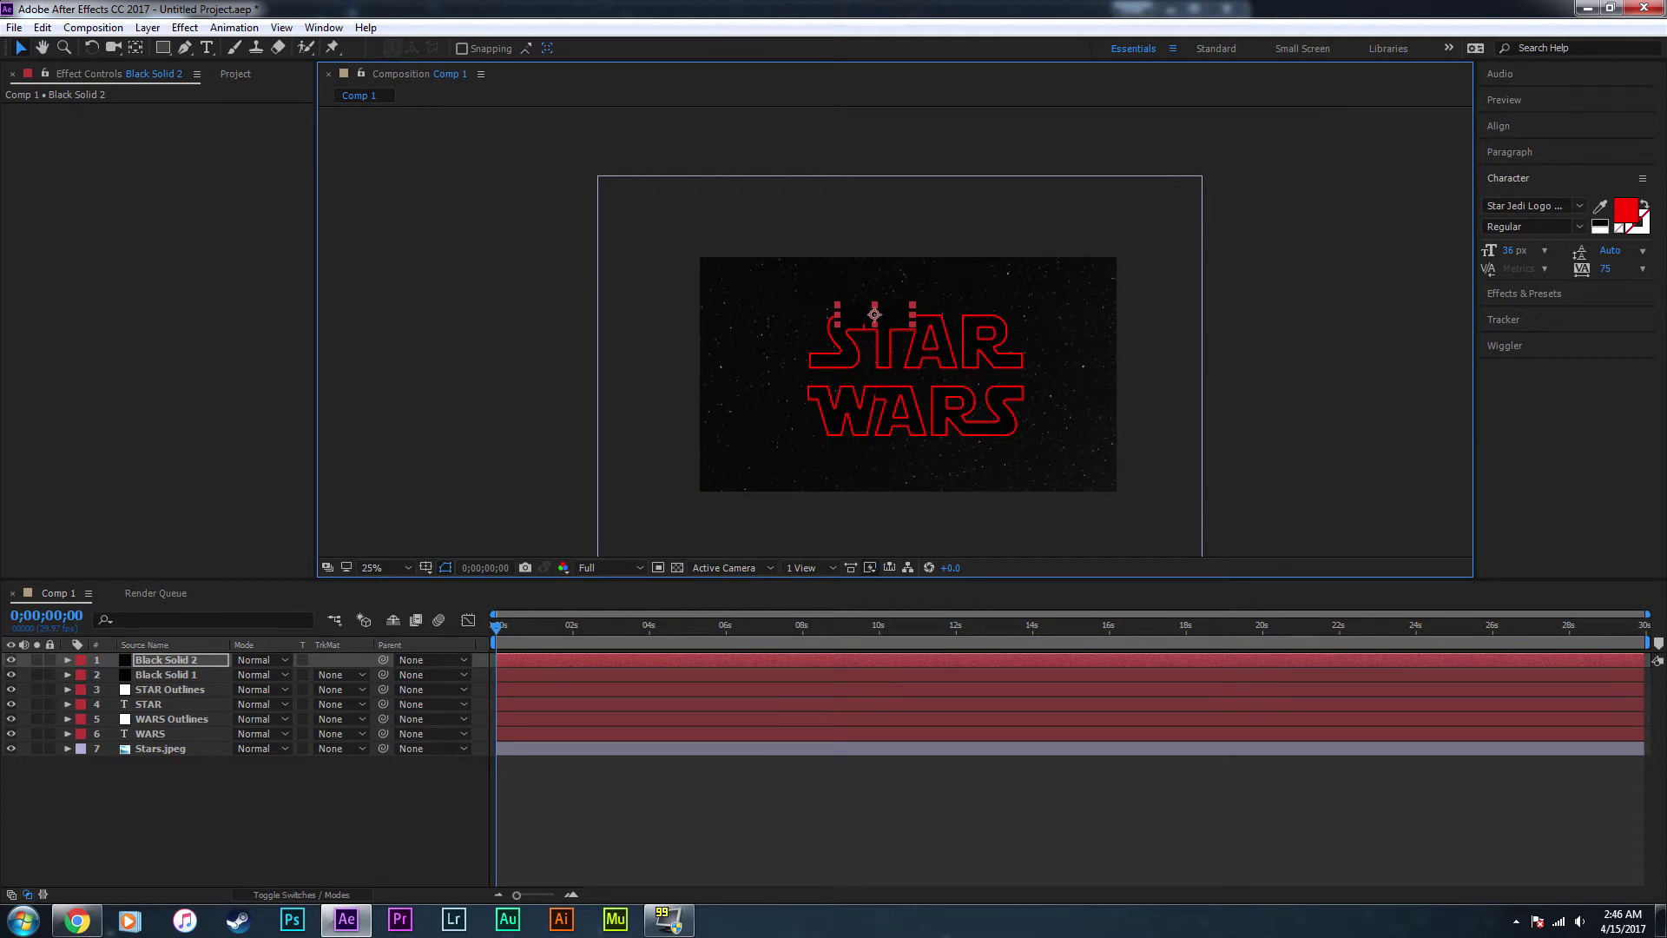
pyautogui.scroll(4, 883, 320)
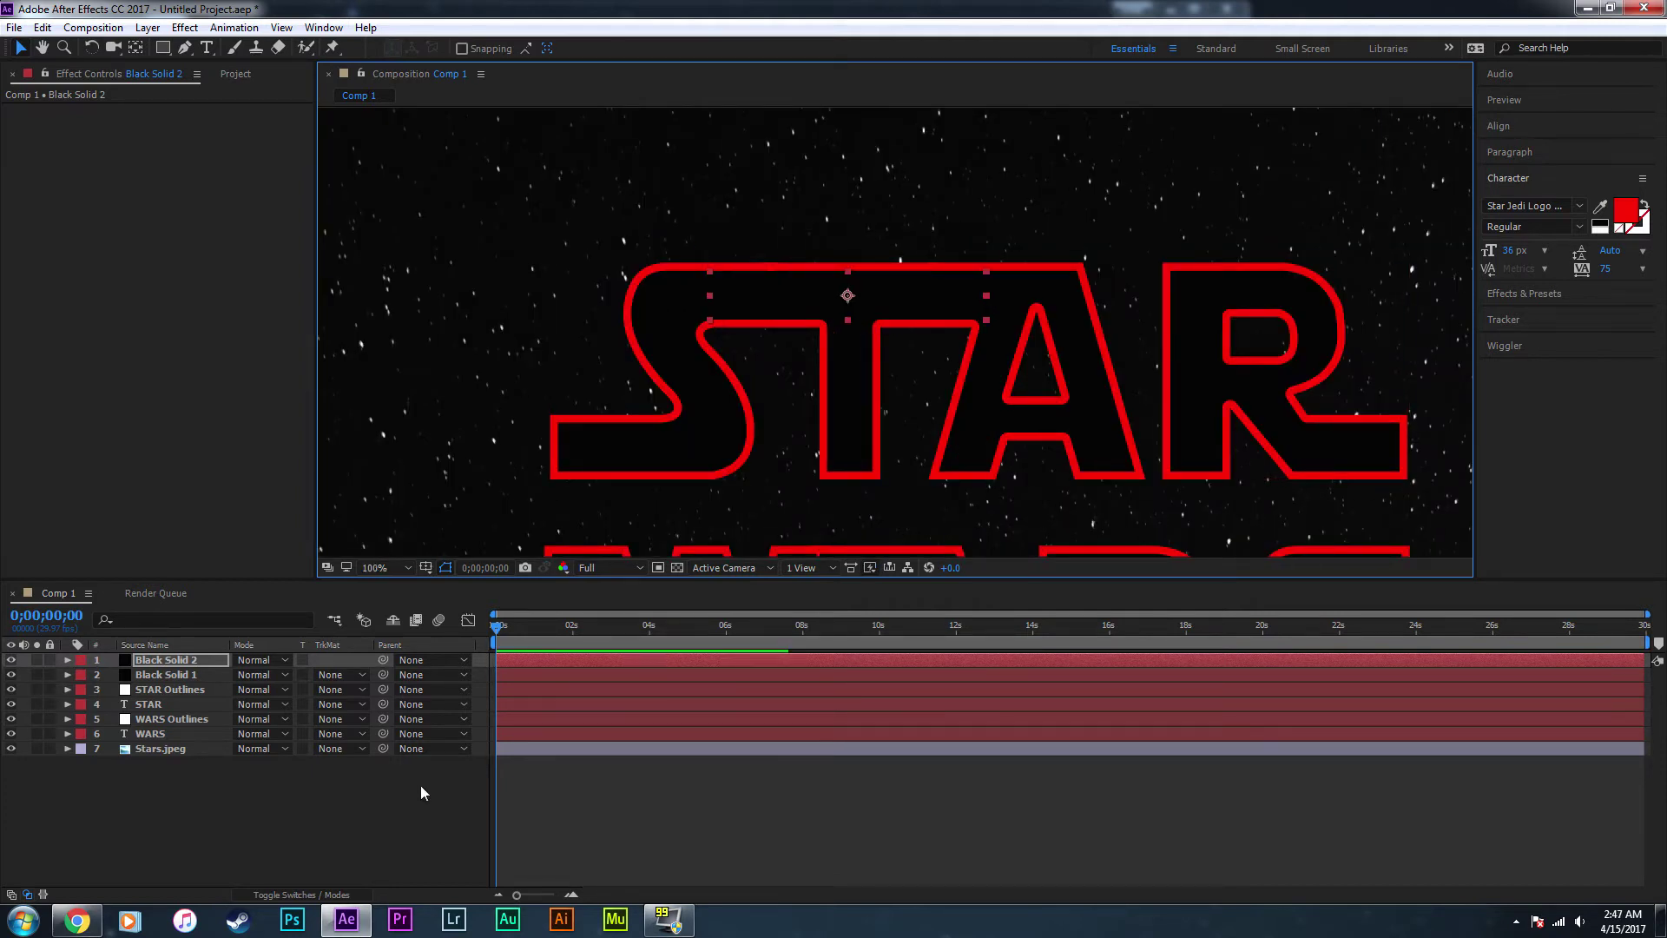
pyautogui.click(425, 790)
# - Move the Black Solid 1 layer between the WARS Outlines and WARS text layers
pyautogui.scroll(-2, 698, 518)
pyautogui.click(855, 352)
pyautogui.click(736, 496)
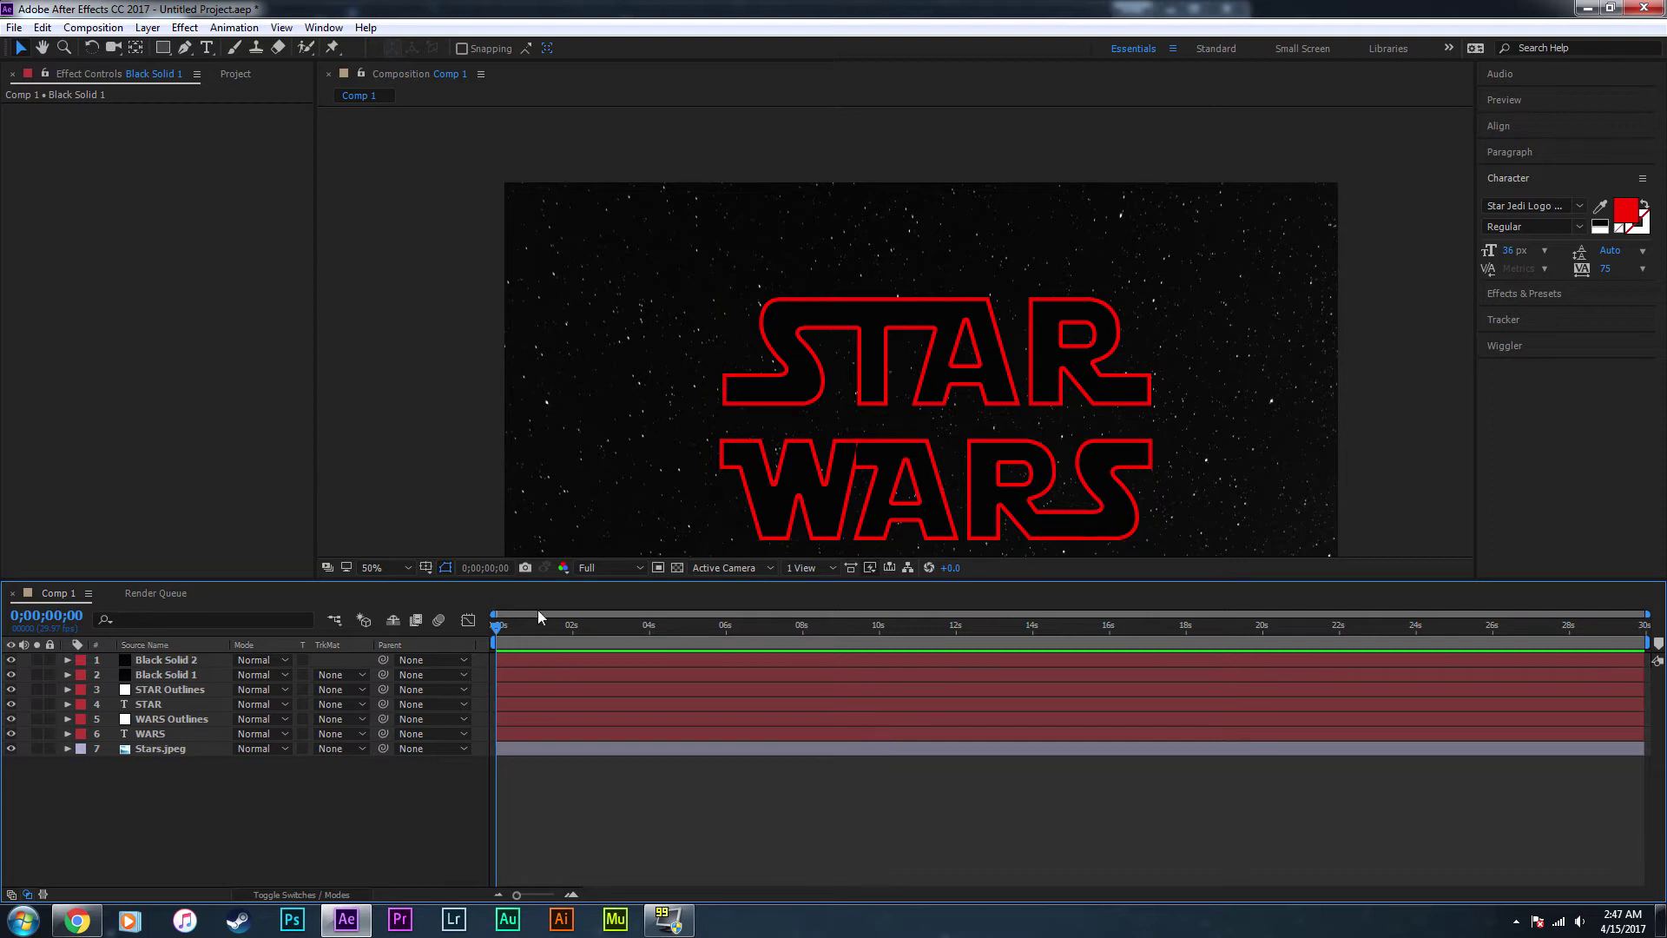
pyautogui.click(173, 675)
pyautogui.moveTo(174, 675); pyautogui.dragTo(183, 724)
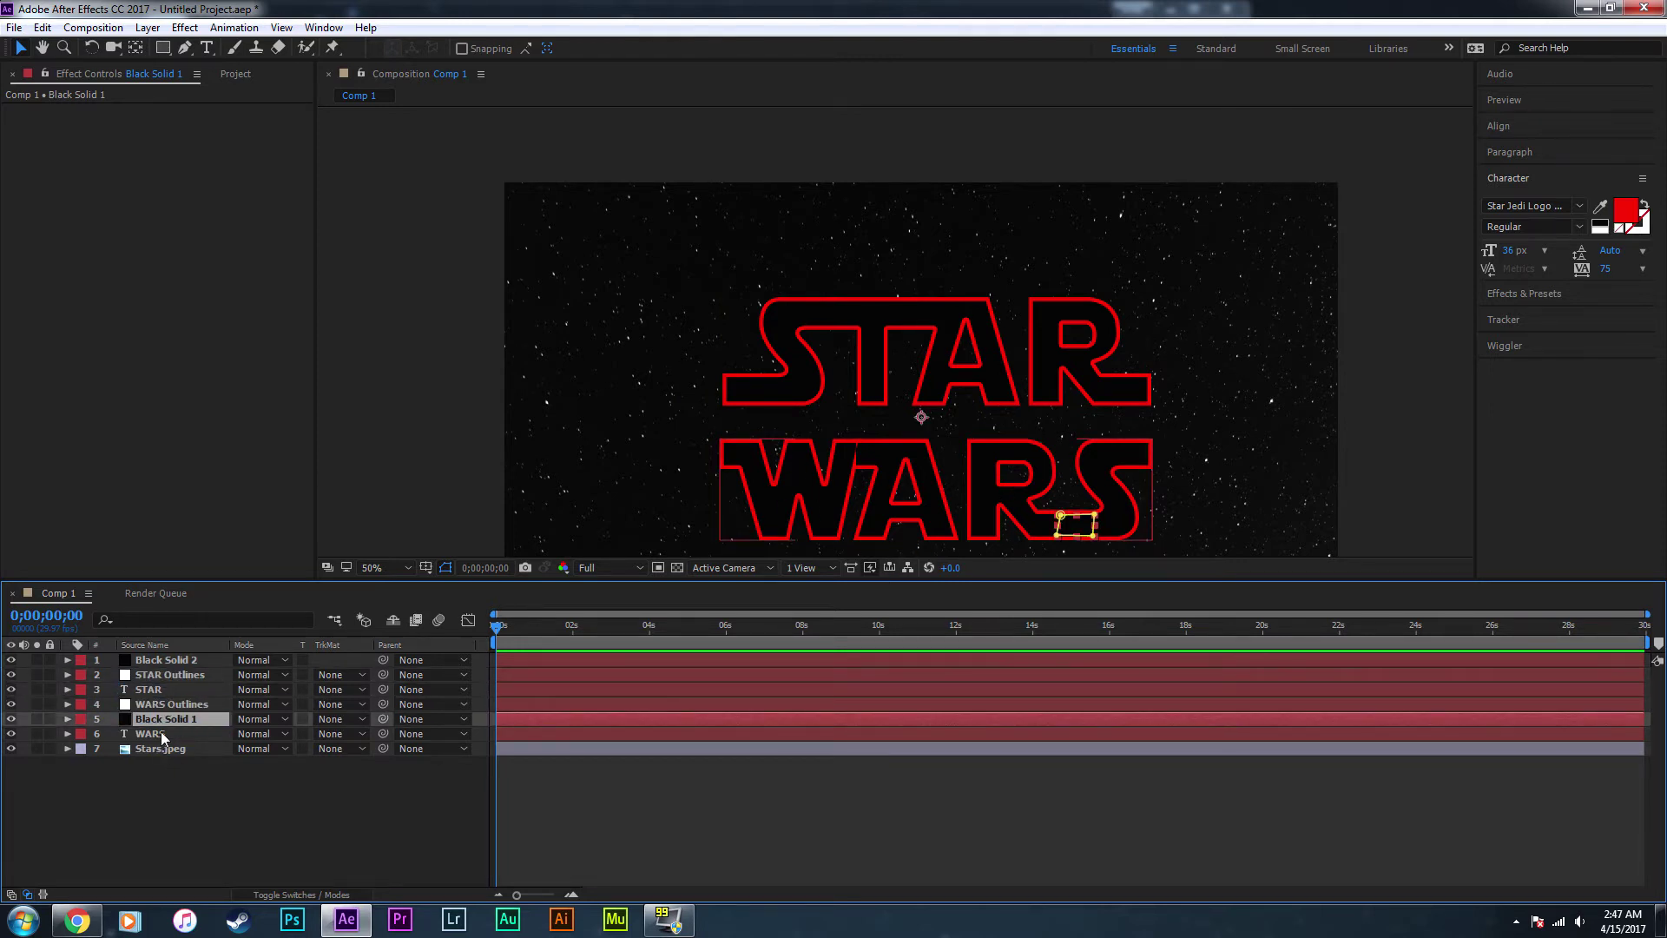
# - Pre-compose the WARS text, Black Solid 1 and WARS Outlines layers into a new composition named WARS
pyautogui.click(192, 736)
pyautogui.keyDown('shift'); pyautogui.click(169, 704); pyautogui.keyUp('shift')
pyautogui.rightClick(169, 704)
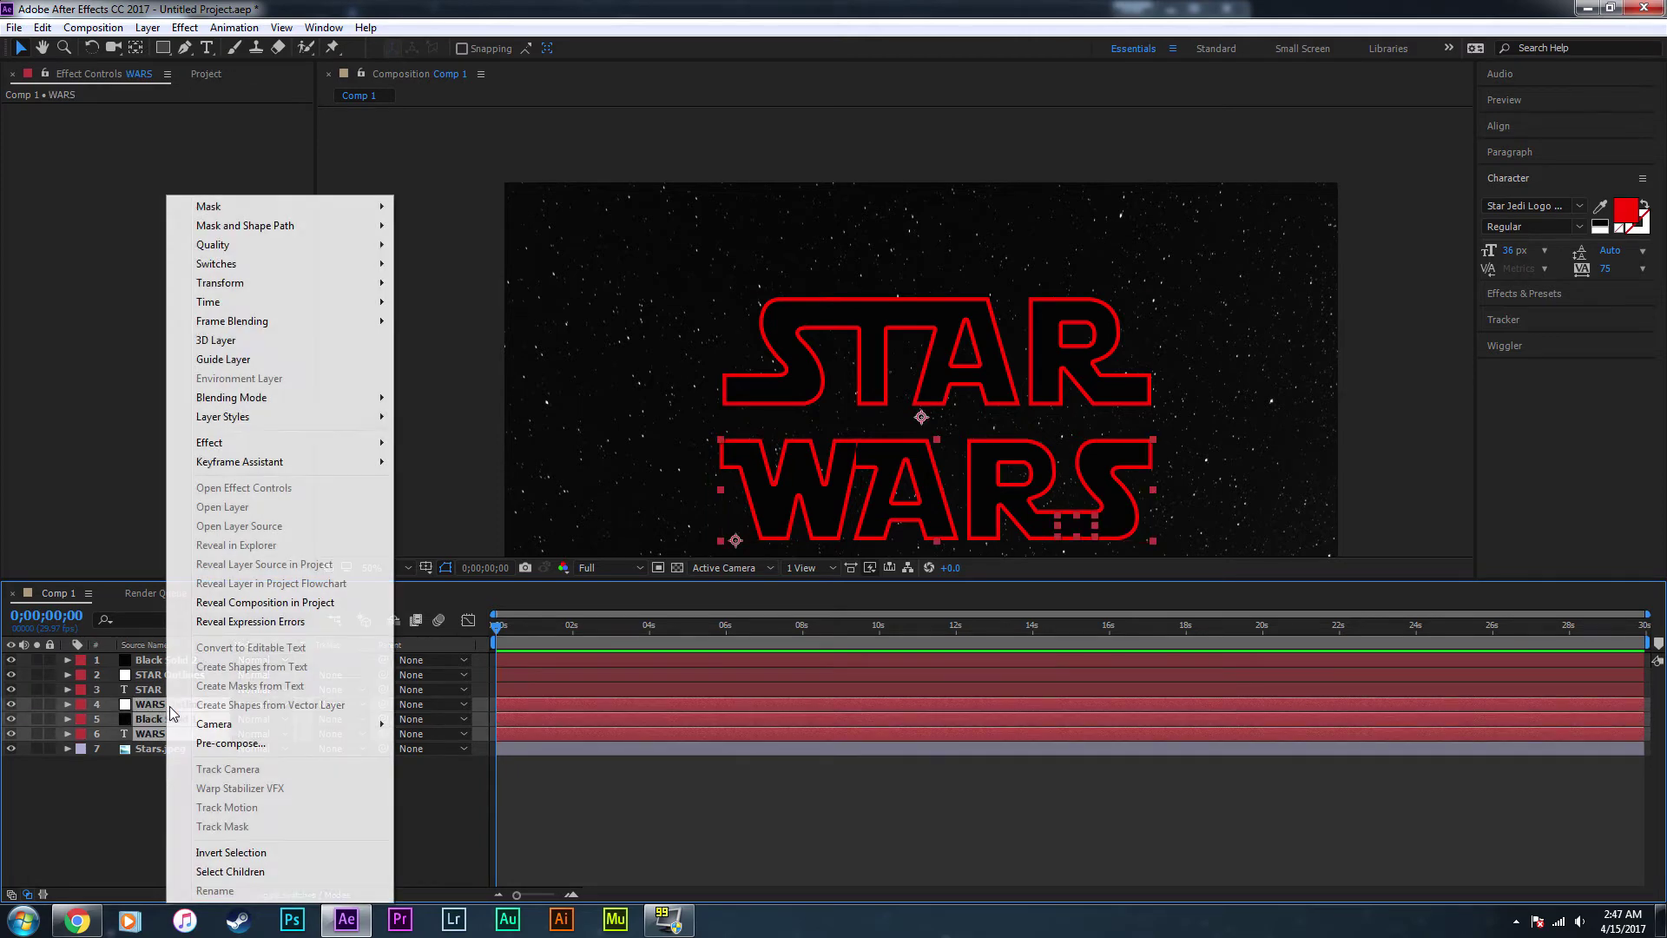
pyautogui.click(228, 743)
pyautogui.write('W')
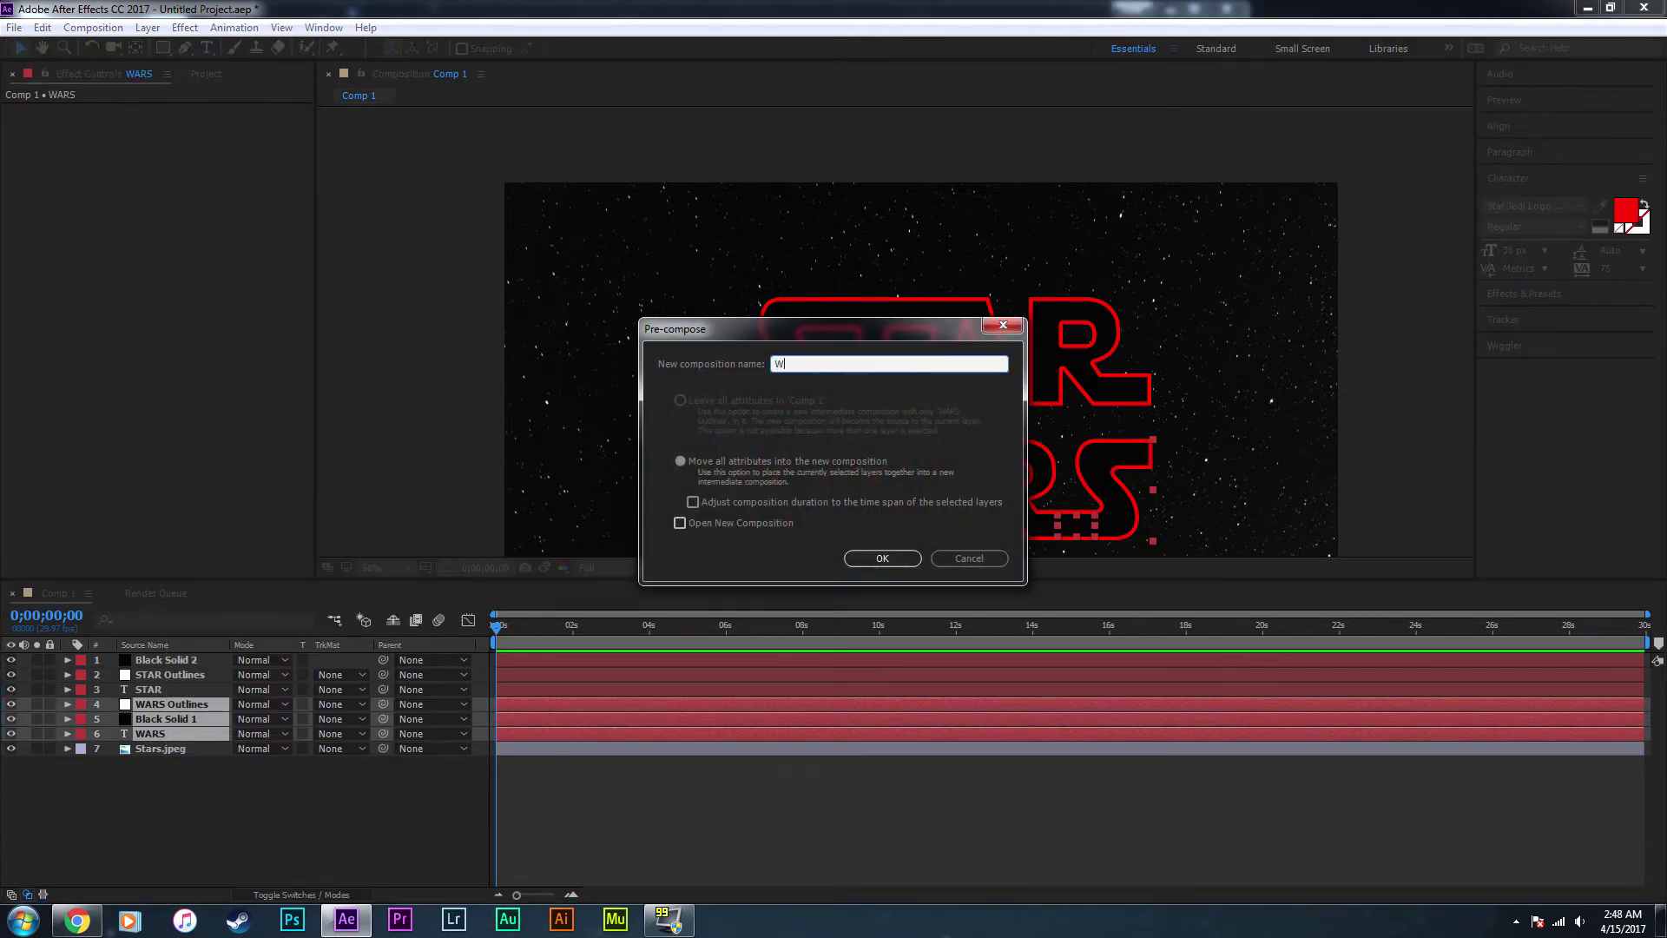
pyautogui.click(882, 557)
# - Pre-compose the STAR text, STAR Outlines and Black Solid 2 layers into a new composition named STAR
pyautogui.click(185, 690)
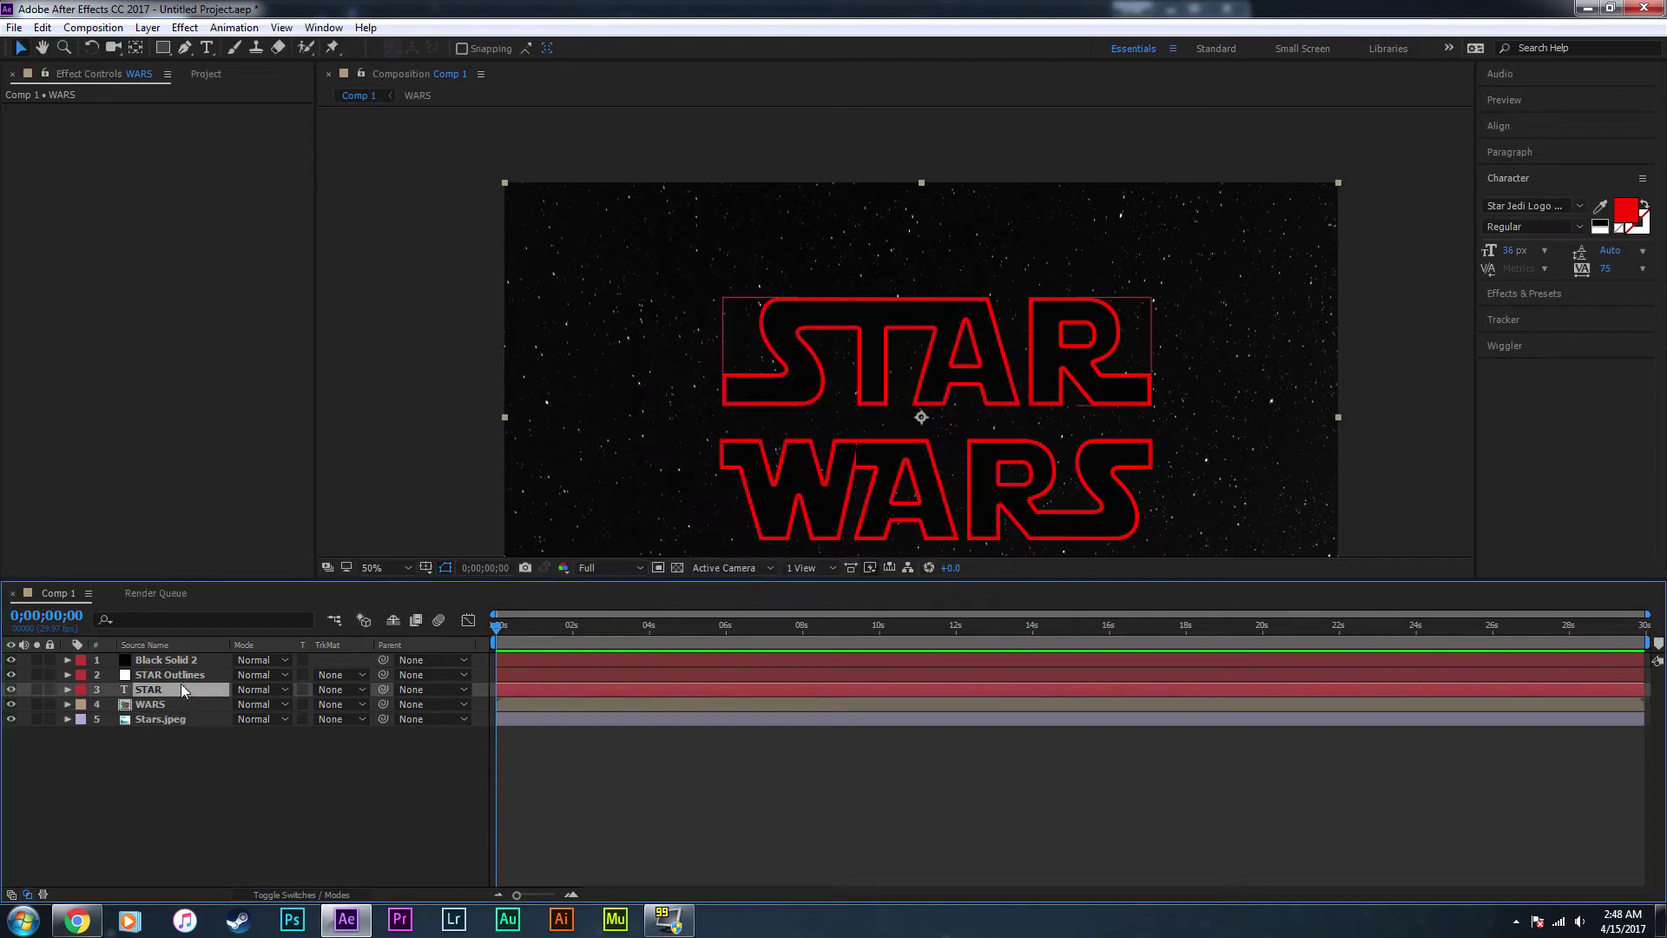
pyautogui.keyDown('shift'); pyautogui.click(179, 661); pyautogui.keyUp('shift')
pyautogui.rightClick(178, 662)
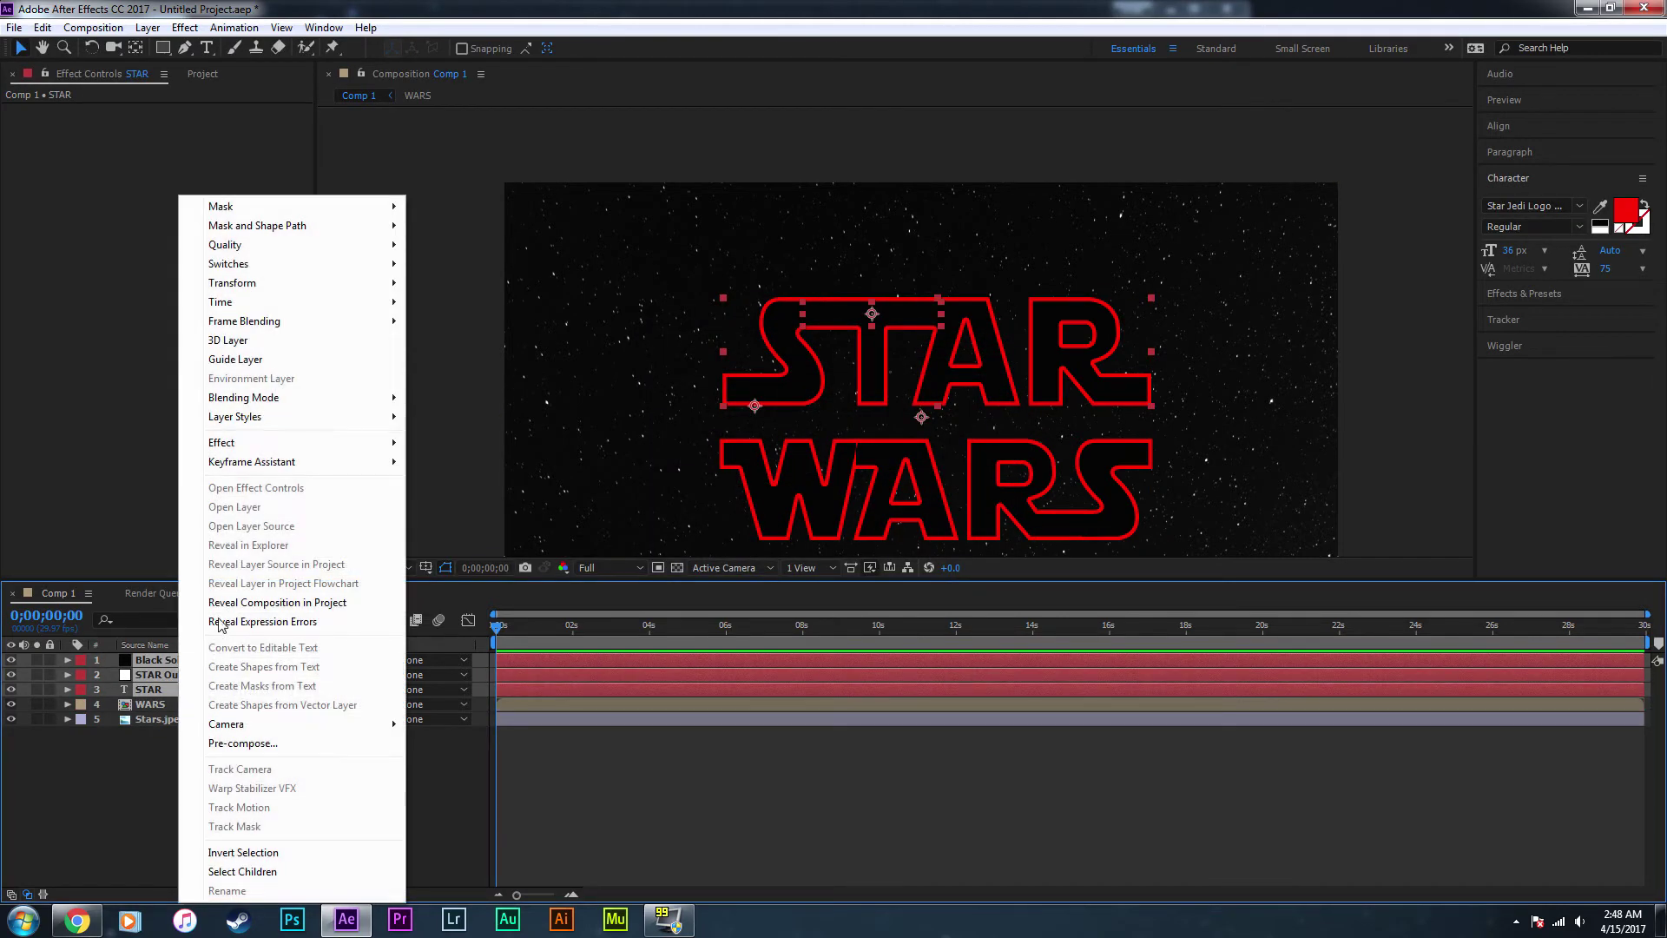
pyautogui.click(236, 743)
pyautogui.write('ST')
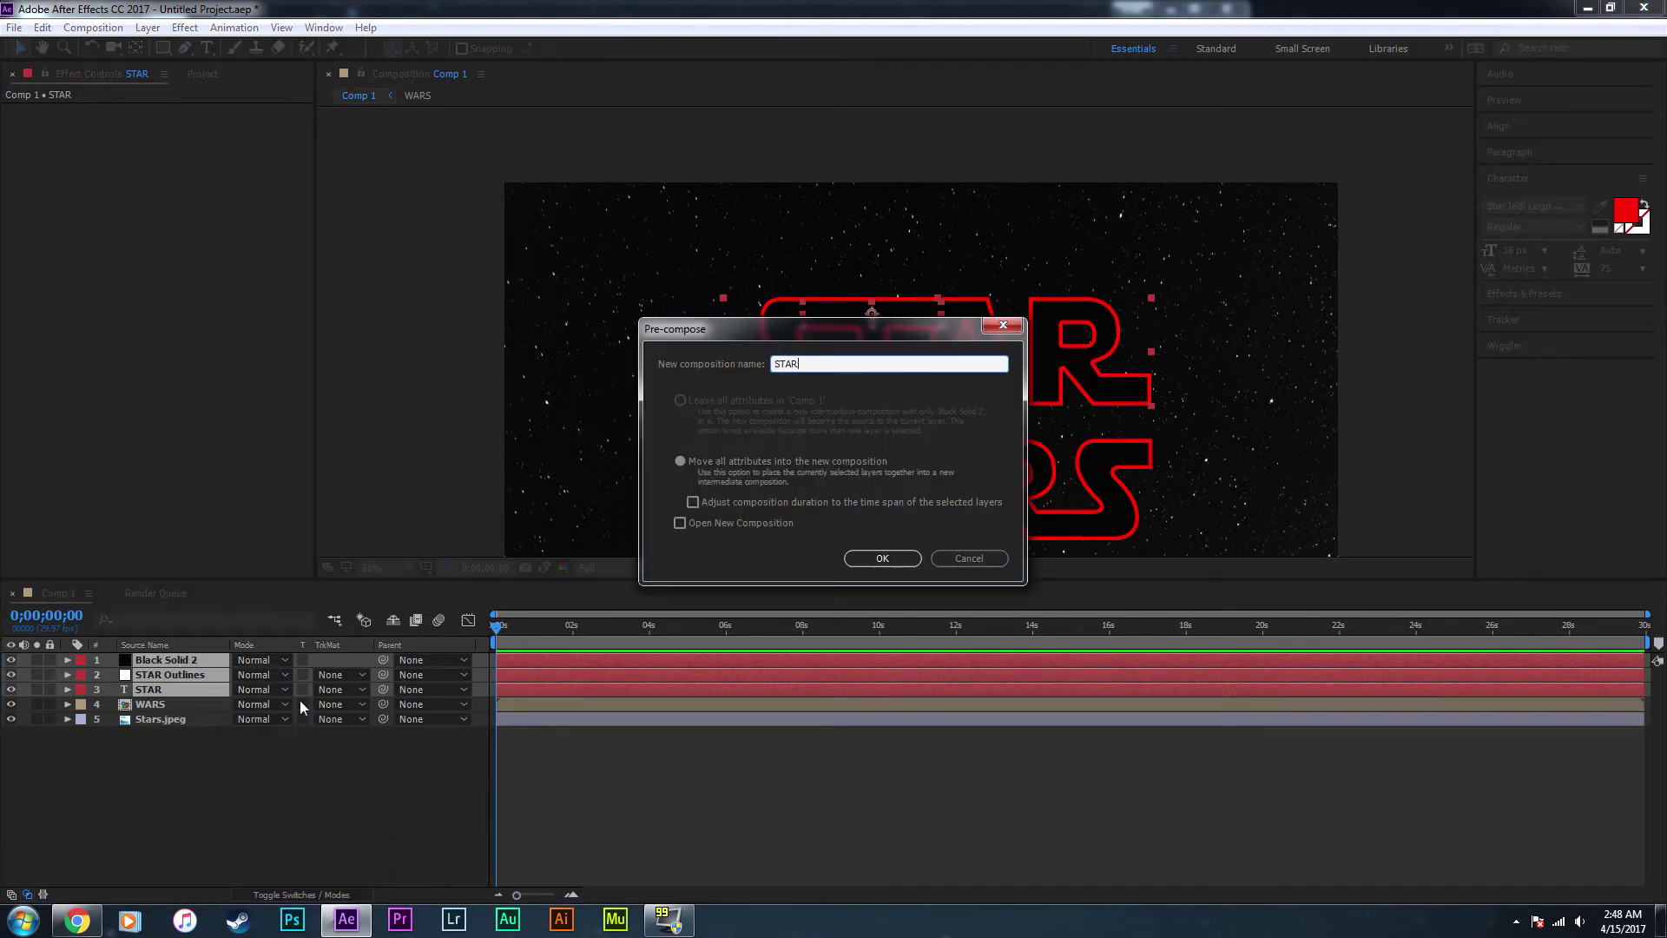
pyautogui.write('AR')
pyautogui.click(857, 559)
pyautogui.click(191, 767)
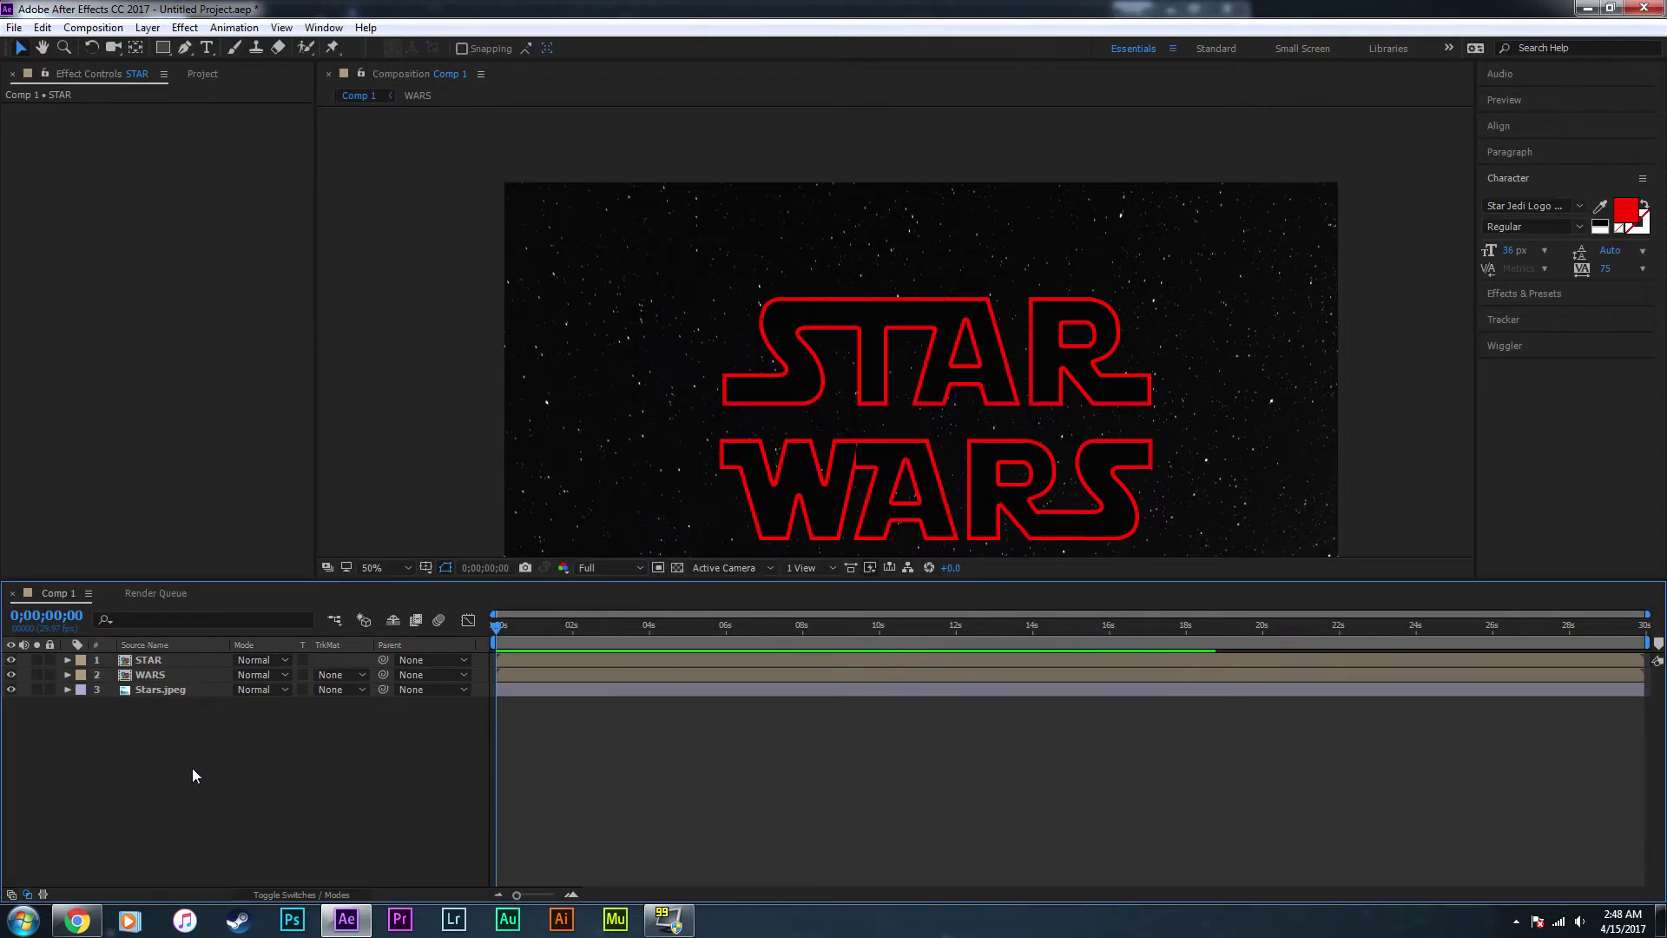
# - Open the STAR composition and add a full-frame solid in pure red (FF0000)
pyautogui.moveTo(607, 512); pyautogui.dragTo(591, 437)
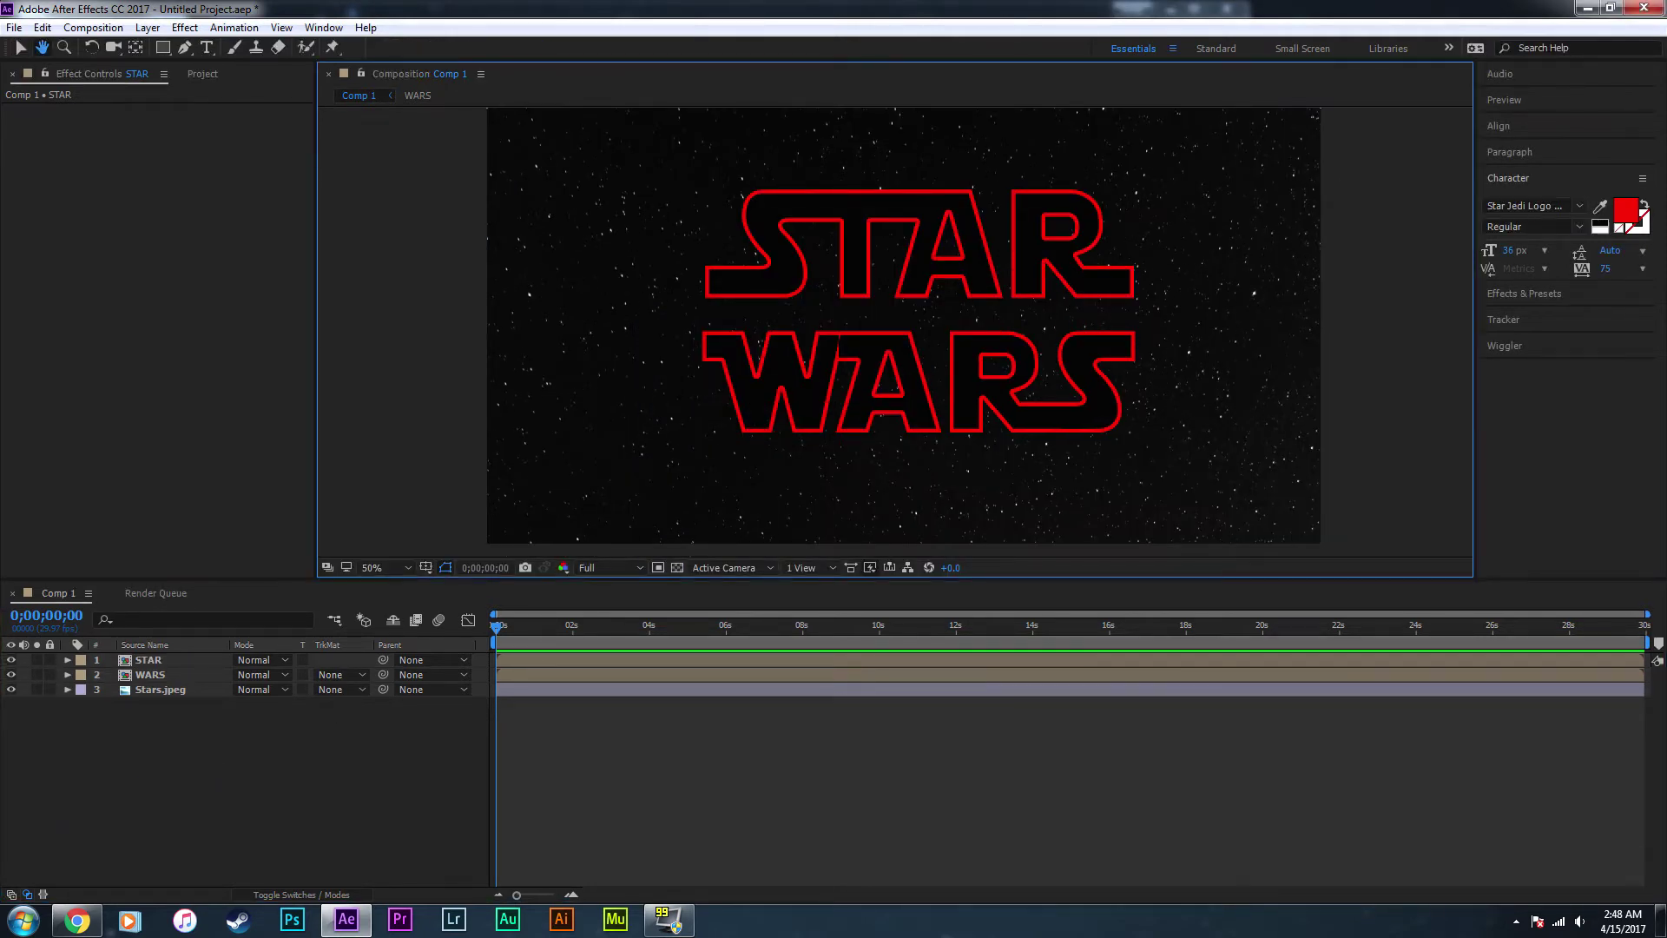
pyautogui.click(19, 48)
pyautogui.doubleClick(152, 661)
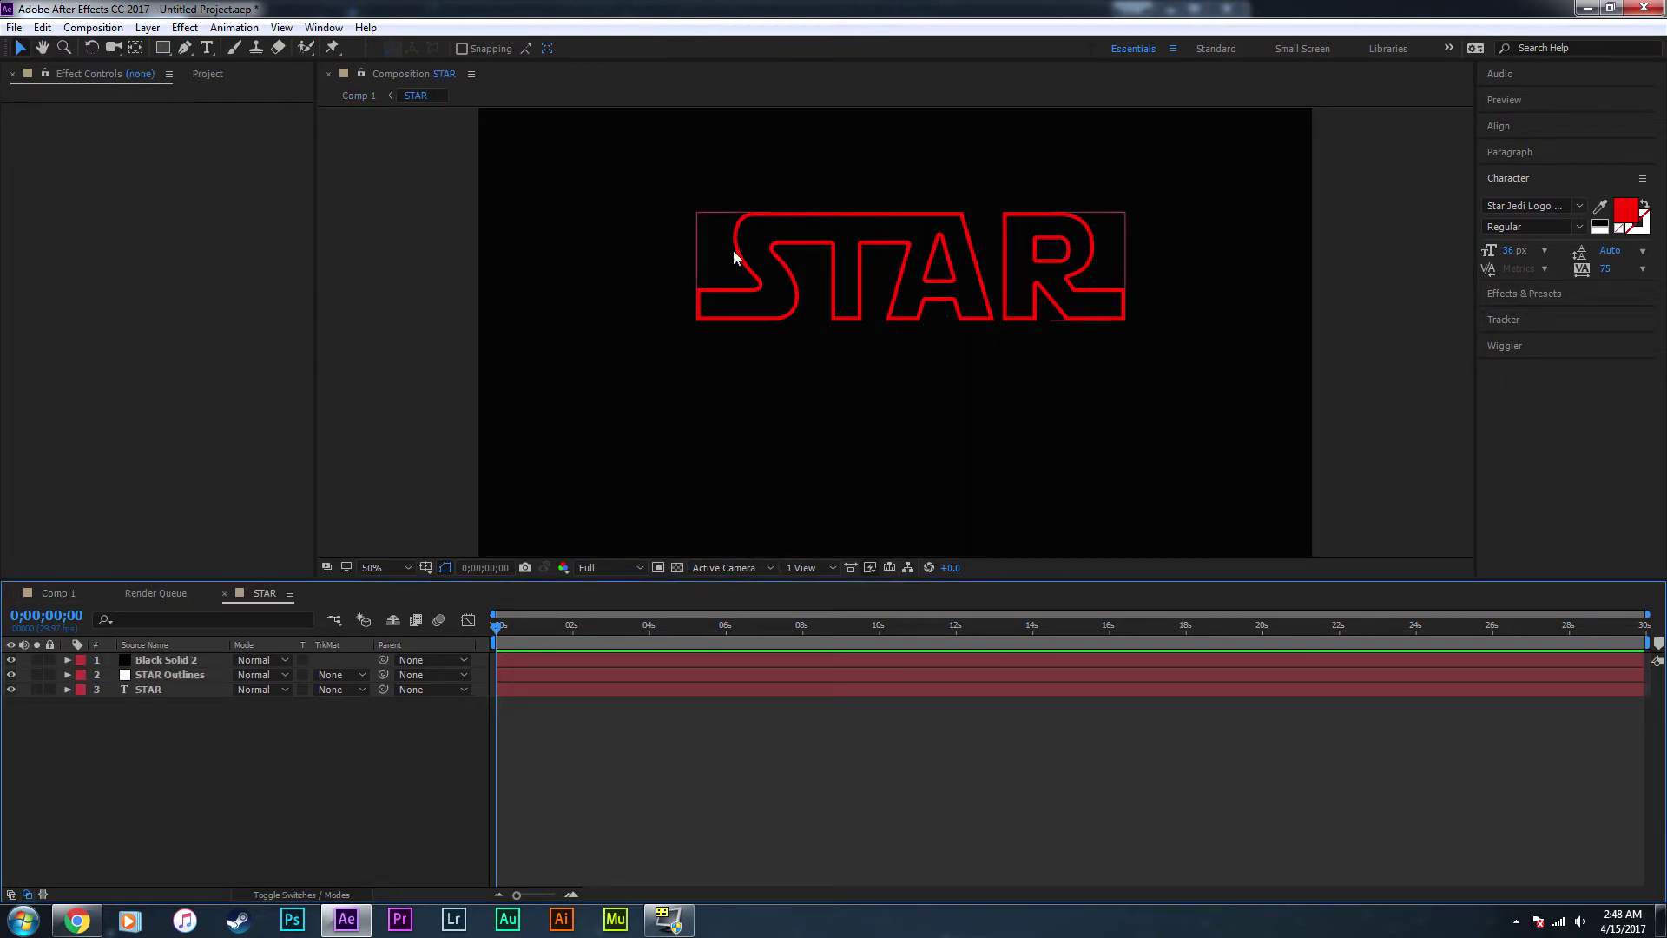
pyautogui.click(148, 27)
pyautogui.moveTo(399, 48)
pyautogui.click(479, 67)
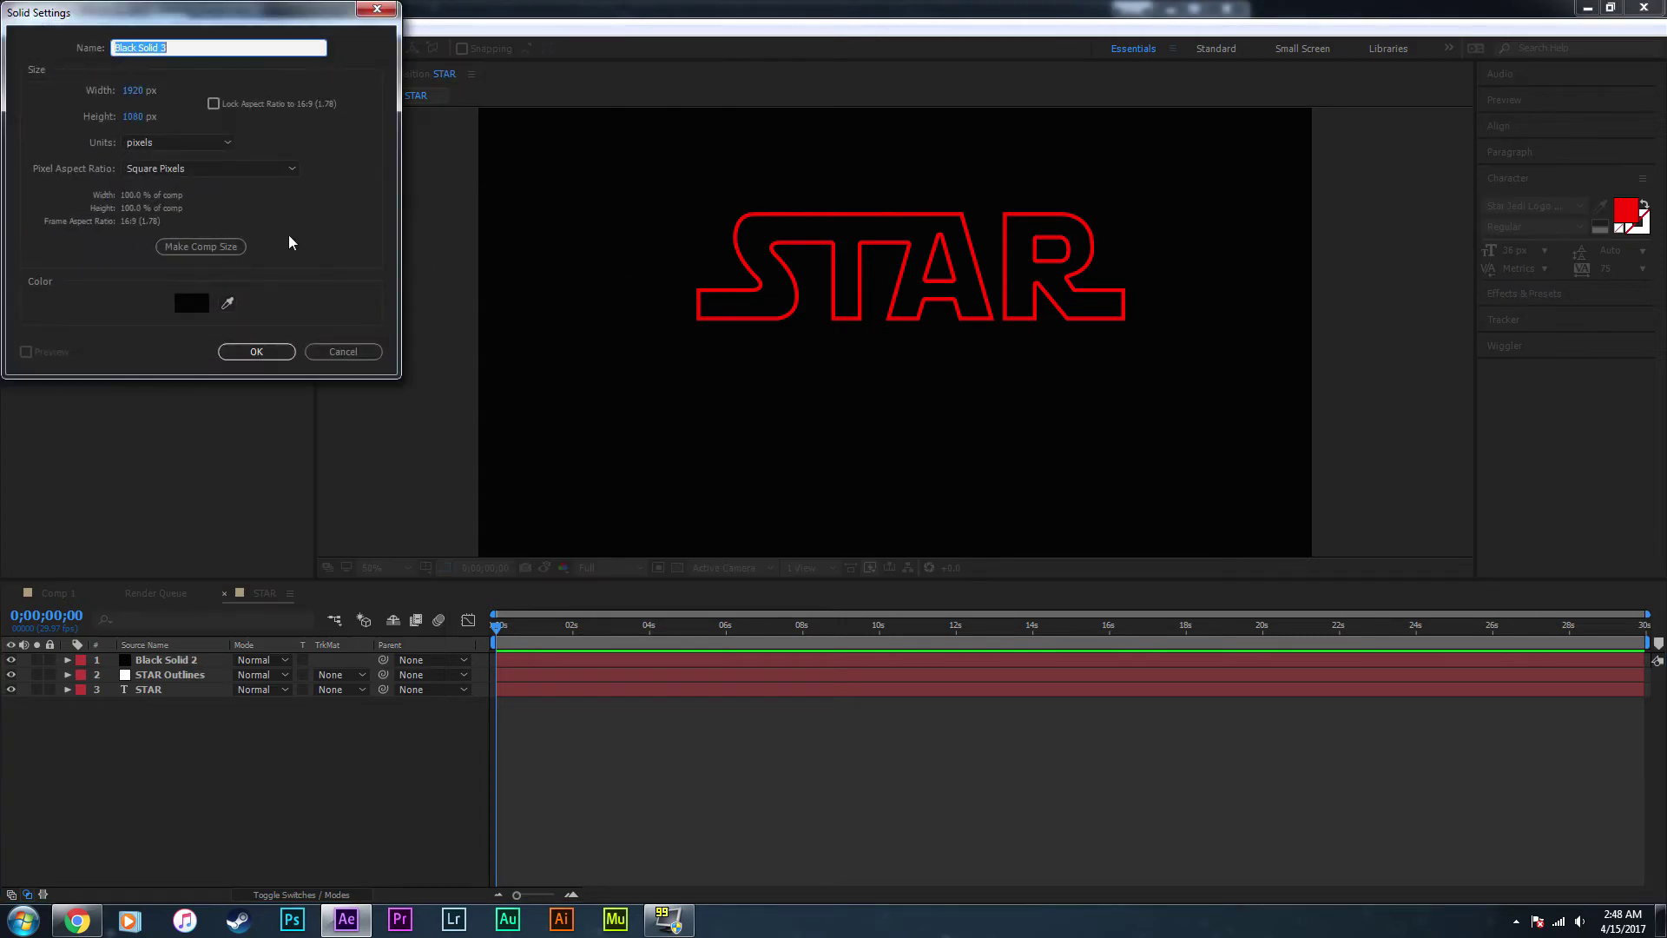
pyautogui.click(192, 302)
pyautogui.write('ff0000')
pyautogui.press('Return')
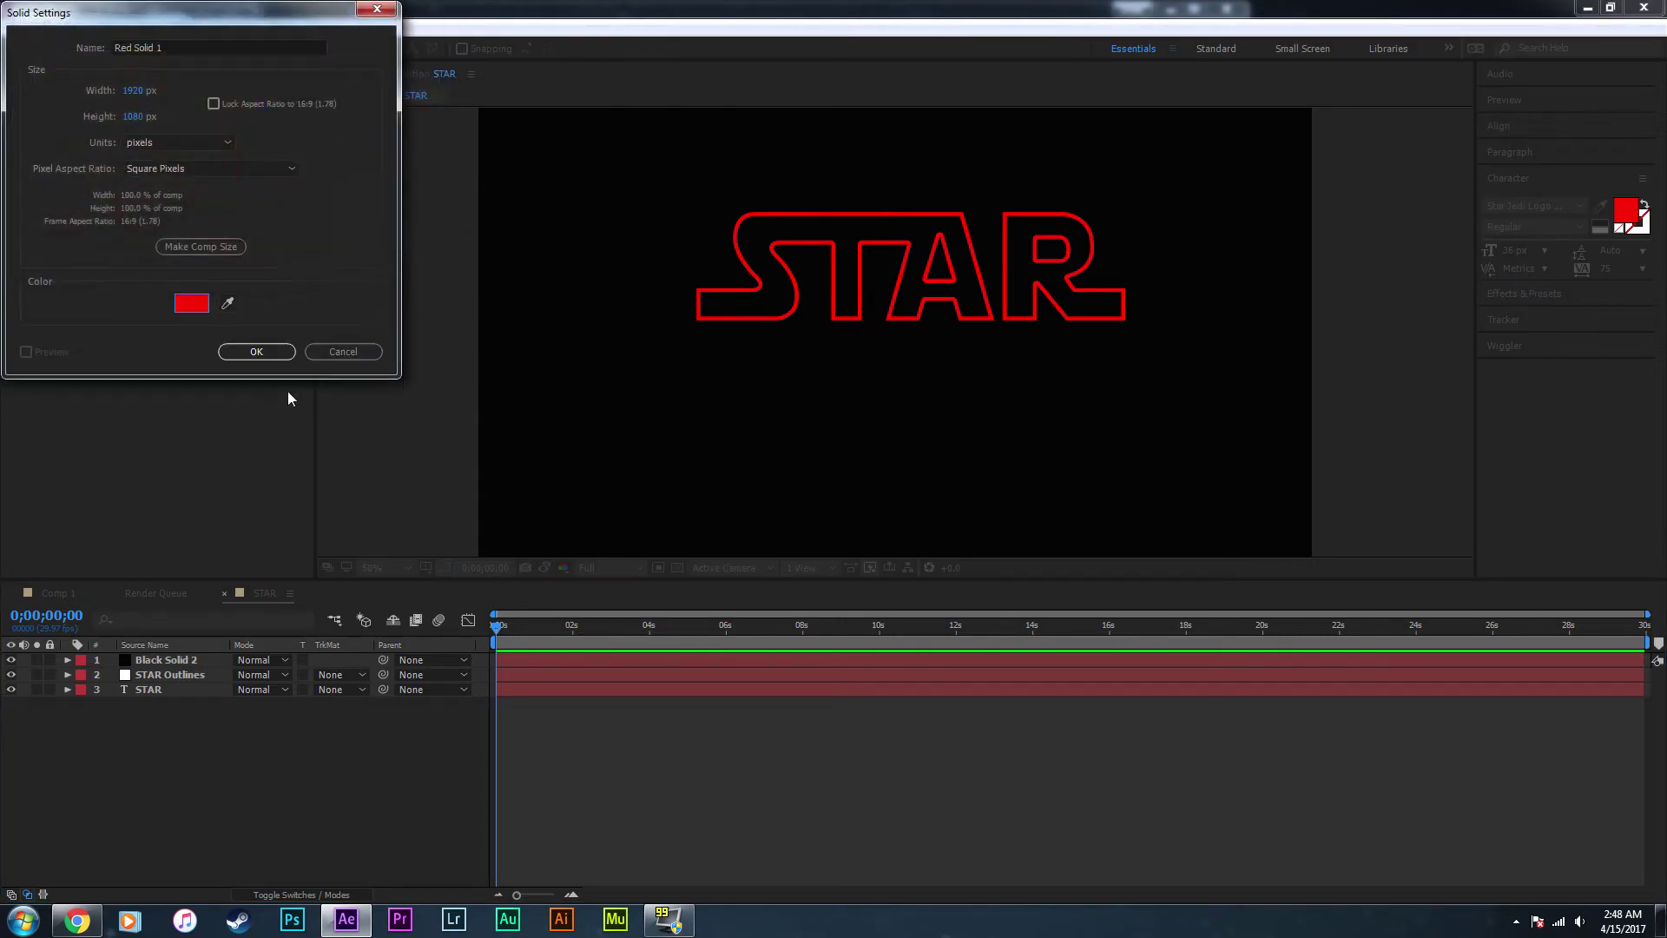
pyautogui.click(279, 356)
# - Add a second full-frame solid above the red one in dark red (4D0000)
pyautogui.click(148, 27)
pyautogui.moveTo(403, 48)
pyautogui.click(479, 67)
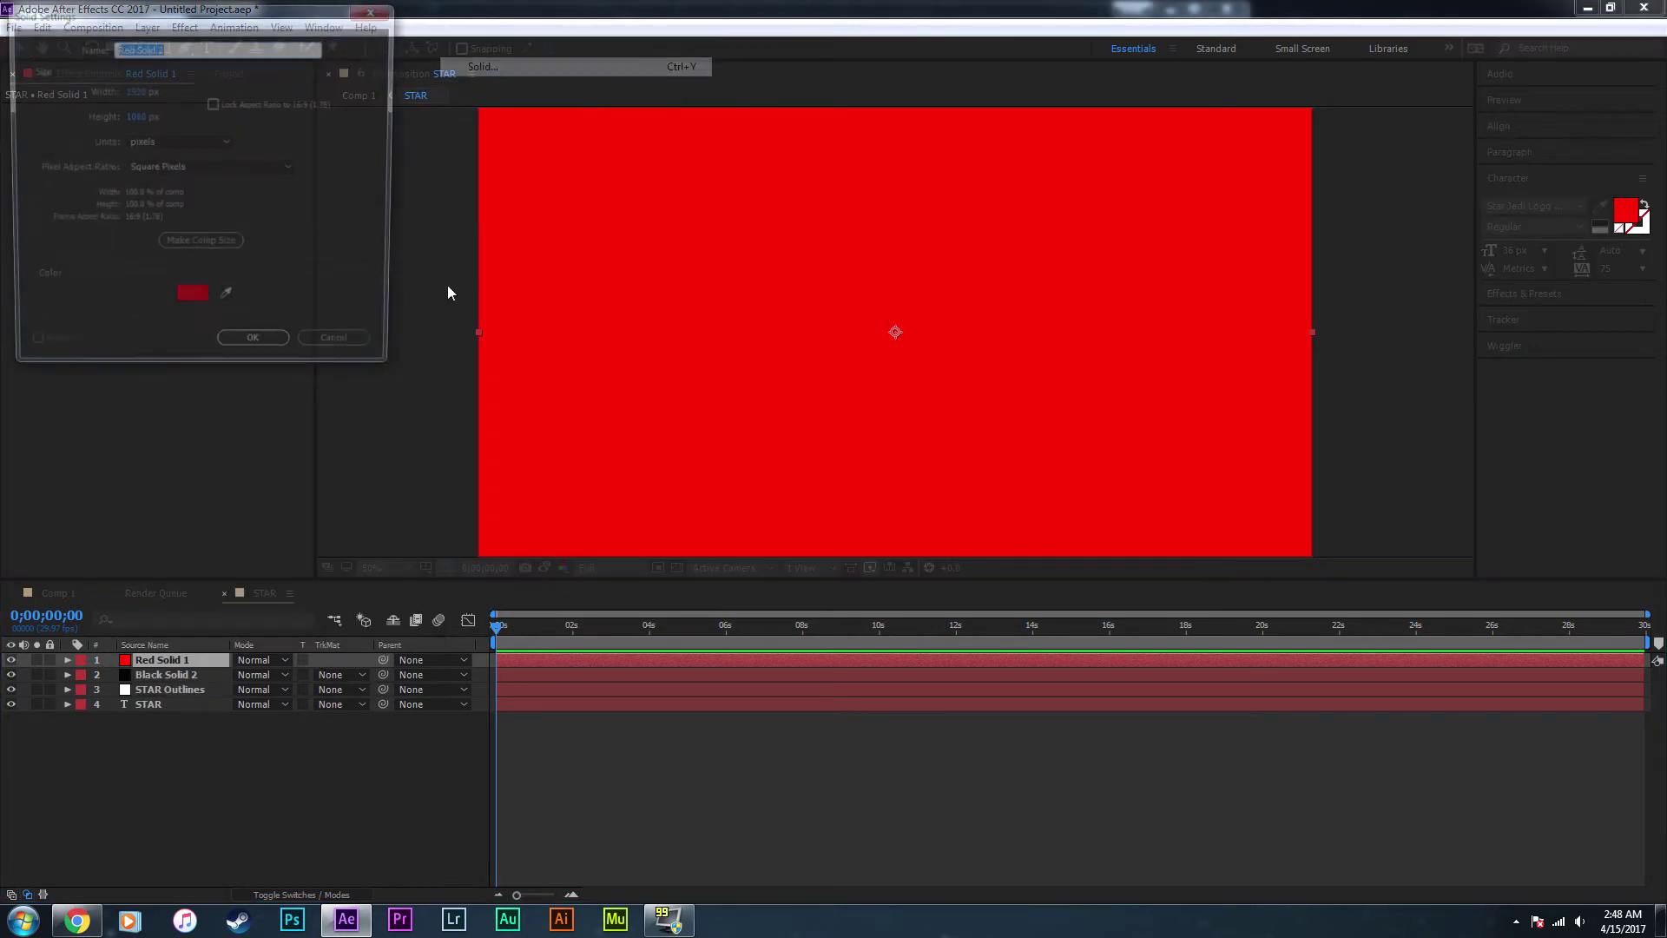
pyautogui.click(192, 302)
pyautogui.click(242, 199)
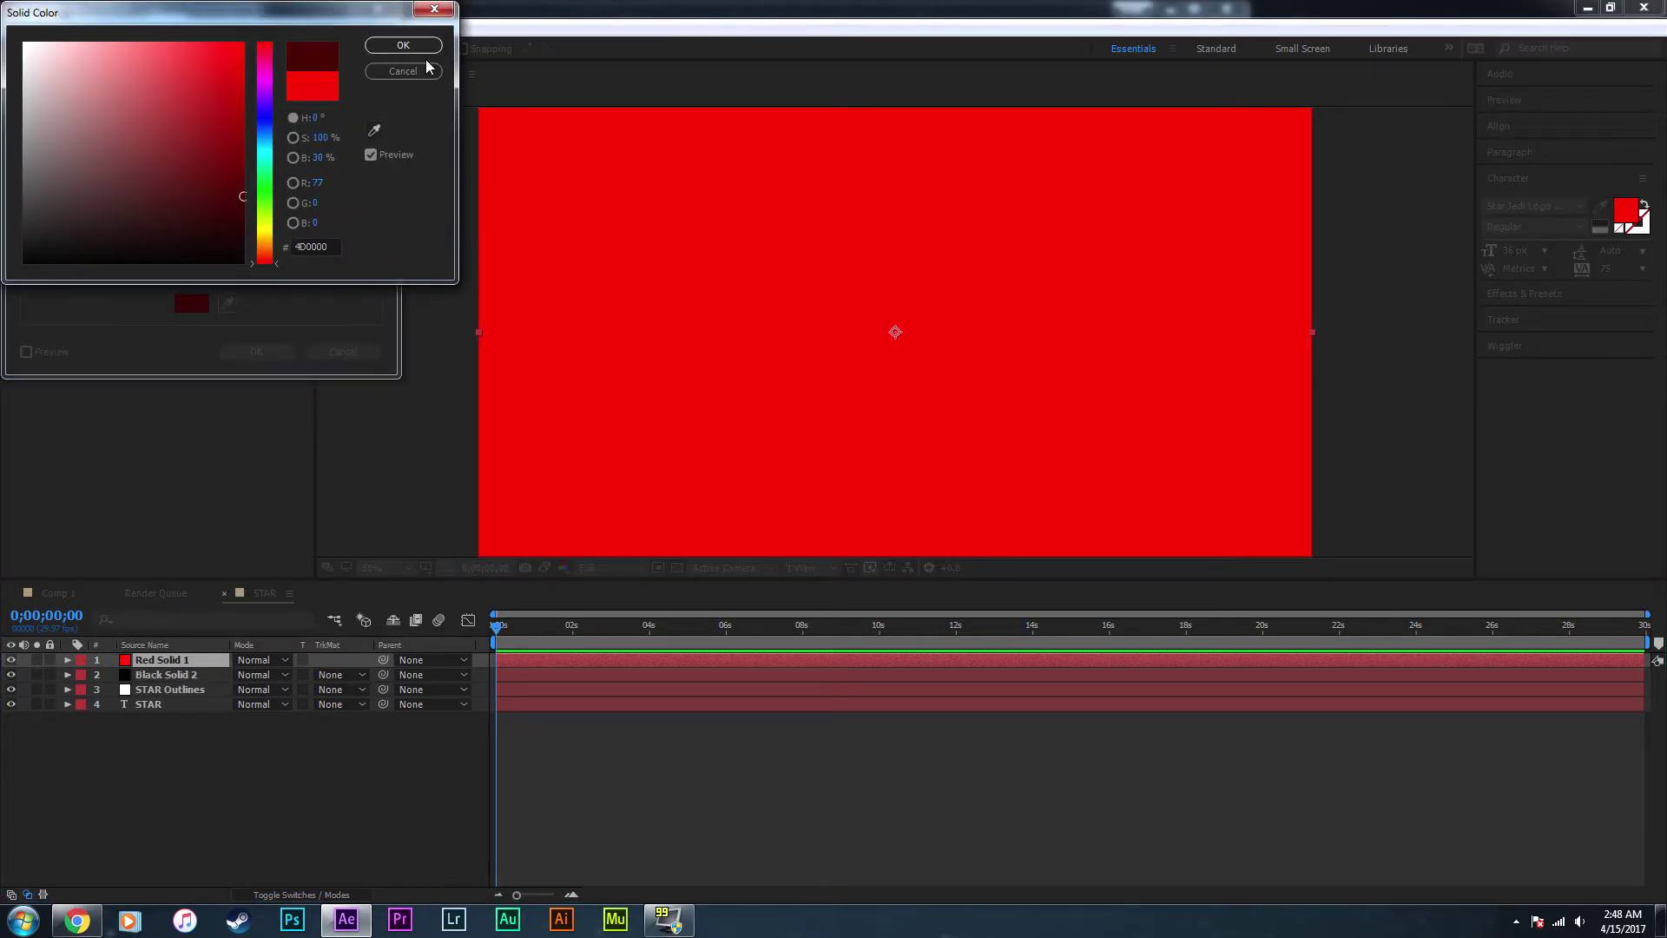
pyautogui.click(404, 45)
pyautogui.click(256, 351)
# - Draw an elliptical mask nearly filling the frame on the dark red solid and invert the mask
pyautogui.moveTo(166, 53); pyautogui.dragTo(204, 89)
pyautogui.moveTo(493, 118); pyautogui.dragTo(1299, 539)
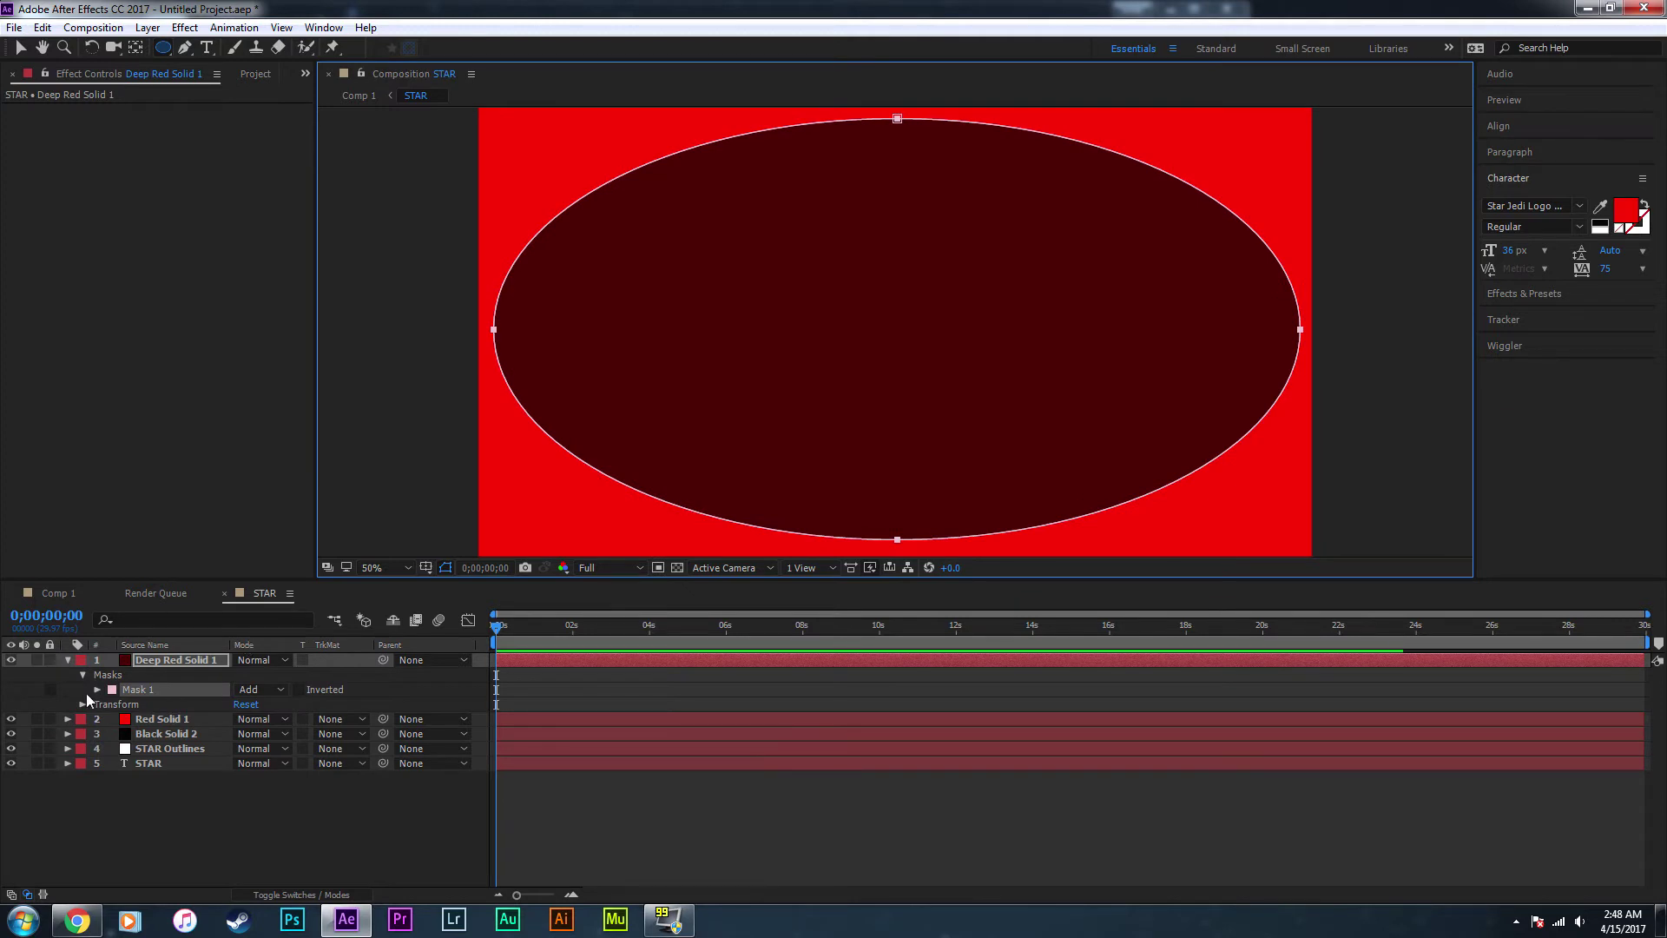
pyautogui.click(98, 690)
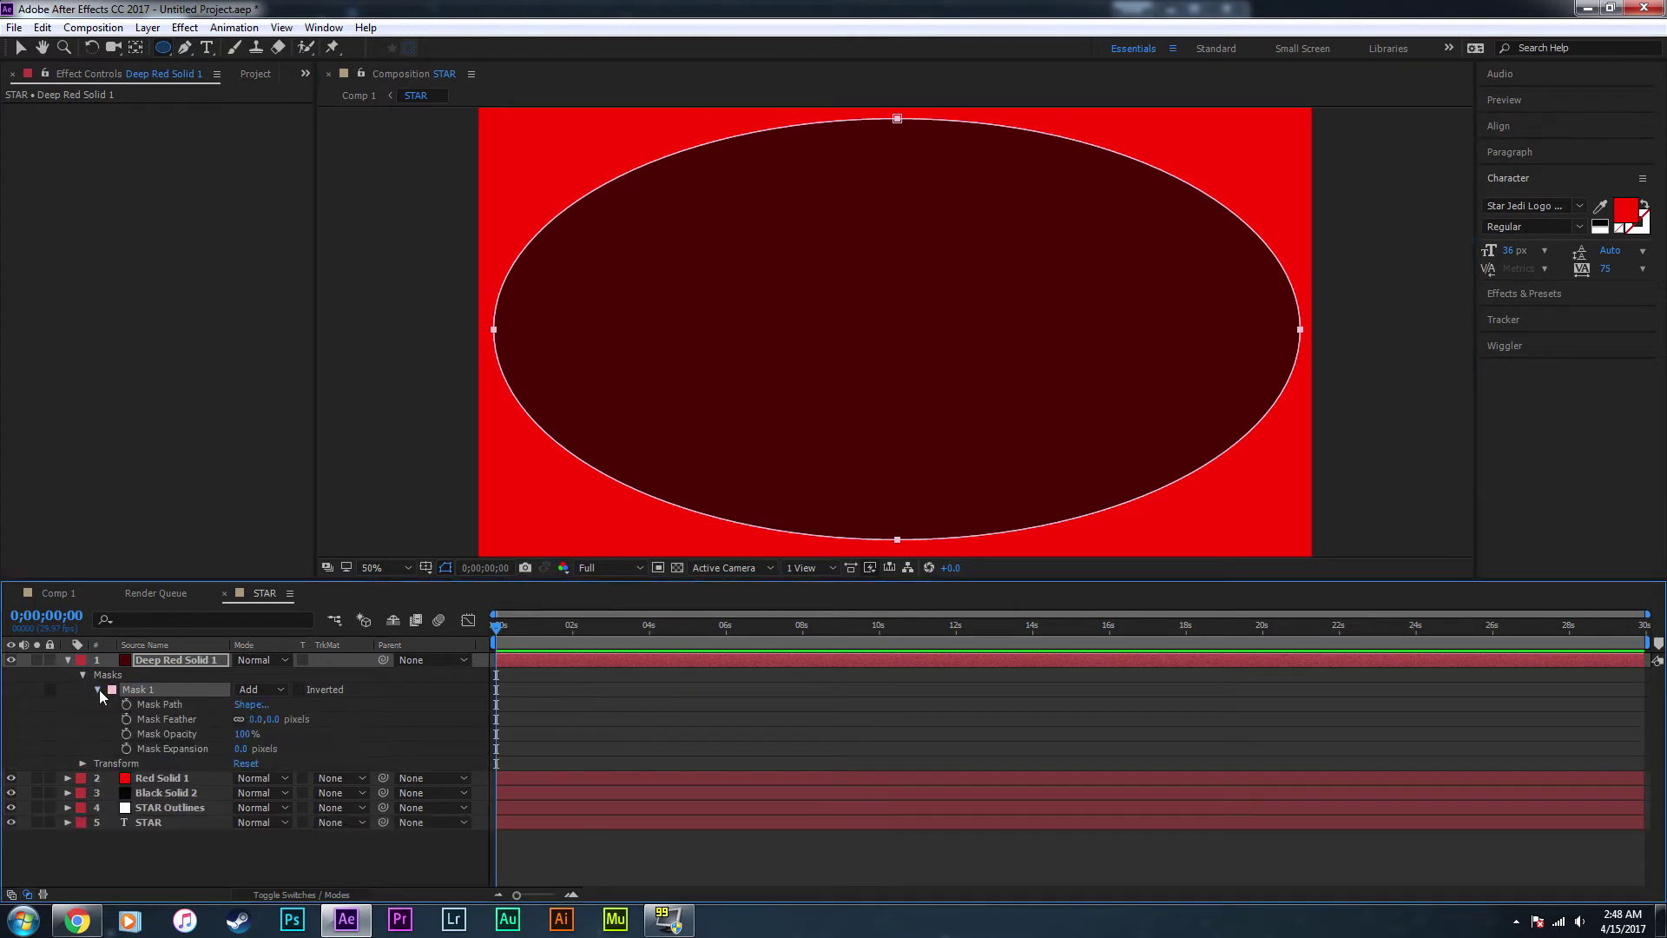
pyautogui.click(299, 690)
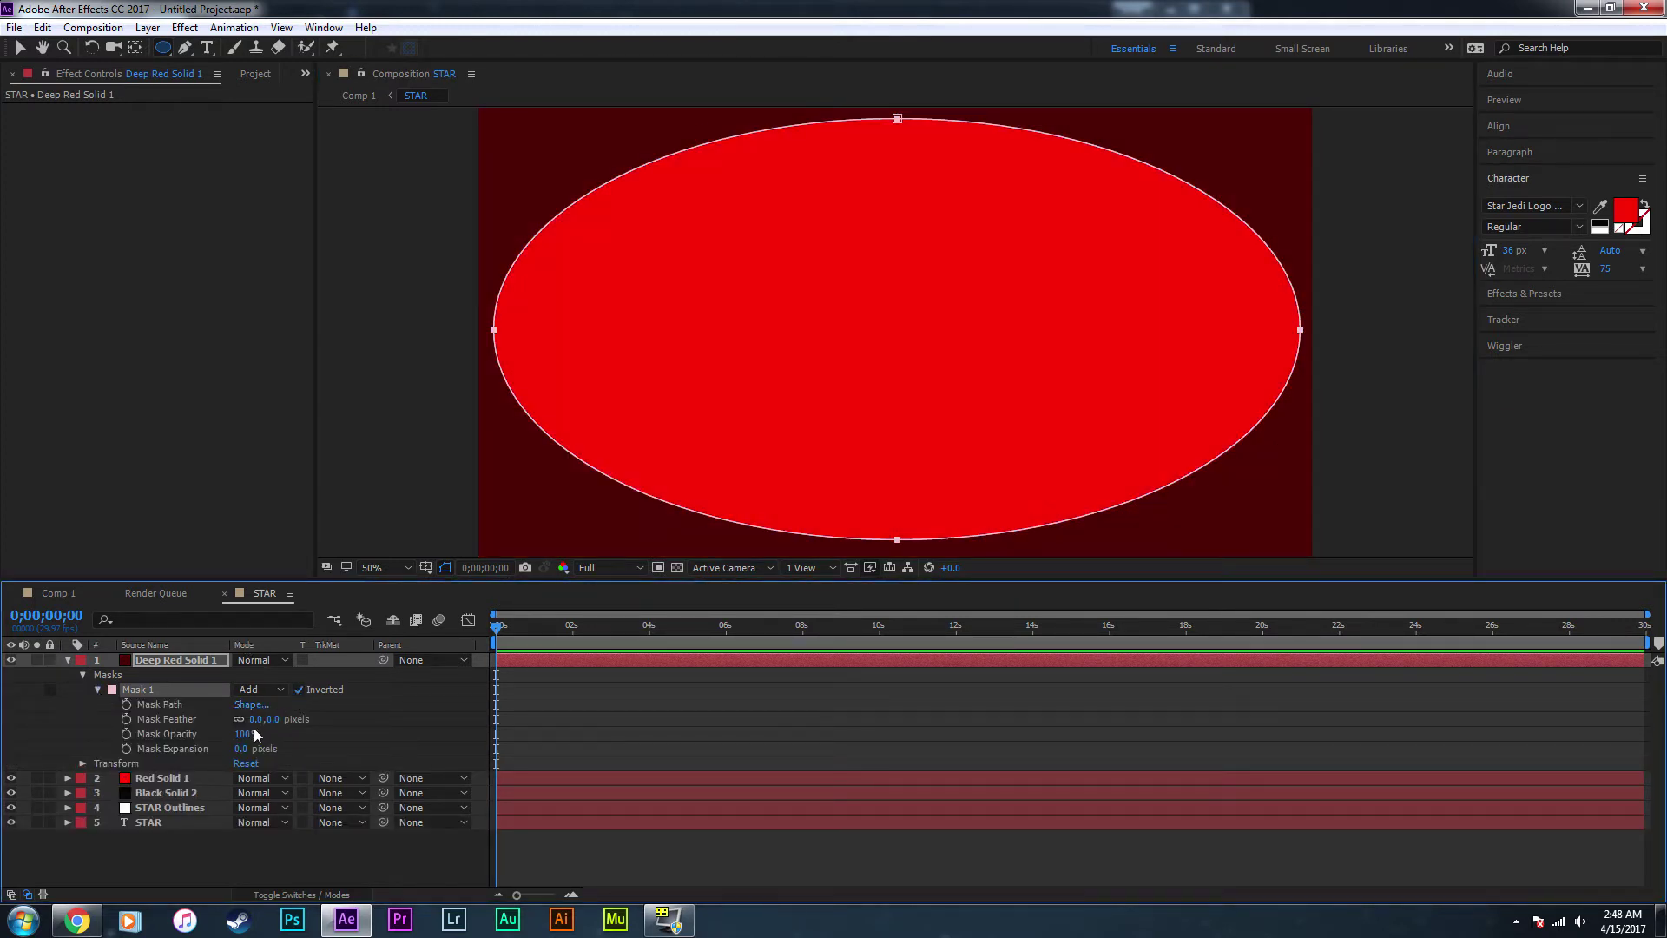
# - Feather the dark red solid's mask by about 470 pixels and set its expansion to about -122 pixels
pyautogui.moveTo(256, 719); pyautogui.dragTo(670, 734)
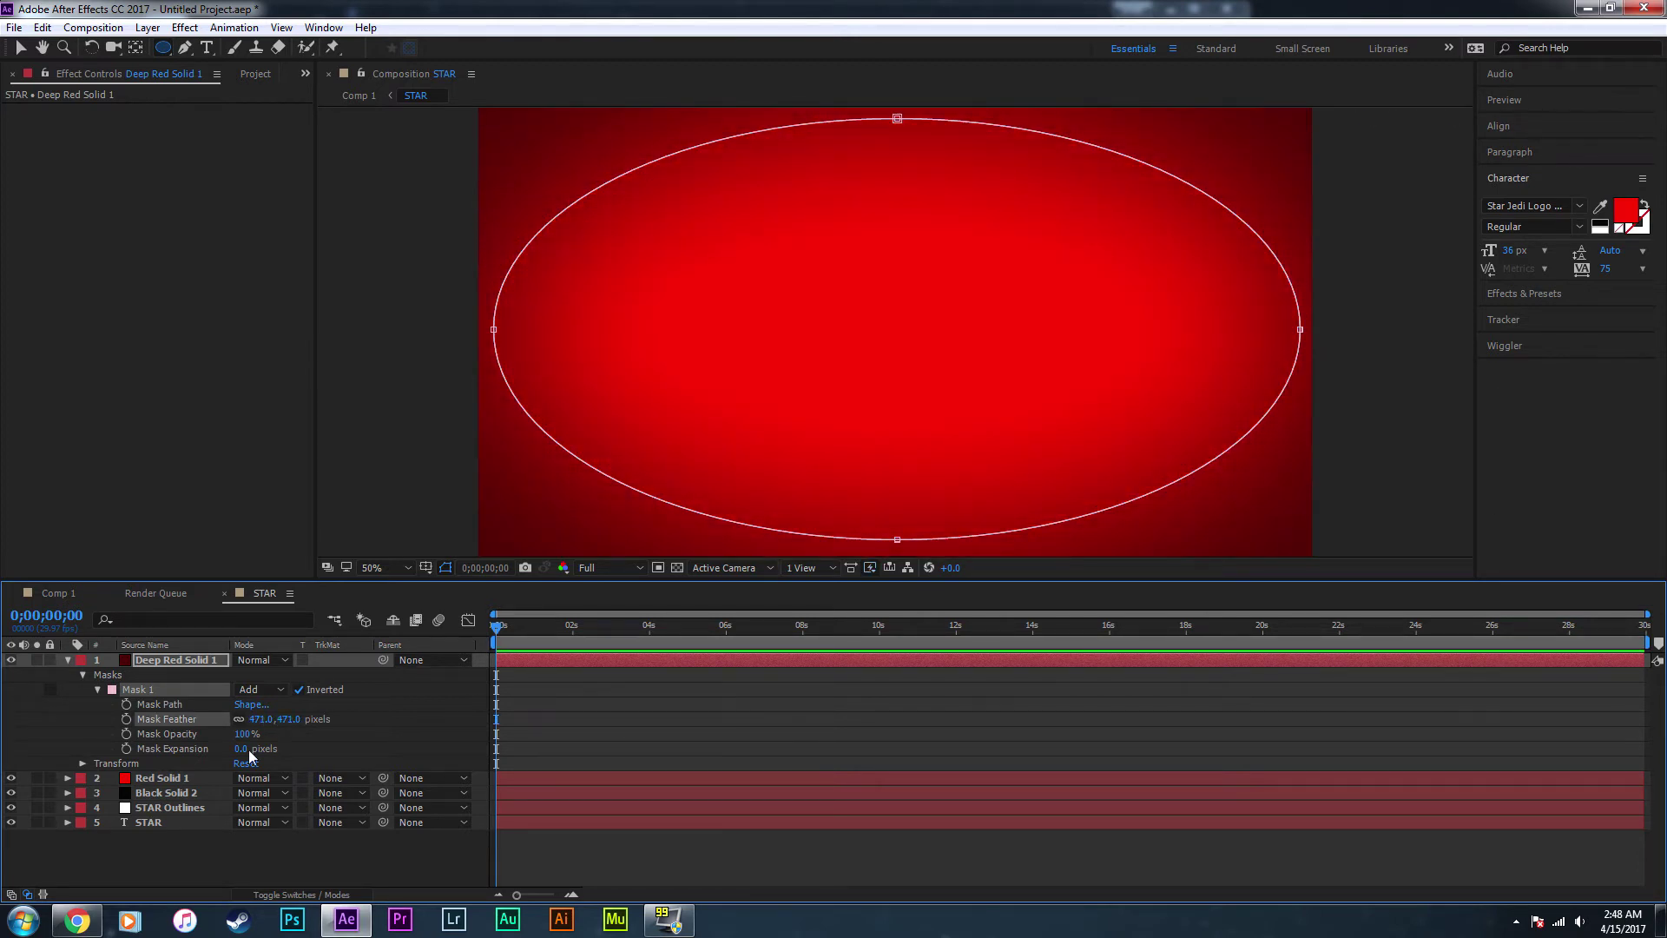
pyautogui.moveTo(240, 748); pyautogui.dragTo(331, 738)
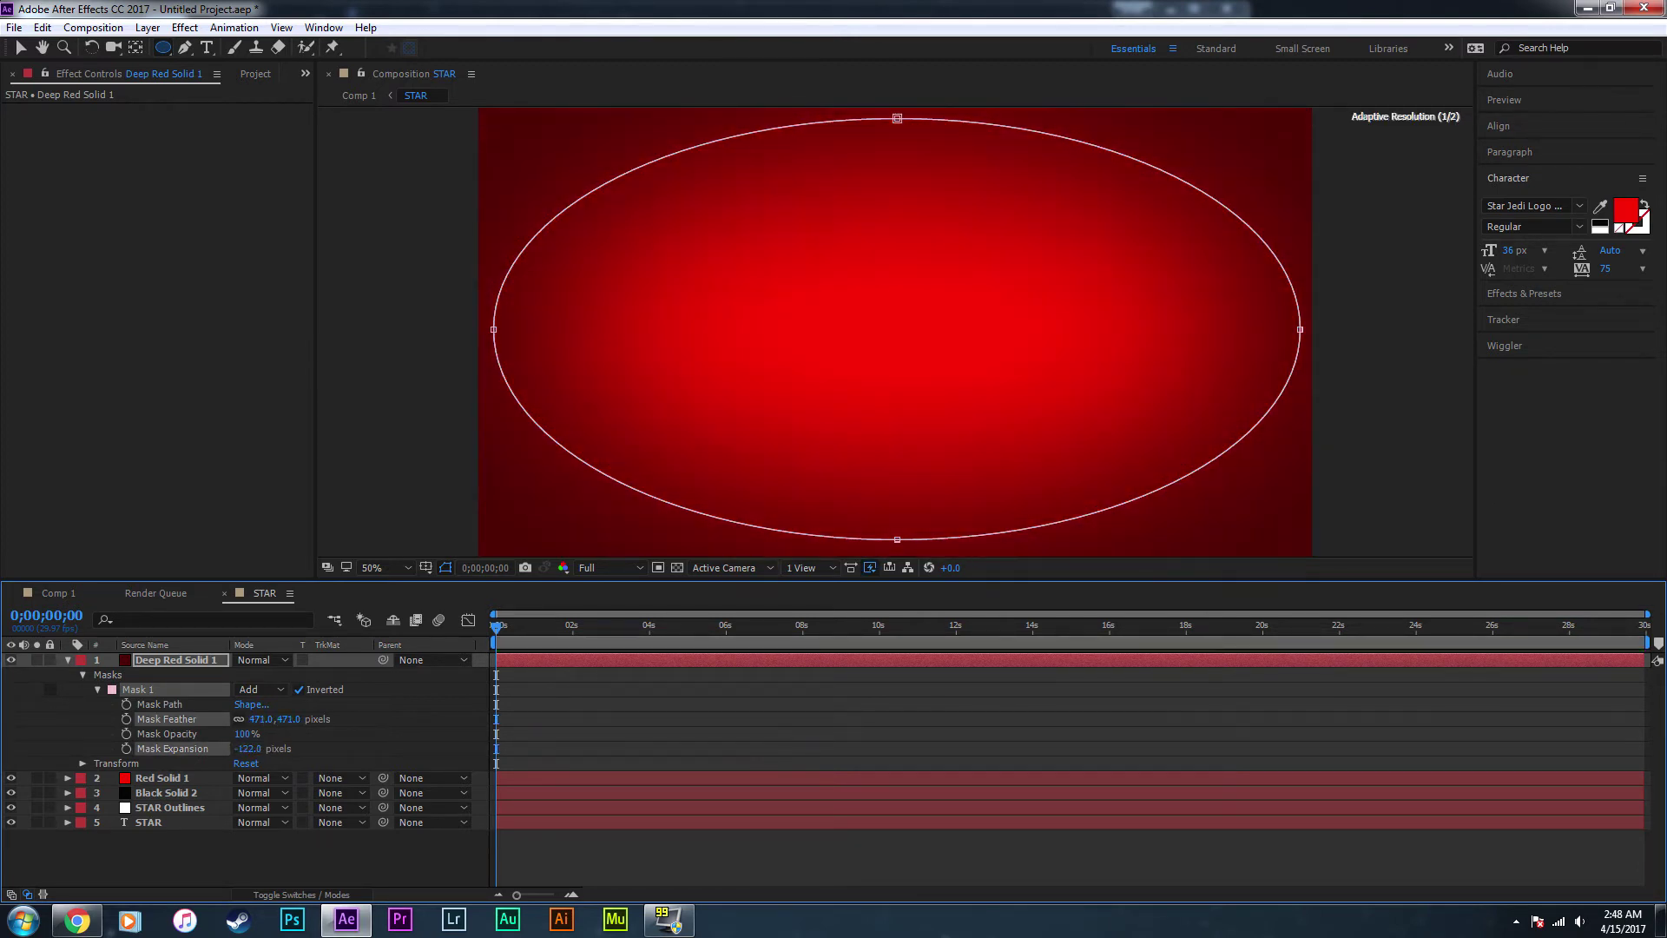
pyautogui.click(67, 661)
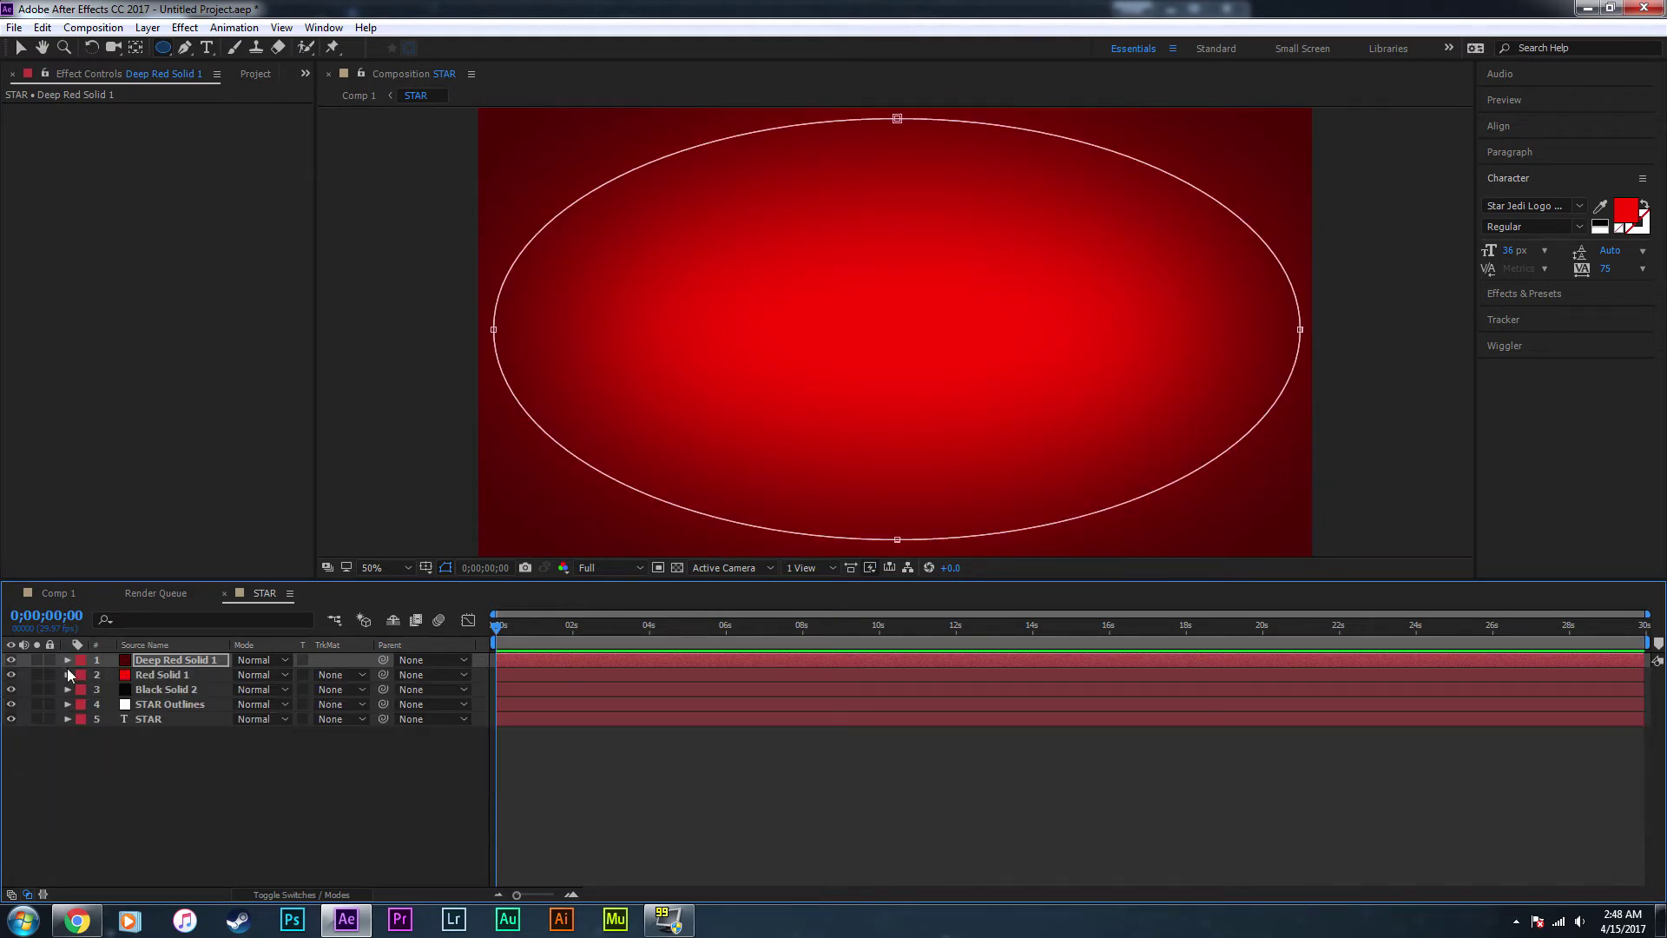
# - Pre-compose the dark red and red solids together under the default name Pre-comp 1
pyautogui.keyDown('shift'); pyautogui.click(168, 673); pyautogui.keyUp('shift')
pyautogui.rightClick(168, 674)
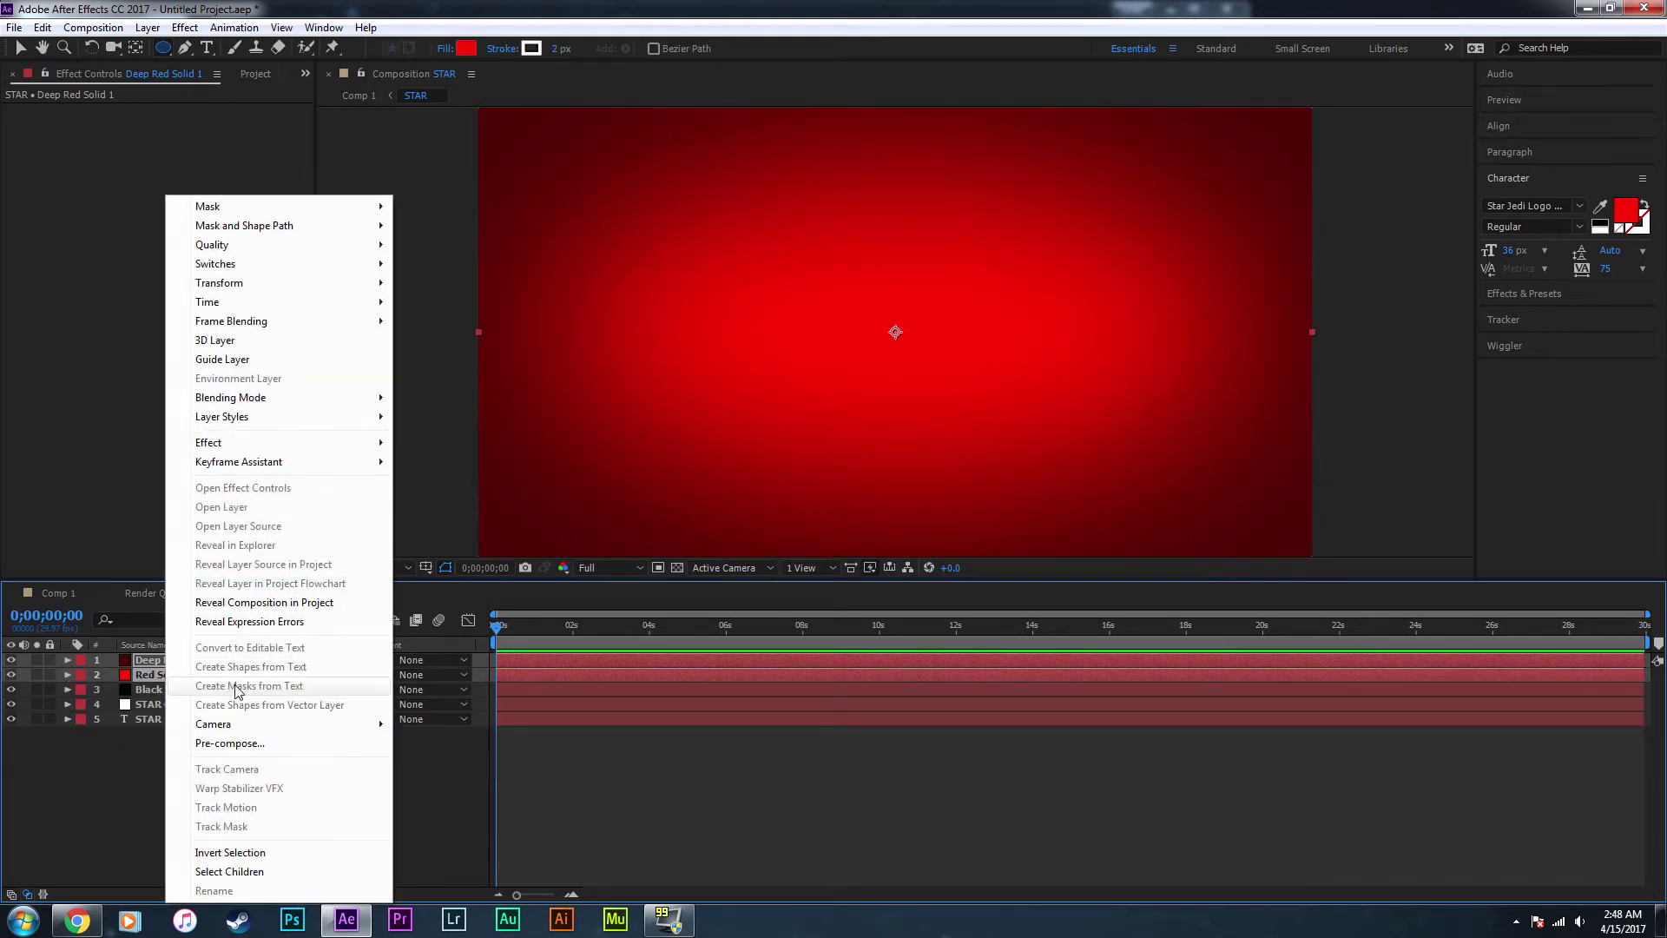
pyautogui.click(224, 744)
pyautogui.click(882, 558)
# - Move Pre-comp 1 below the STAR text layer and set its track matte to Alpha Matte "STAR"
pyautogui.moveTo(161, 660); pyautogui.dragTo(168, 709)
pyautogui.click(164, 691)
pyautogui.click(338, 712)
pyautogui.click(339, 706)
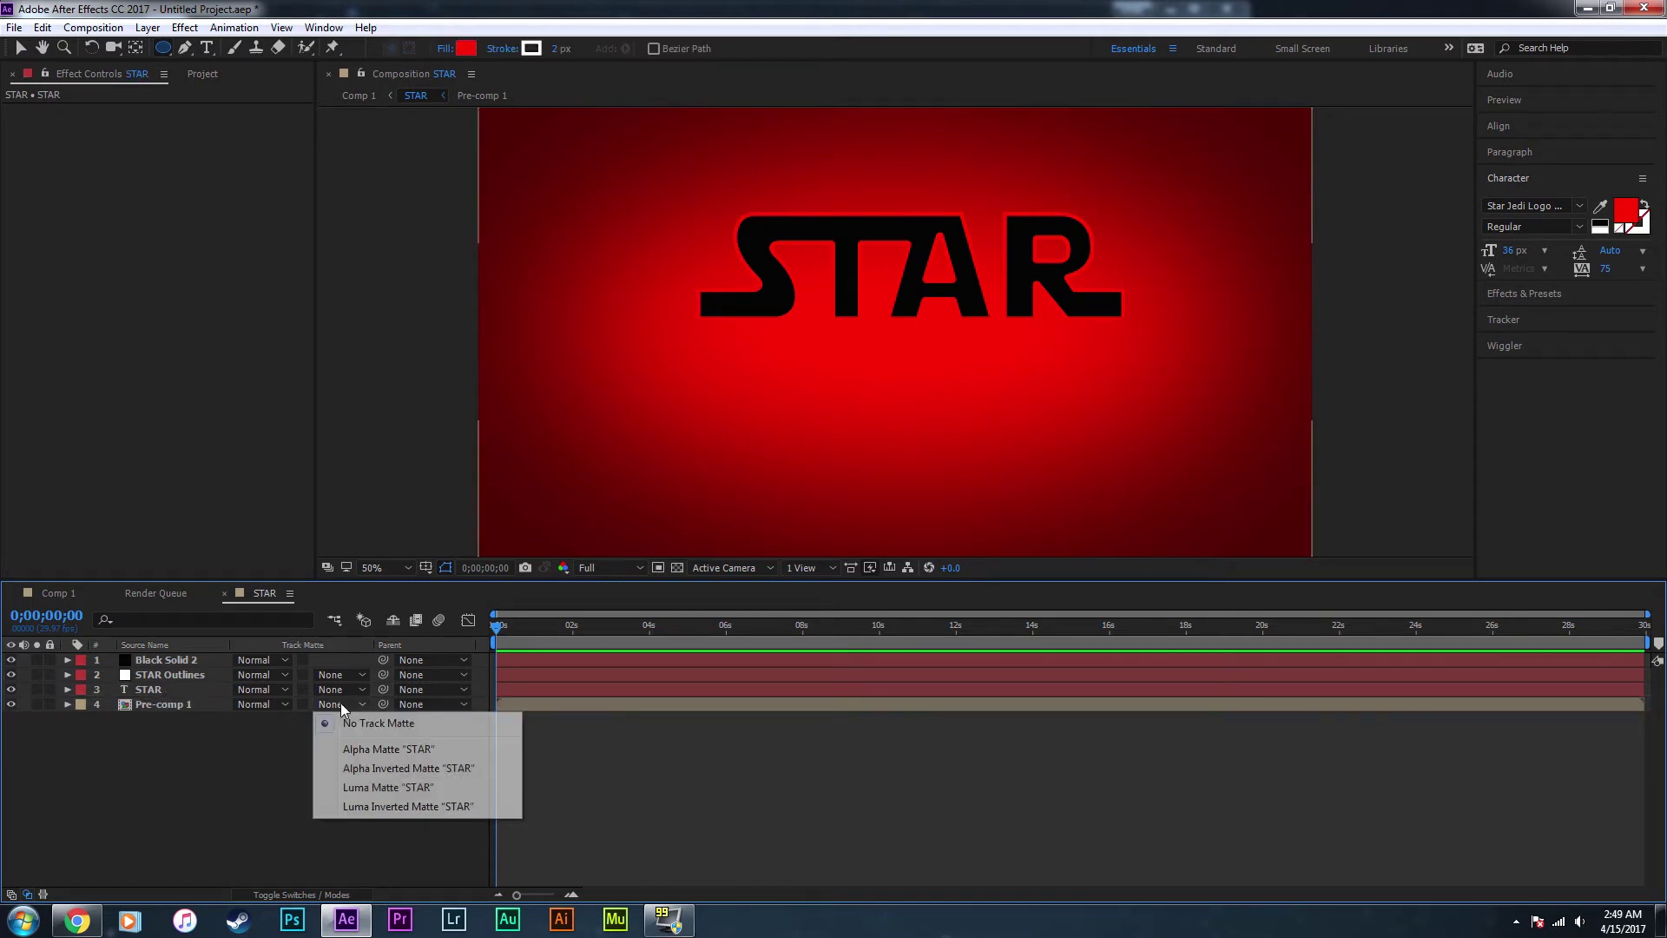
pyautogui.click(352, 750)
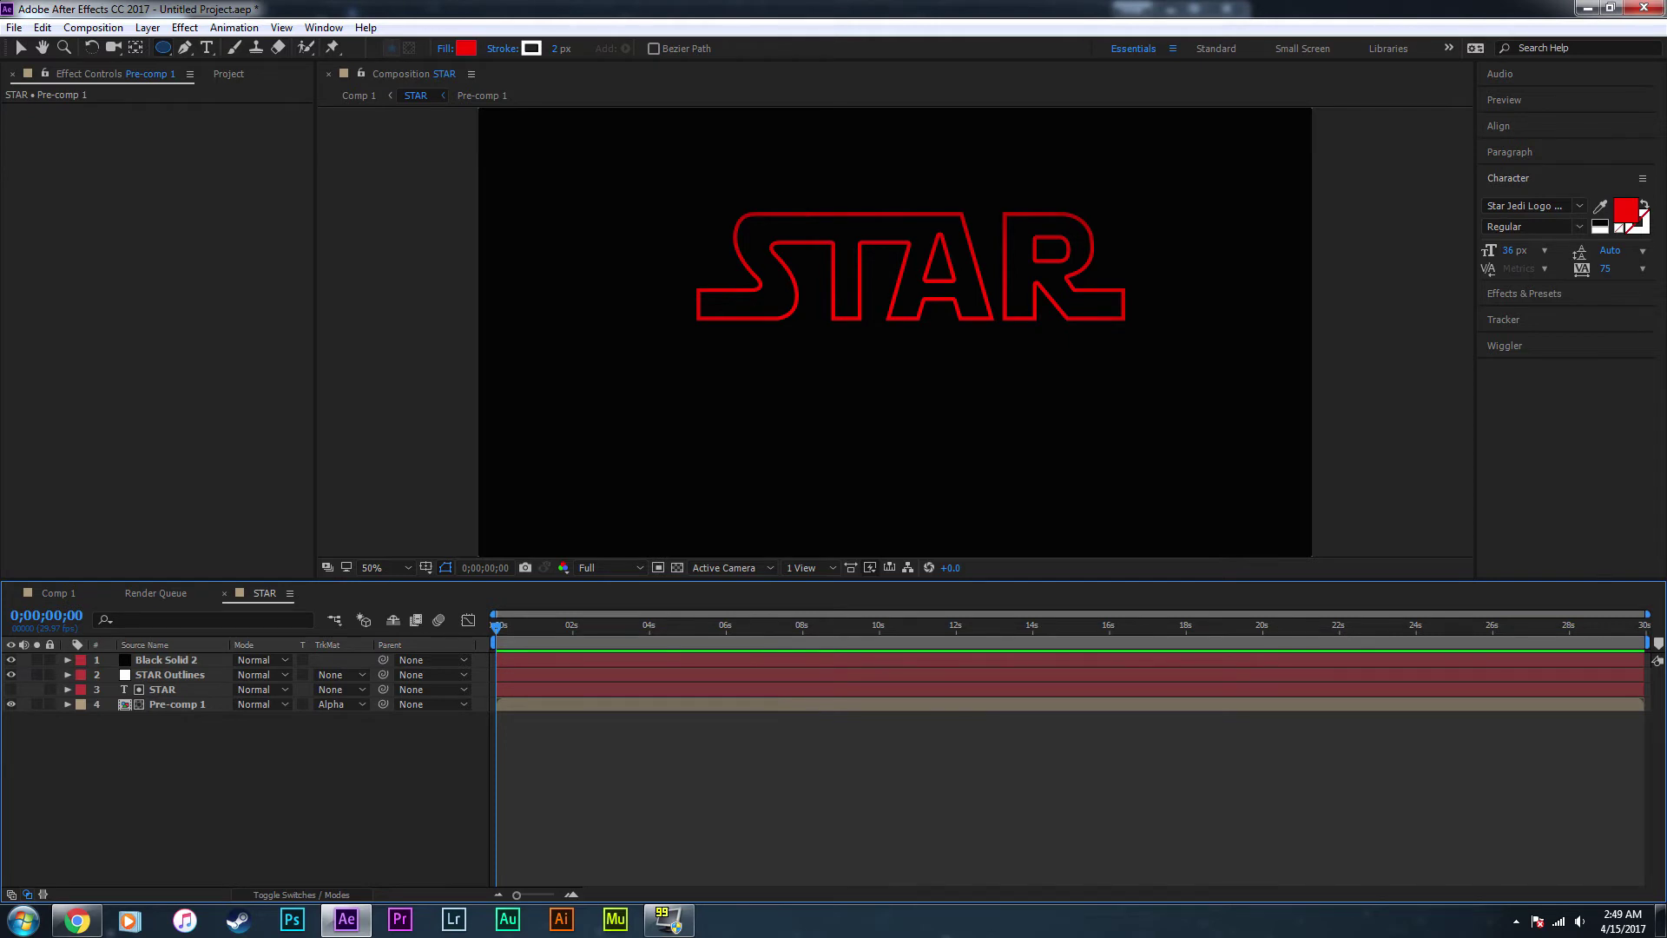
# - Copy Pre-comp 1 into the WARS composition and place it below the WARS text layer, using that text as its alpha matte
pyautogui.click(188, 705)
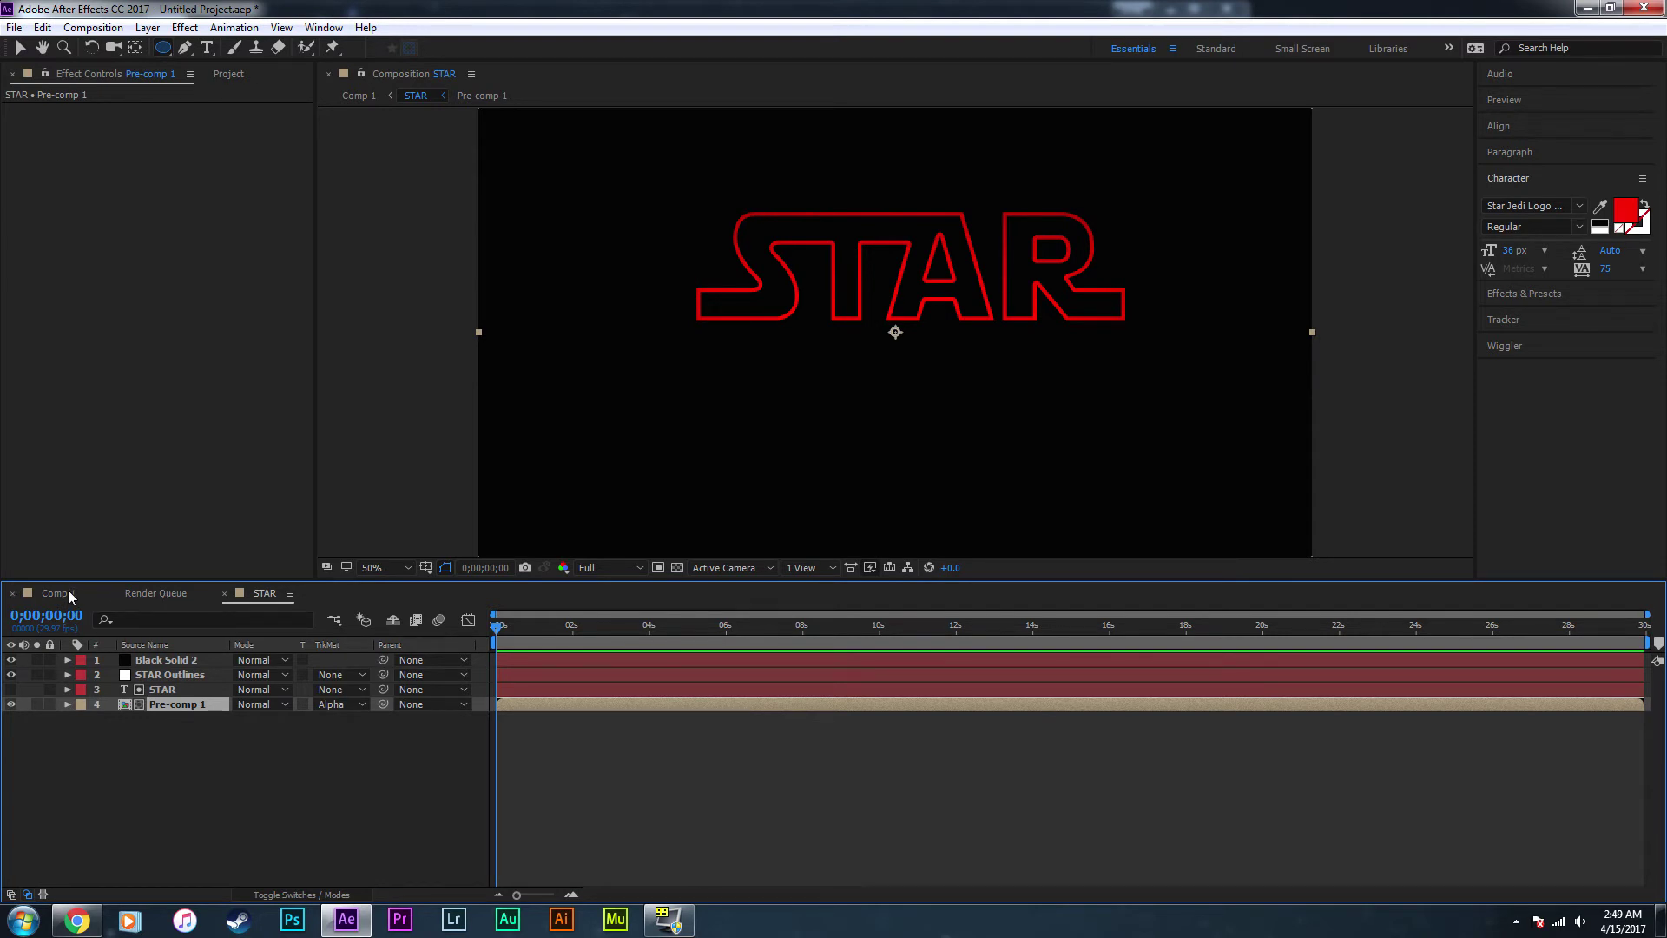
pyautogui.click(69, 595)
pyautogui.doubleClick(186, 698)
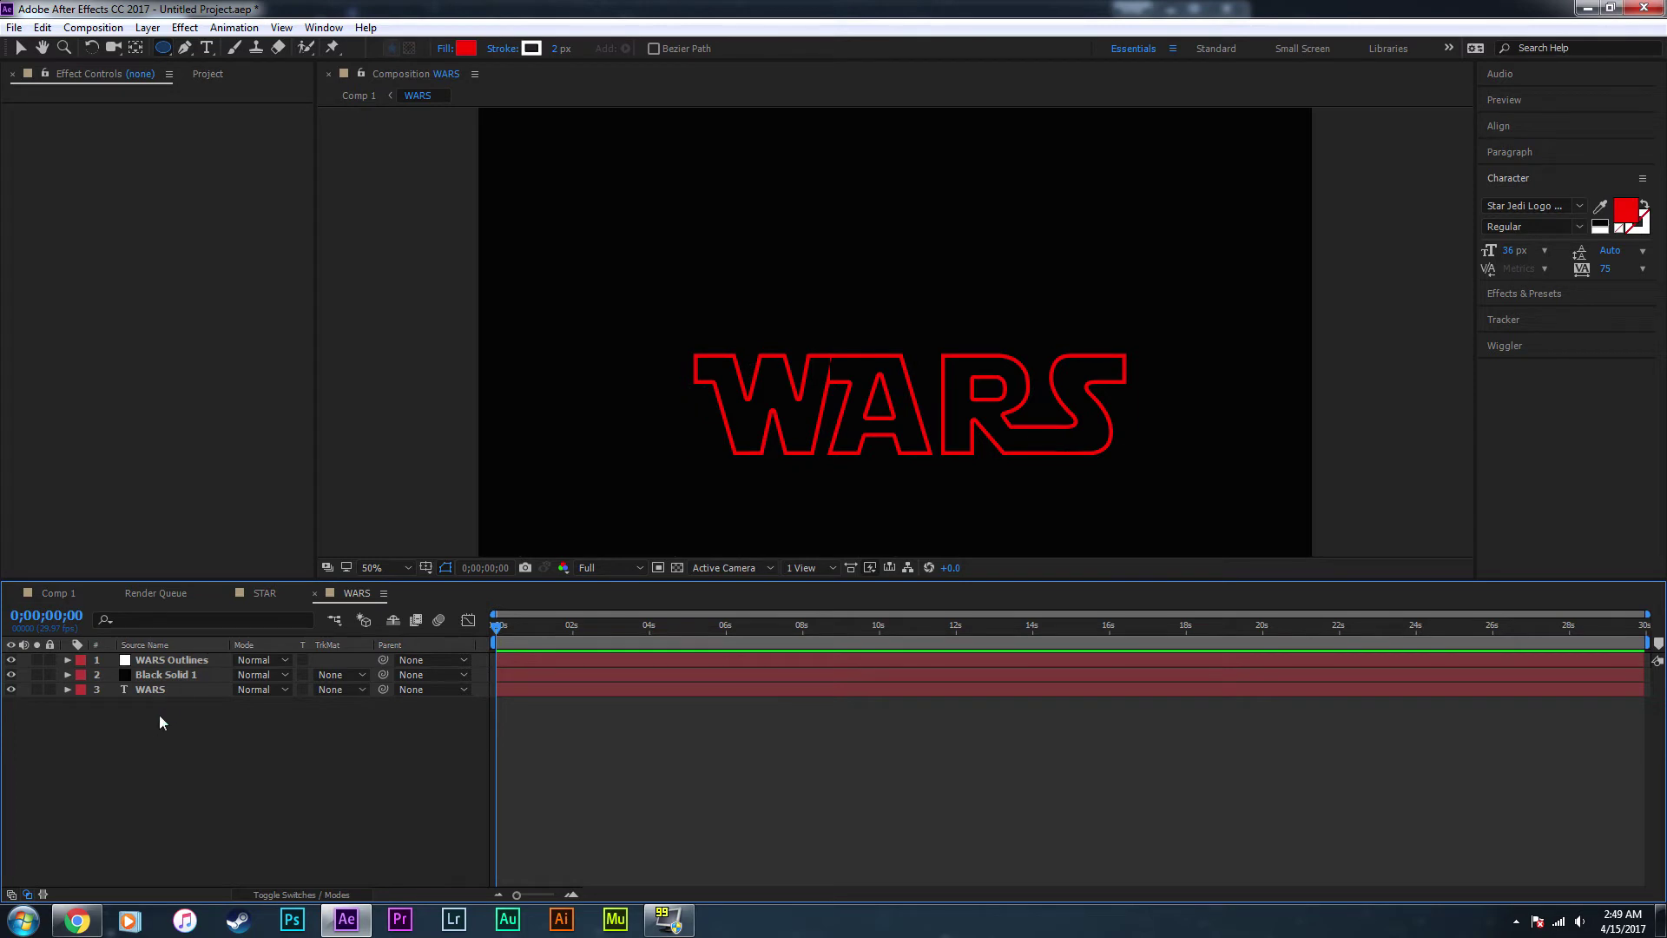
pyautogui.hotkey('ctrl', 'v')
pyautogui.moveTo(161, 660); pyautogui.dragTo(165, 708)
pyautogui.click(353, 704)
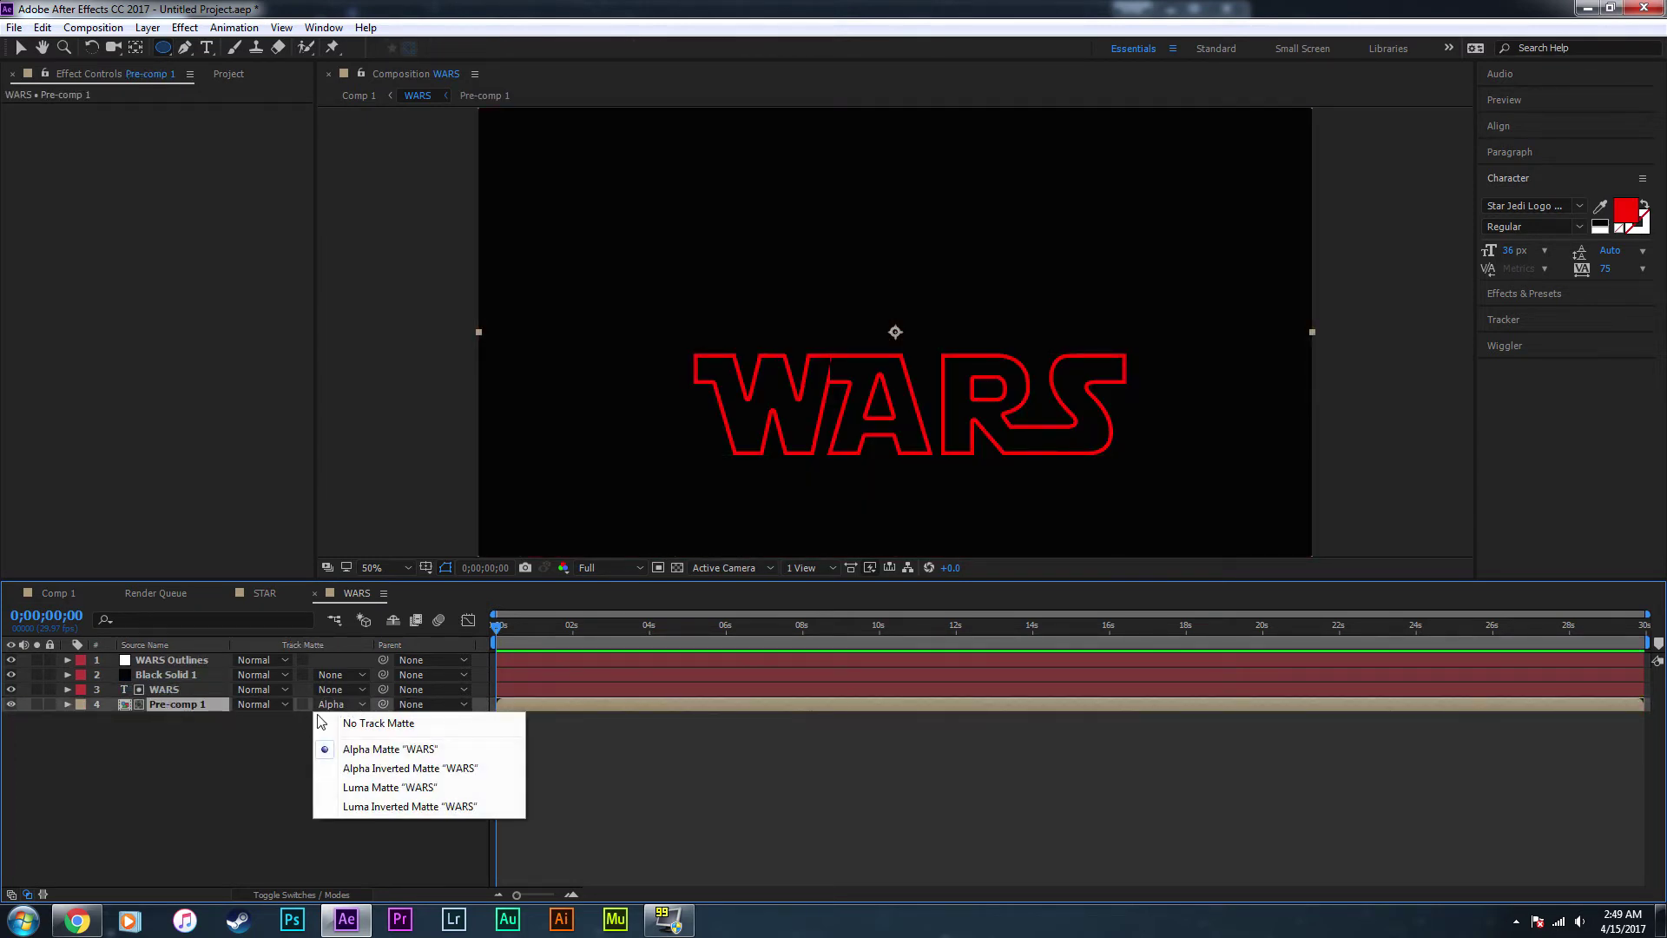
pyautogui.click(171, 741)
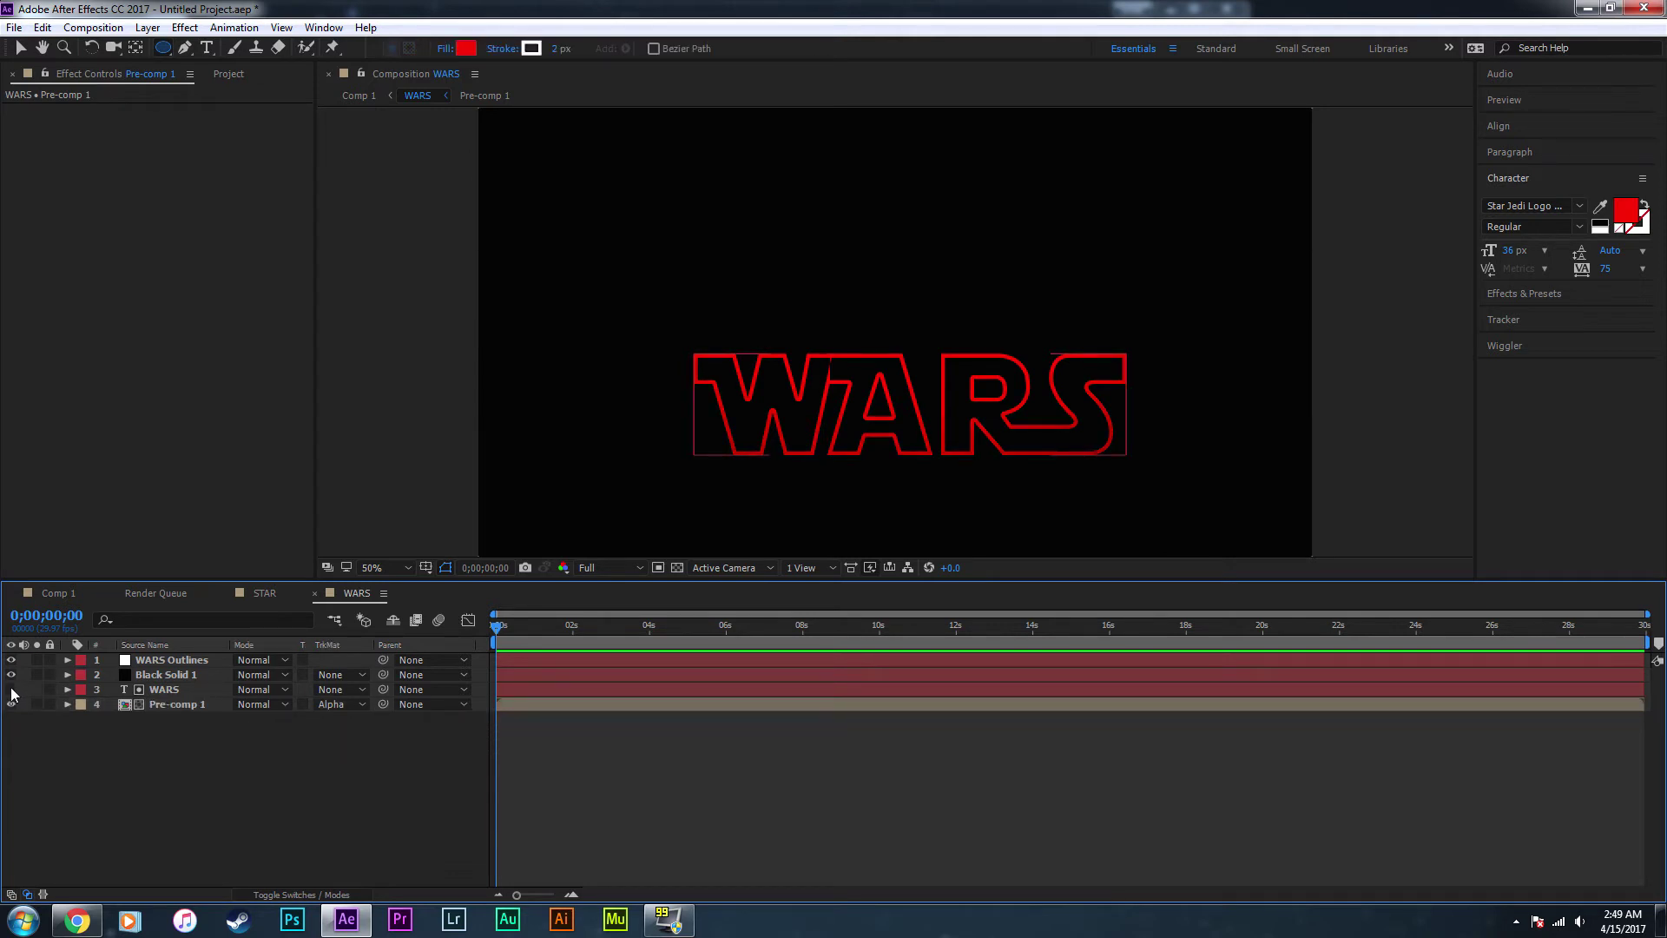
# - Hide the WARS text layer that serves as the track matte
pyautogui.click(151, 690)
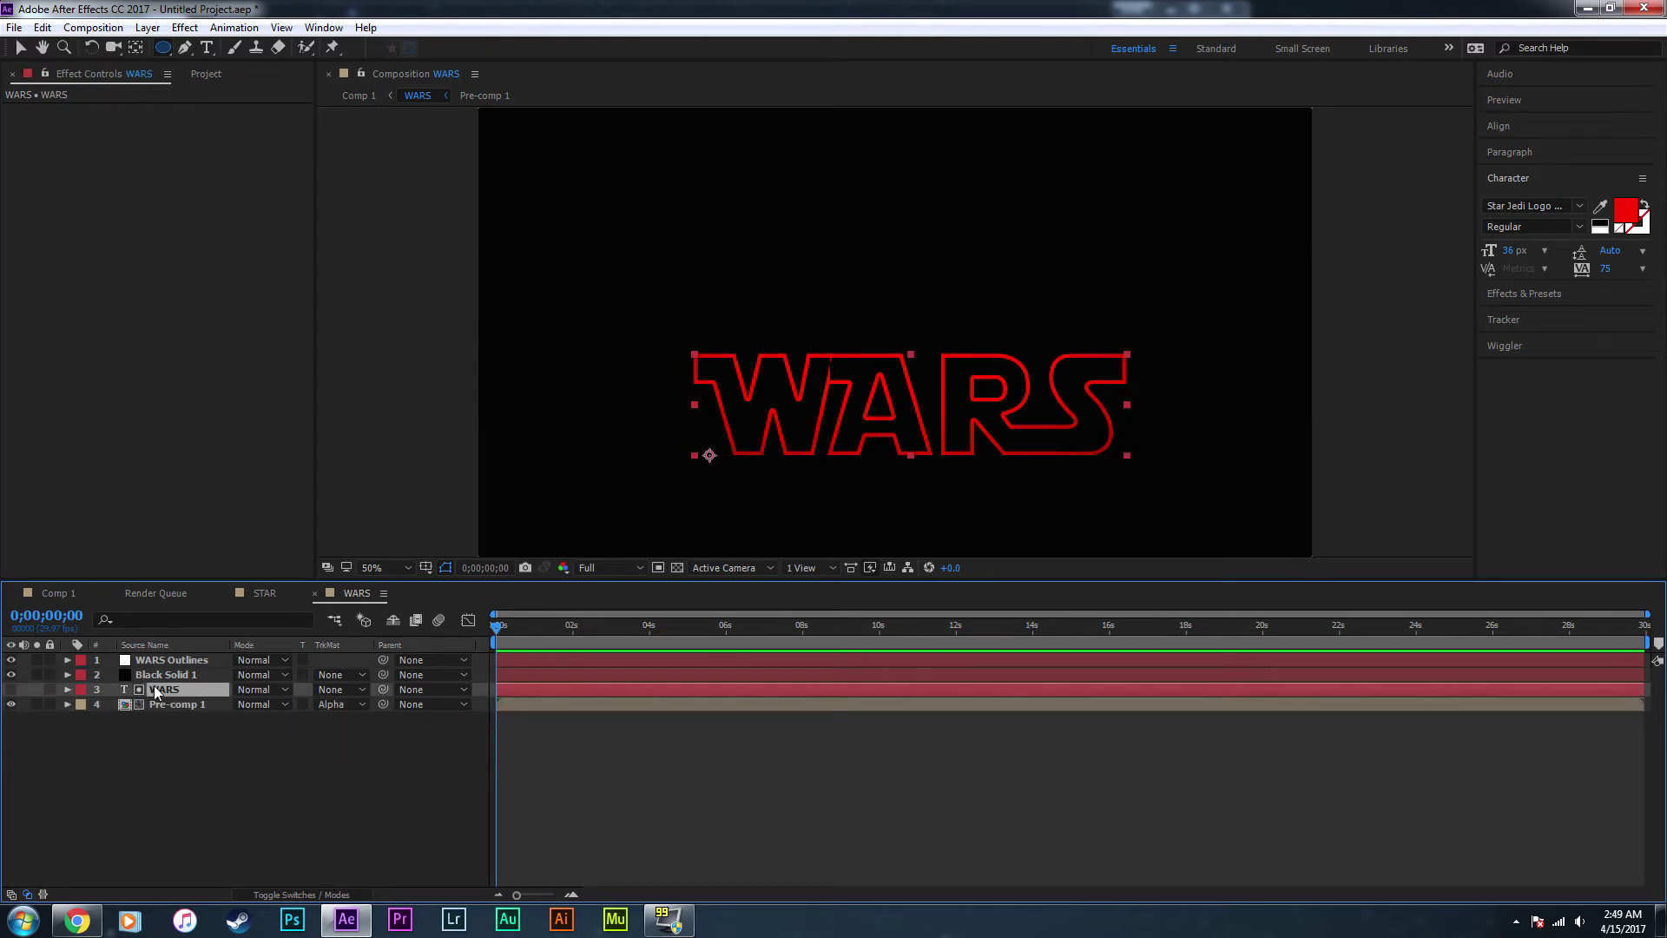
pyautogui.click(11, 690)
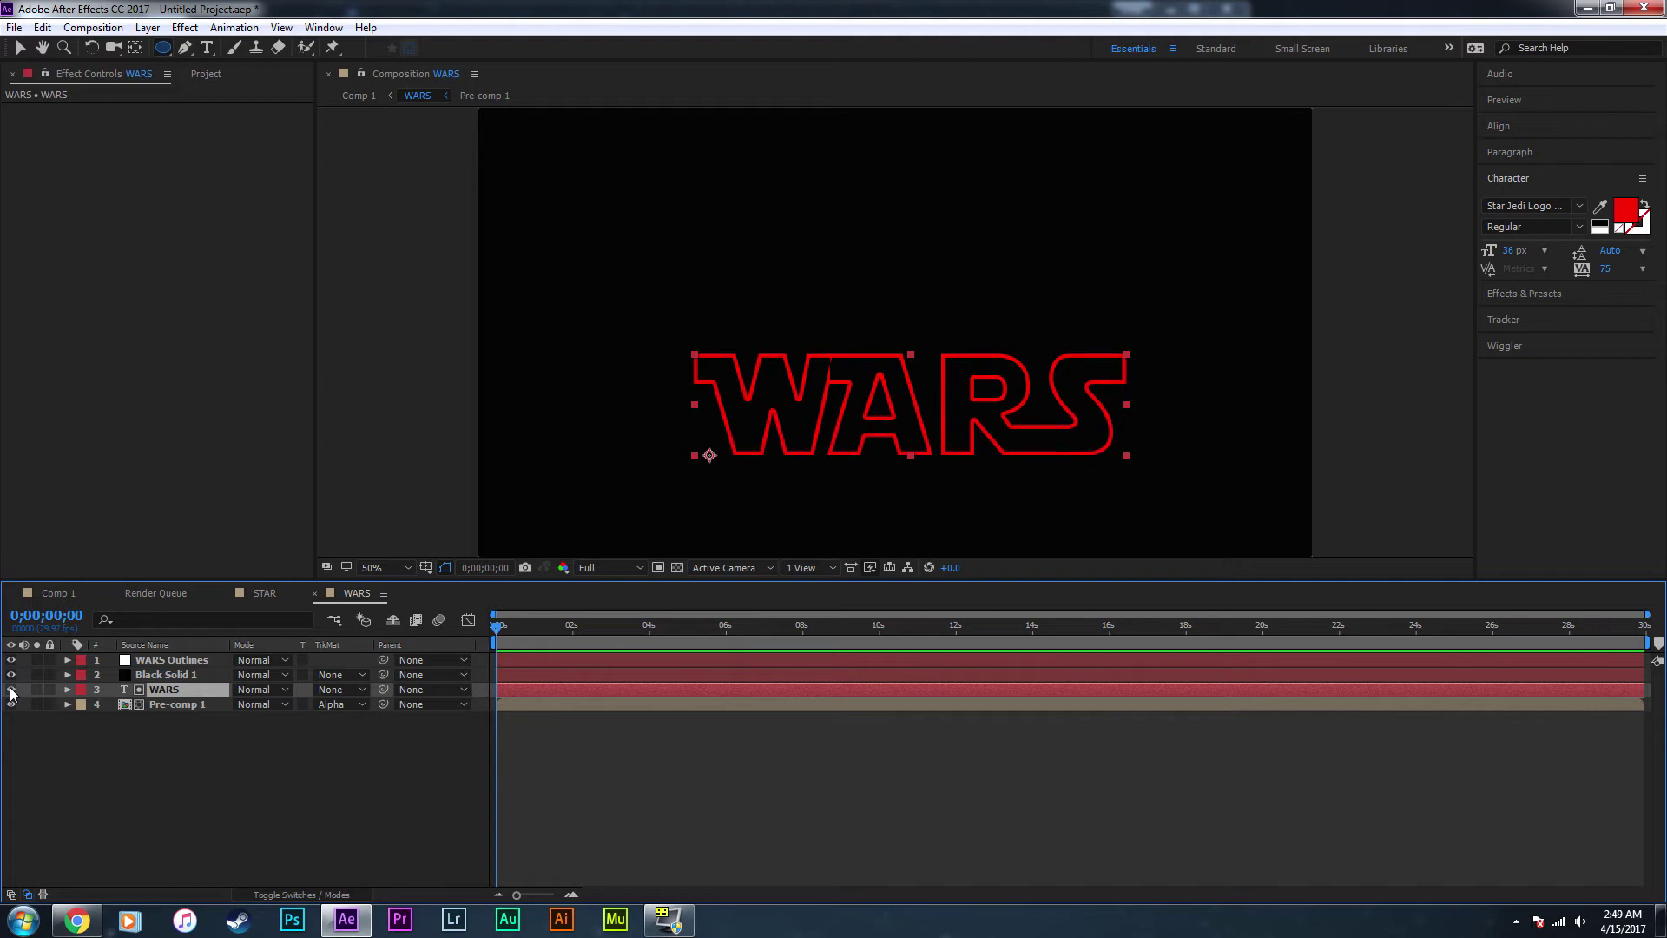
pyautogui.click(11, 690)
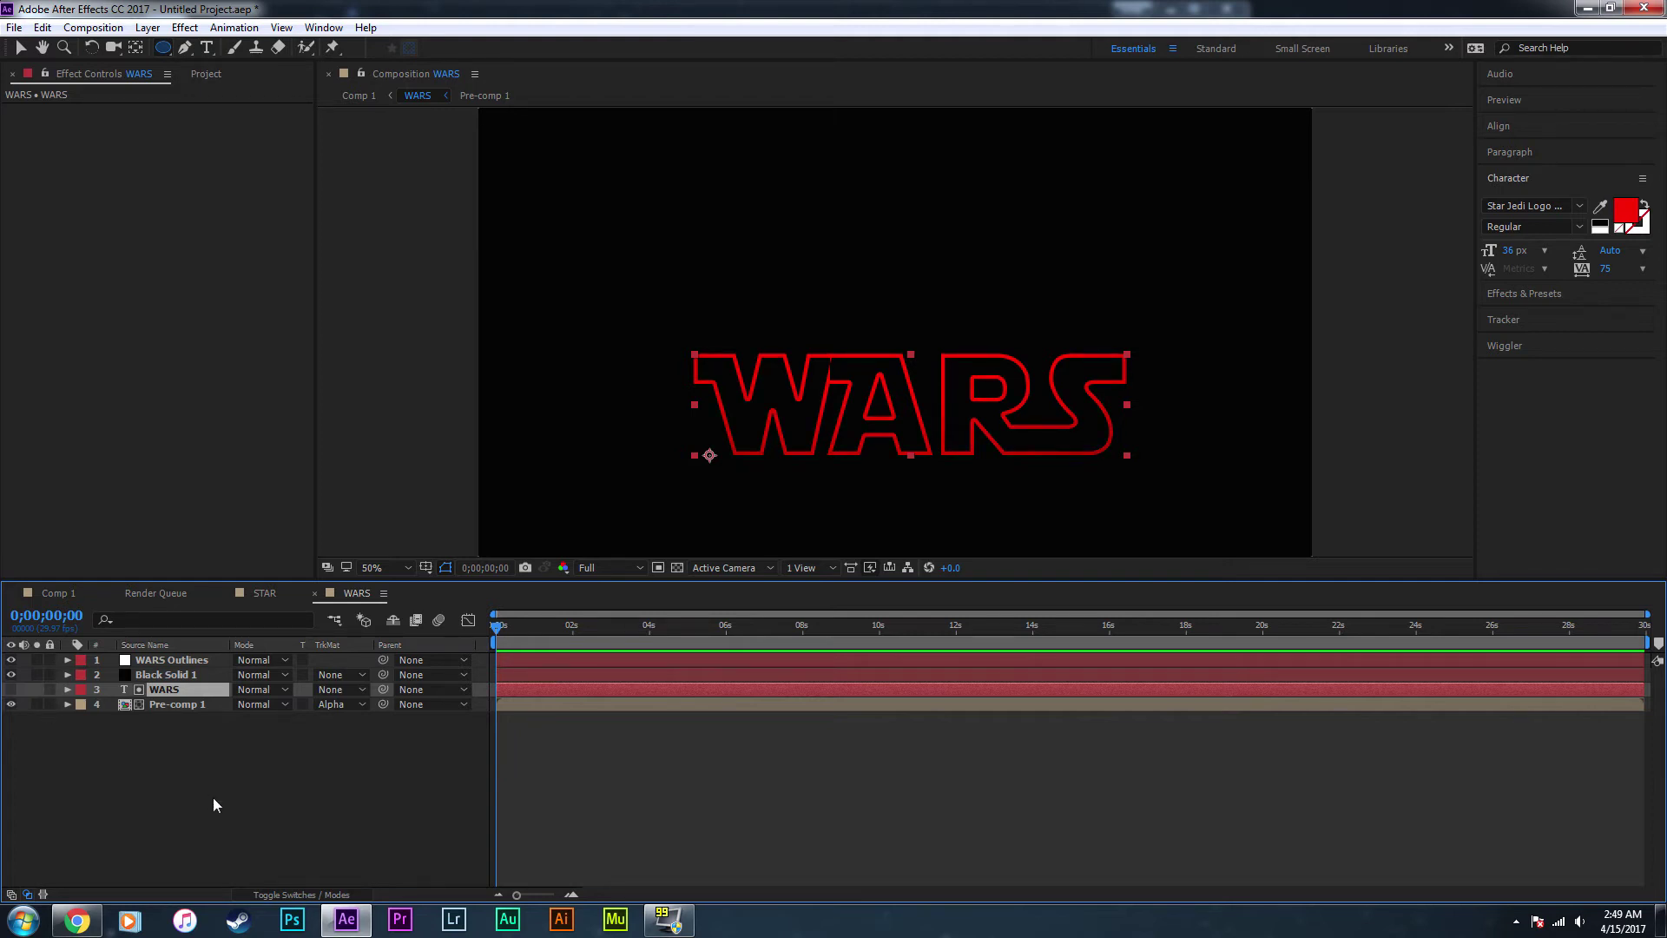
pyautogui.click(209, 795)
# - Reorder the open timelines so Comp 1 follows the Render Queue, and close the STAR and WARS timelines
pyautogui.click(176, 595)
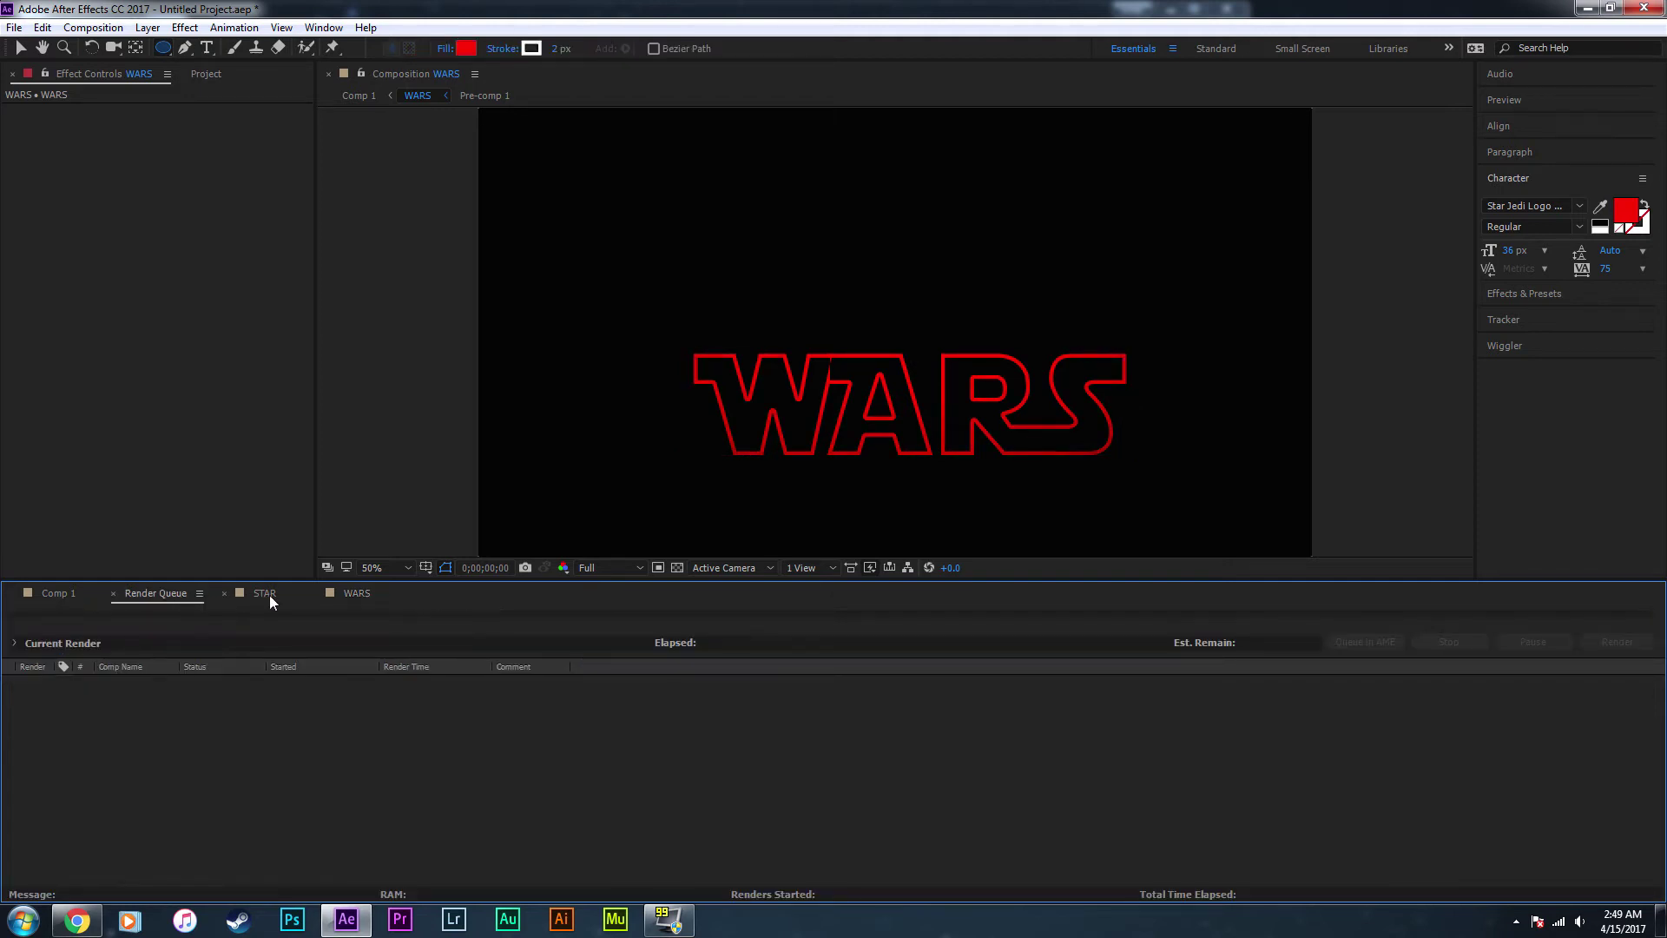
pyautogui.click(267, 593)
pyautogui.click(57, 593)
pyautogui.moveTo(57, 595); pyautogui.dragTo(139, 596)
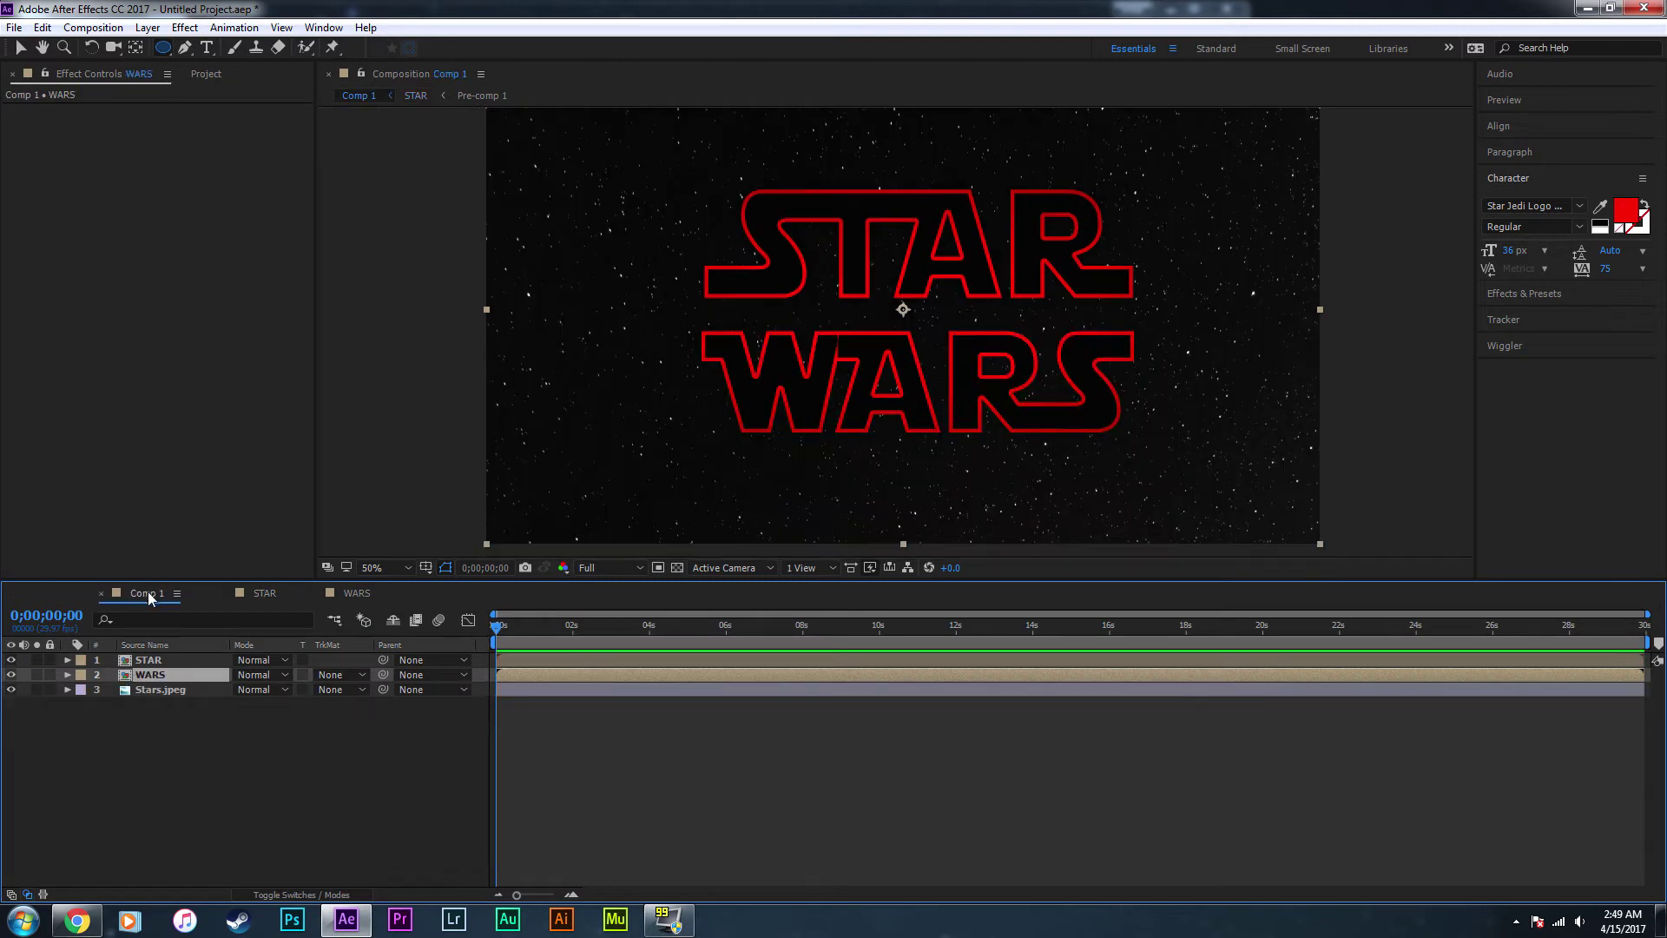
pyautogui.click(243, 596)
pyautogui.click(225, 595)
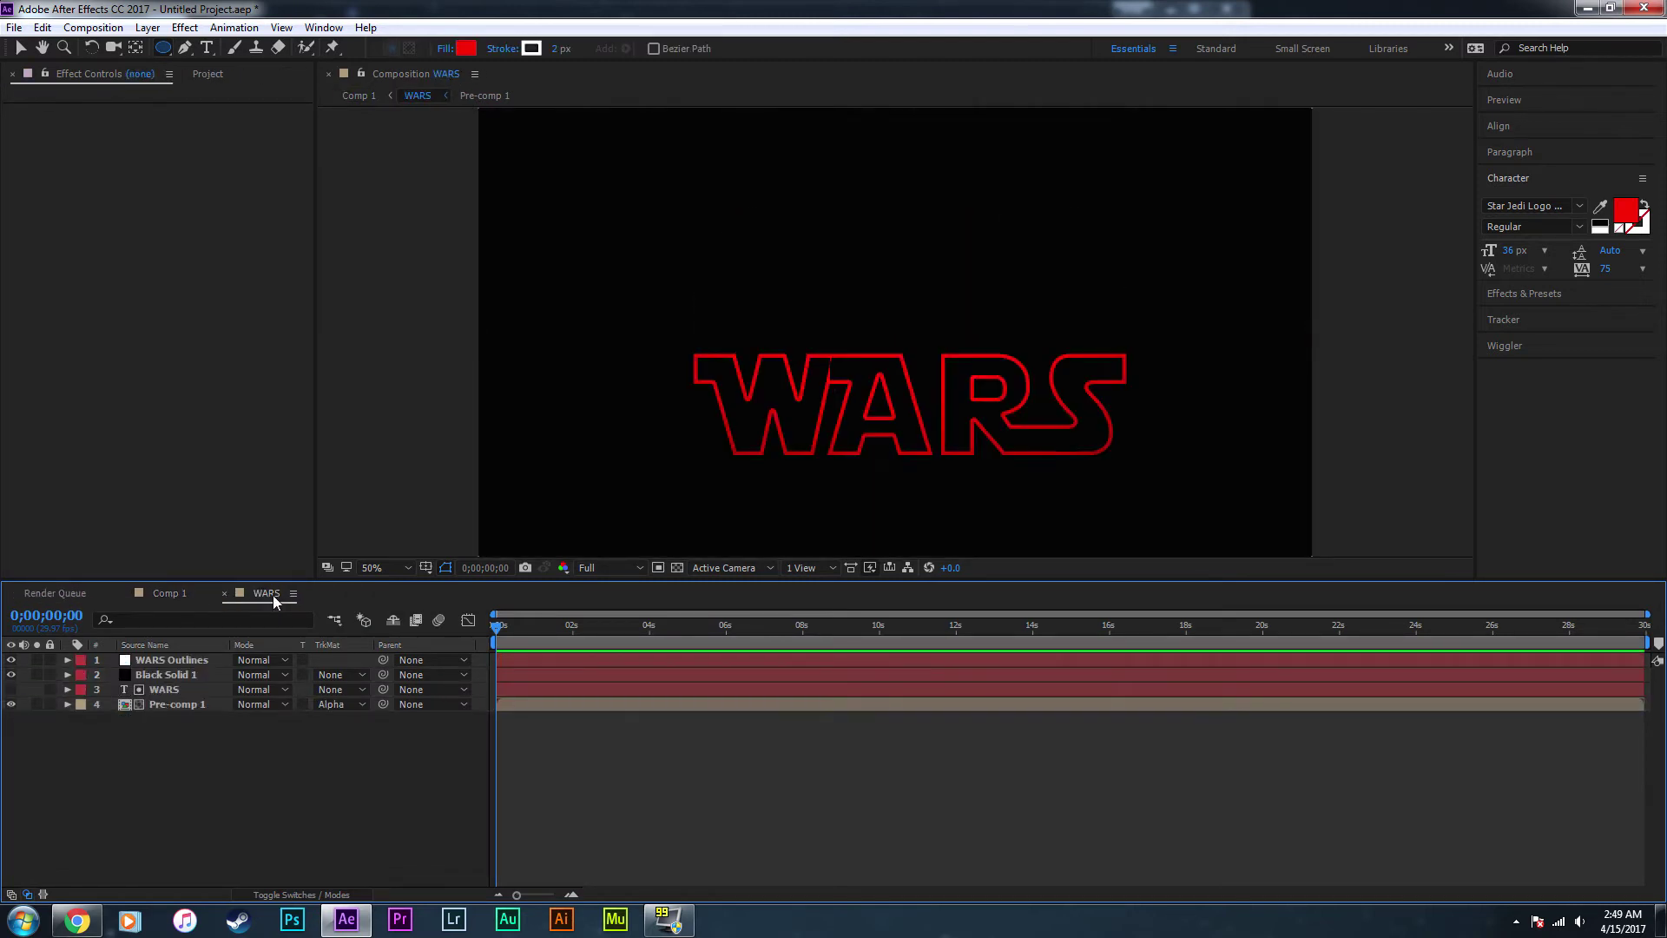
pyautogui.click(224, 594)
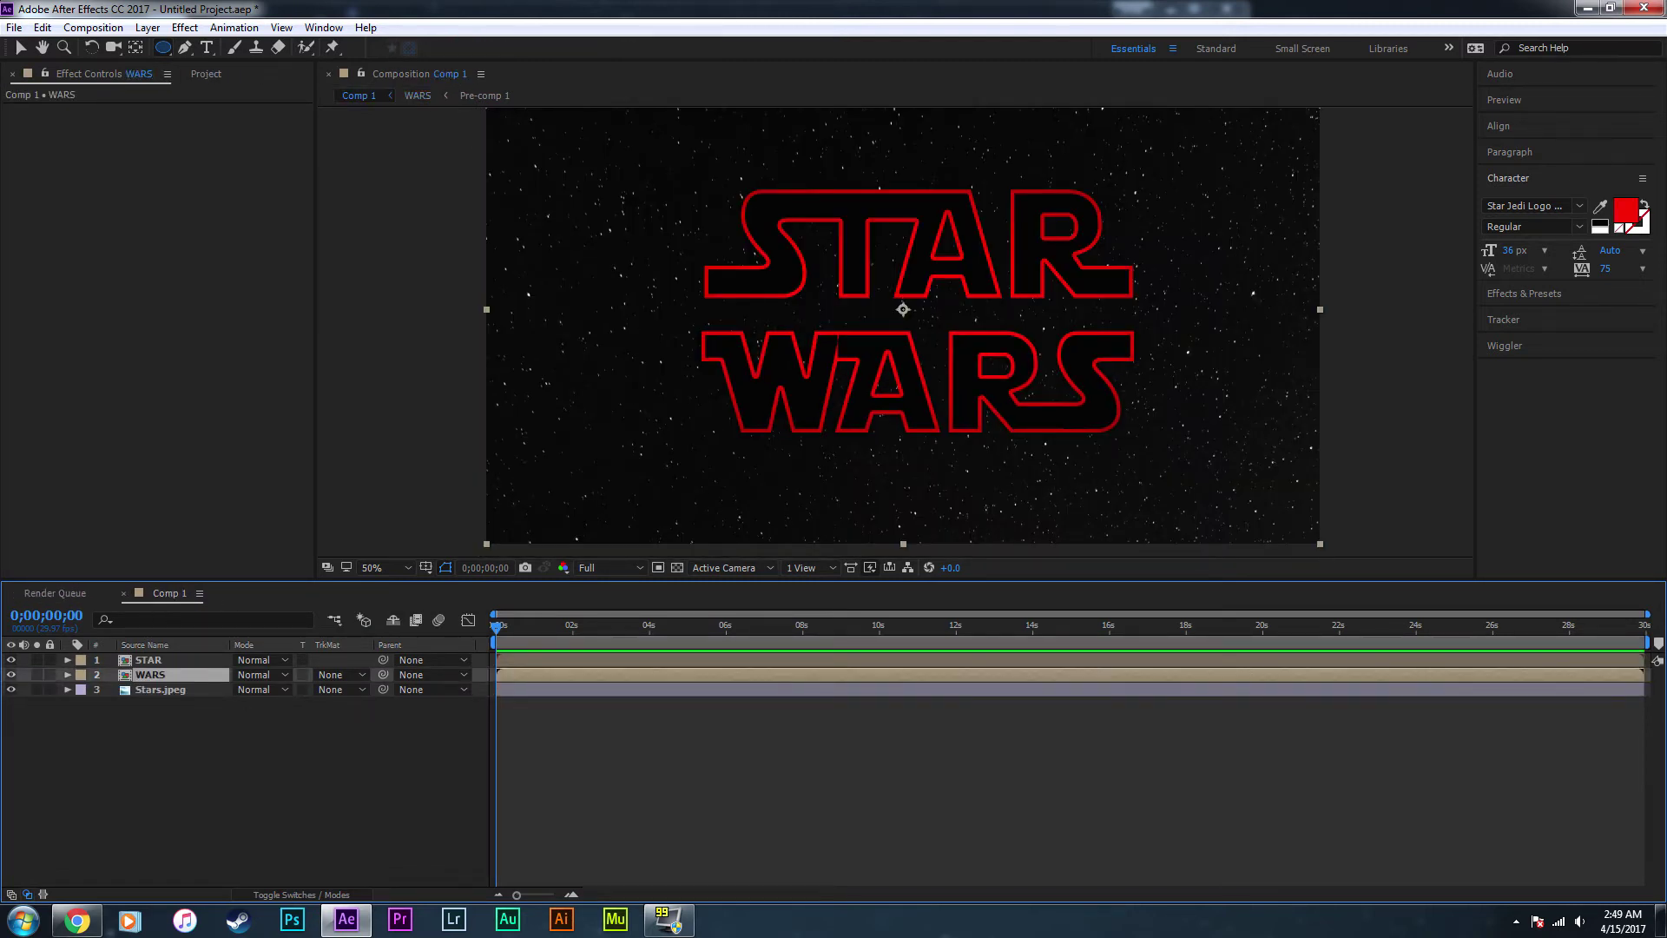
# - Switch to Chrome, play the teaser's title reveal to study the THE LAST JEDI lettering, and return to After Effects
pyautogui.click(243, 738)
pyautogui.hotkey('ctrl', 't')
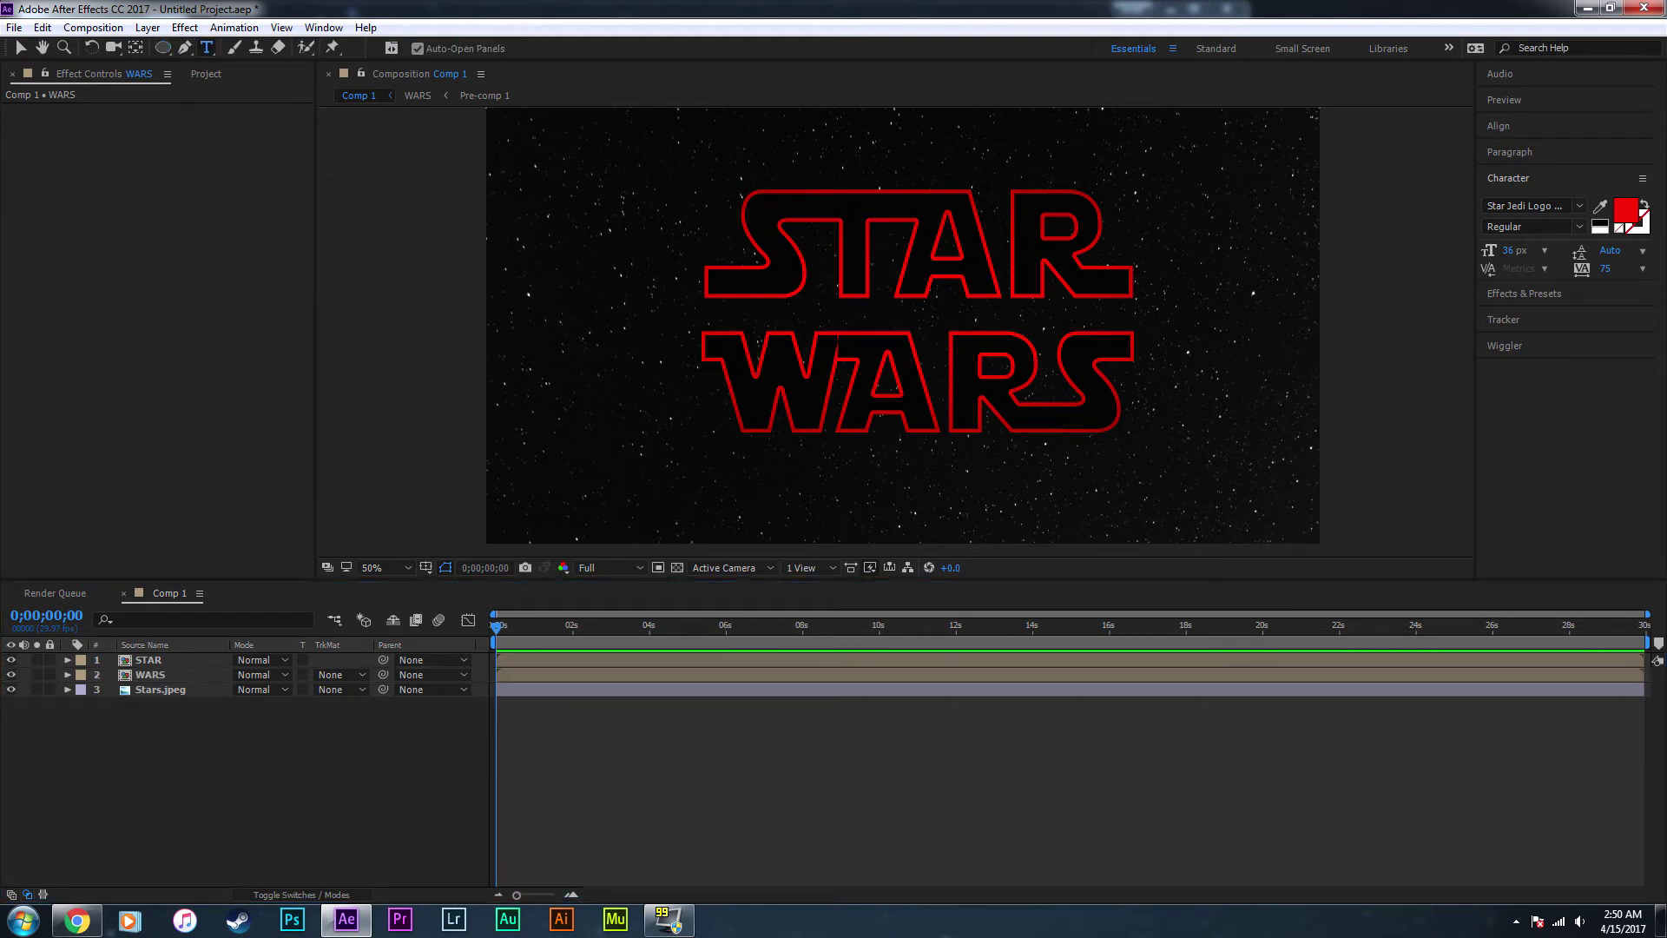
pyautogui.click(77, 919)
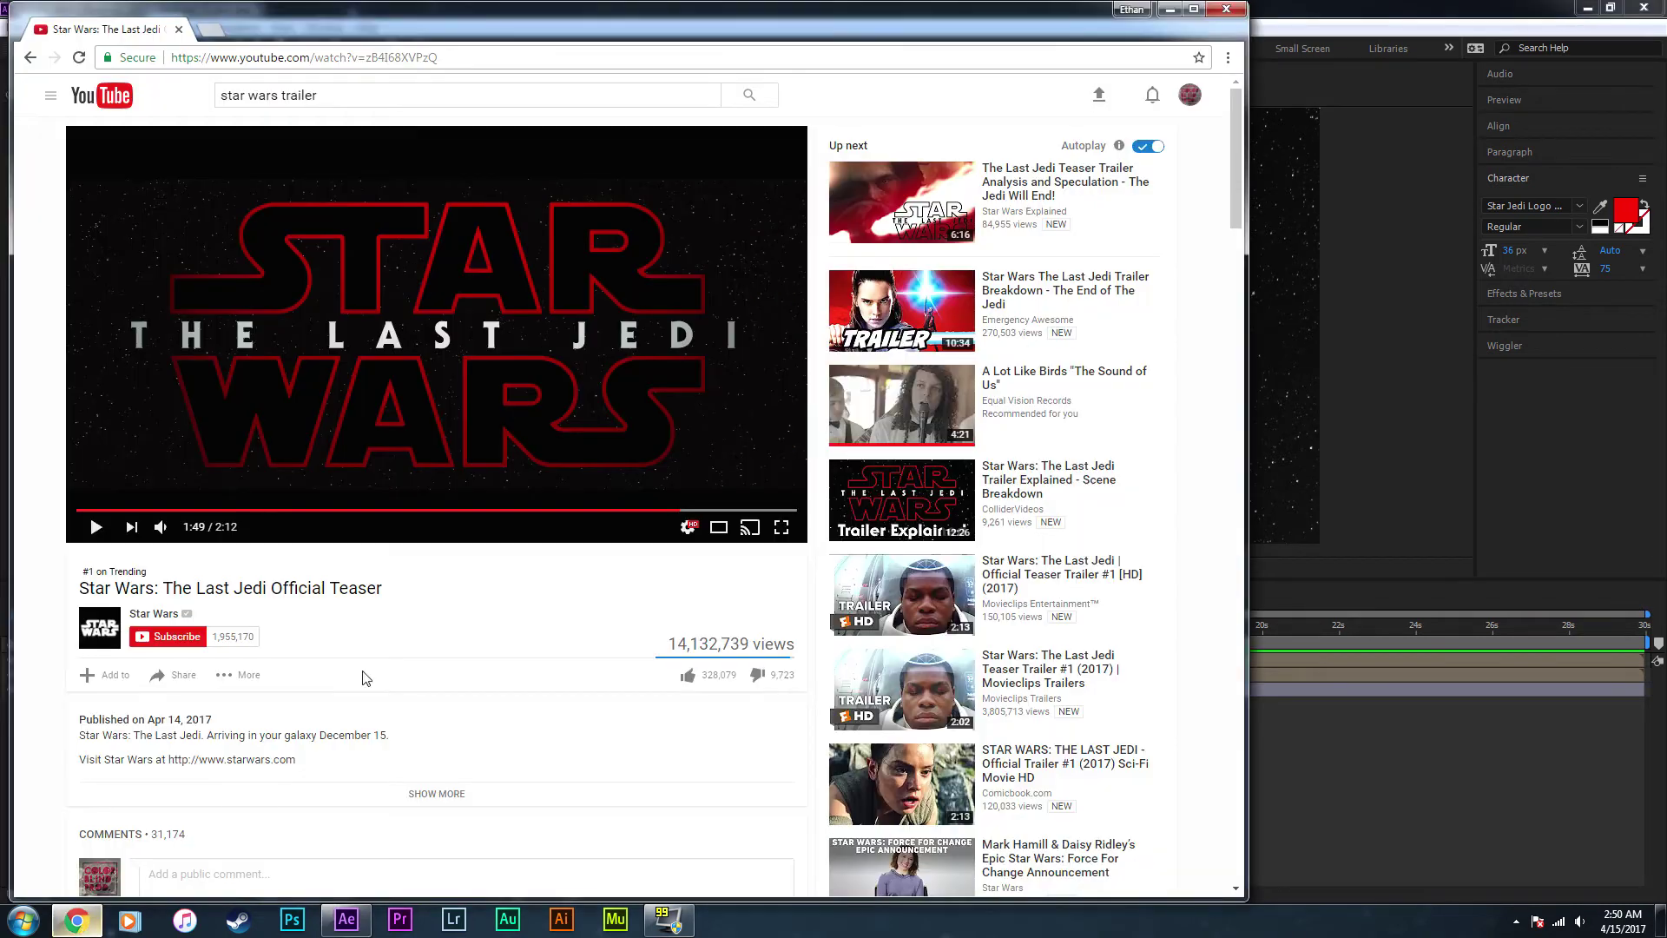
pyautogui.click(544, 425)
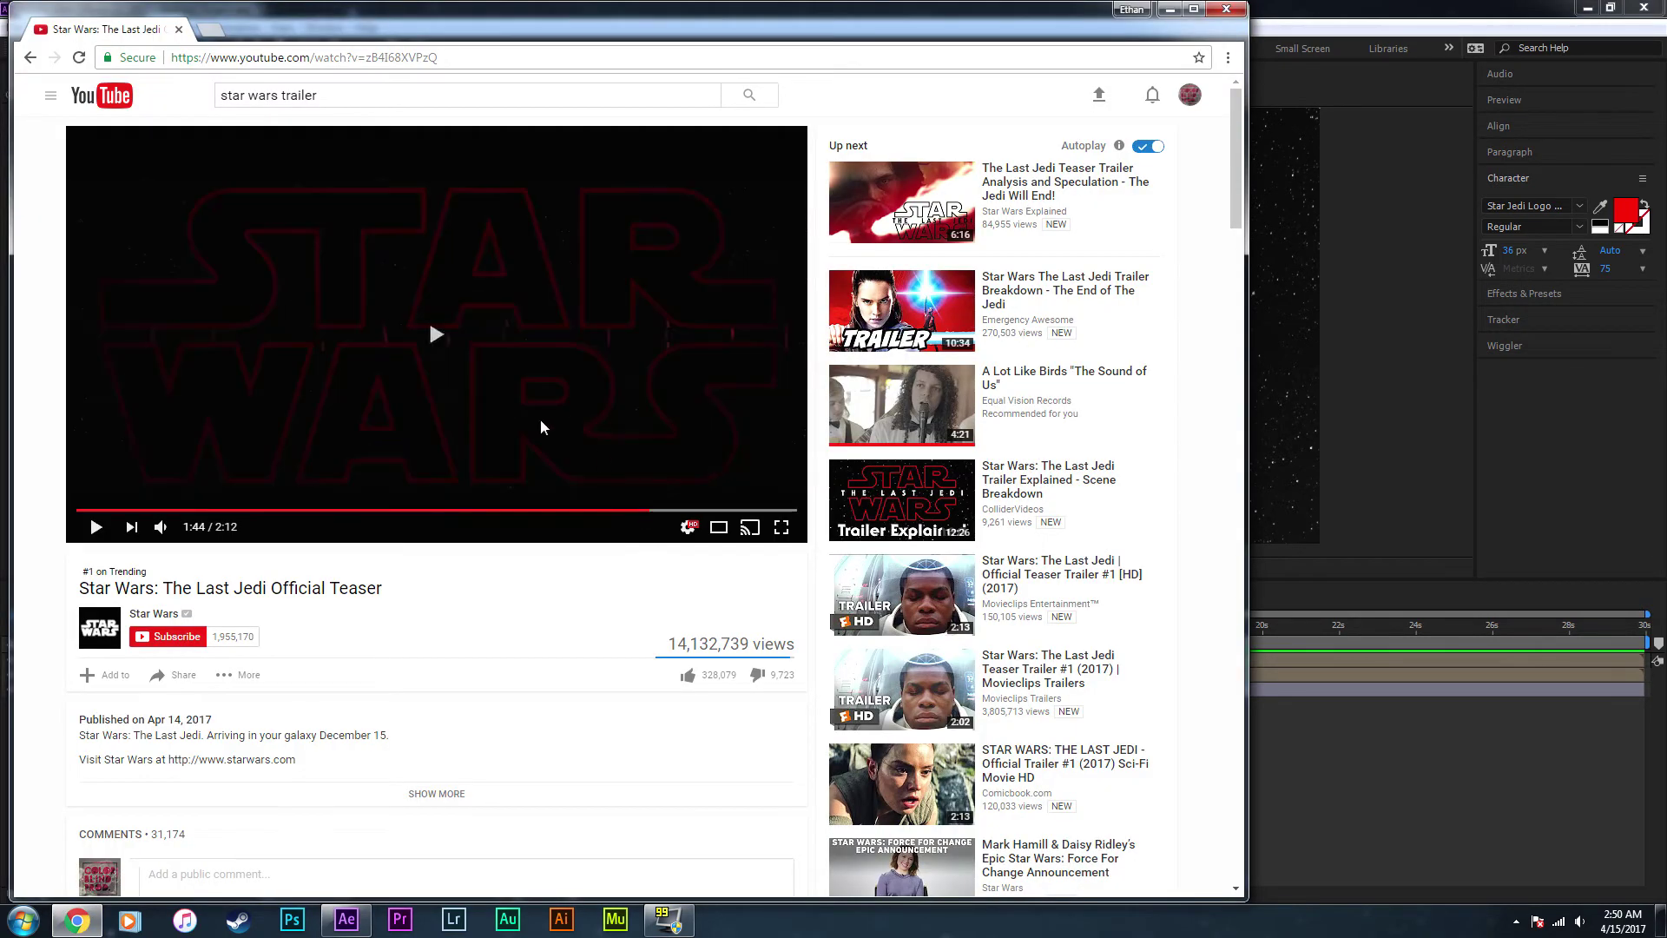
pyautogui.click(484, 365)
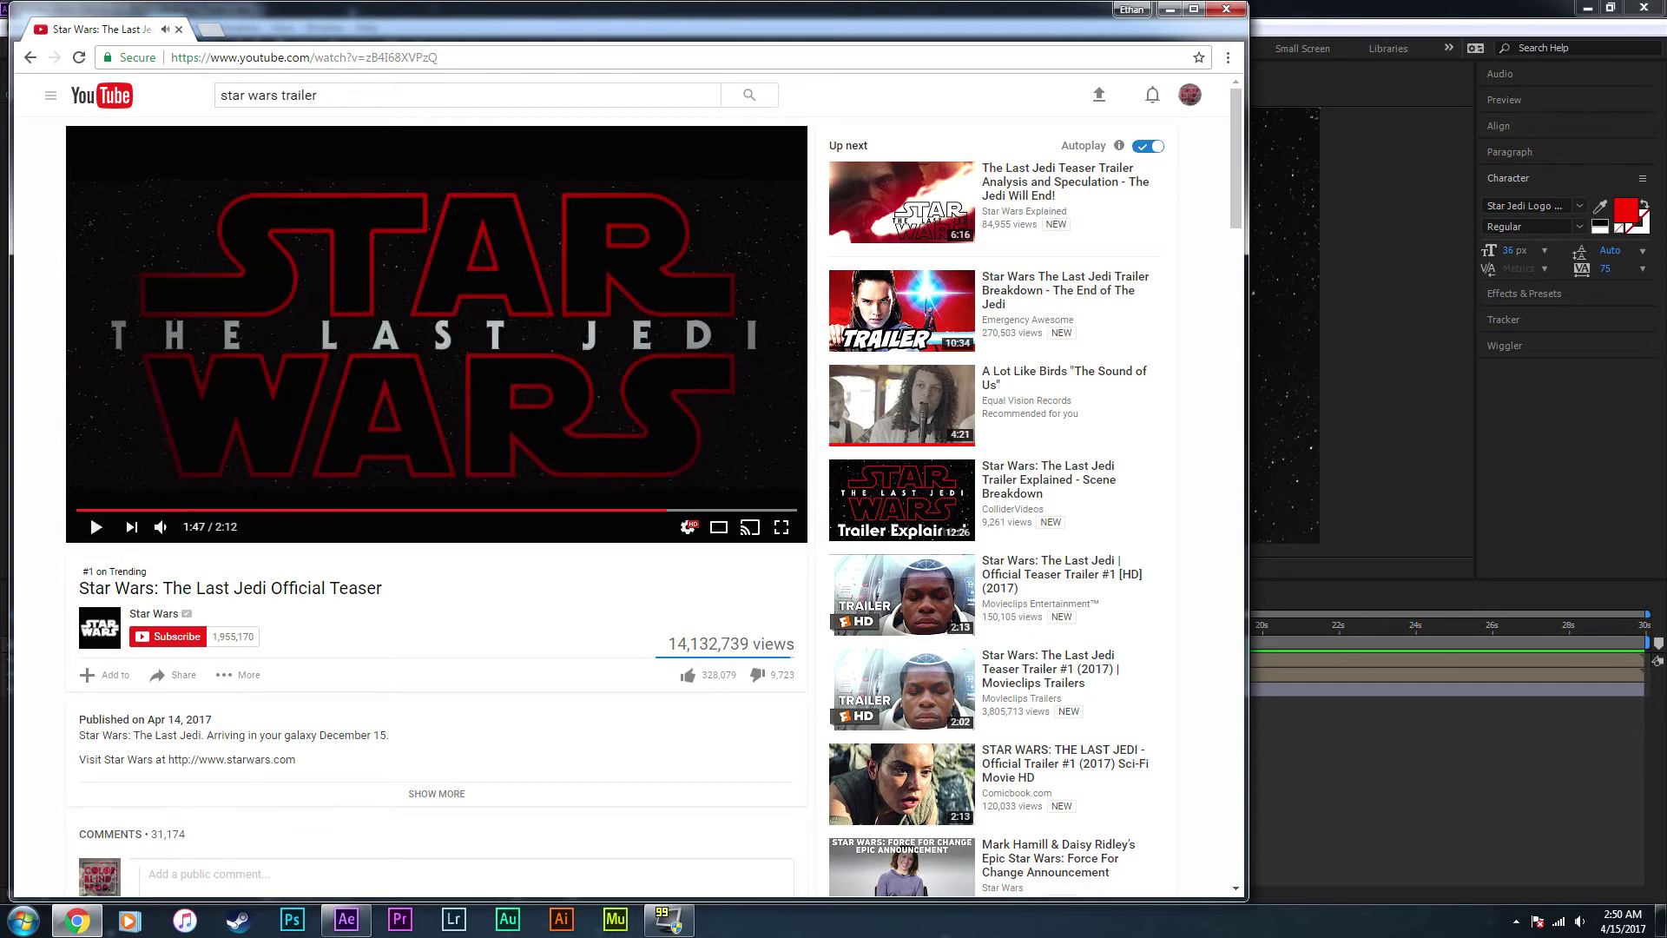
pyautogui.click(1295, 14)
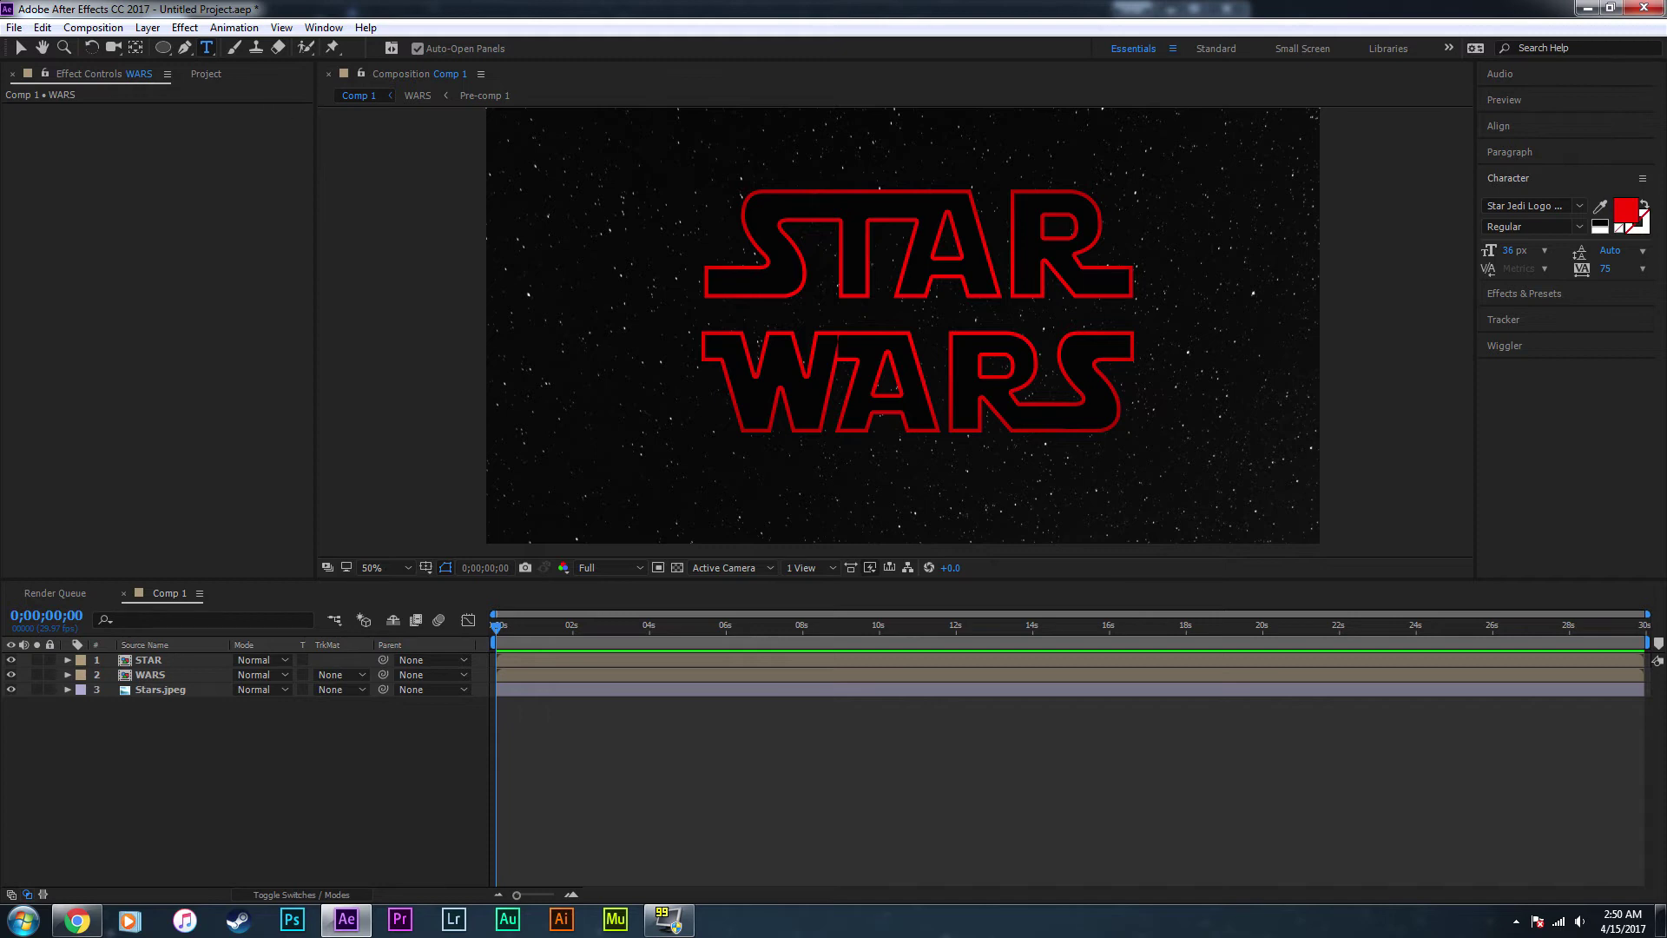
# - Add a text layer reading "T" beside the STAR WARS lettering in Comp 1 and set its fill colour to white, FFFFFF
pyautogui.click(605, 304)
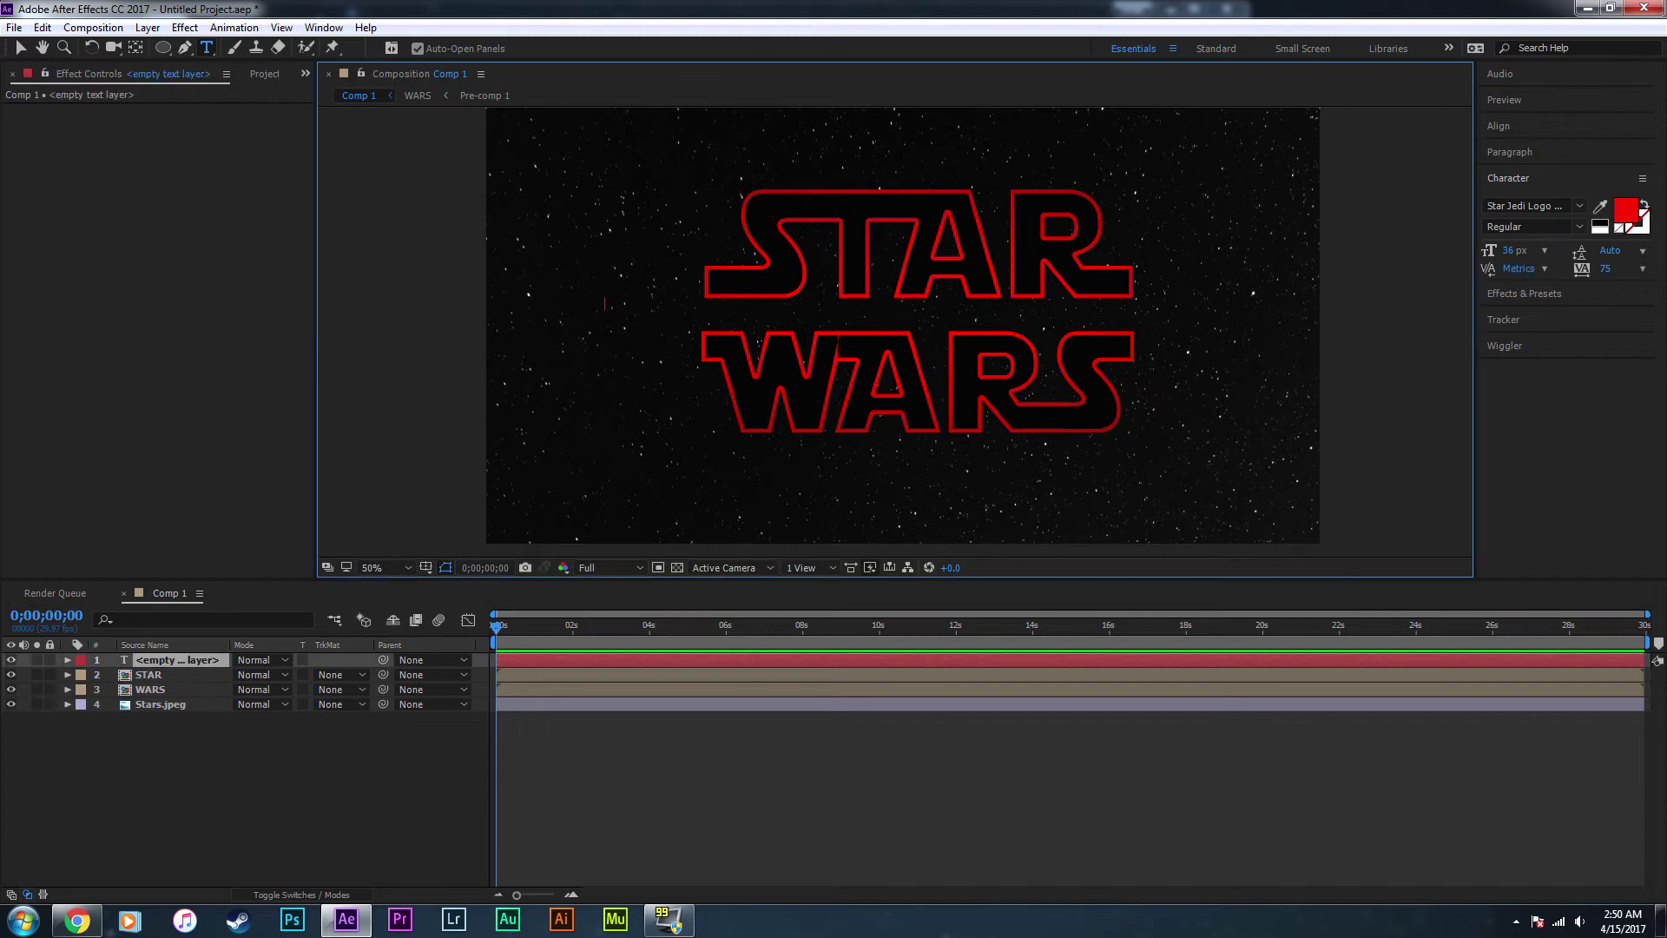
pyautogui.write('T')
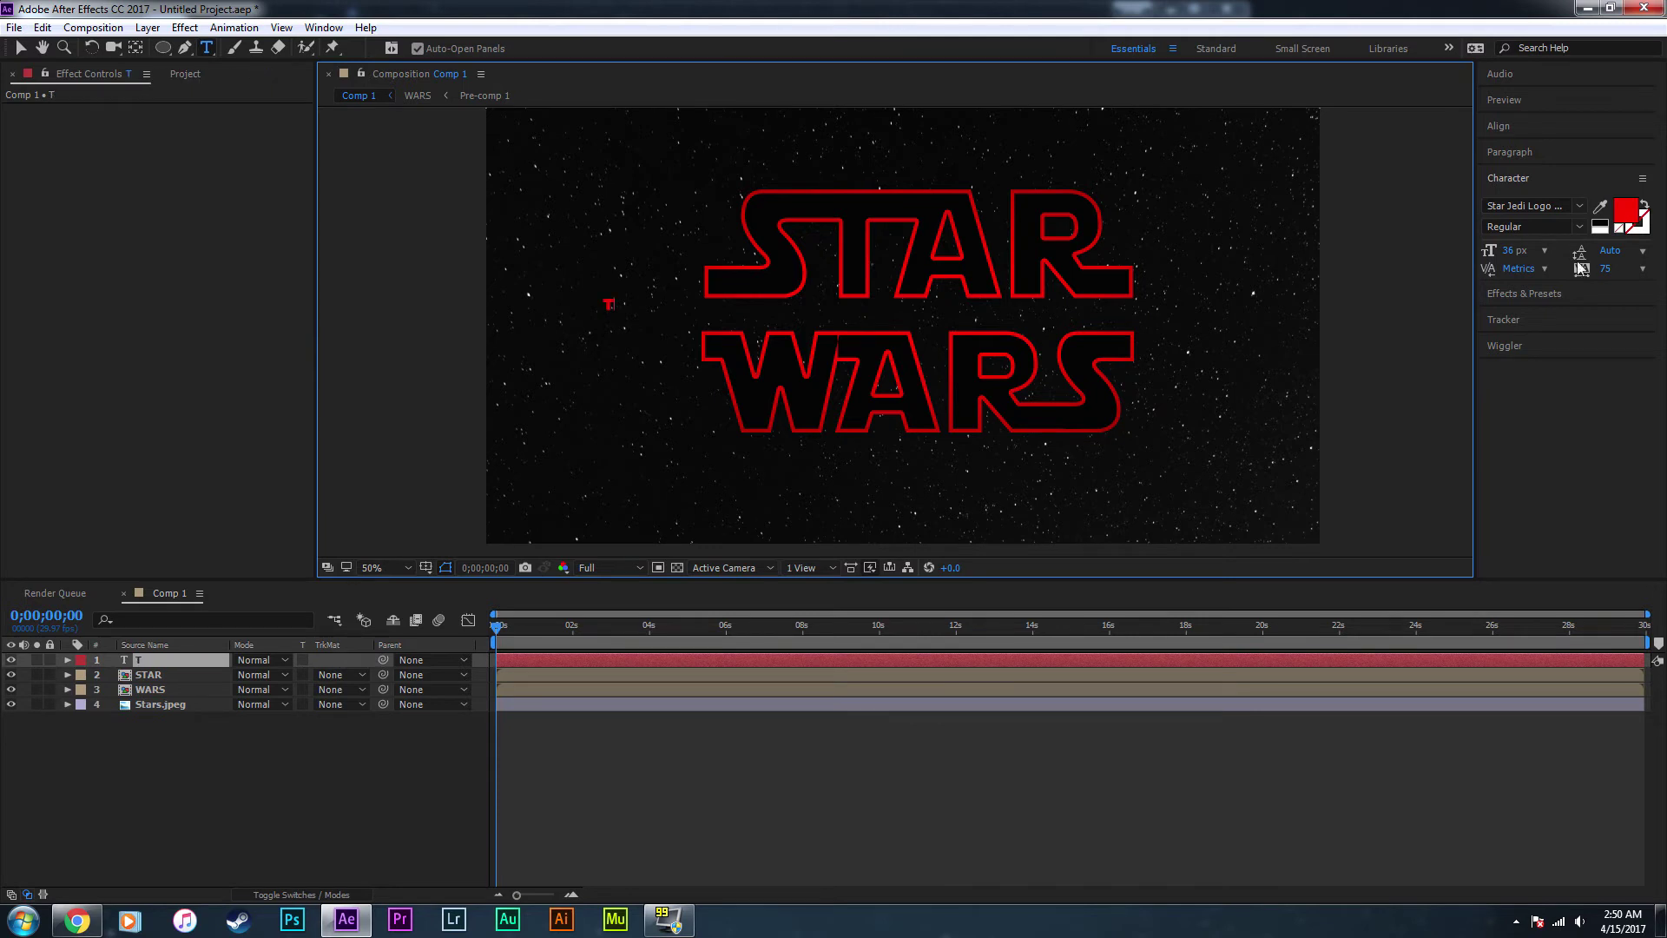
pyautogui.click(1626, 212)
pyautogui.write('ffffff')
pyautogui.press('Tab')
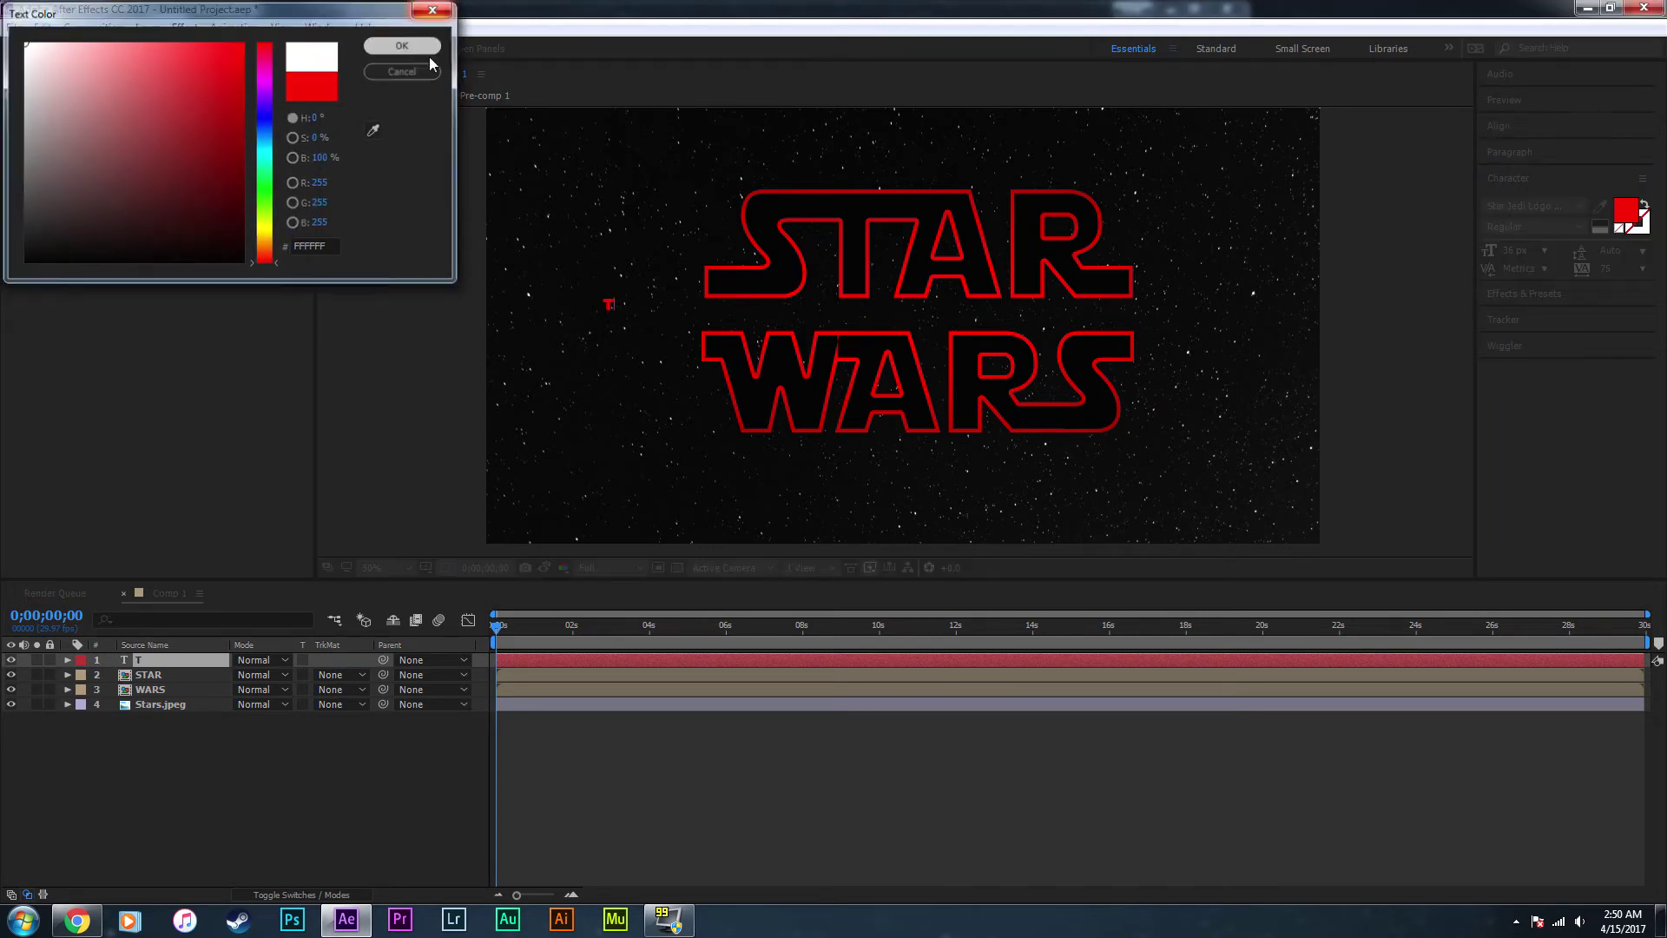
pyautogui.click(403, 45)
# - Set the T's font size to 72 px and position the letter outside STAR WARS, level with the gap between the words
pyautogui.hotkey('ctrl', 'a')
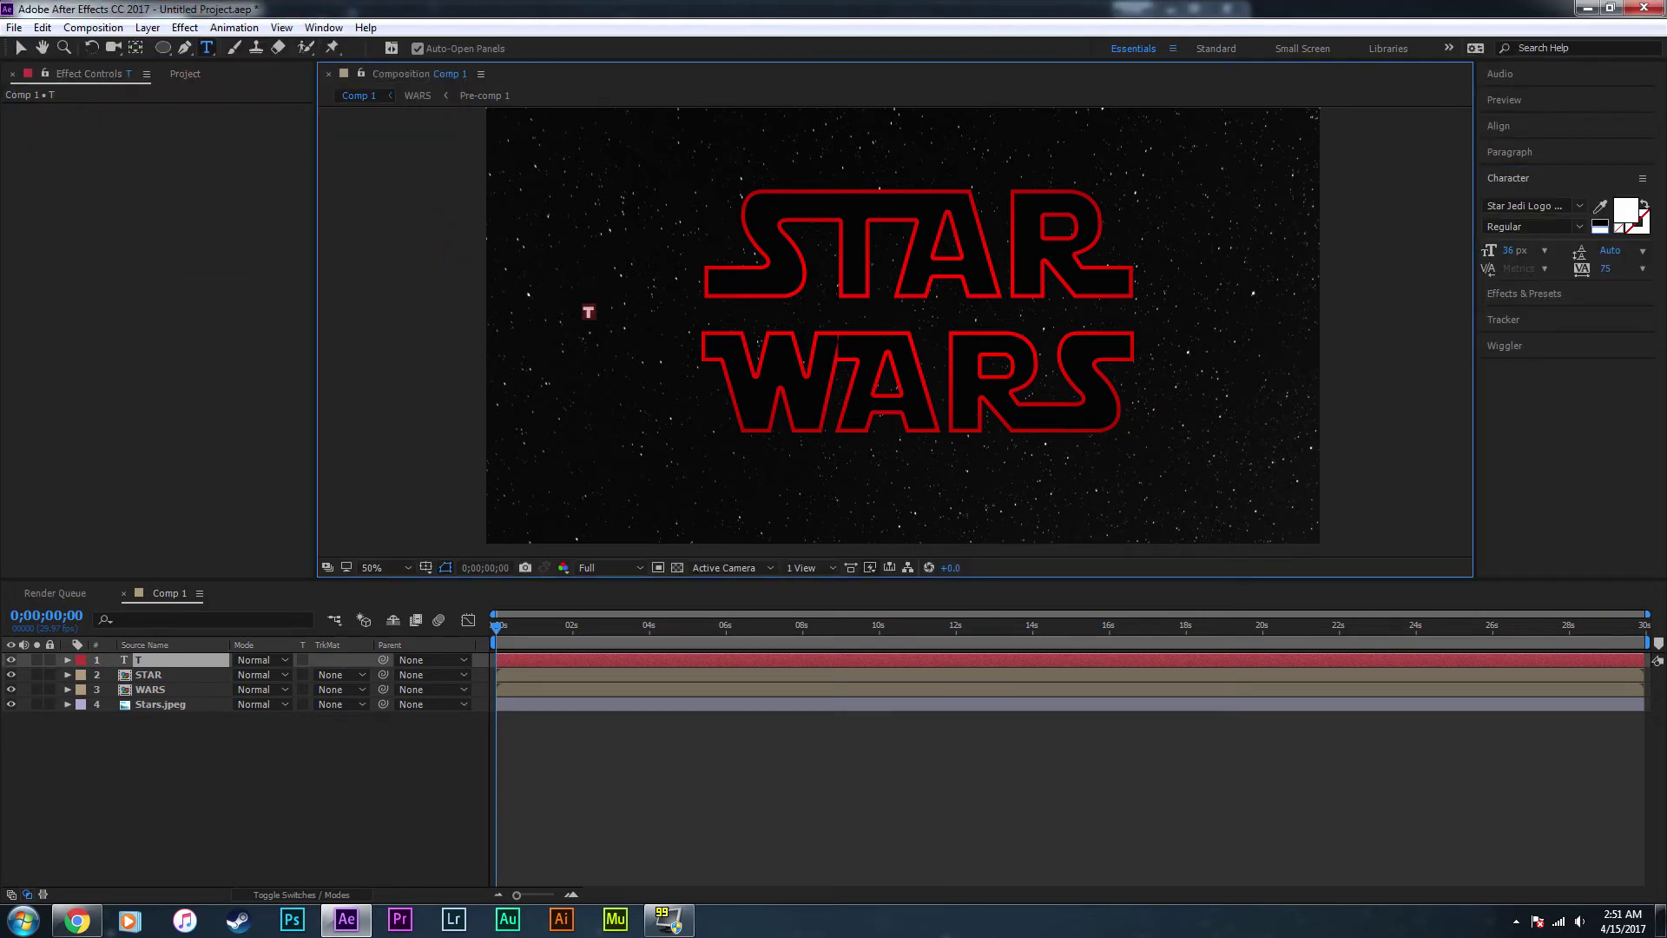
pyautogui.click(1545, 251)
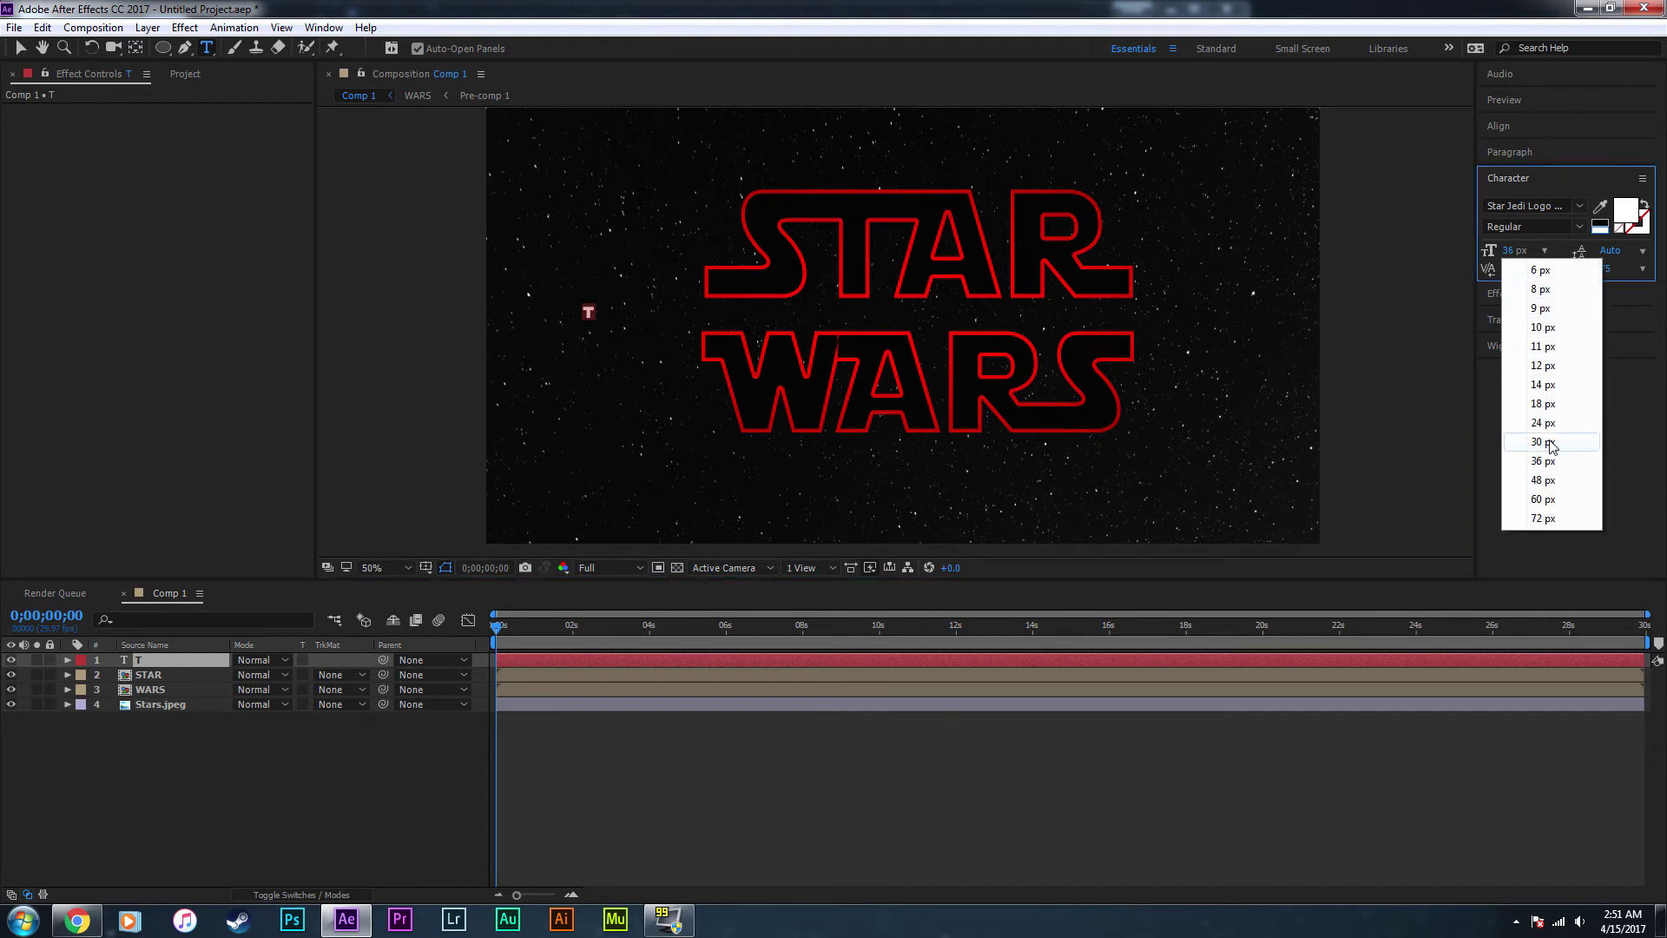
pyautogui.click(1543, 499)
pyautogui.click(1545, 252)
pyautogui.click(1546, 518)
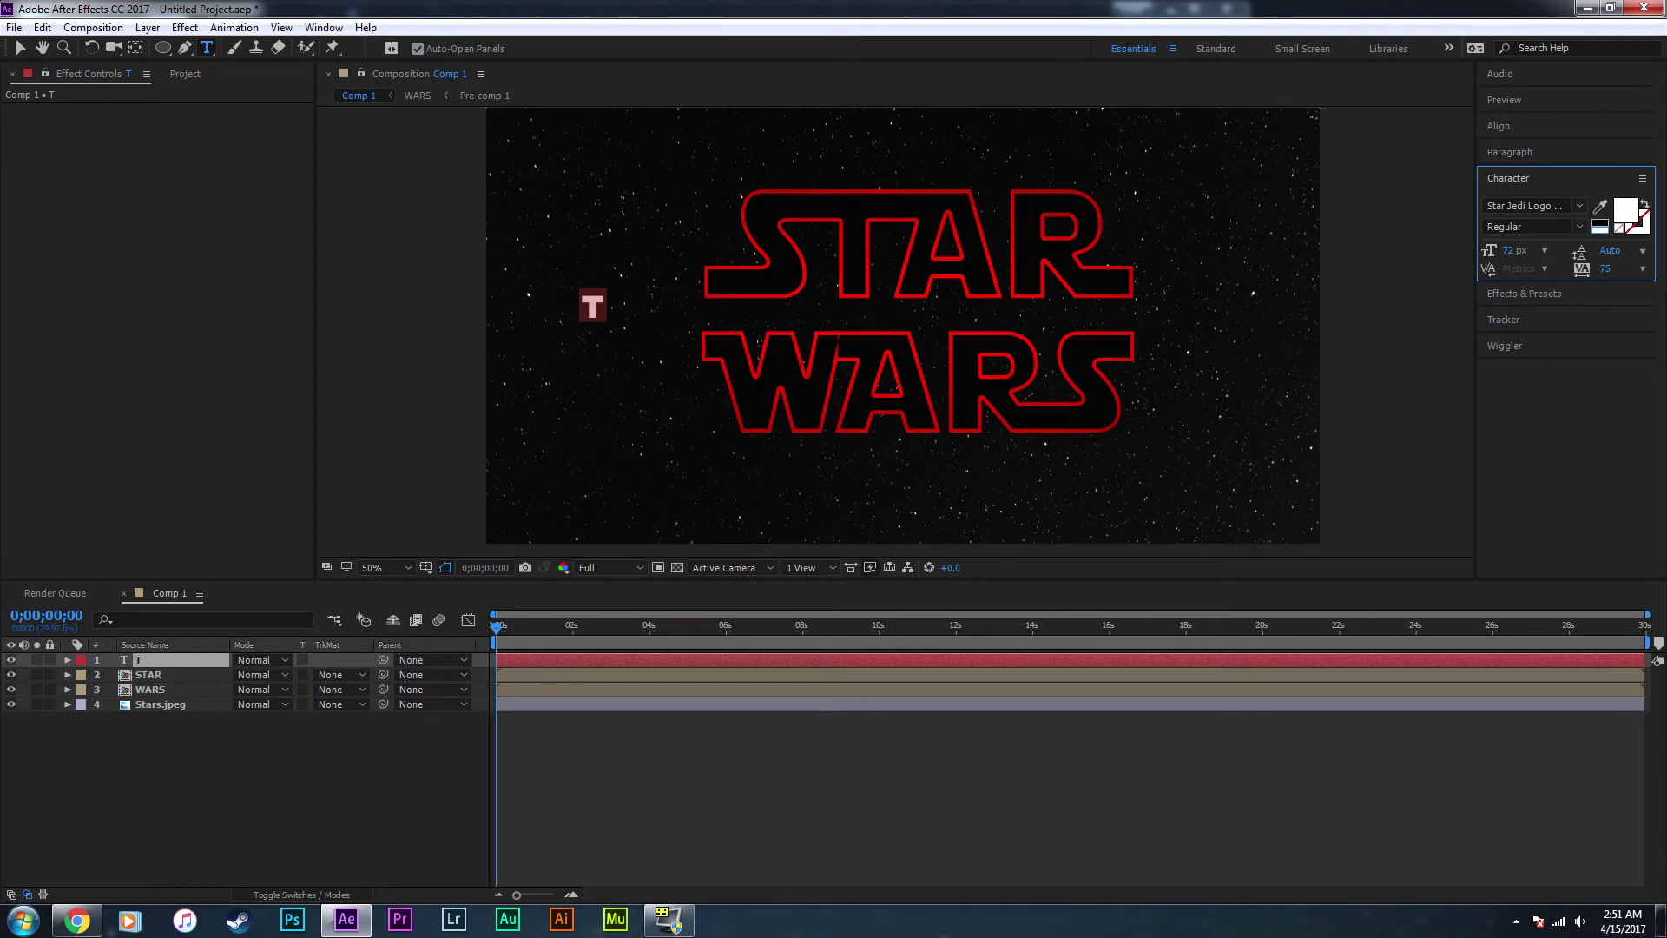
pyautogui.click(21, 48)
pyautogui.moveTo(614, 289); pyautogui.dragTo(615, 304)
# - Duplicate the T layer twice and space the copies out in a row beside the original letter
pyautogui.click(163, 656)
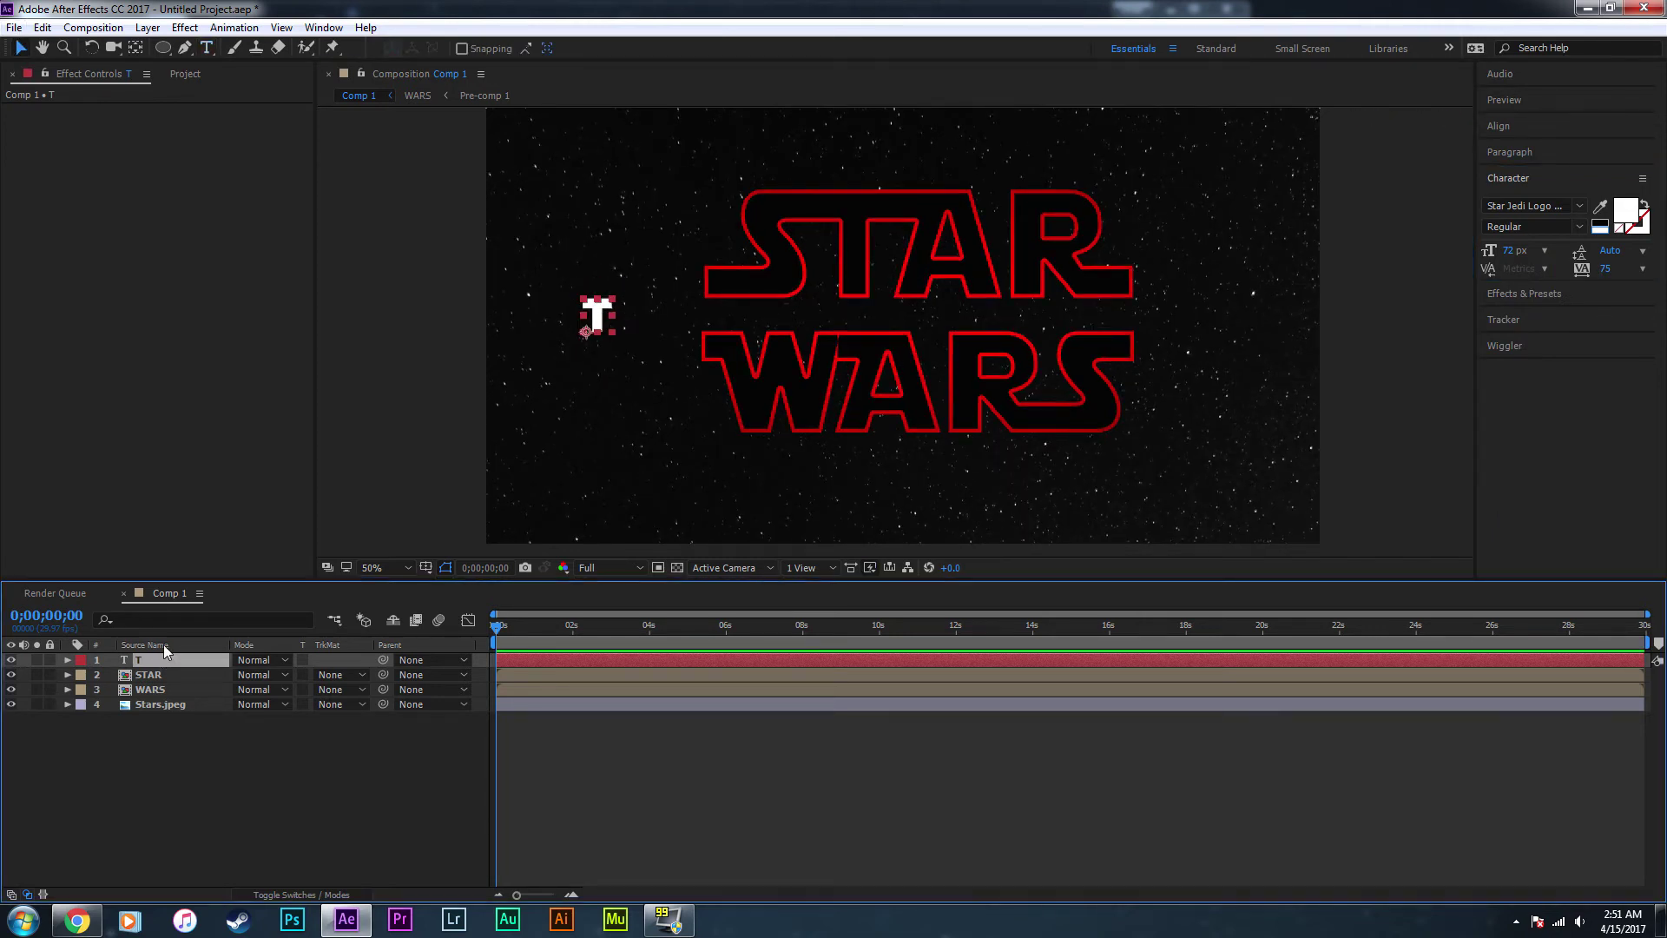
pyautogui.hotkey('ctrl', 'd')
pyautogui.hotkey('ctrl', 'd')
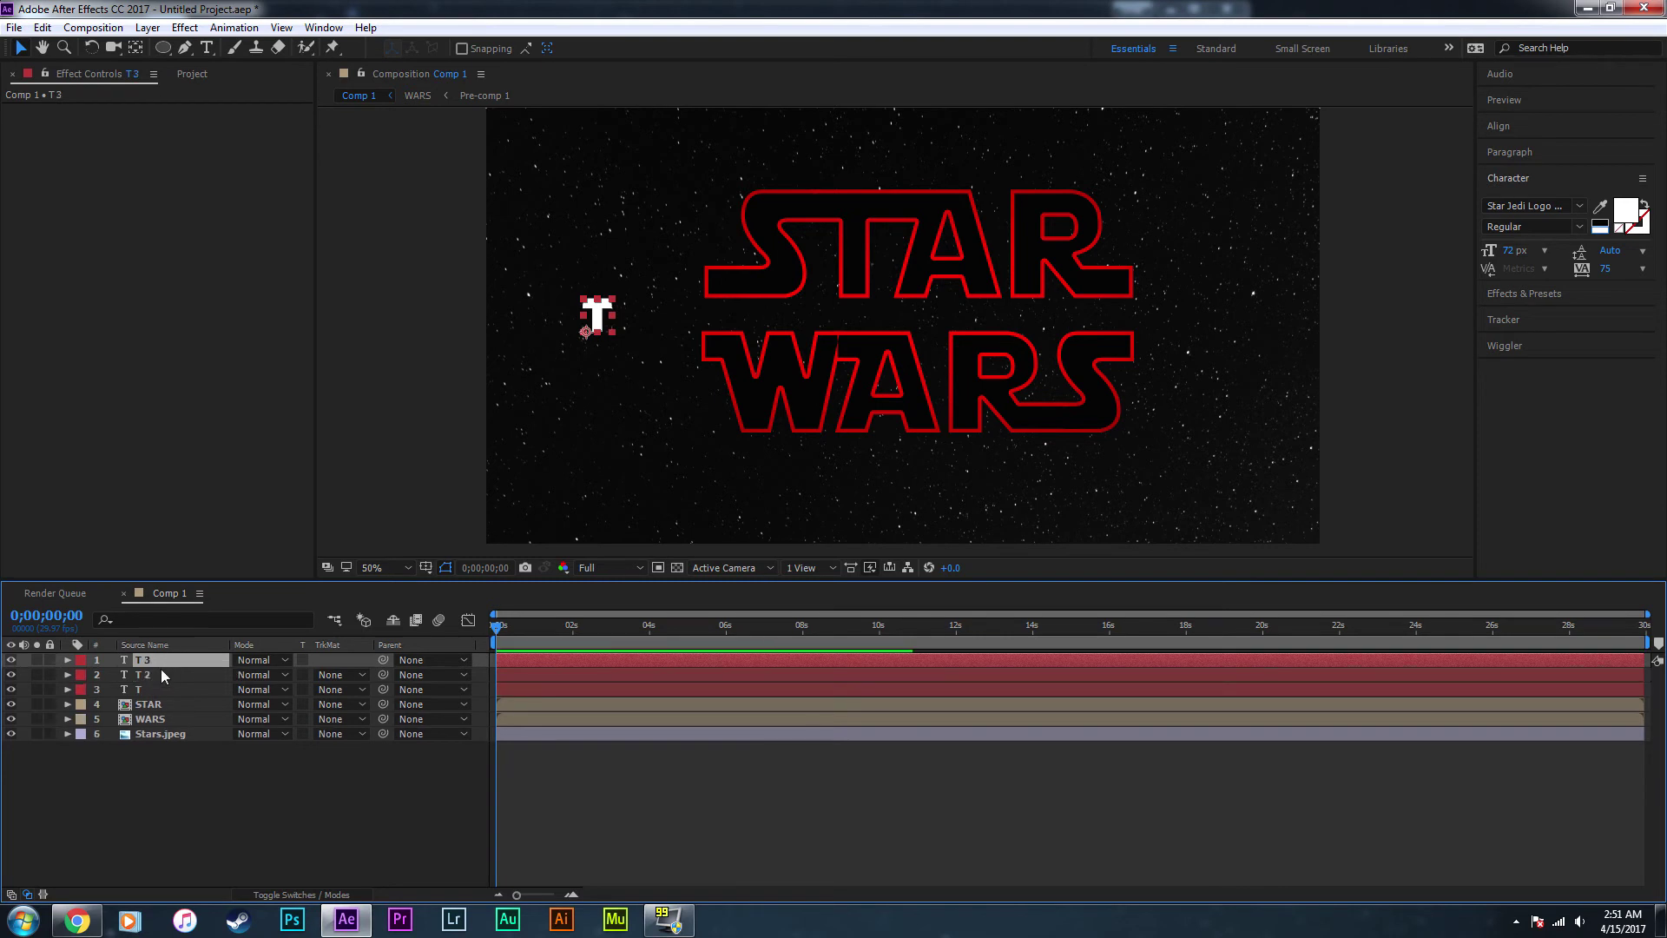
pyautogui.click(152, 675)
pyautogui.moveTo(599, 311); pyautogui.dragTo(635, 311)
pyautogui.moveTo(651, 316); pyautogui.dragTo(676, 317)
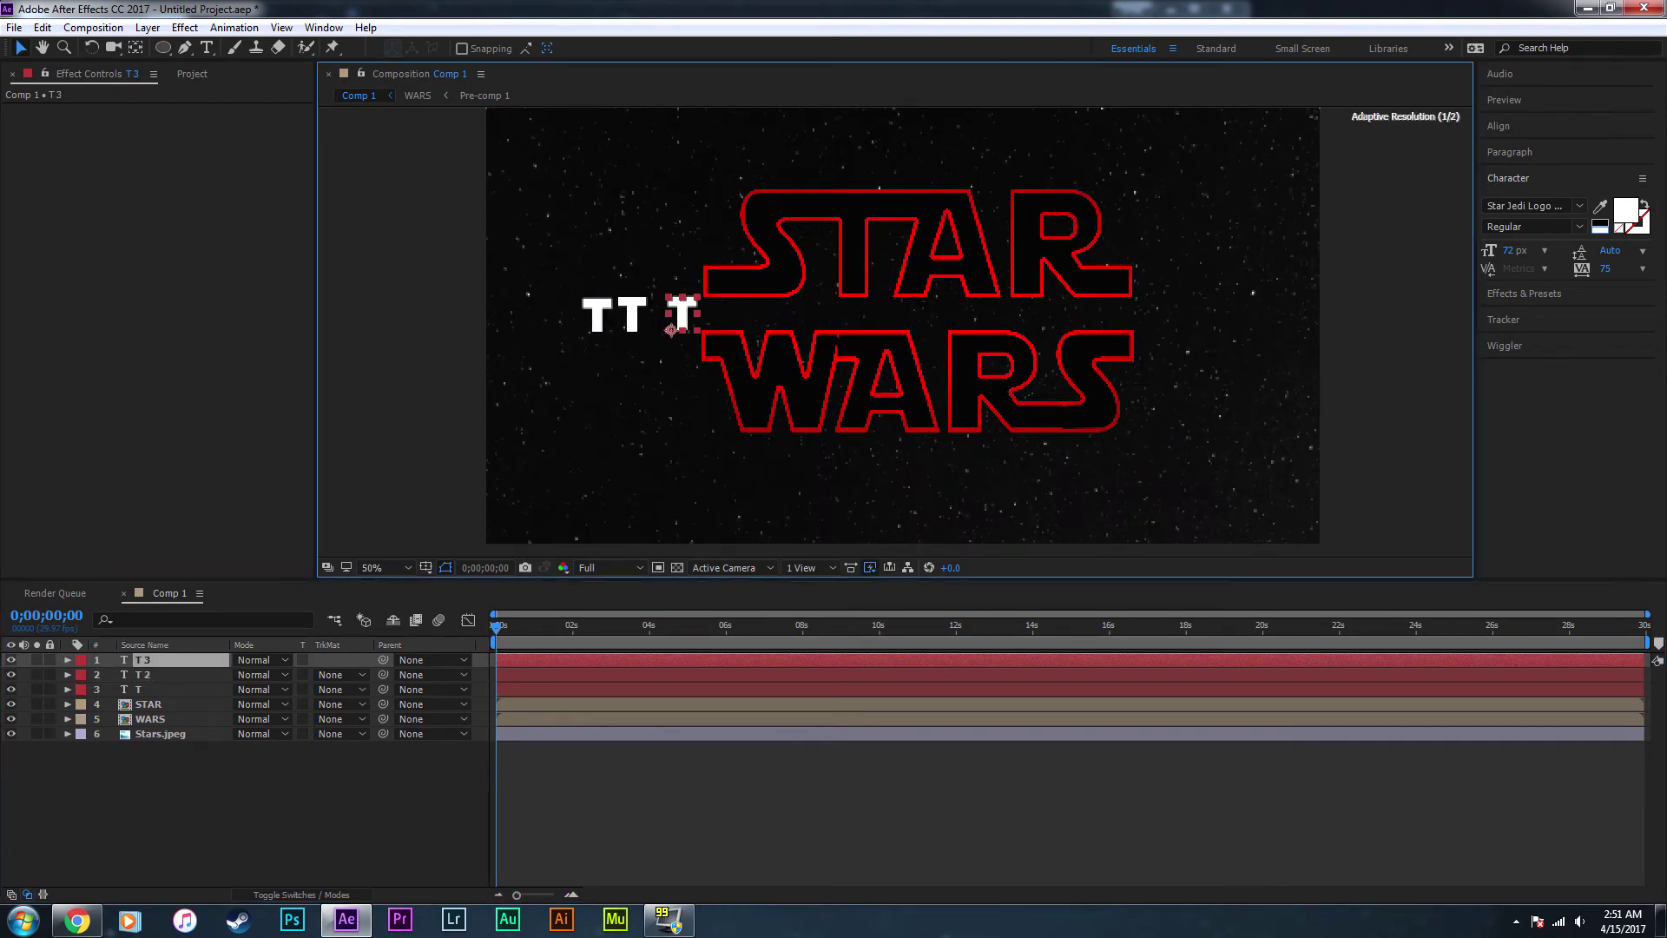
pyautogui.click(639, 315)
# - Change the second T to H and the third T to E so the letters spell THE
pyautogui.click(207, 48)
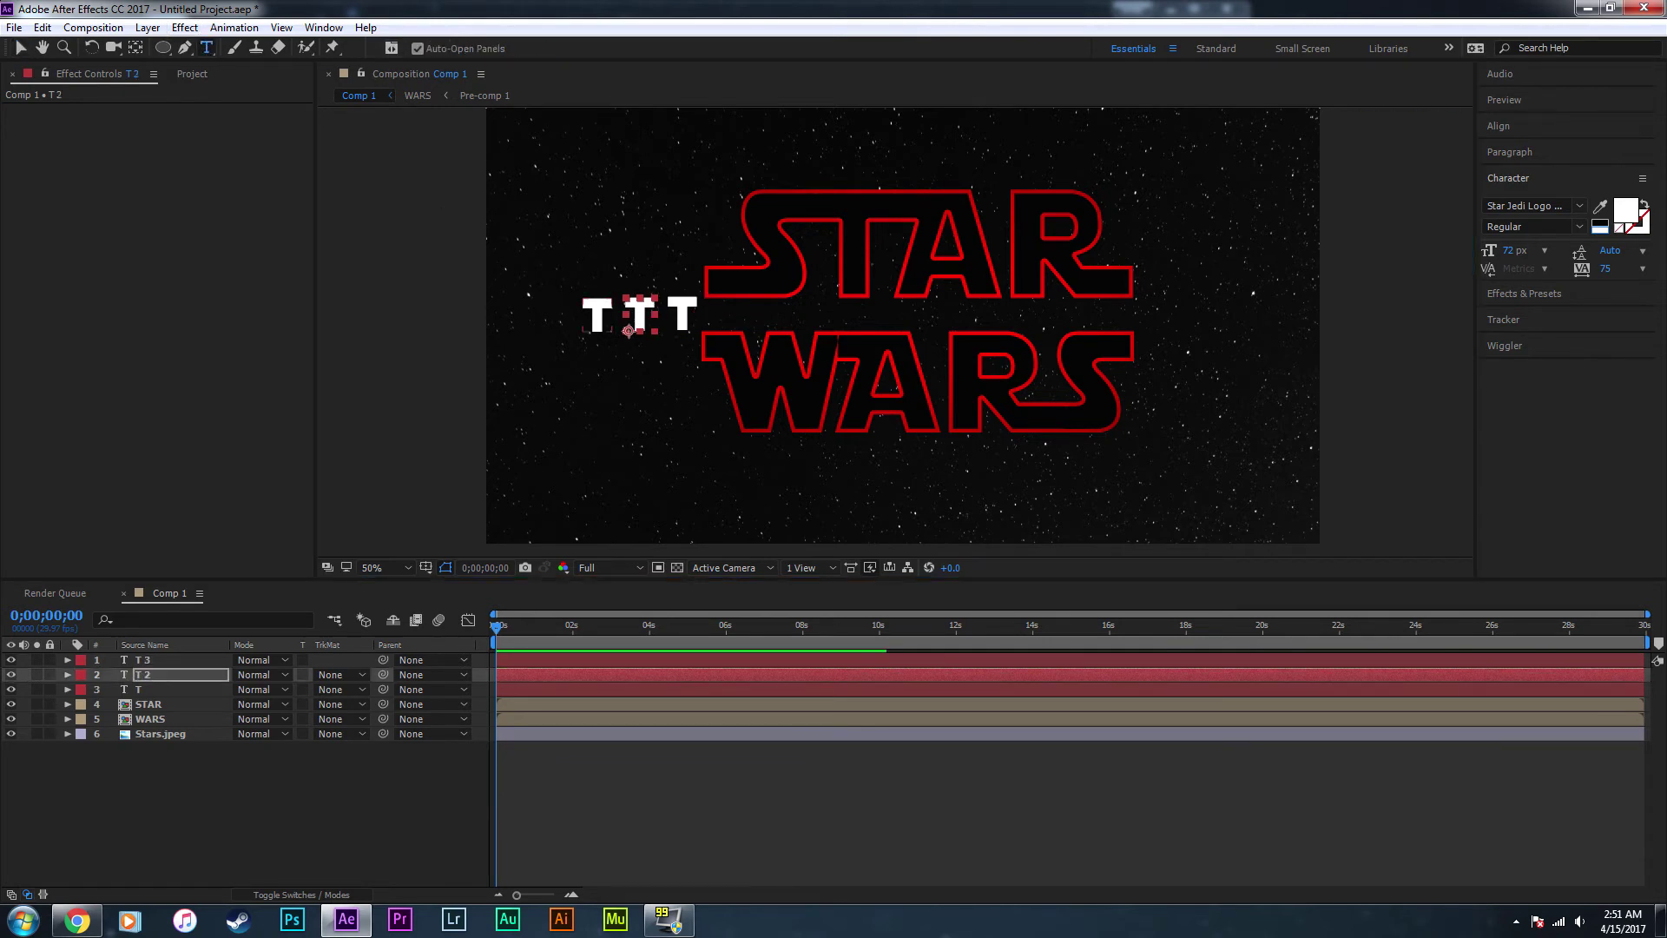
pyautogui.doubleClick(640, 314)
pyautogui.write('H')
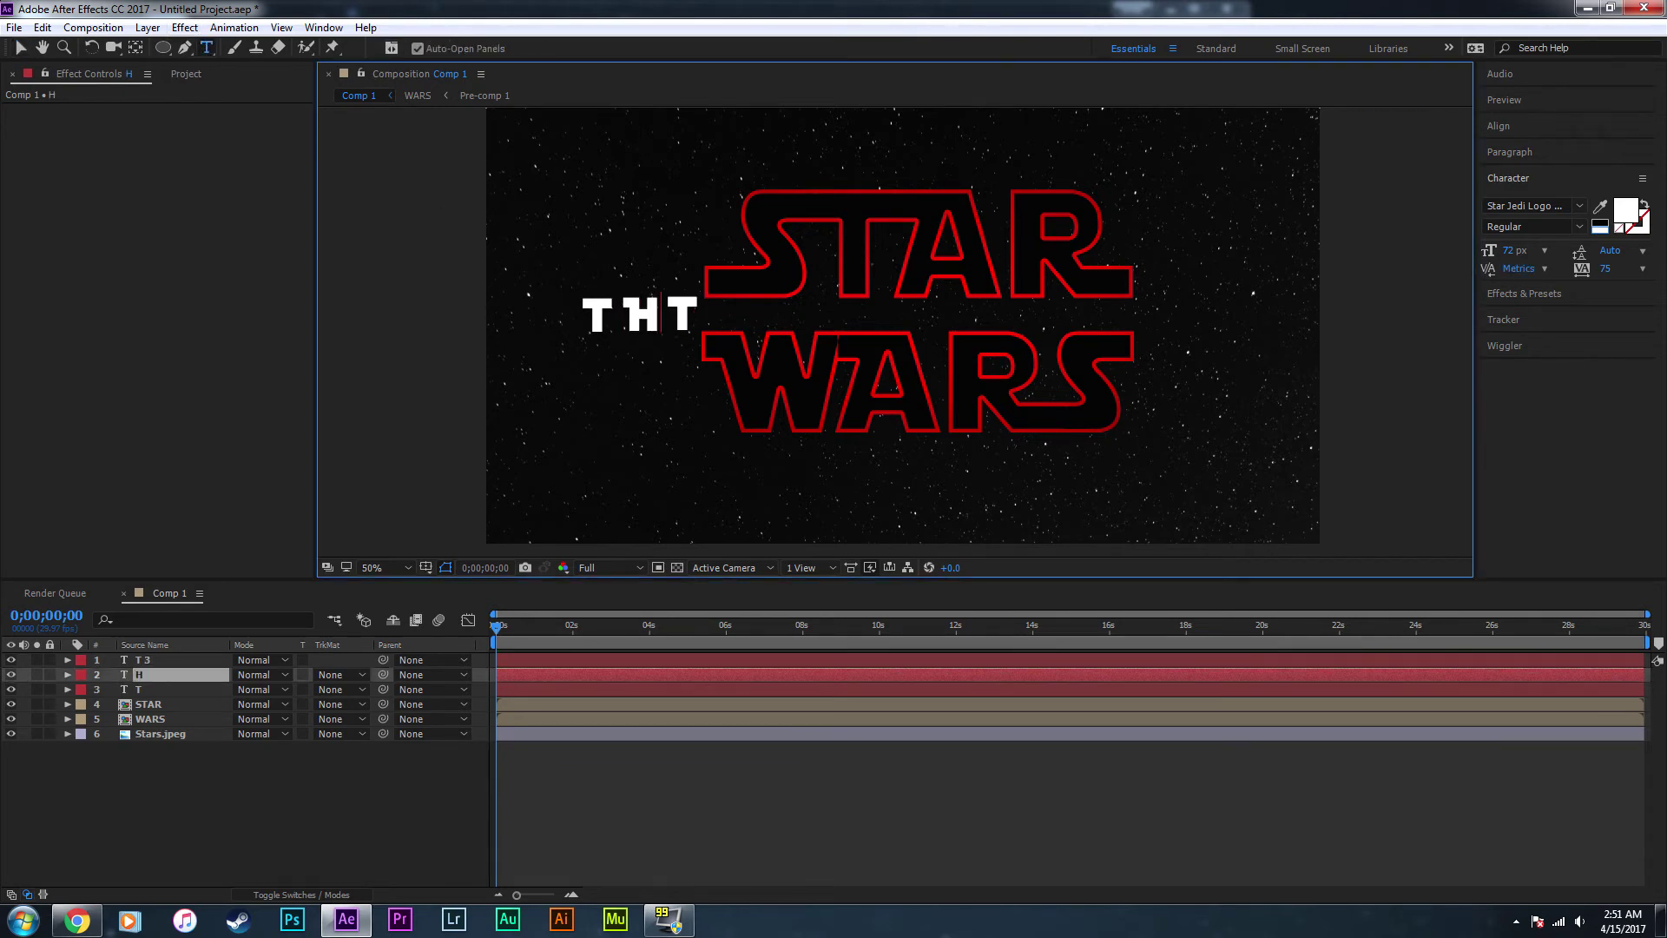
pyautogui.doubleClick(128, 660)
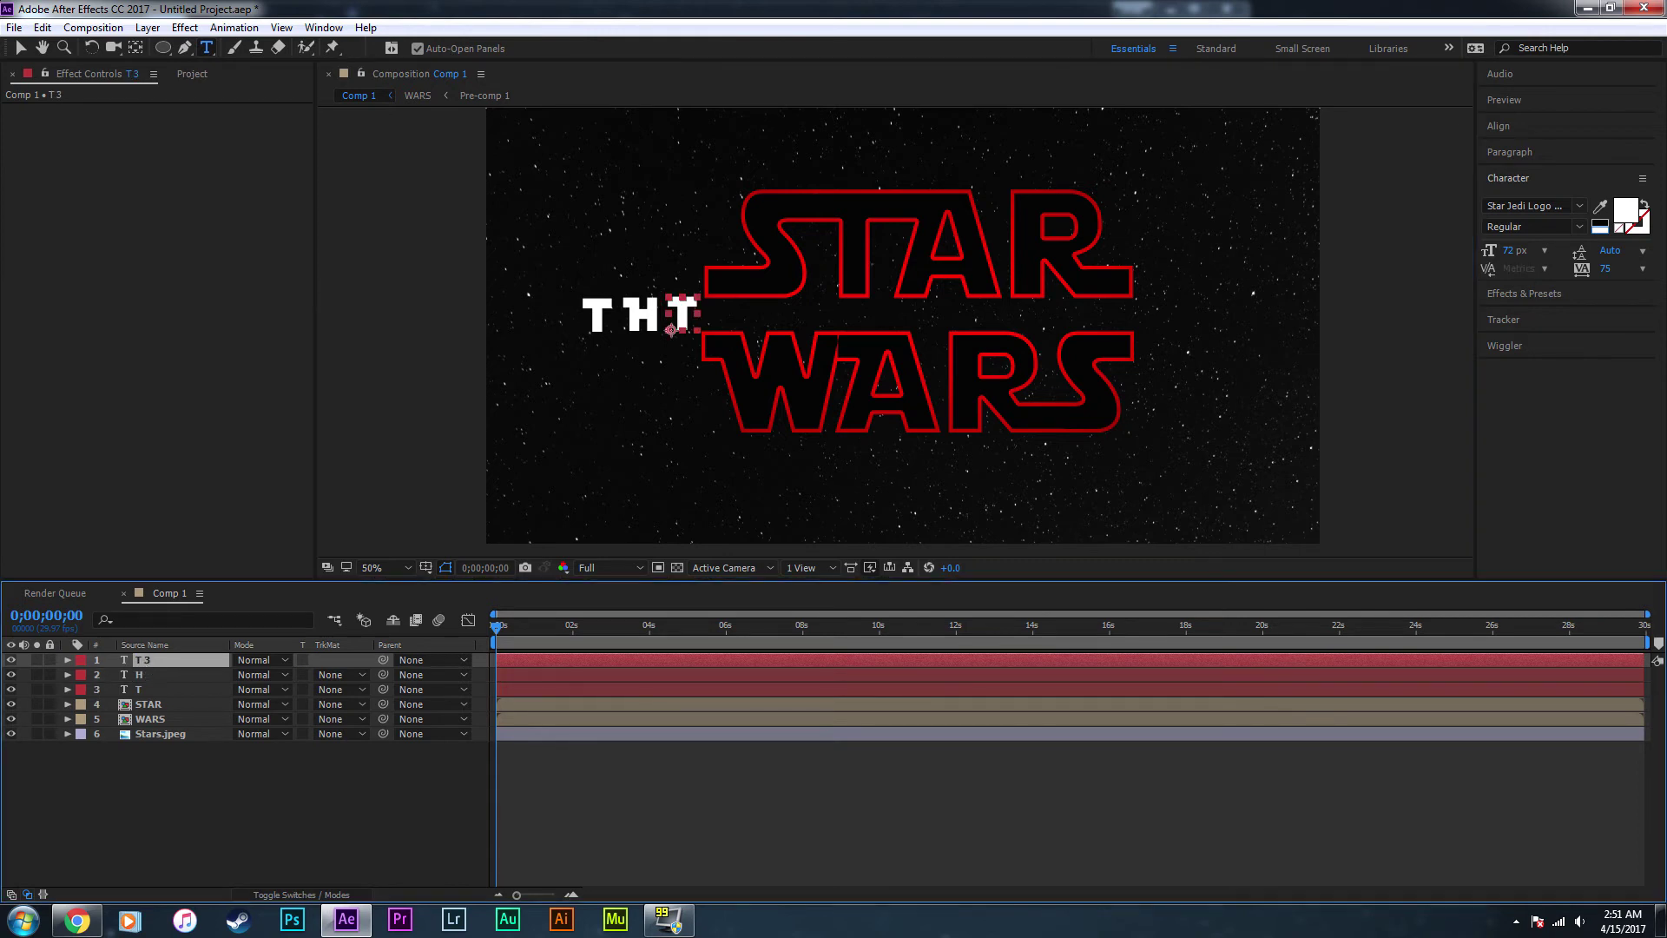
pyautogui.write('E')
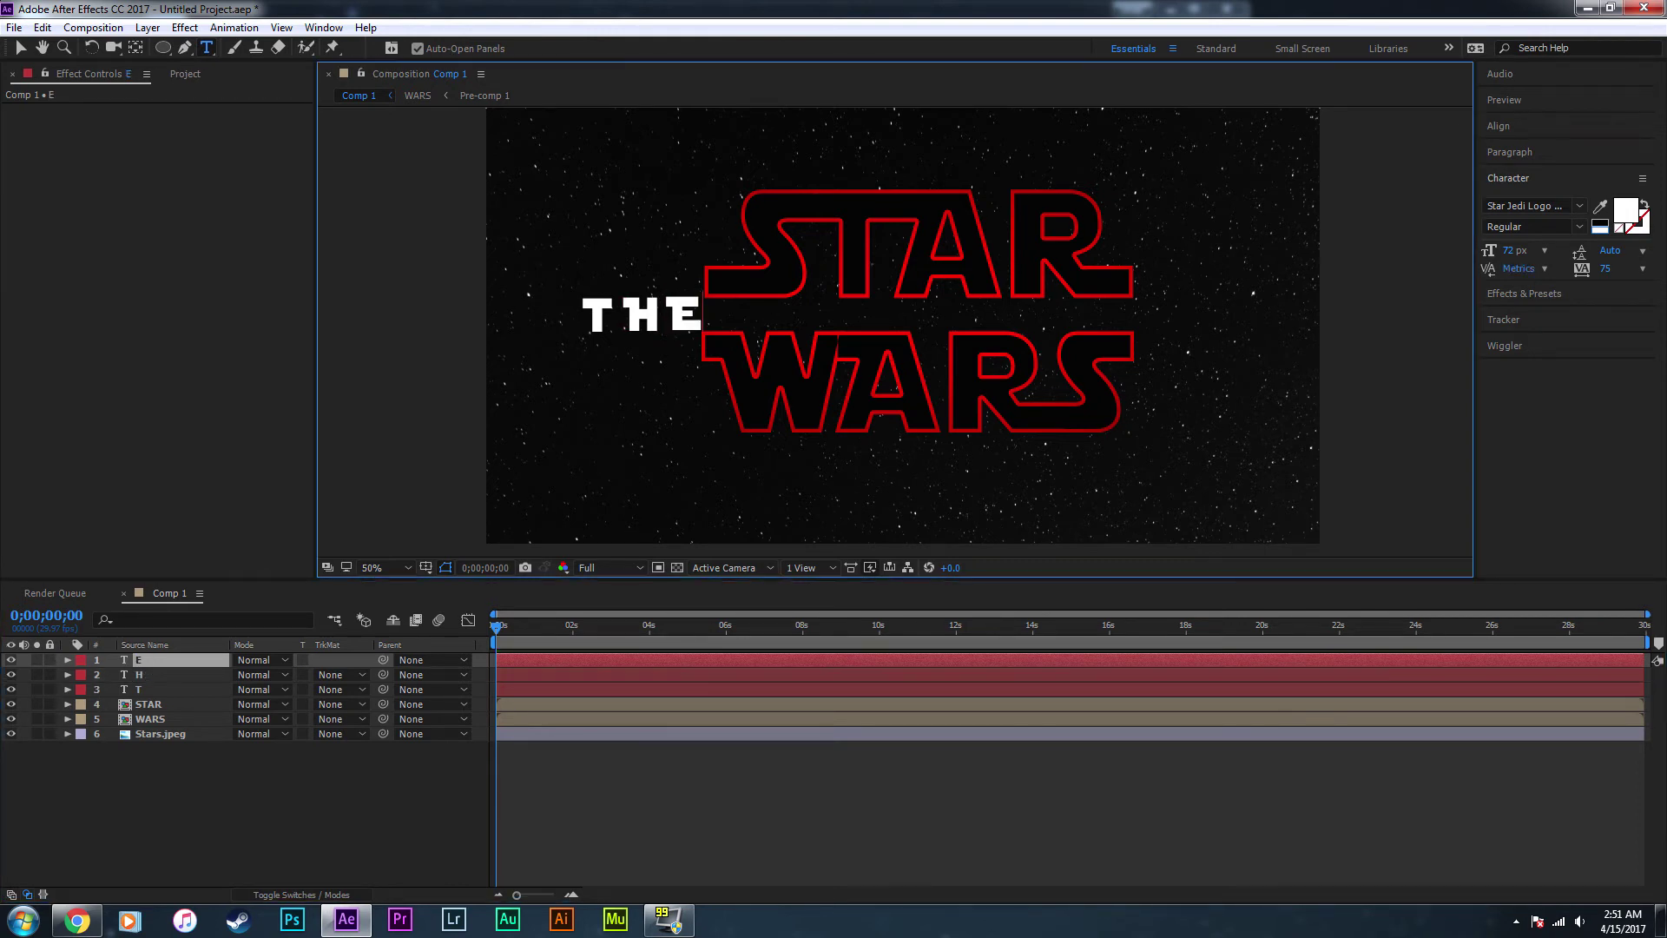
# - Show the layer switches and make the T, H and E text layers 3D
pyautogui.doubleClick(157, 689)
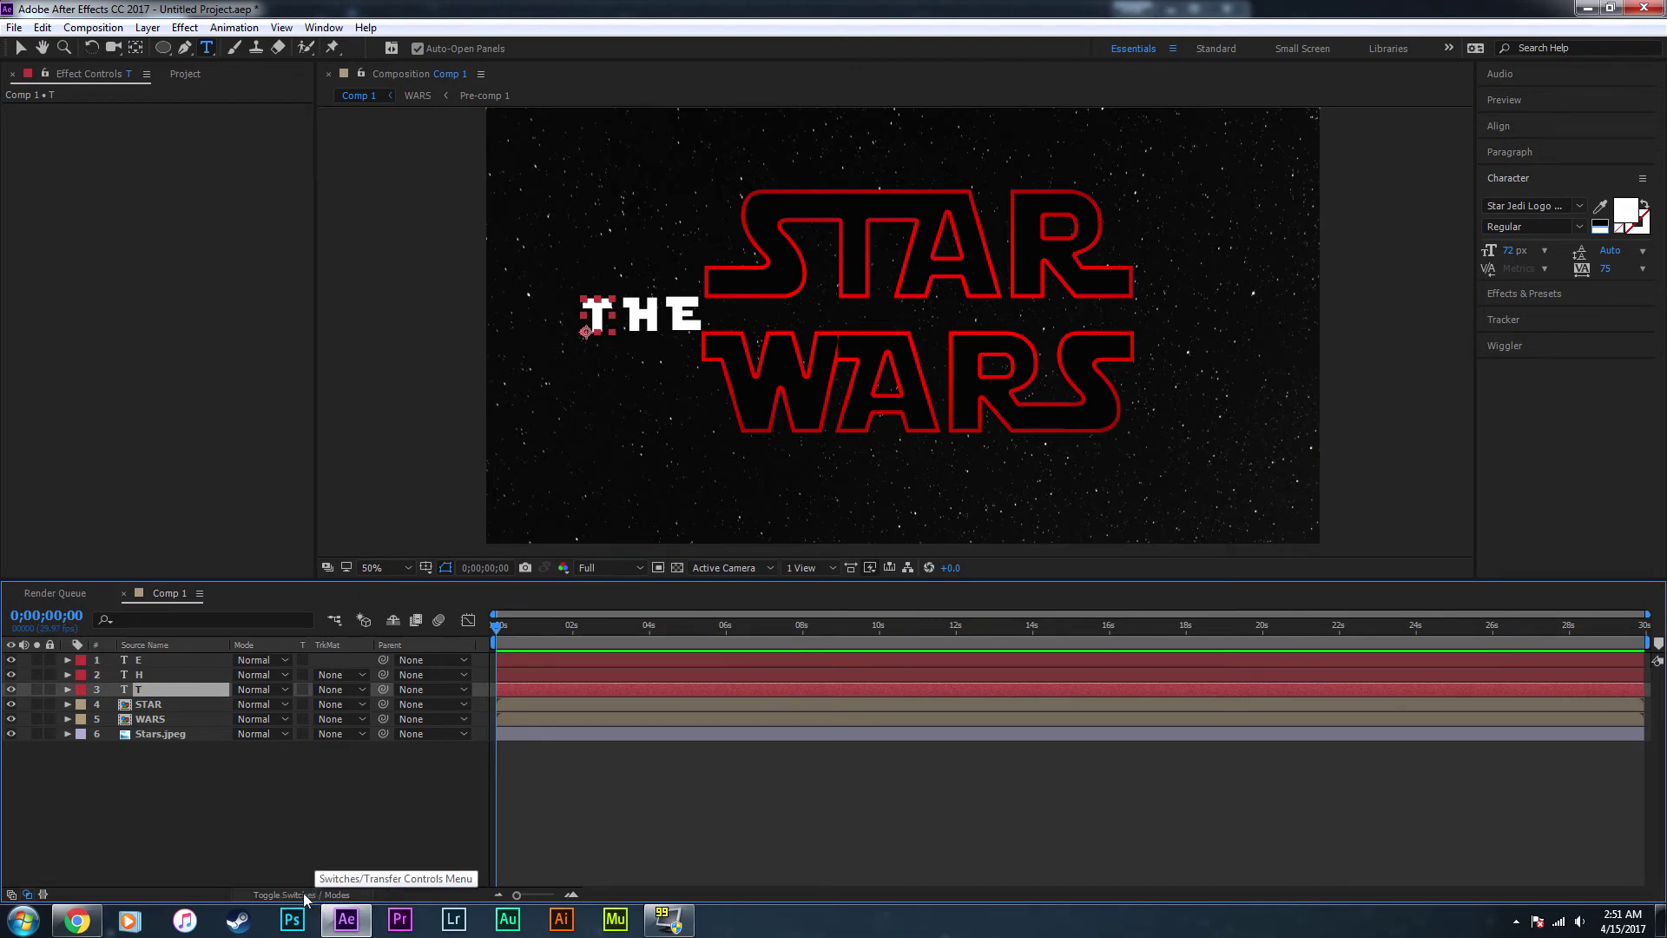
pyautogui.click(295, 894)
pyautogui.keyDown('shift'); pyautogui.click(156, 664); pyautogui.keyUp('shift')
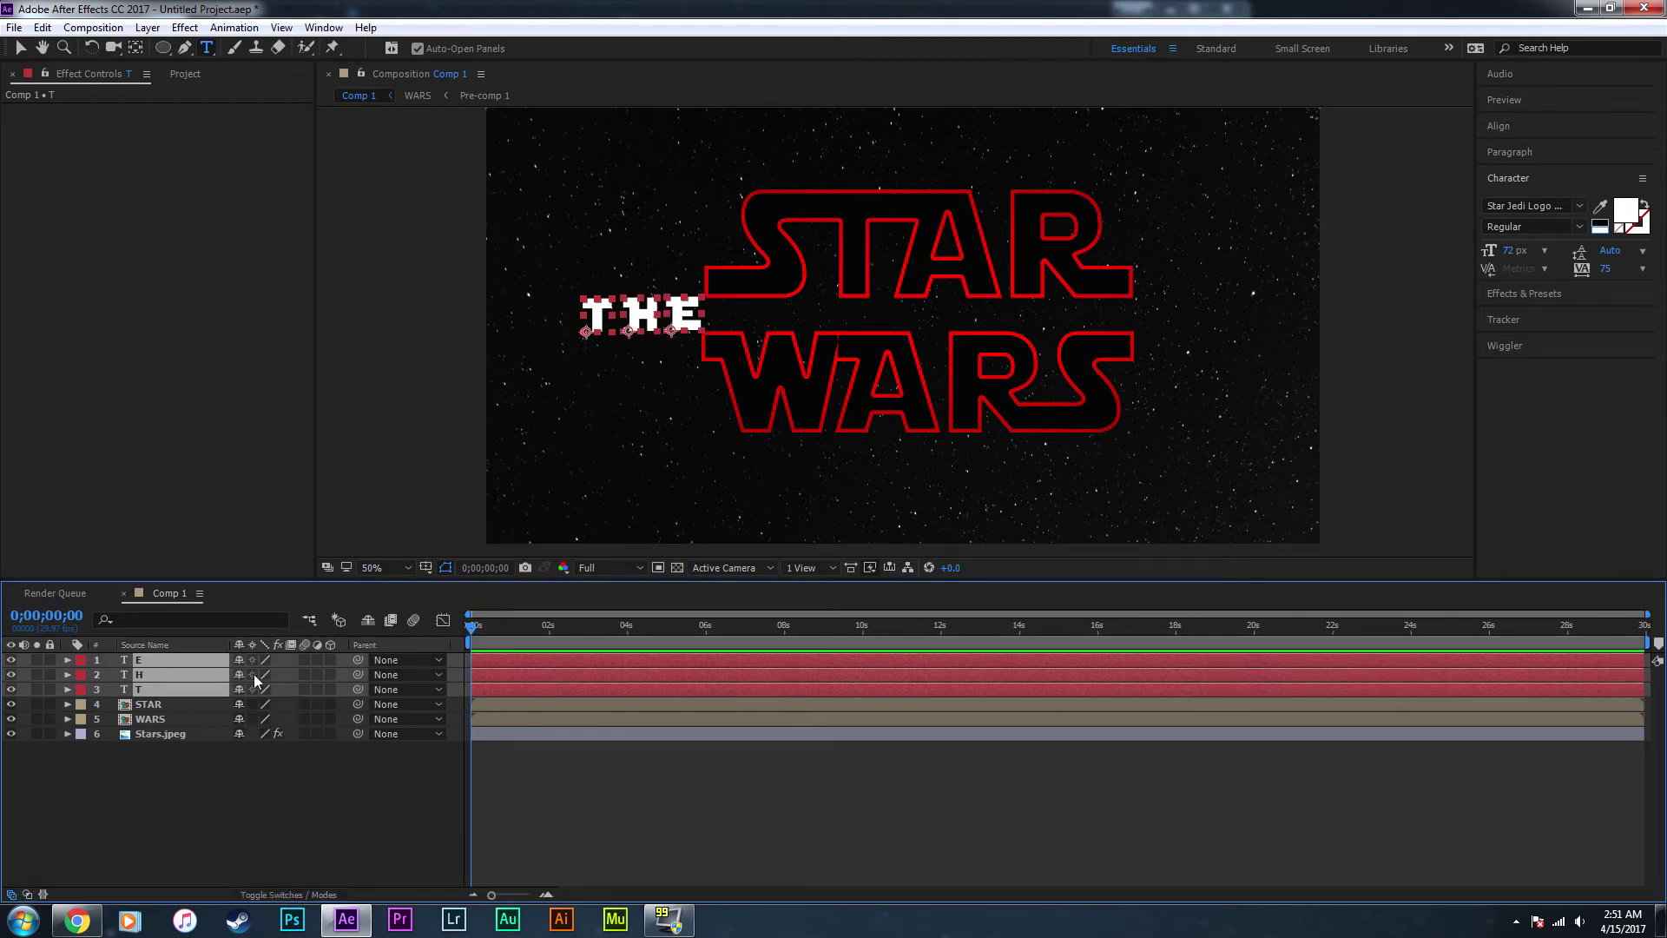
pyautogui.click(330, 660)
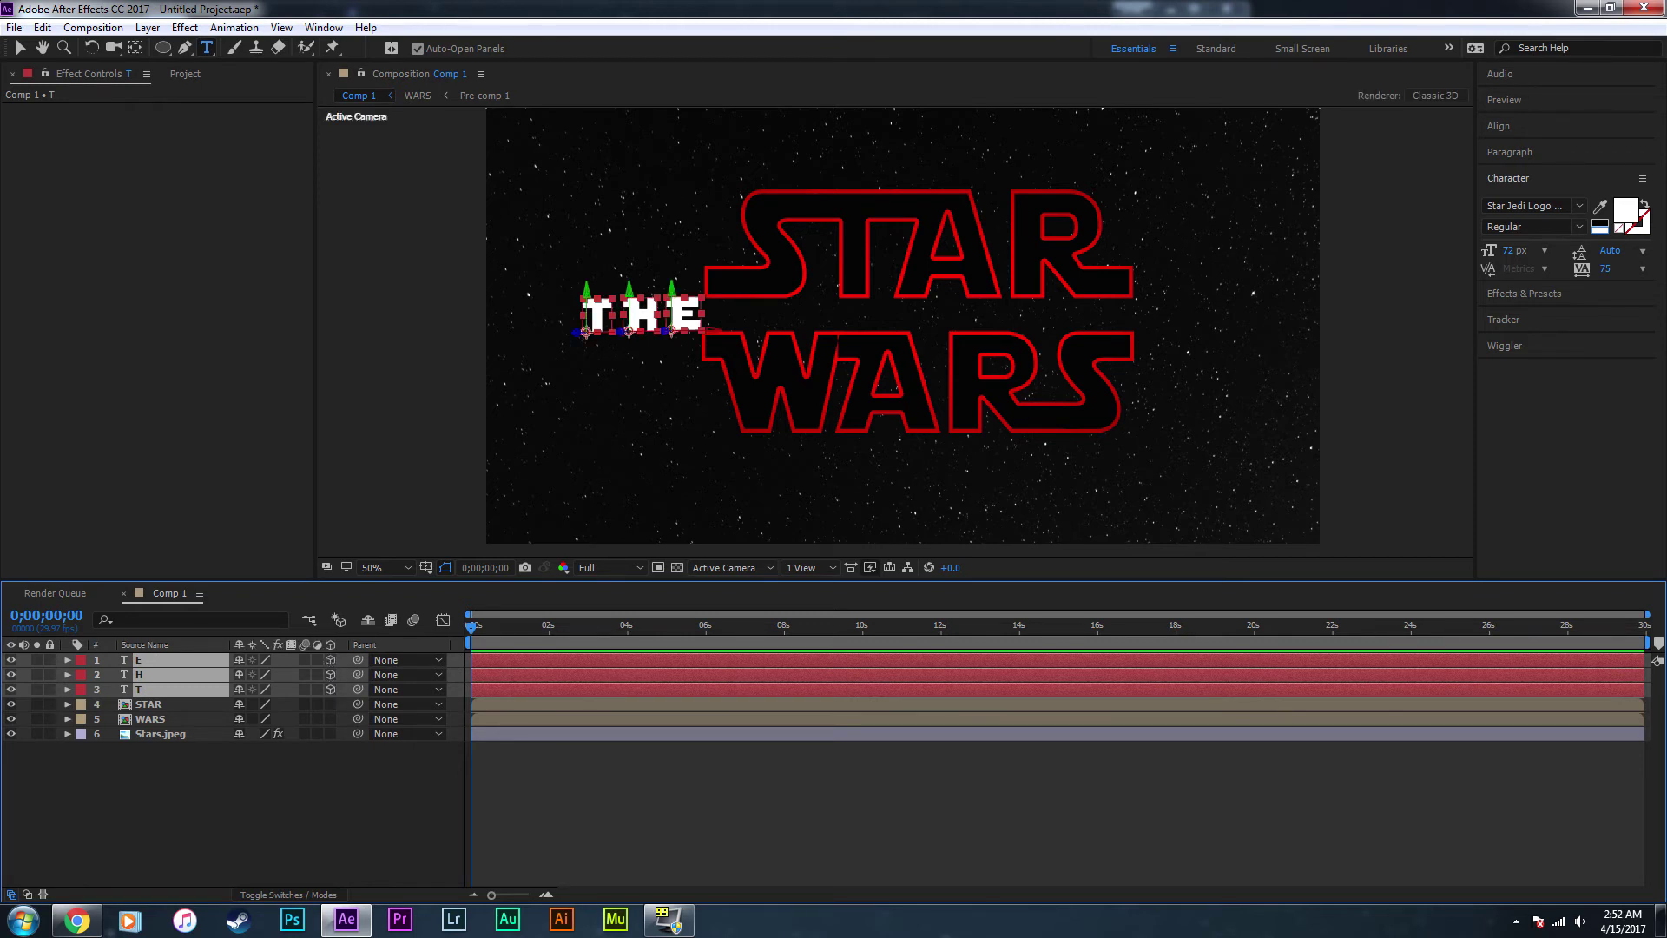
pyautogui.click(246, 792)
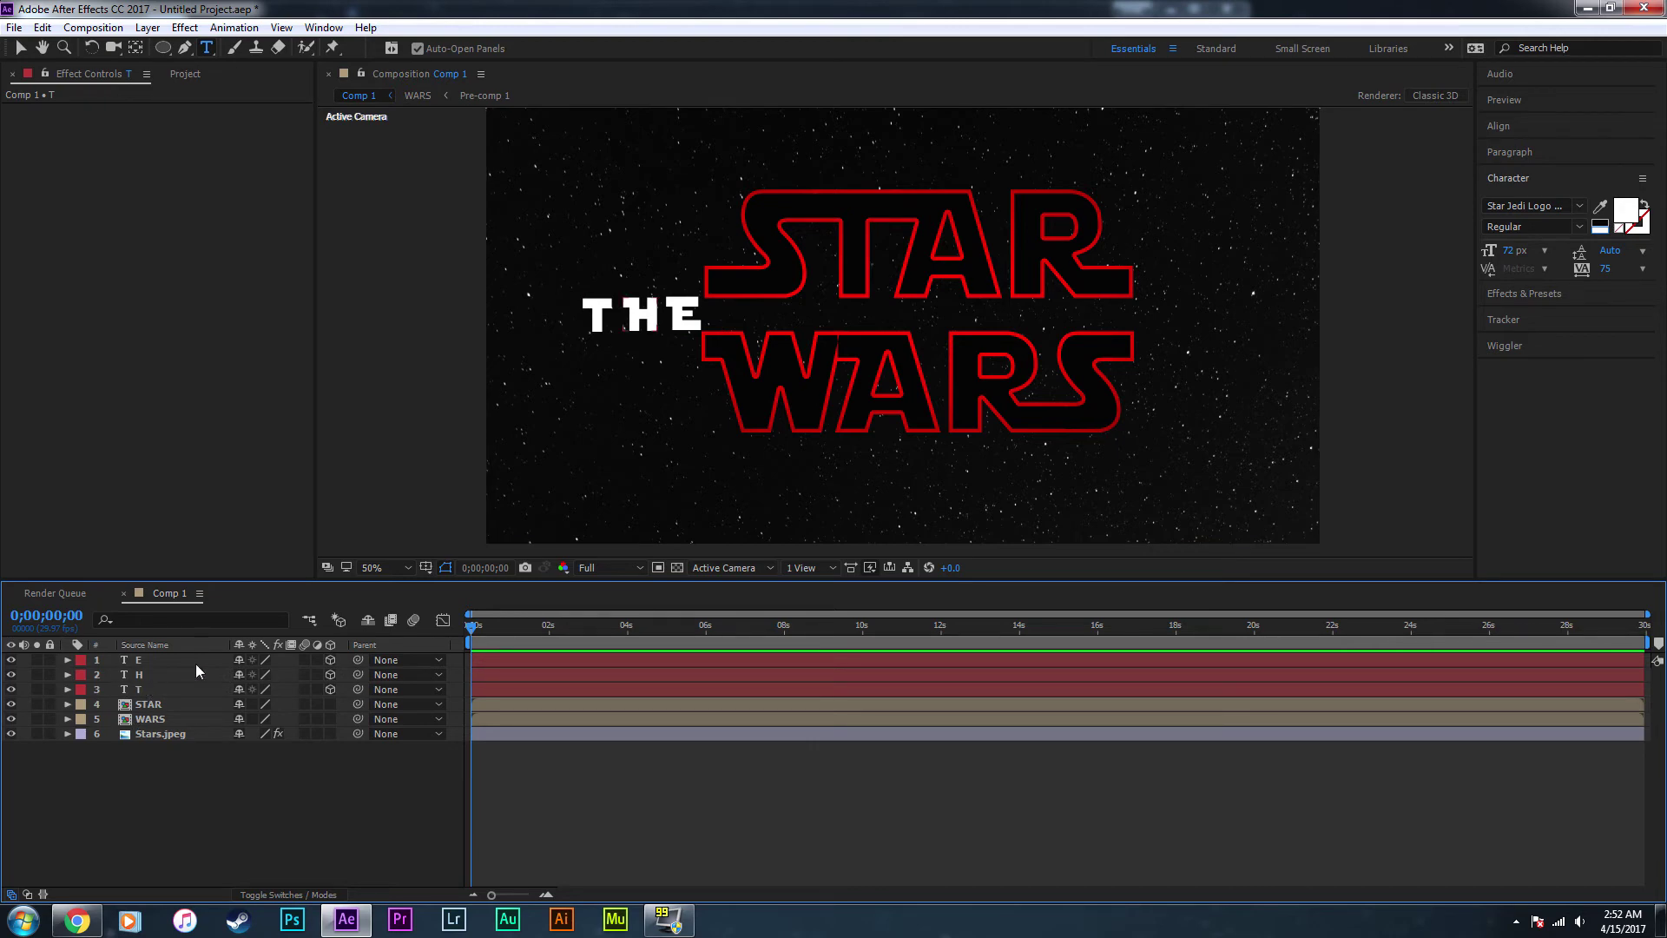
# - Pre-compose the T, H and E layers using the default name Pre-comp 2
pyautogui.click(142, 686)
pyautogui.keyDown('shift'); pyautogui.click(148, 664); pyautogui.keyUp('shift')
pyautogui.rightClick(155, 665)
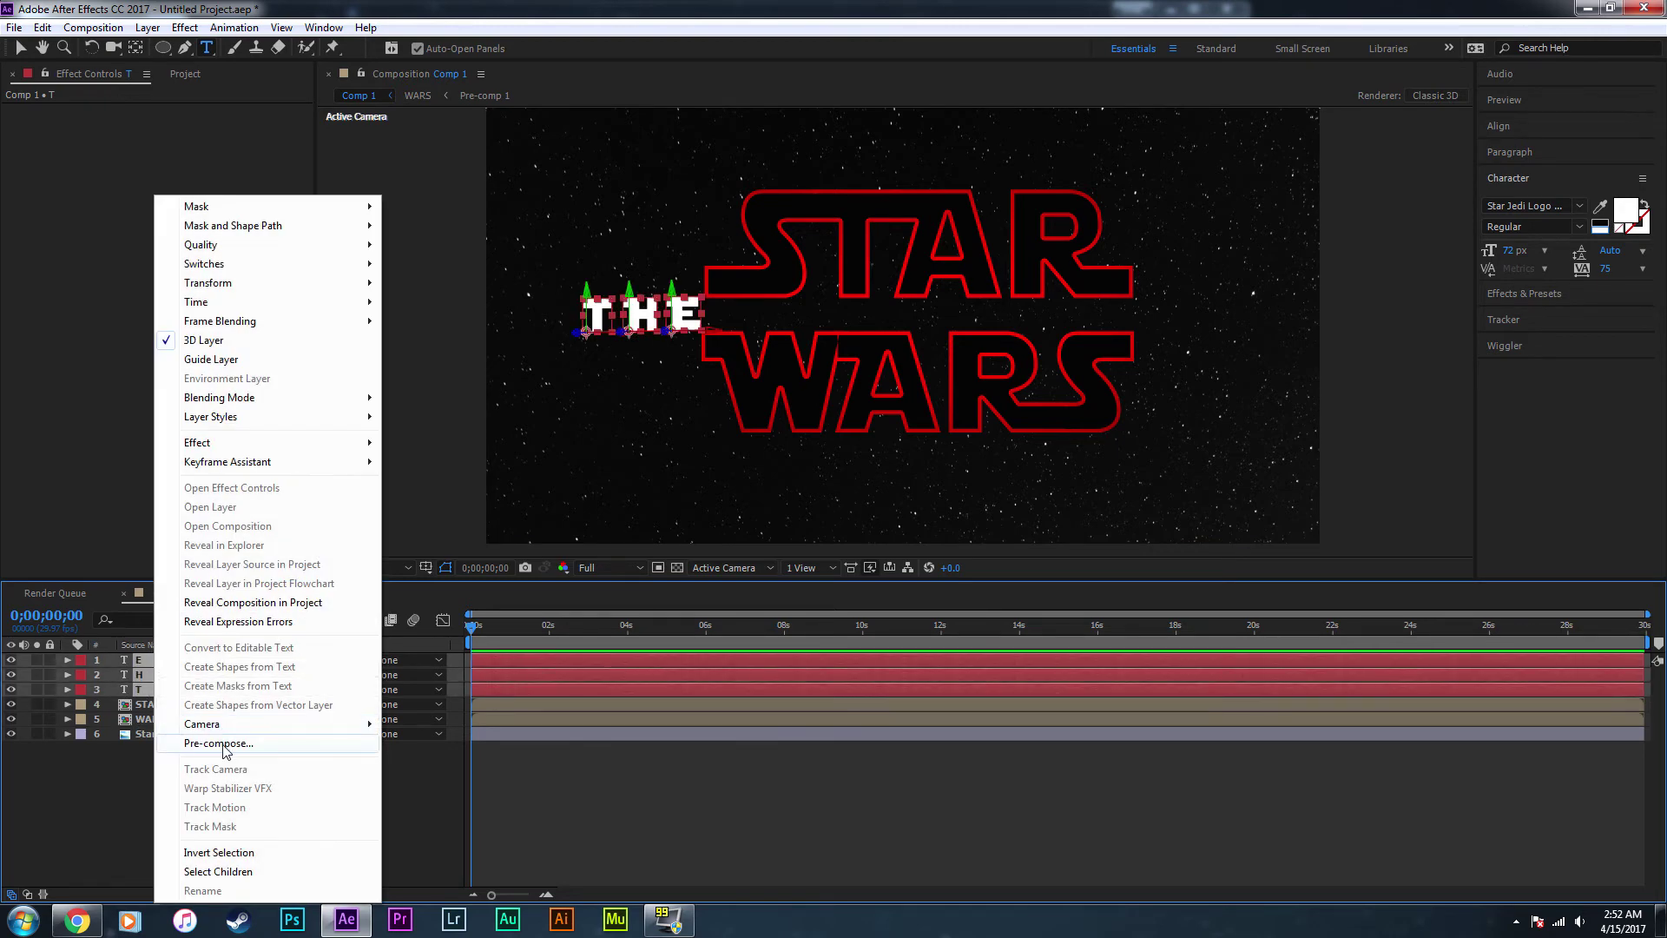
pyautogui.click(223, 744)
pyautogui.click(882, 558)
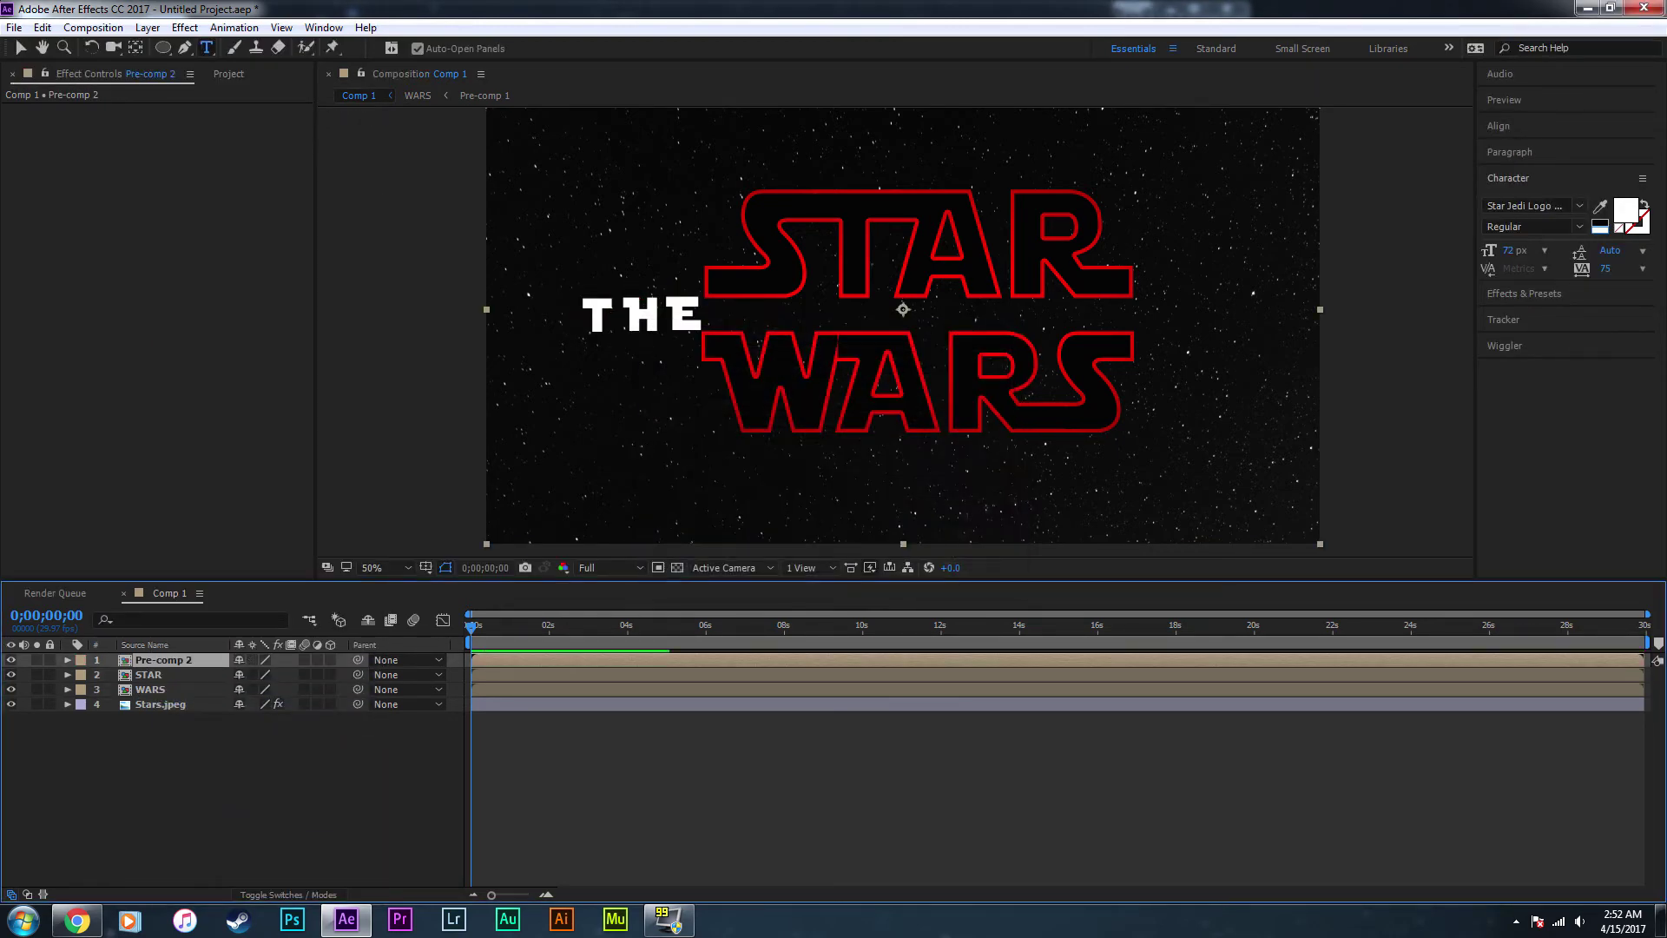
# - Widen the spacing between the letters inside Pre-comp 2, and nudge the whole word slightly in Comp 1
pyautogui.doubleClick(162, 661)
pyautogui.click(21, 48)
pyautogui.moveTo(641, 346); pyautogui.dragTo(683, 341)
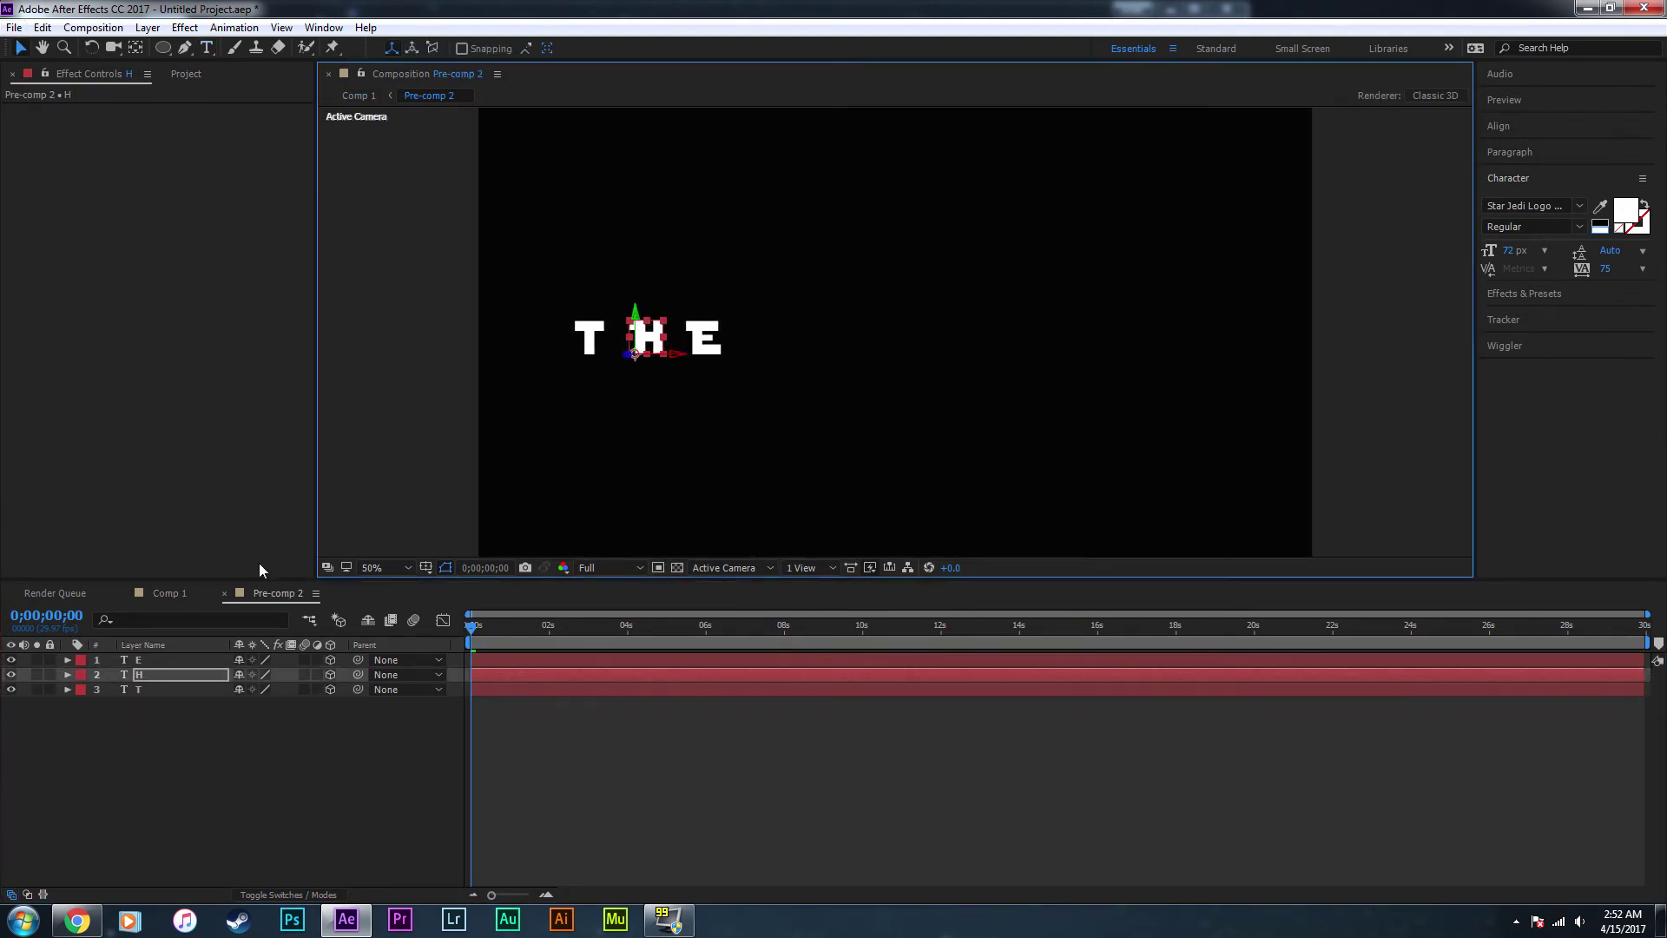
pyautogui.click(161, 593)
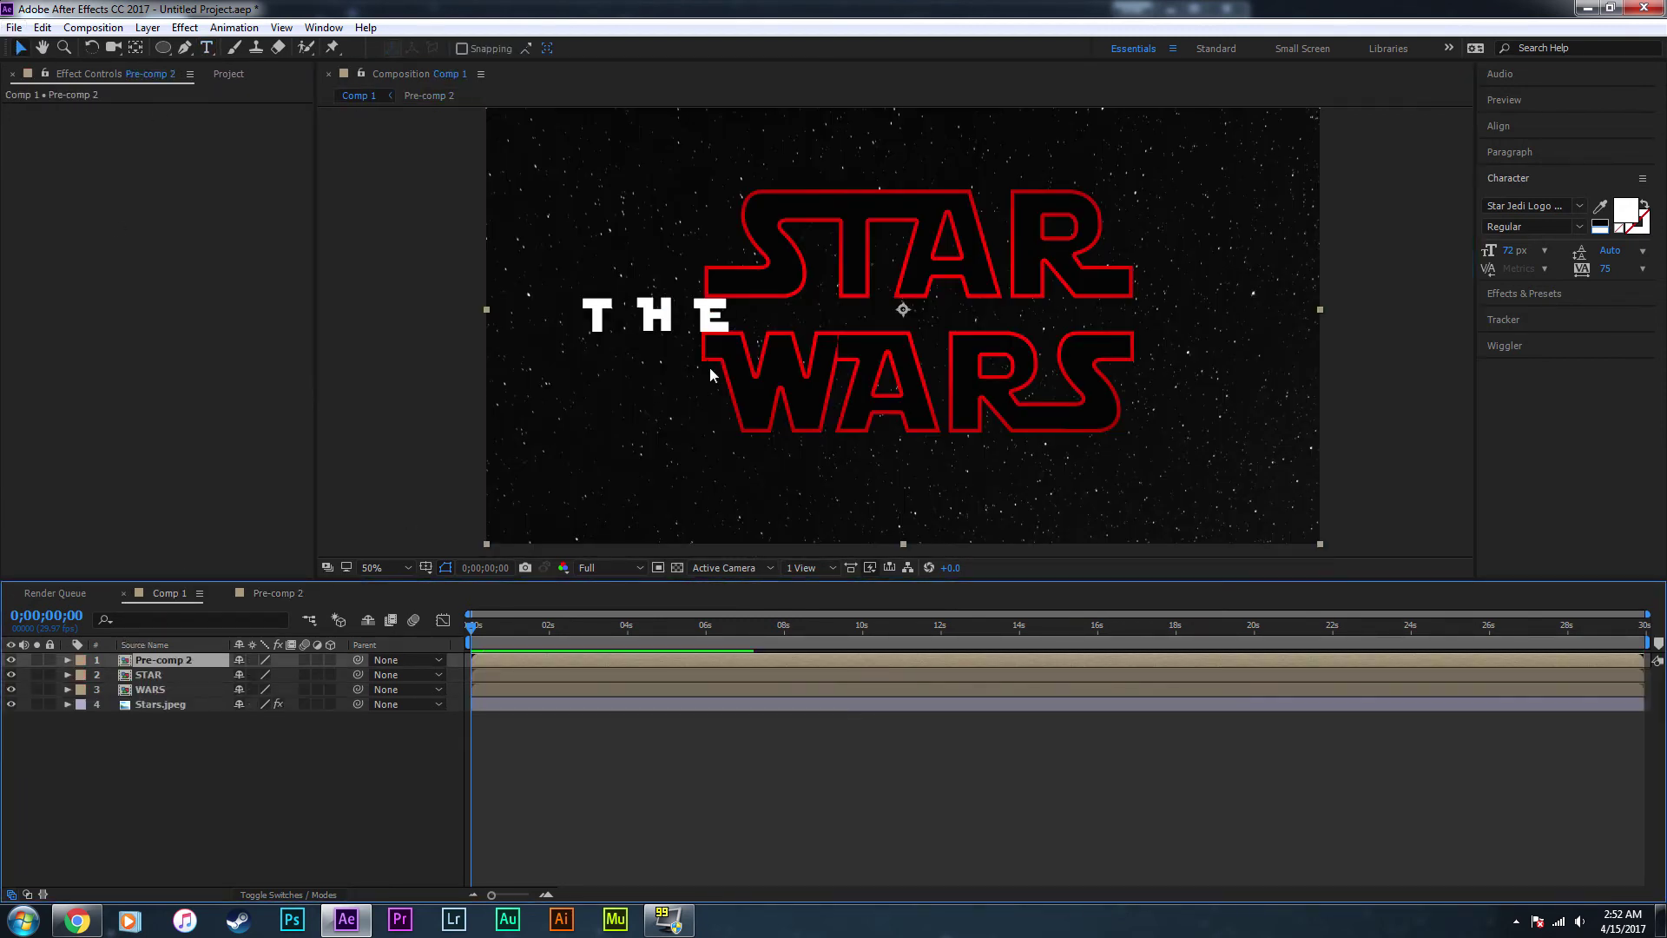
pyautogui.moveTo(742, 287); pyautogui.dragTo(719, 319)
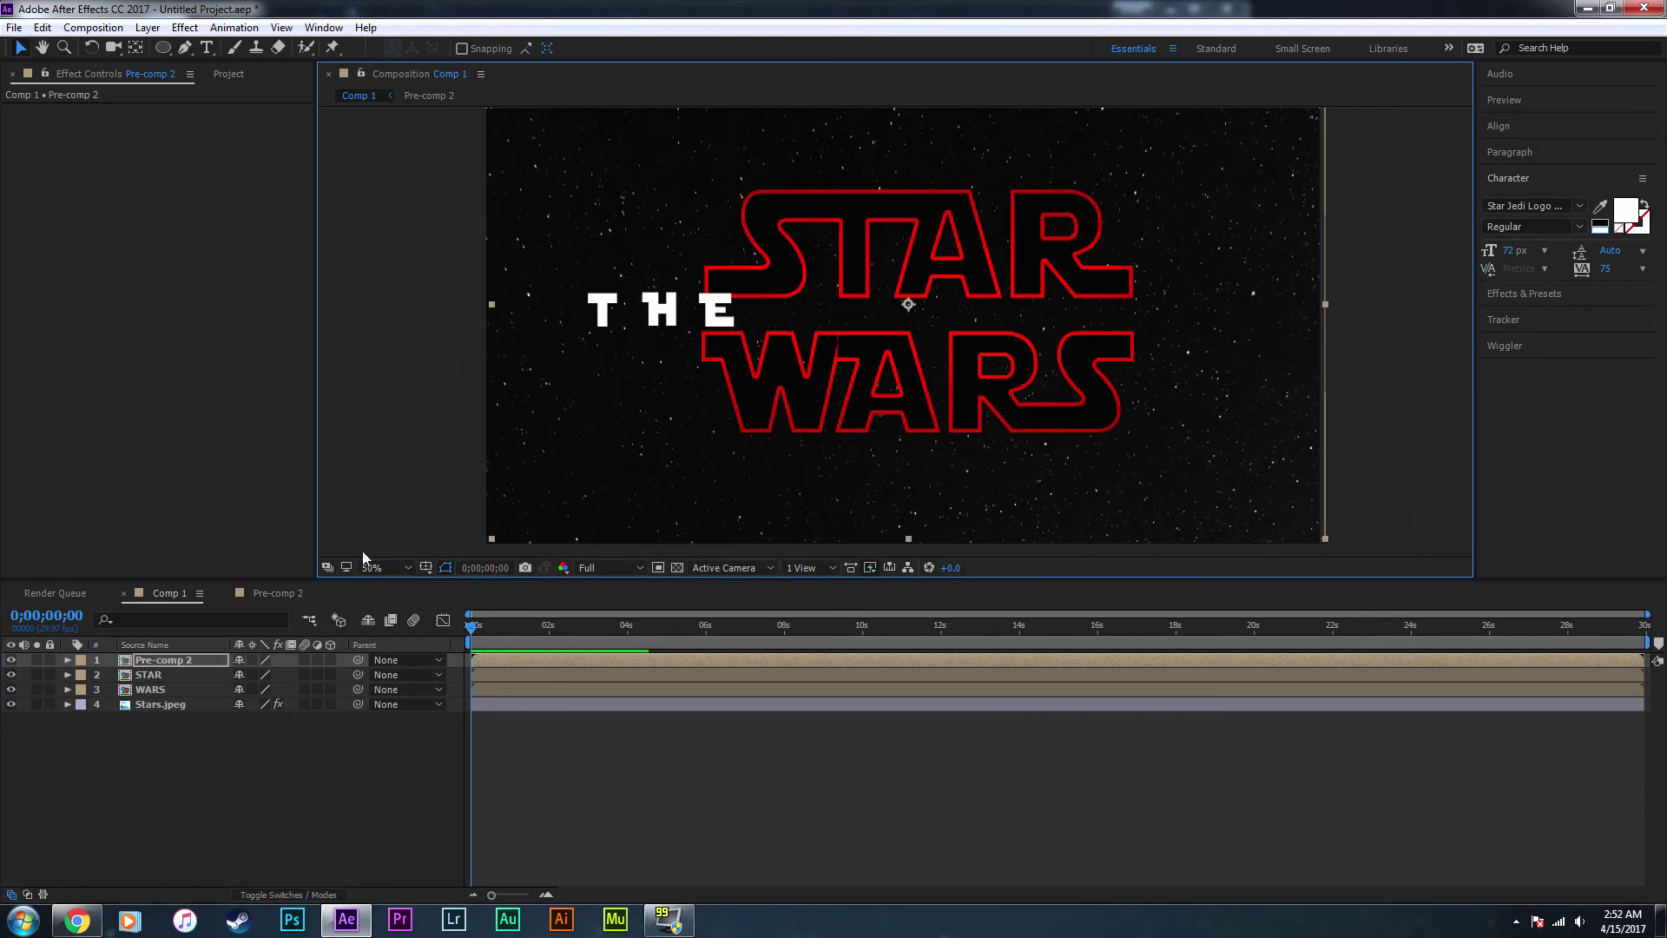
# - In Pre-comp 2, rotate all three letter layers to 39° on Y Rotation and keyframe that value at 0;00;00;00
pyautogui.click(272, 593)
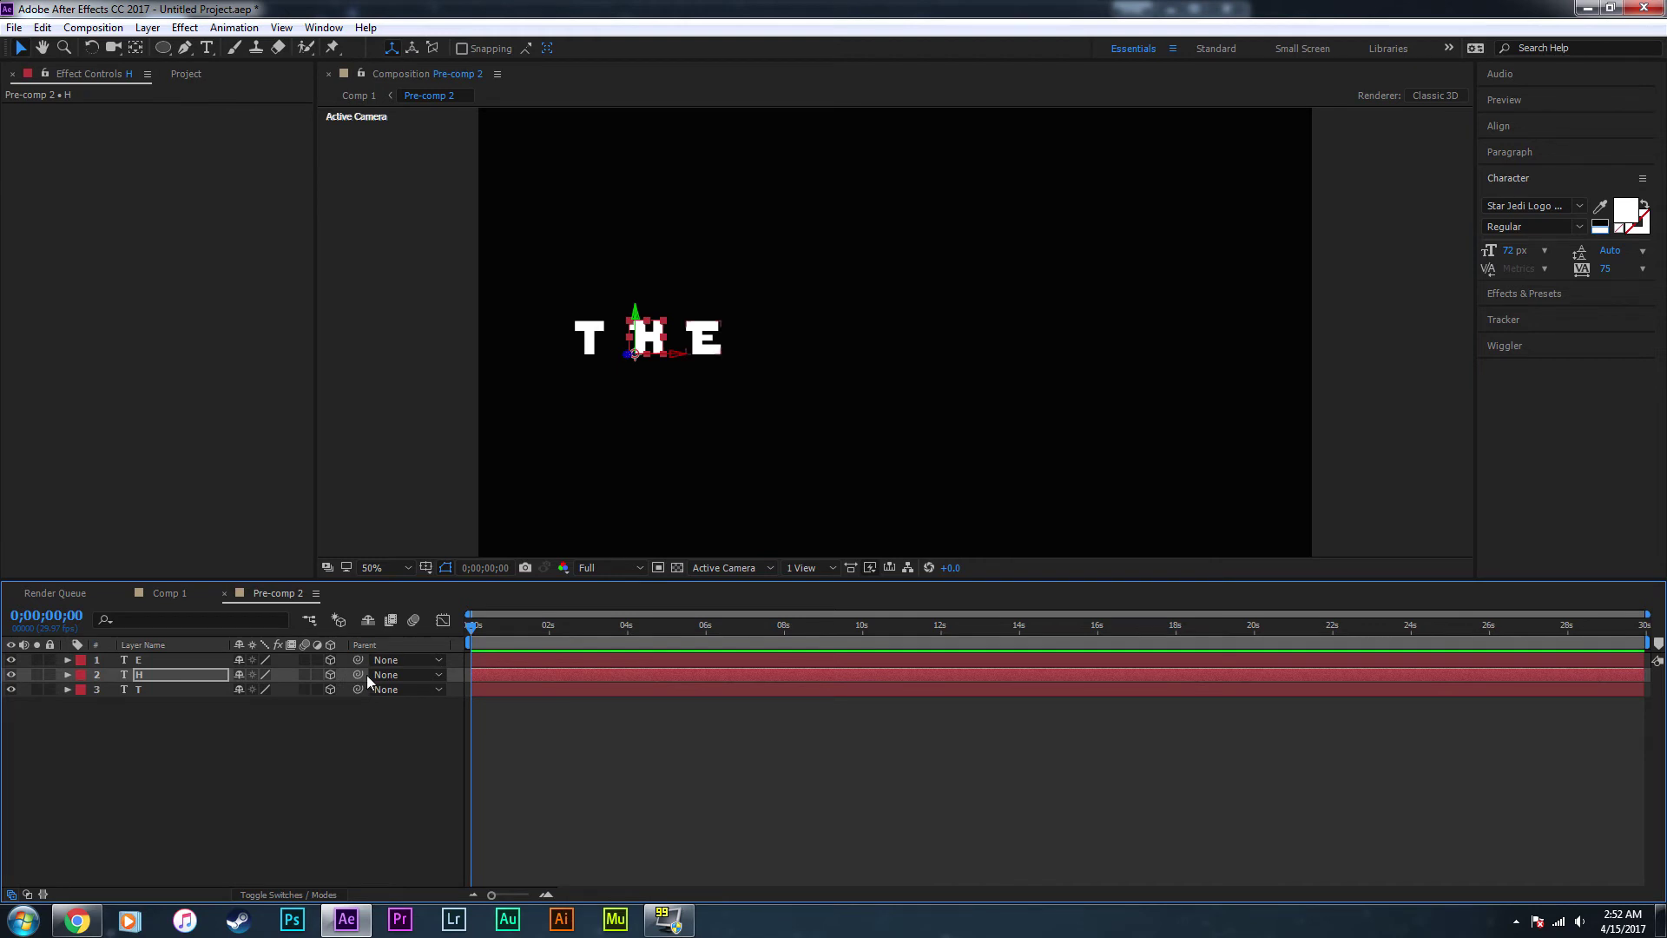
pyautogui.click(320, 748)
pyautogui.click(156, 675)
pyautogui.click(159, 700)
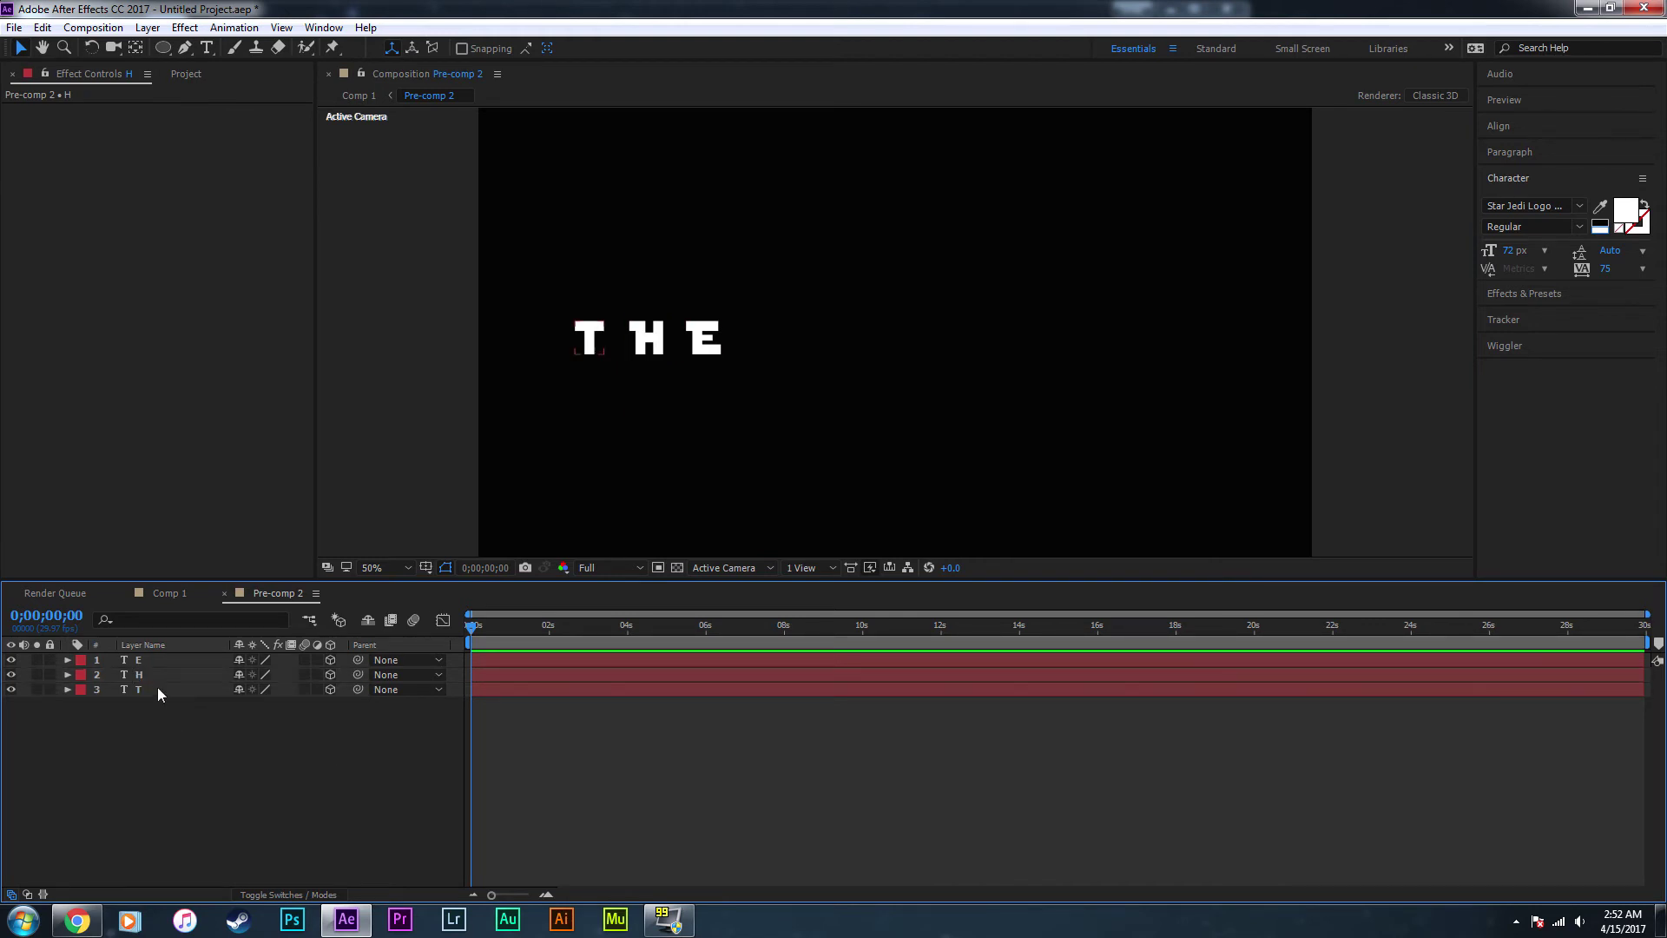
pyautogui.click(151, 659)
pyautogui.click(208, 737)
pyautogui.click(181, 676)
pyautogui.click(222, 738)
pyautogui.click(158, 664)
pyautogui.keyDown('shift'); pyautogui.click(155, 689); pyautogui.keyUp('shift')
pyautogui.click(68, 675)
pyautogui.click(82, 763)
pyautogui.scroll(-2, 156, 775)
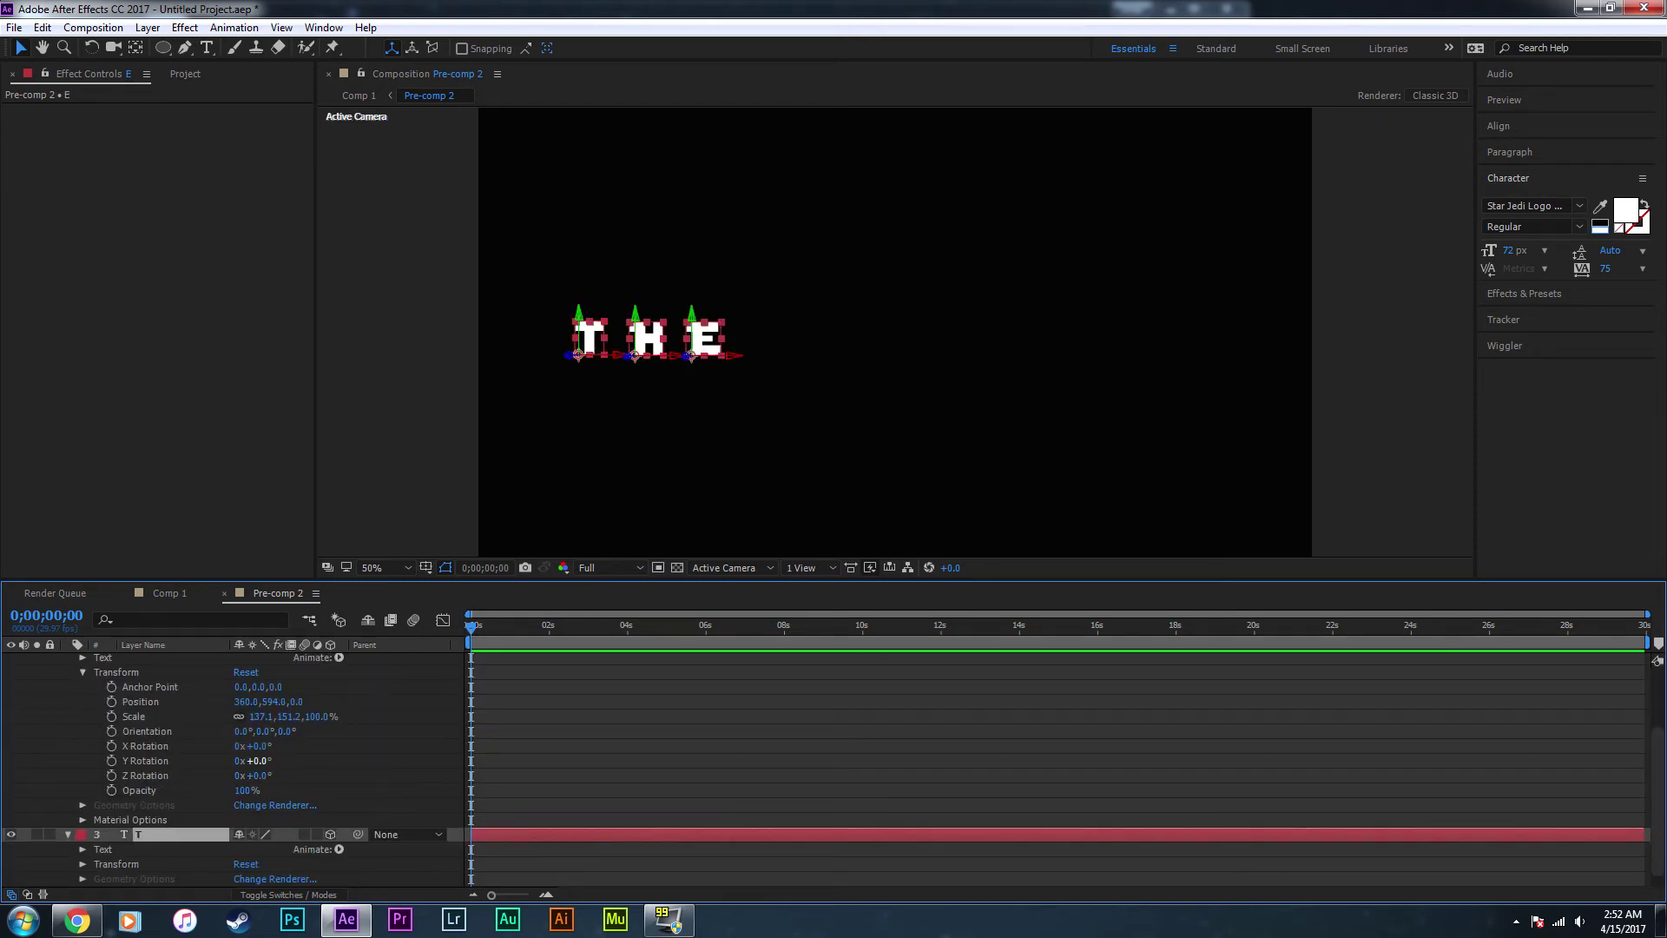
pyautogui.moveTo(259, 761); pyautogui.dragTo(286, 761)
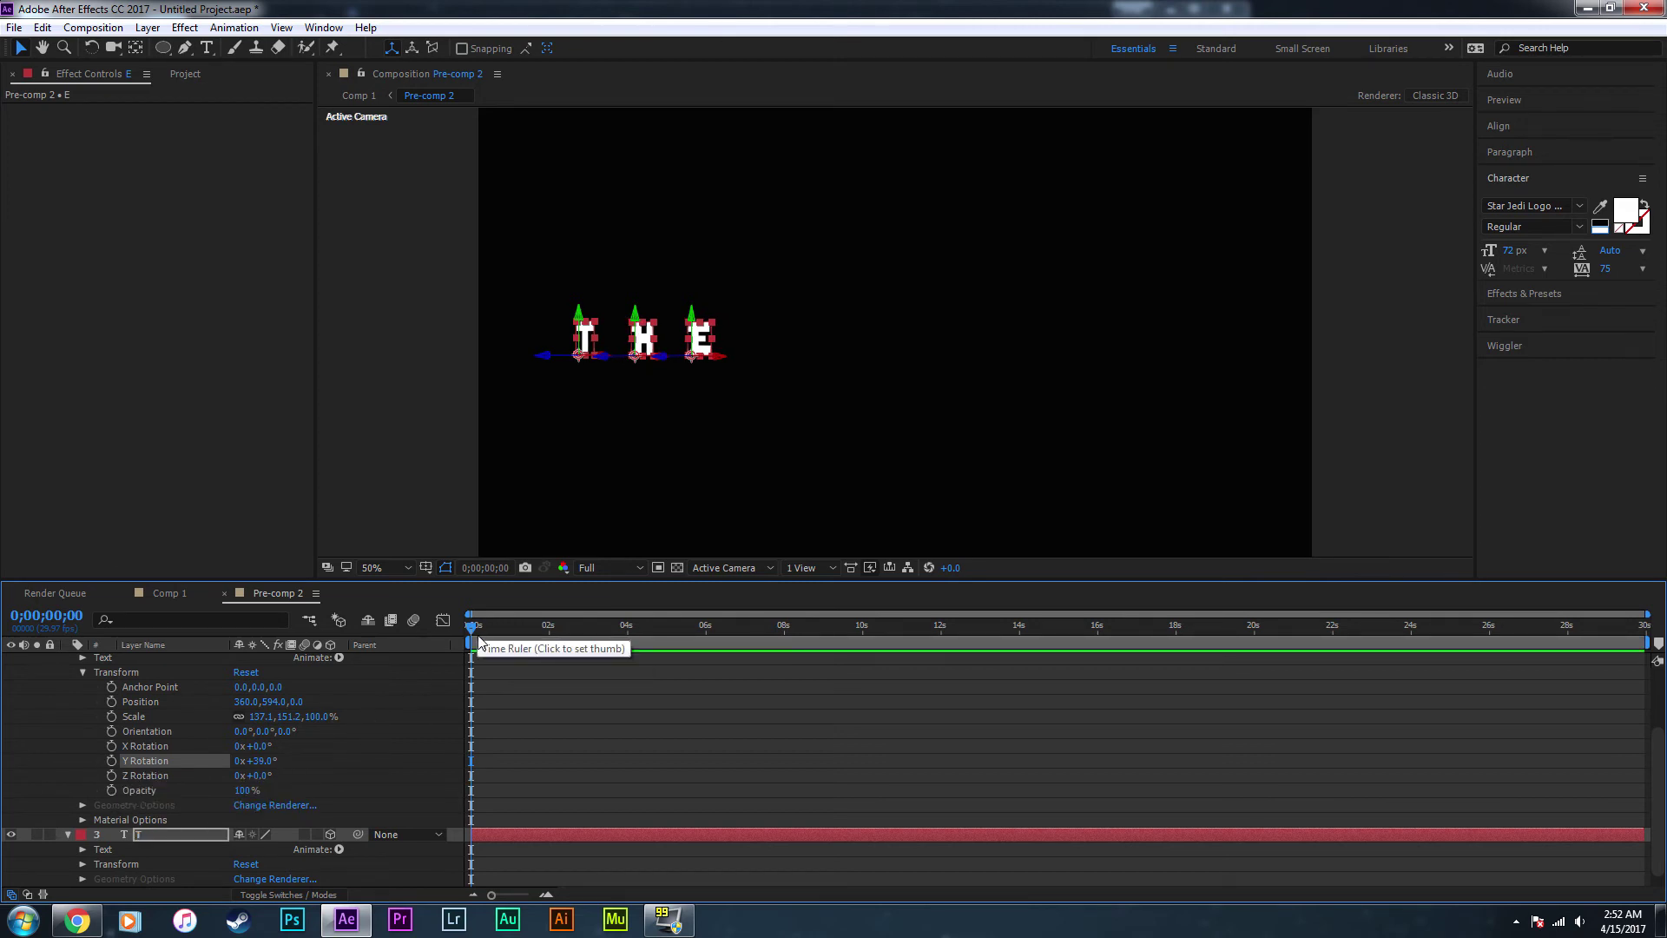
pyautogui.click(111, 760)
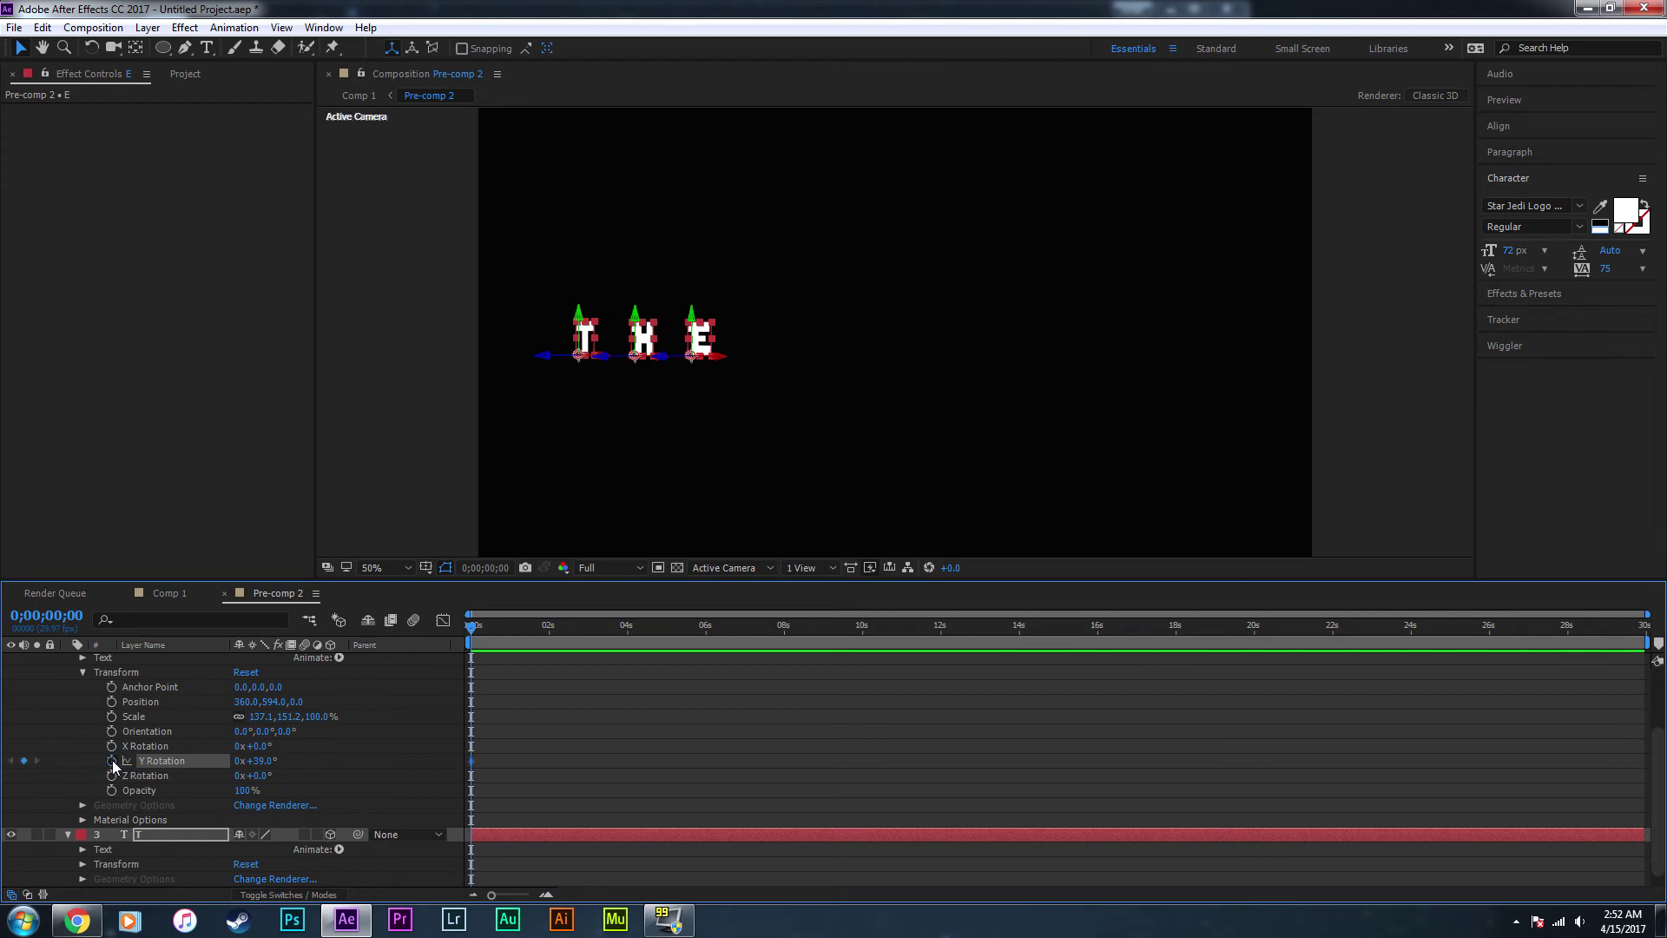
# - Keyframe the letters' Y Rotation at 0° at 0;00;03;07 and preview the rotation from the start
pyautogui.moveTo(509, 623); pyautogui.dragTo(598, 629)
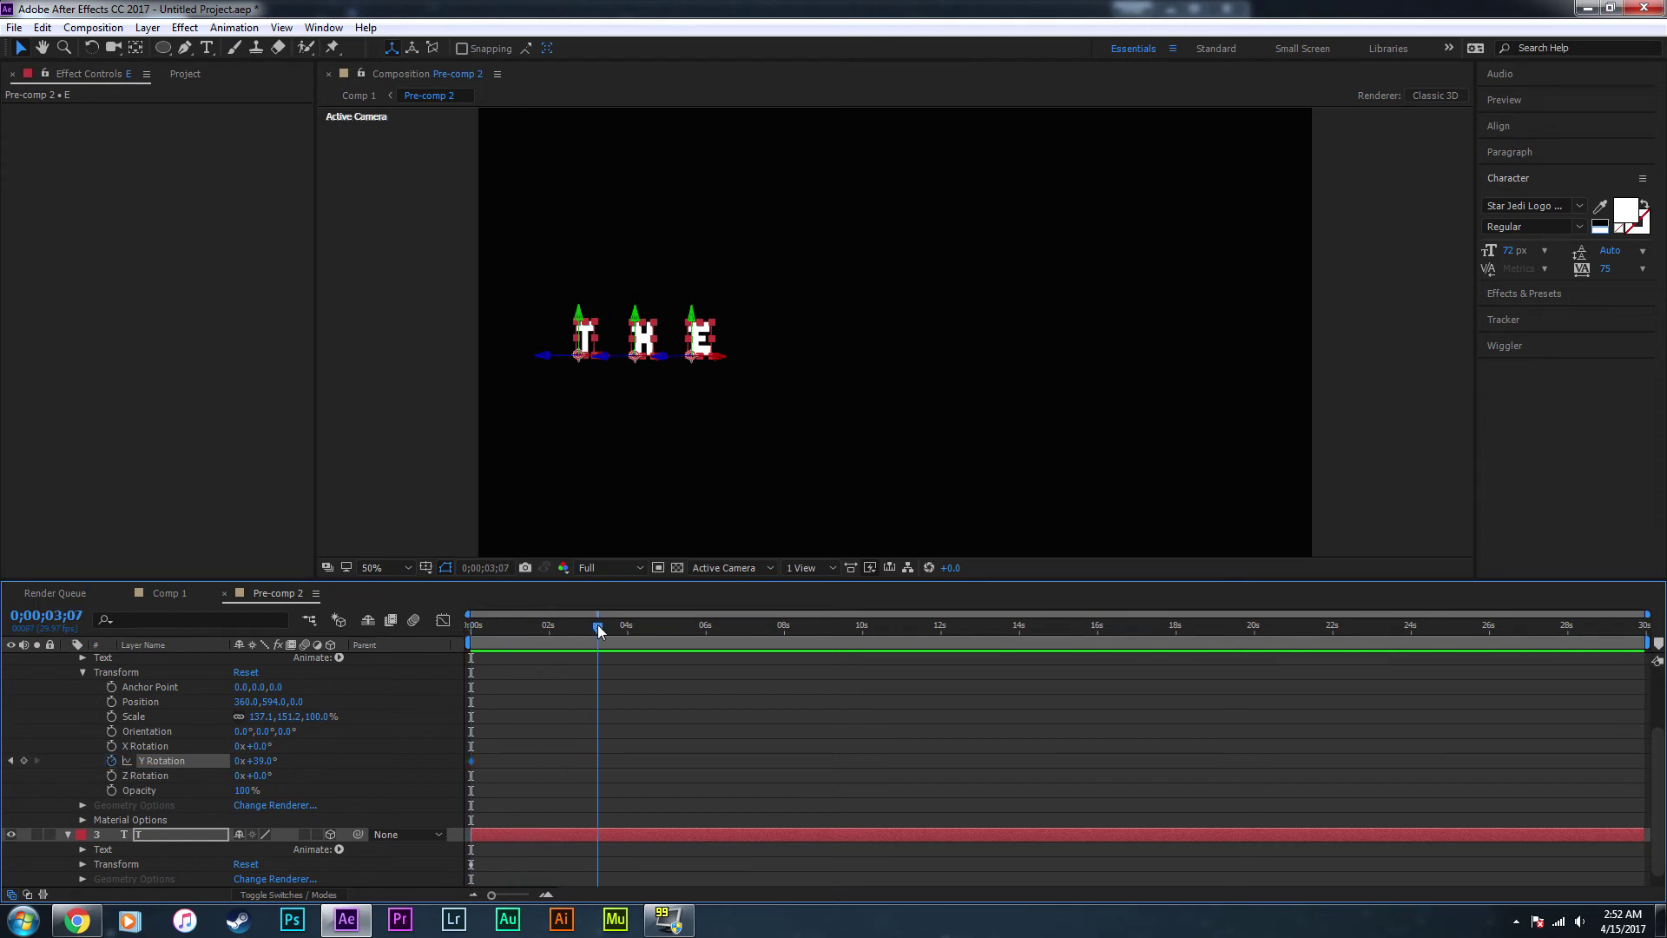
pyautogui.click(24, 762)
pyautogui.click(260, 761)
pyautogui.click(349, 759)
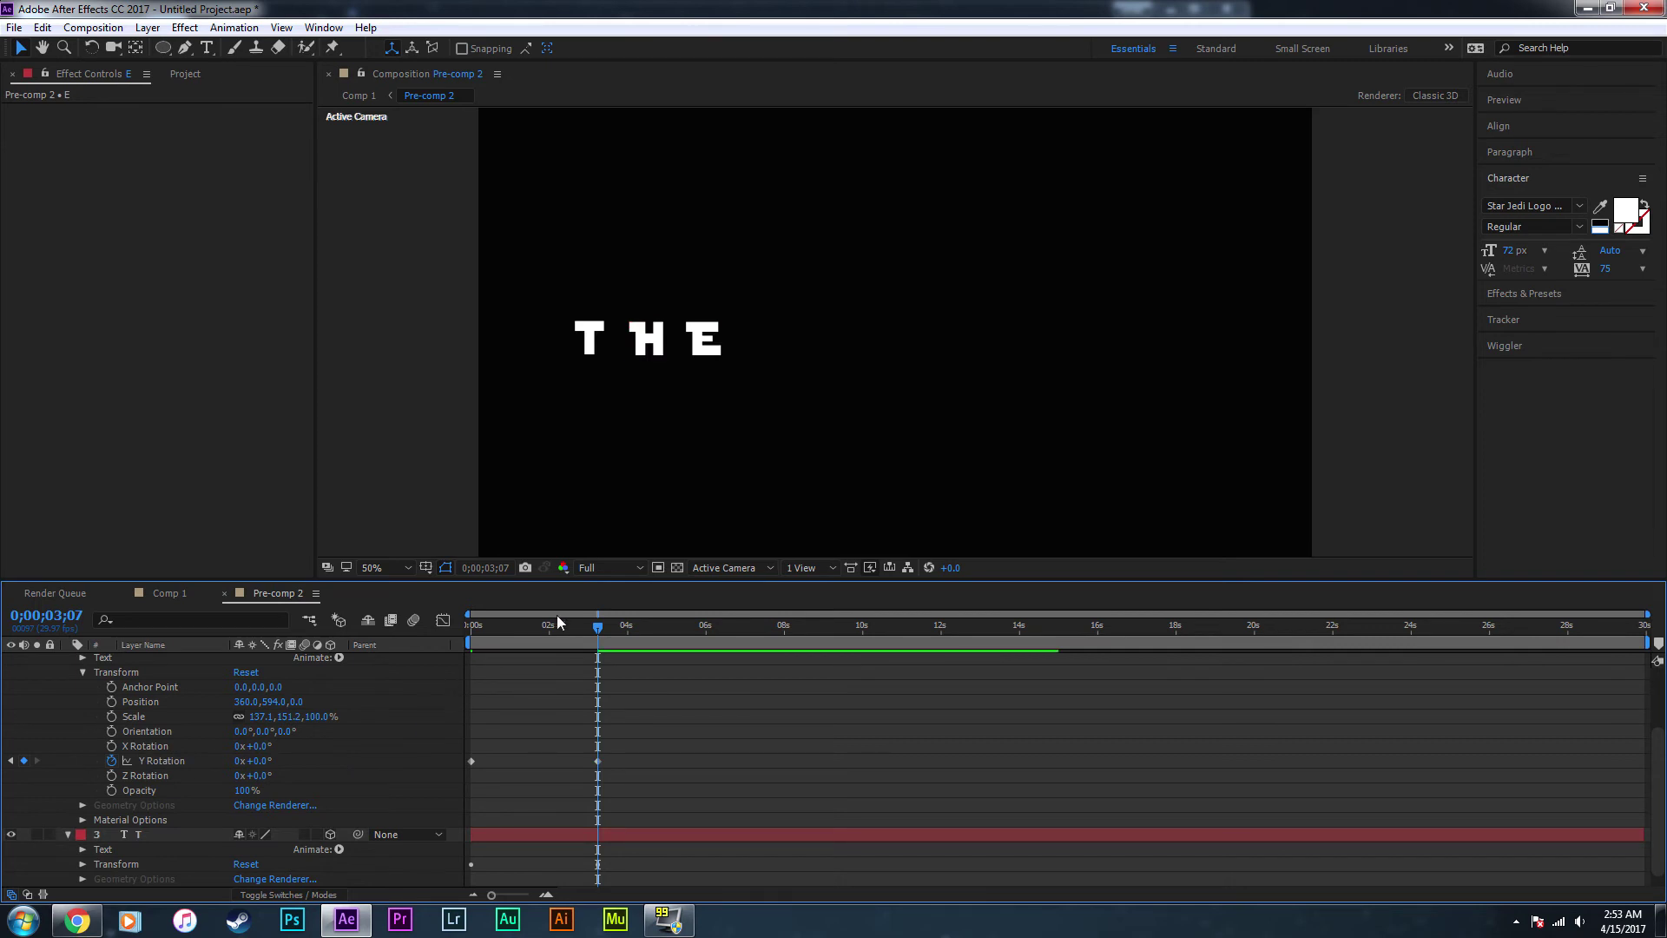
pyautogui.moveTo(508, 623); pyautogui.dragTo(456, 623)
pyautogui.press('space')
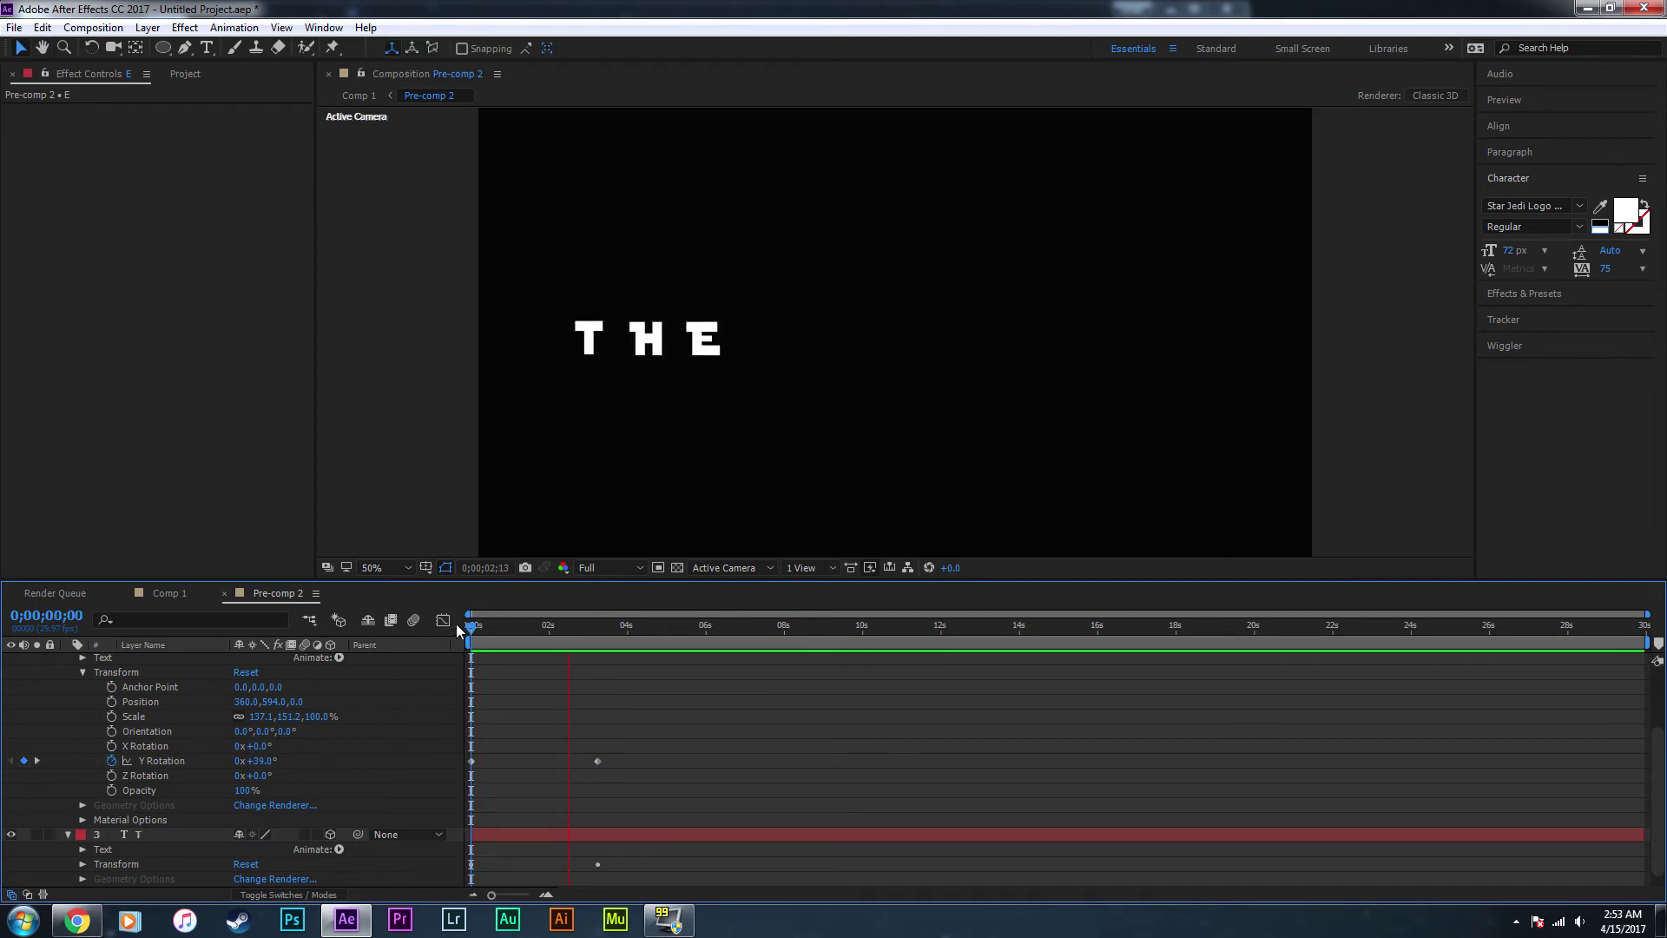
# - In Comp 1, scale the Pre-comp 2 layer down and nudge it into line with the gap between STAR and WARS
pyautogui.click(167, 593)
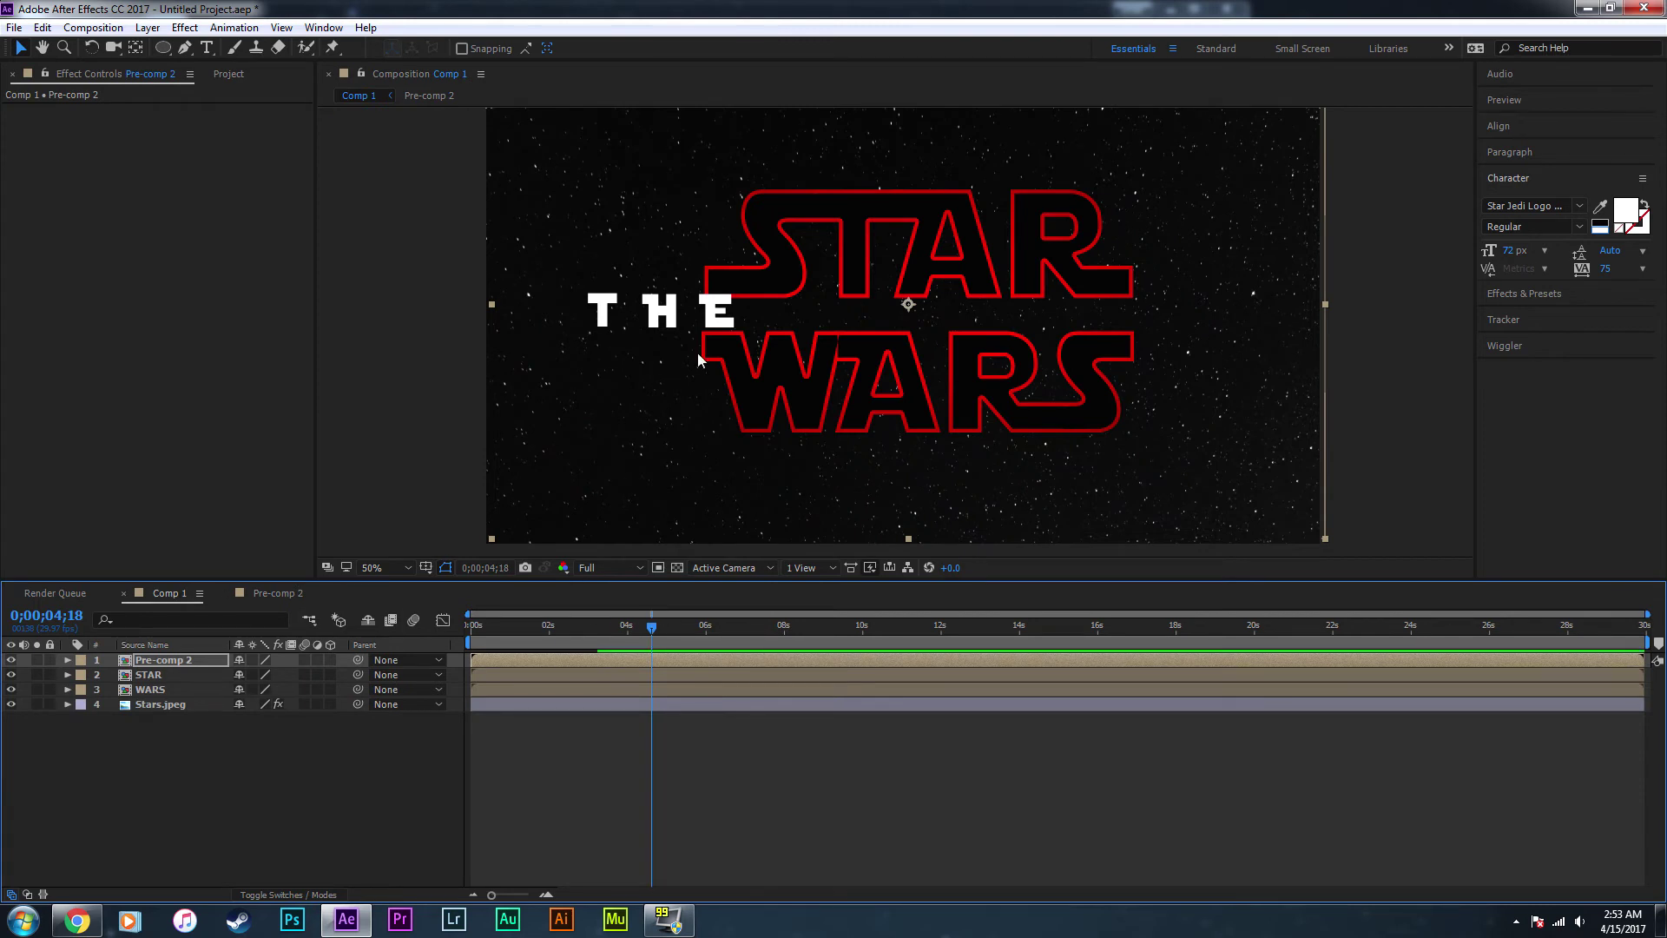
pyautogui.press(',')
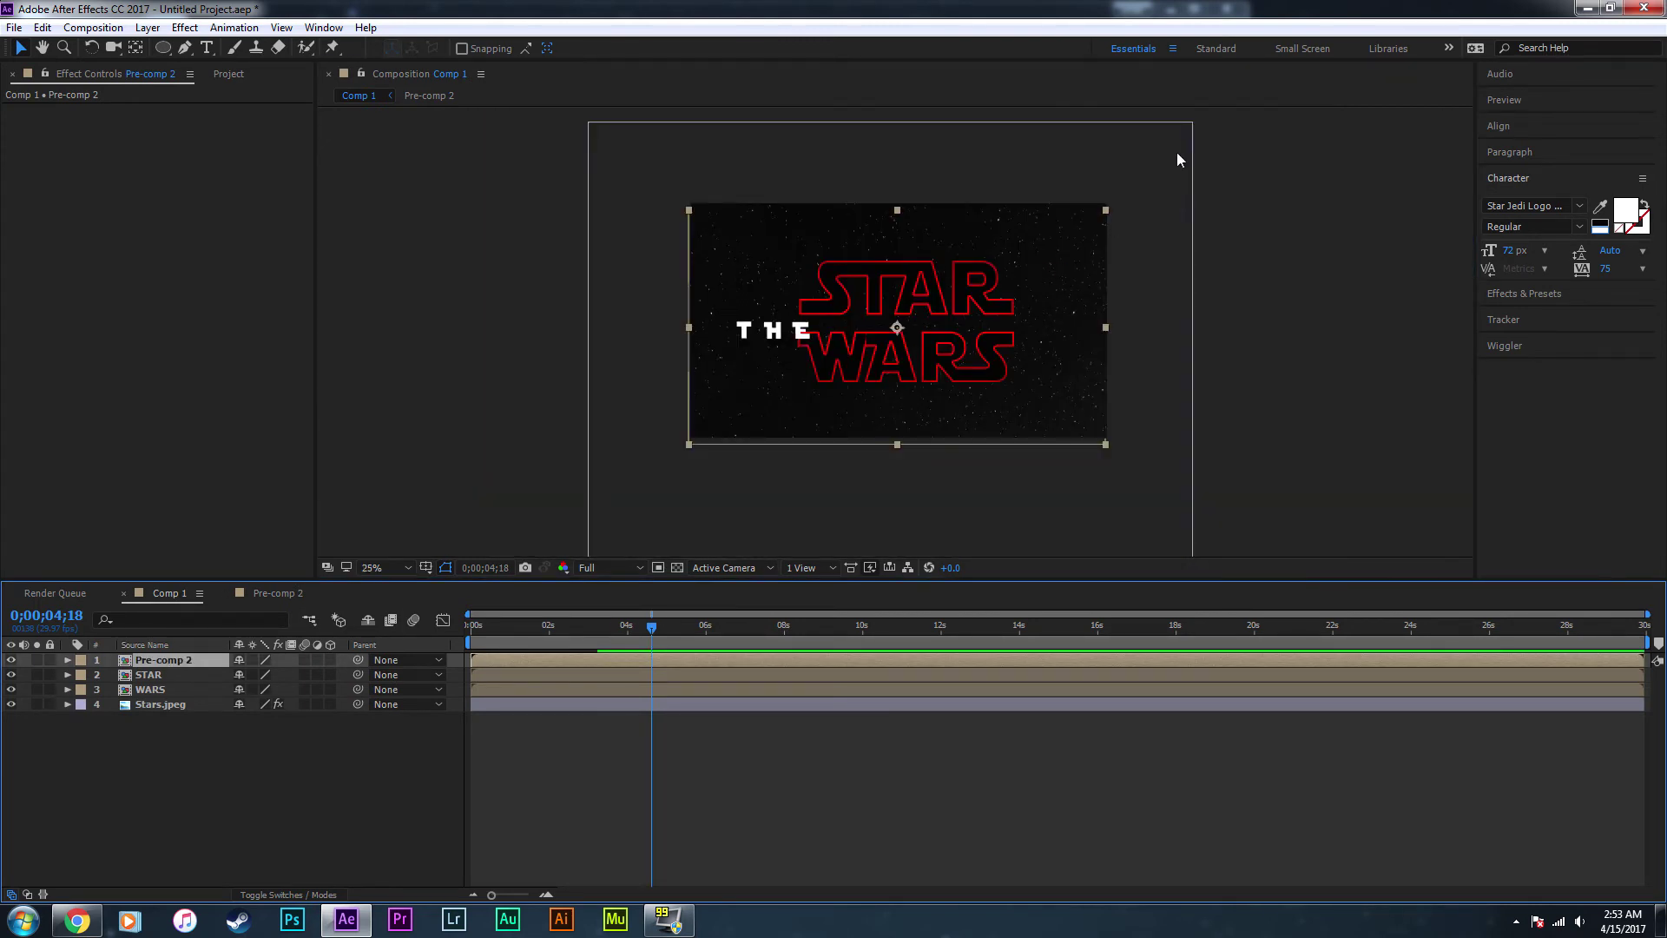
pyautogui.moveTo(1106, 210); pyautogui.dragTo(1075, 222)
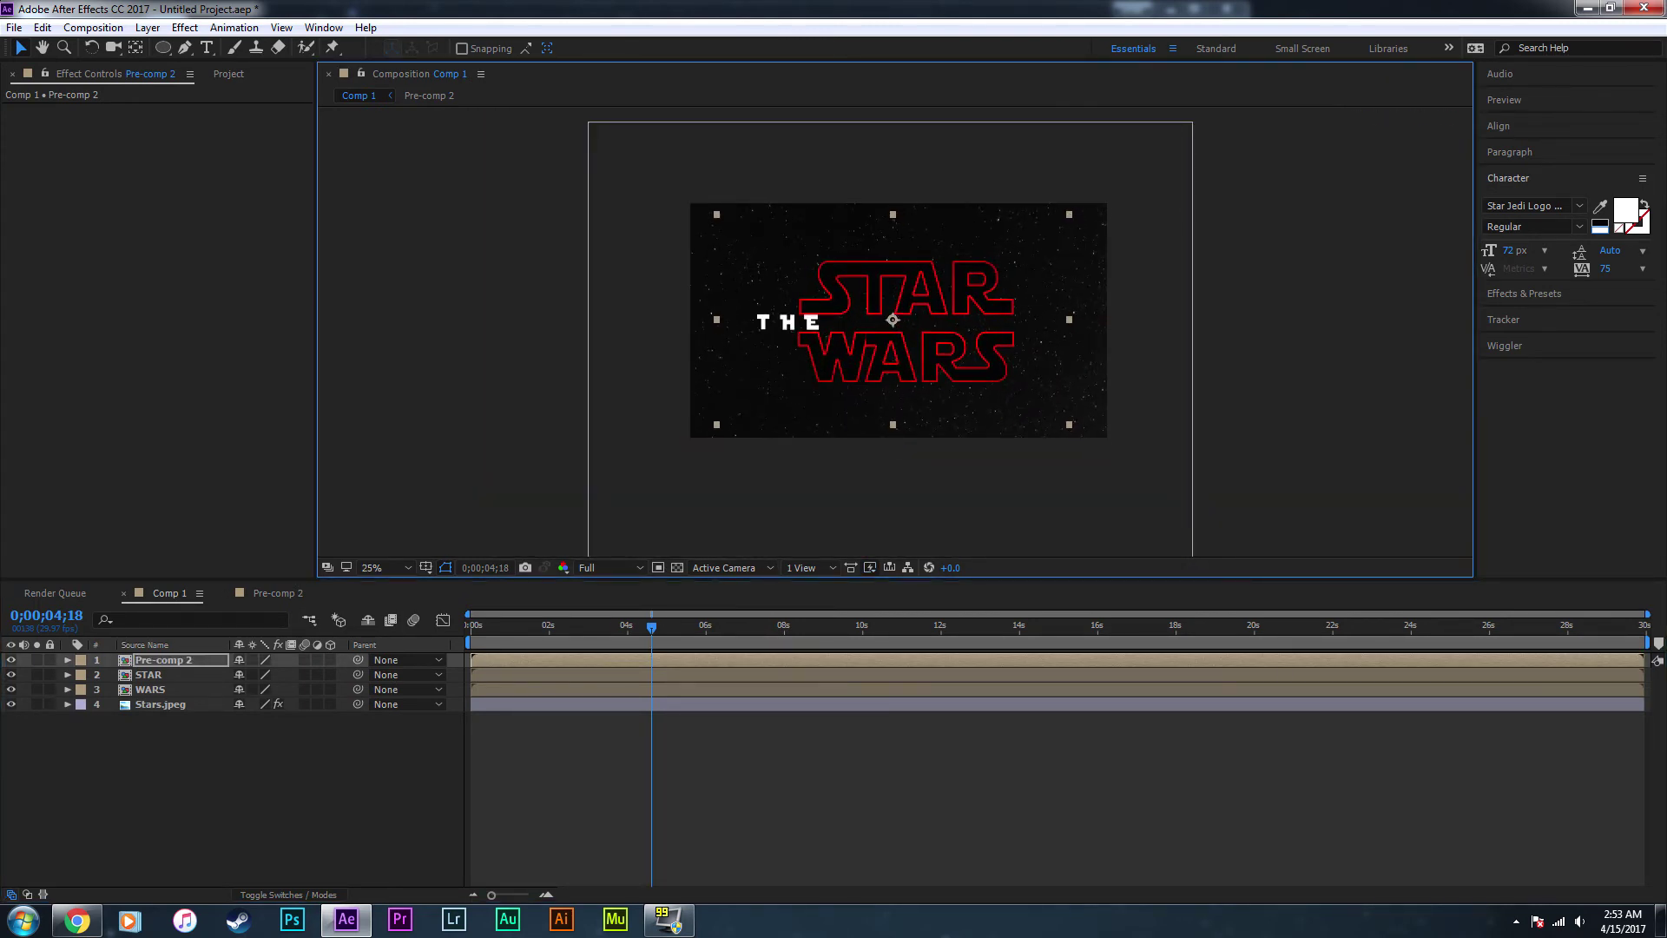
pyautogui.press('Right')
pyautogui.press('Down')
pyautogui.press('Down')
pyautogui.click(201, 865)
pyautogui.press('.')
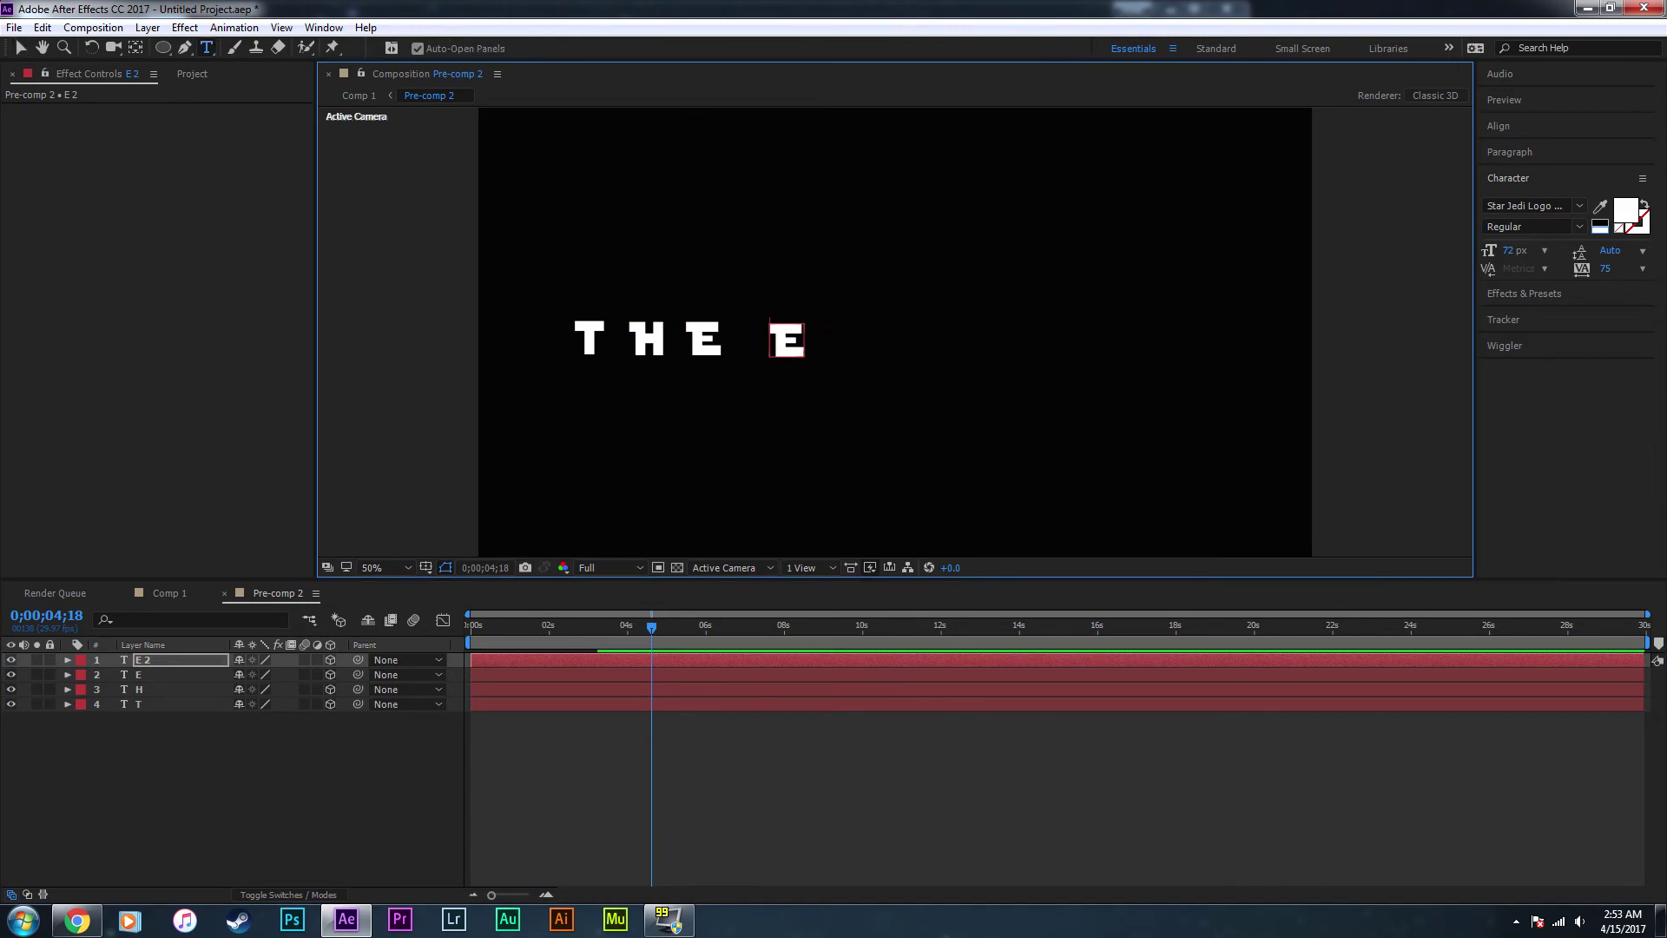
# - In Pre-comp 2, duplicate the letter layers and edit the spaced copies to spell LAST after THE
pyautogui.write('LA')
pyautogui.hotkey('ctrl', 'd')
pyautogui.doubleClick(160, 659)
pyautogui.write('S')
pyautogui.hotkey('ctrl', 'd')
pyautogui.moveTo(786, 339); pyautogui.dragTo(949, 339)
pyautogui.moveTo(786, 339); pyautogui.dragTo(840, 337)
pyautogui.doubleClick(160, 659)
pyautogui.write('T')
# - Duplicate the final T of LAST four times and spread the copies out in a row as a third word
pyautogui.hotkey('ctrl', 'd')
pyautogui.hotkey('ctrl', 'd')
pyautogui.hotkey('ctrl', 'd')
pyautogui.hotkey('ctrl', 'd')
pyautogui.moveTo(952, 339); pyautogui.dragTo(1030, 339)
pyautogui.moveTo(952, 339); pyautogui.dragTo(1085, 338)
pyautogui.moveTo(951, 339); pyautogui.dragTo(1188, 339)
# - Change the four copied letters to J, E, D and I, setting the J in the Viafont font
pyautogui.click(591, 653)
pyautogui.doubleClick(1030, 338)
pyautogui.write('J')
pyautogui.doubleClick(1034, 329)
pyautogui.click(1526, 205)
pyautogui.write('Viafont')
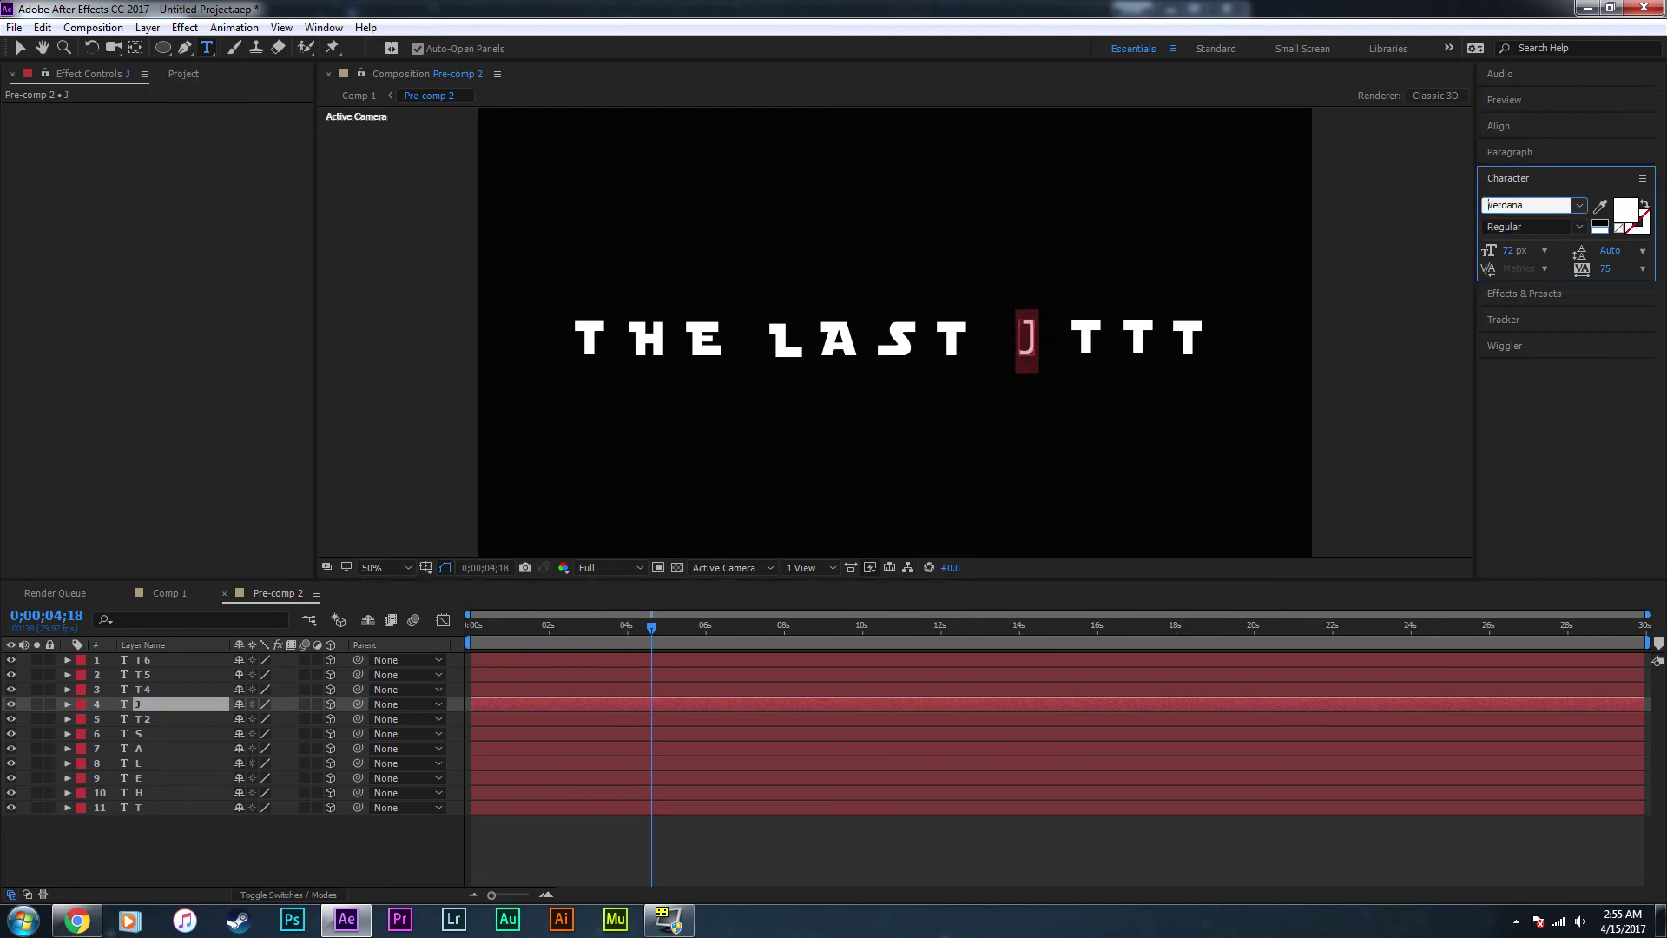
pyautogui.press('Return')
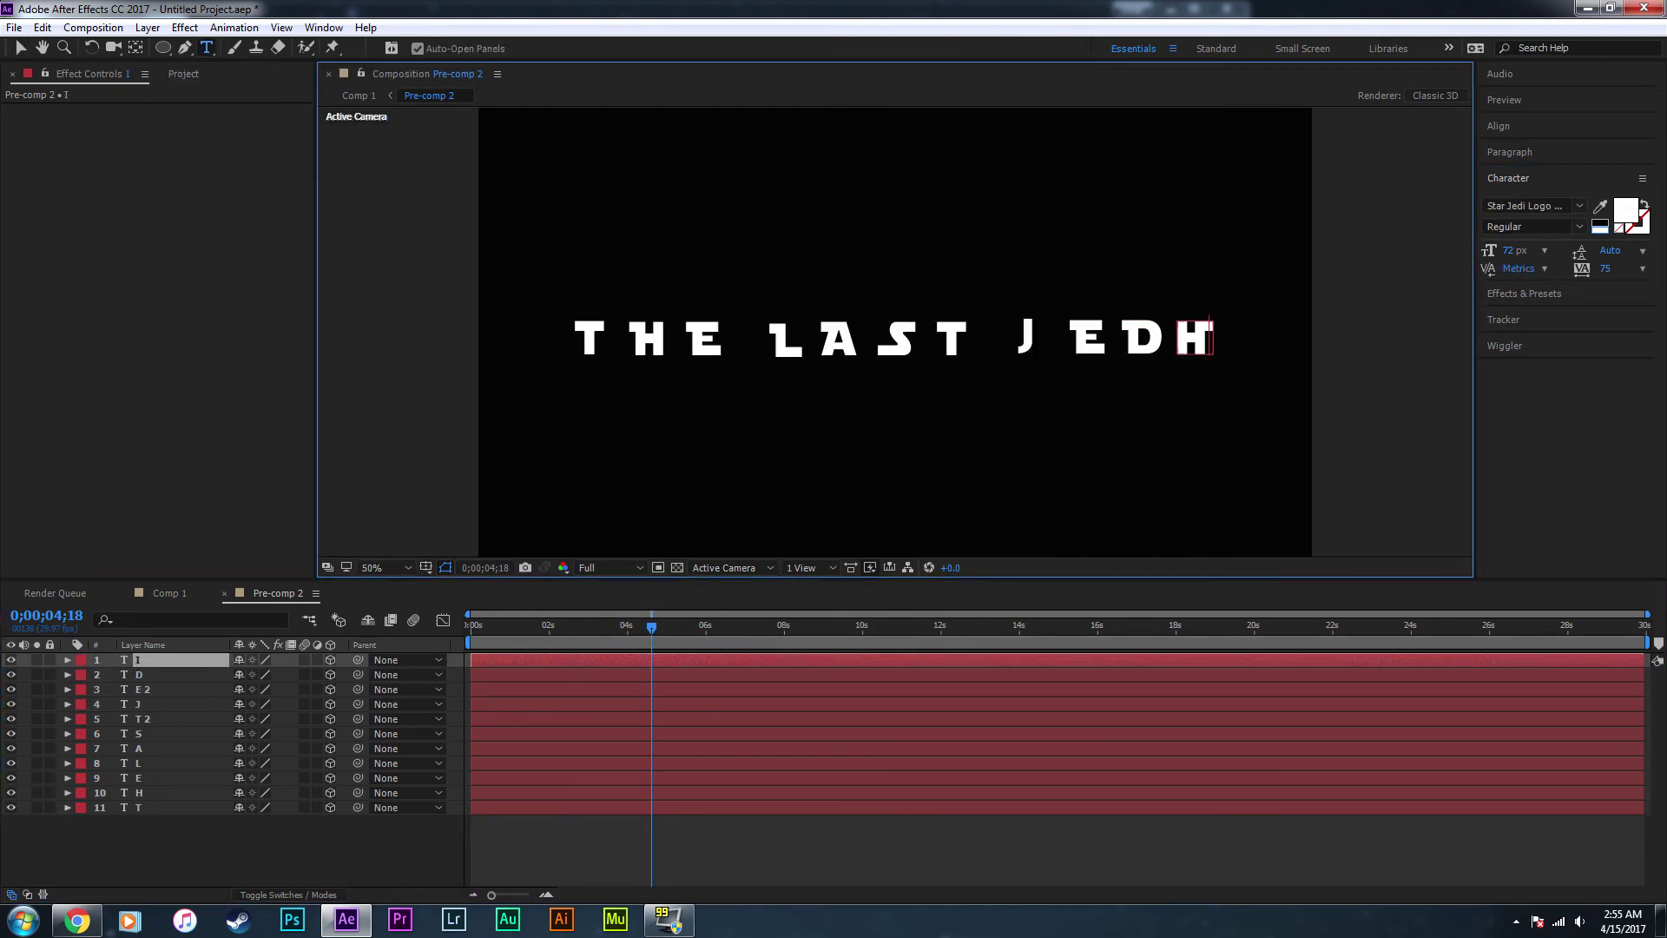
# - Replace the last letter of JEDI with an I set in the Viafont font
pyautogui.press('BackSpace')
pyautogui.click(1490, 205)
pyautogui.write('Impact')
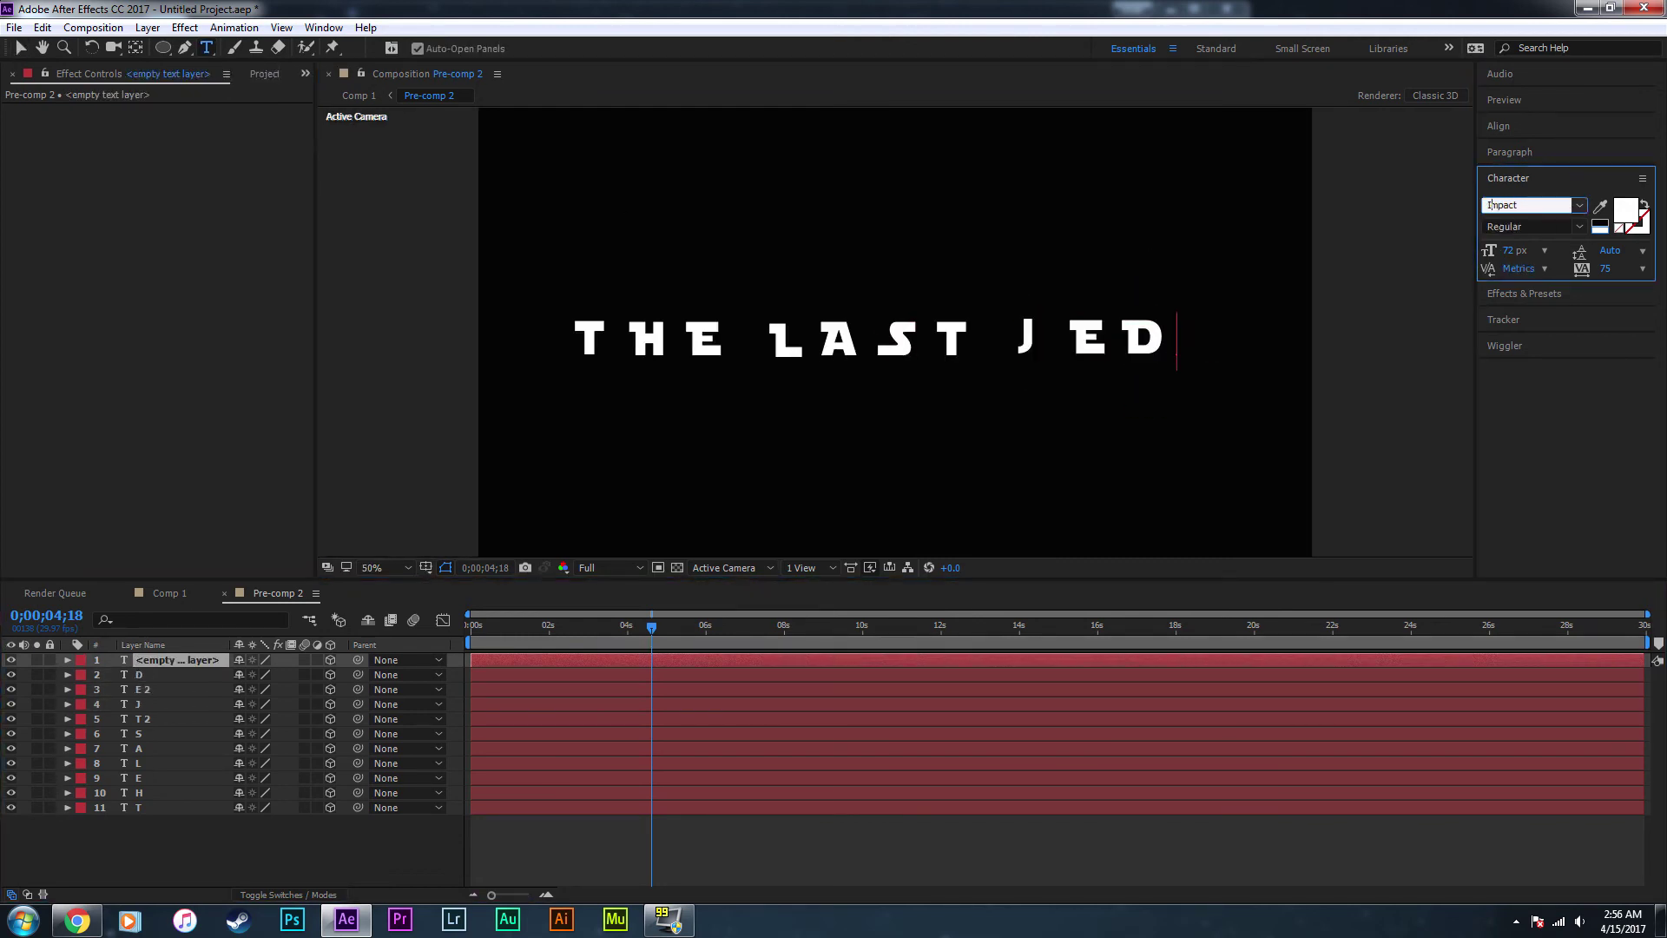
pyautogui.click(1579, 205)
pyautogui.scroll(-2, 1554, 309)
pyautogui.click(1497, 419)
pyautogui.write('I')
pyautogui.hotkey('ctrl', 'Return')
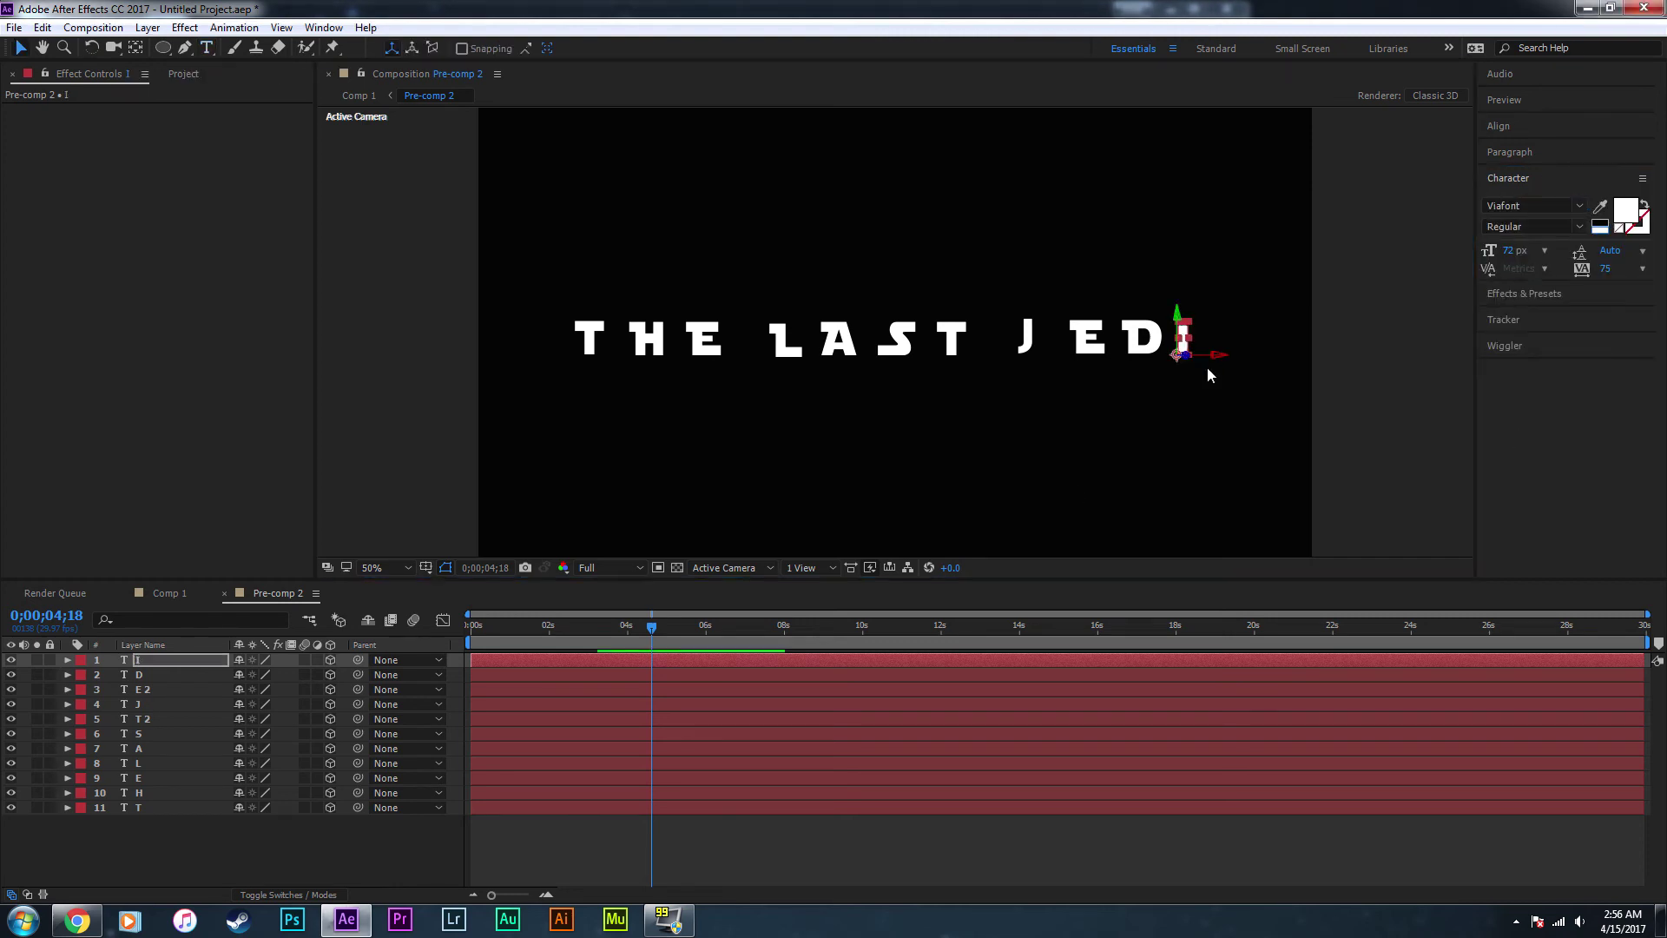
# - Even out the spacing of JEDI by shifting the E, D and I layers closer to the J
pyautogui.click(1209, 376)
pyautogui.click(143, 660)
pyautogui.keyDown('shift'); pyautogui.click(148, 690); pyautogui.keyUp('shift')
pyautogui.hotkey('shift', 'Left')
pyautogui.hotkey('shift', 'Left')
pyautogui.hotkey('shift', 'Left')
pyautogui.click(989, 513)
pyautogui.click(143, 659)
pyautogui.keyDown('shift'); pyautogui.click(148, 689); pyautogui.keyUp('shift')
# - In Comp 1, shift the Pre-comp 2 subtitle sideways so it sits centered between STAR and WARS
pyautogui.click(169, 593)
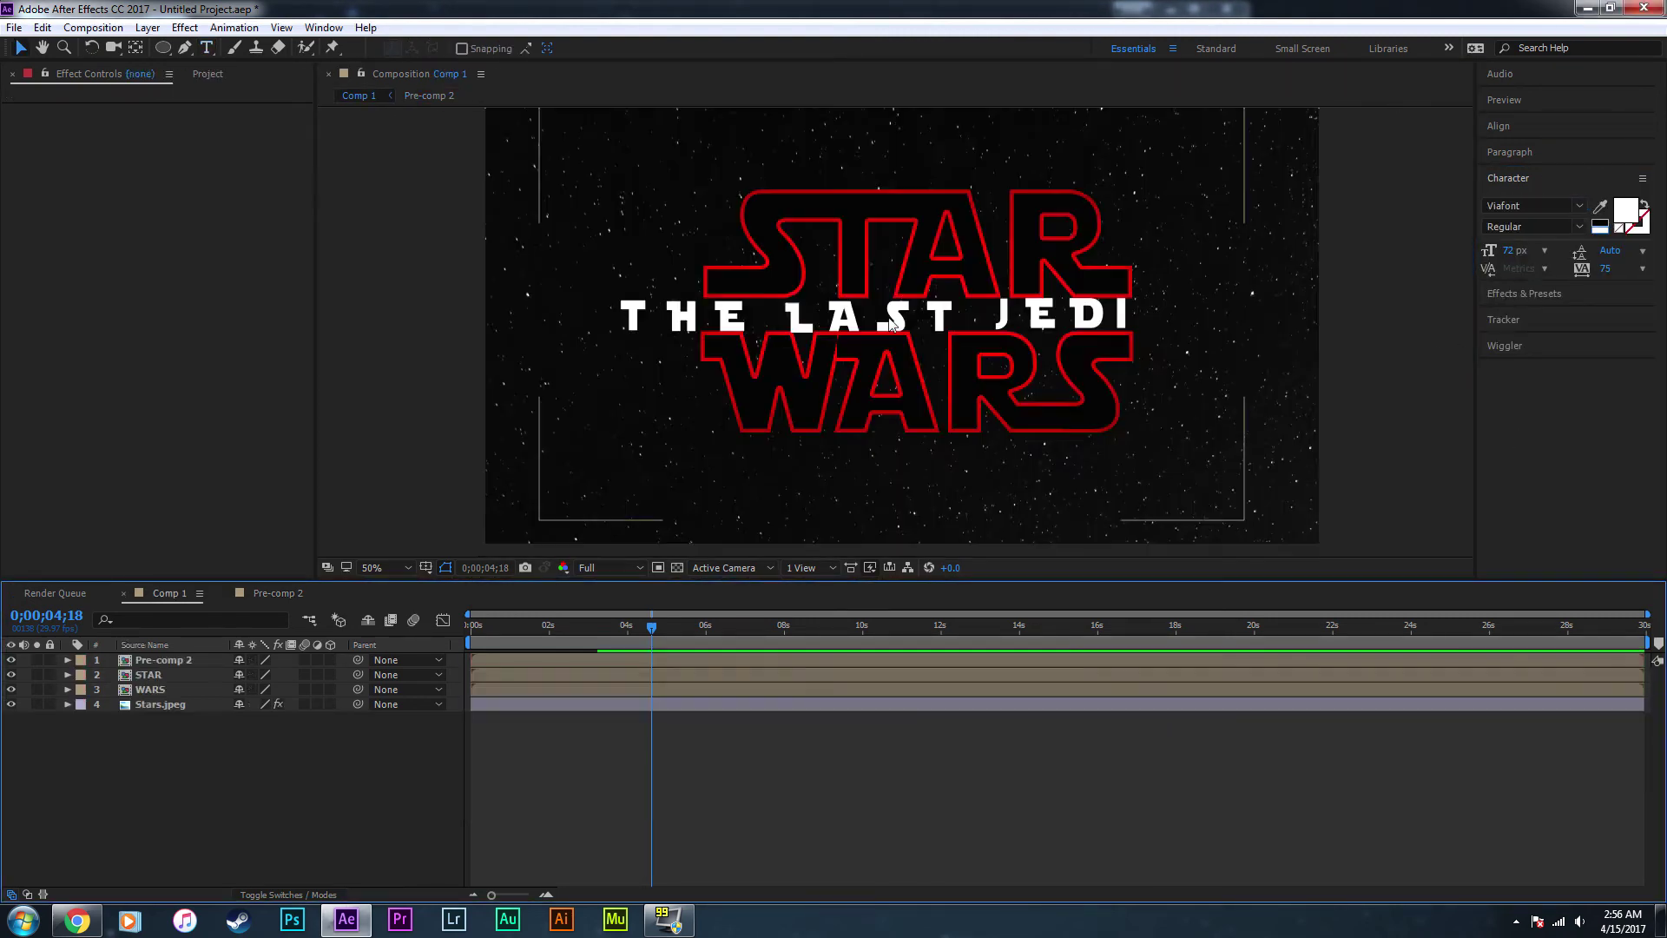
pyautogui.moveTo(829, 426); pyautogui.dragTo(873, 425)
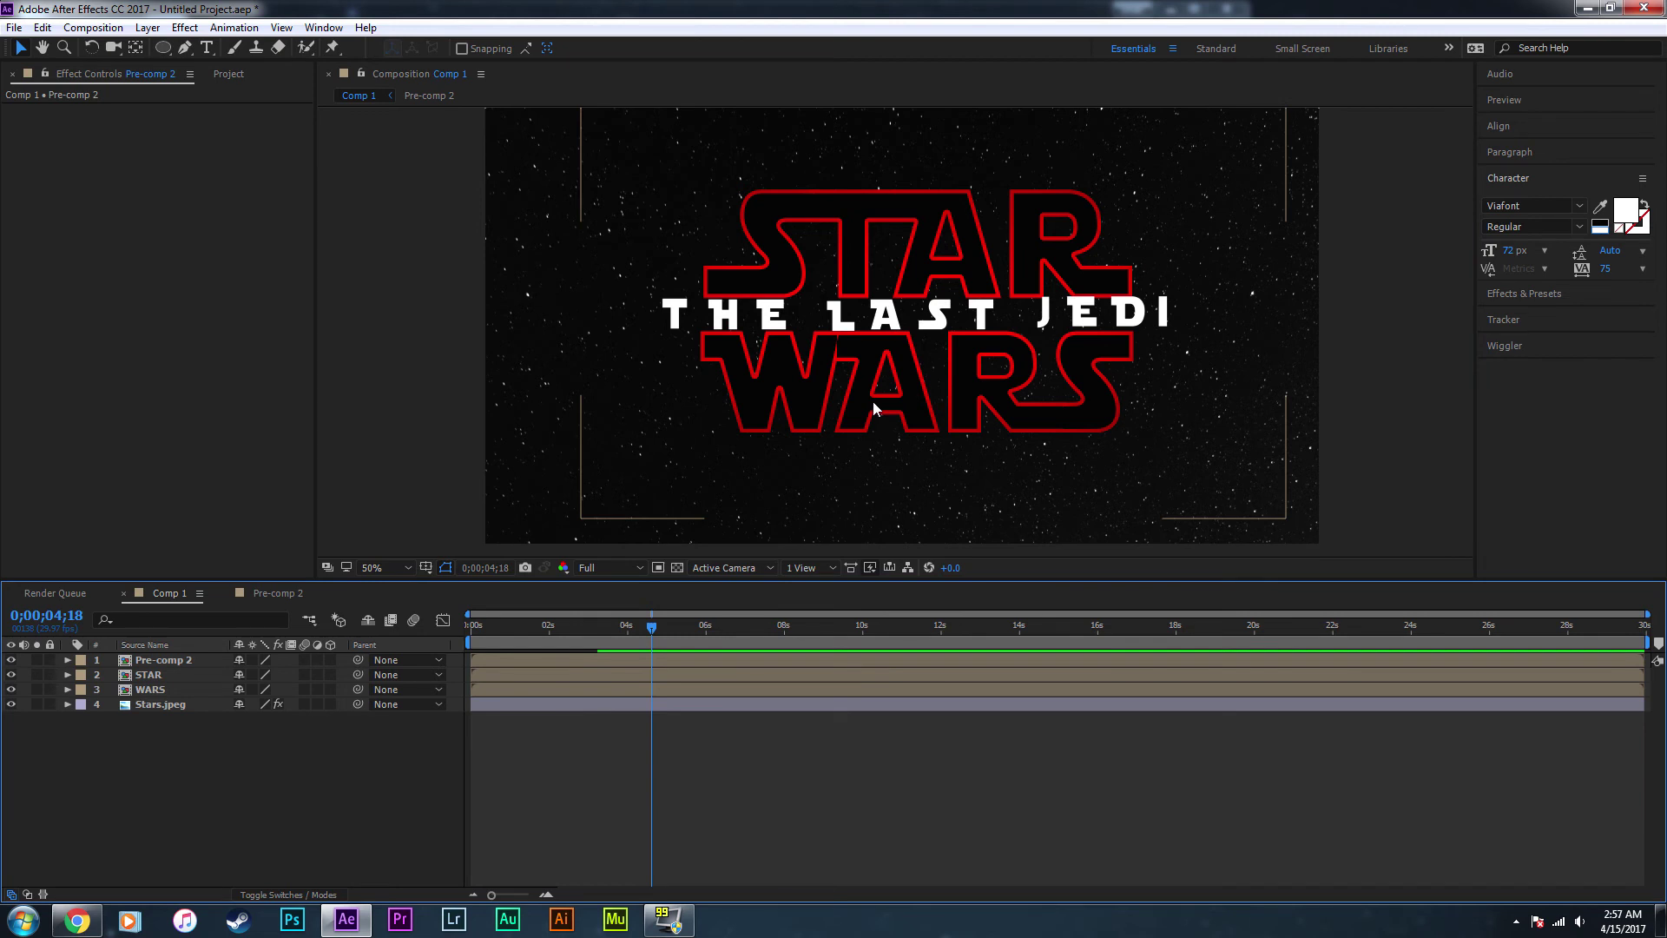
# - Keyframe the Stars.jpeg layer's Scale at 46.3, 61.0% at 0;00;00;00
pyautogui.click(150, 706)
pyautogui.press('s')
pyautogui.moveTo(499, 629); pyautogui.dragTo(454, 633)
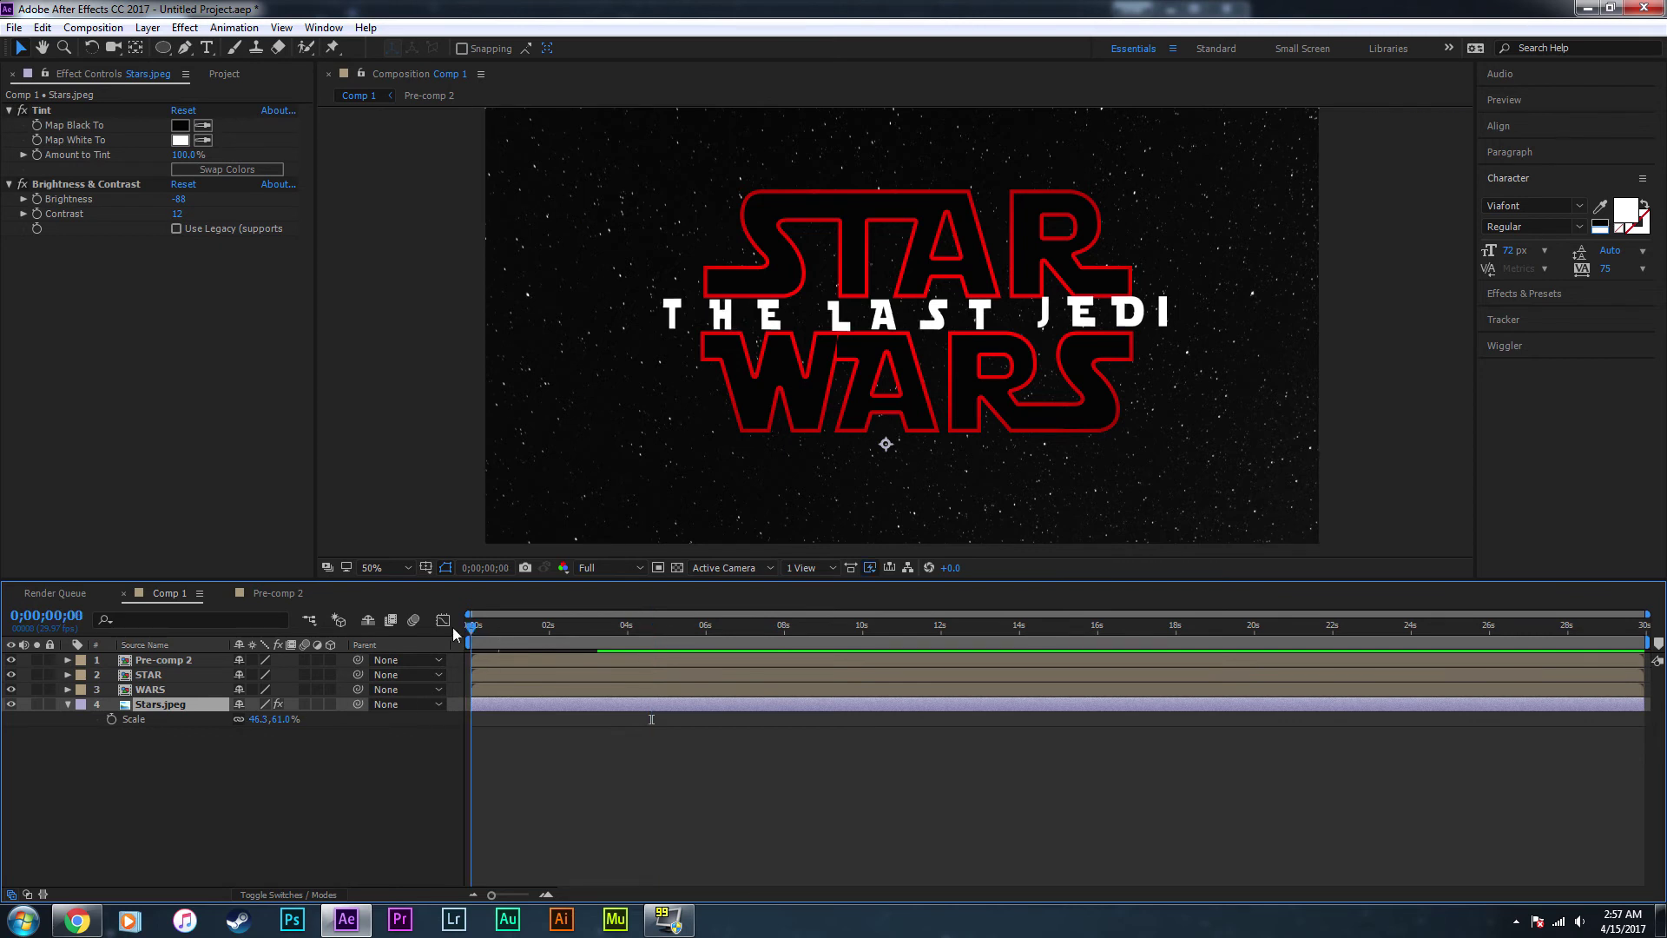
pyautogui.click(111, 720)
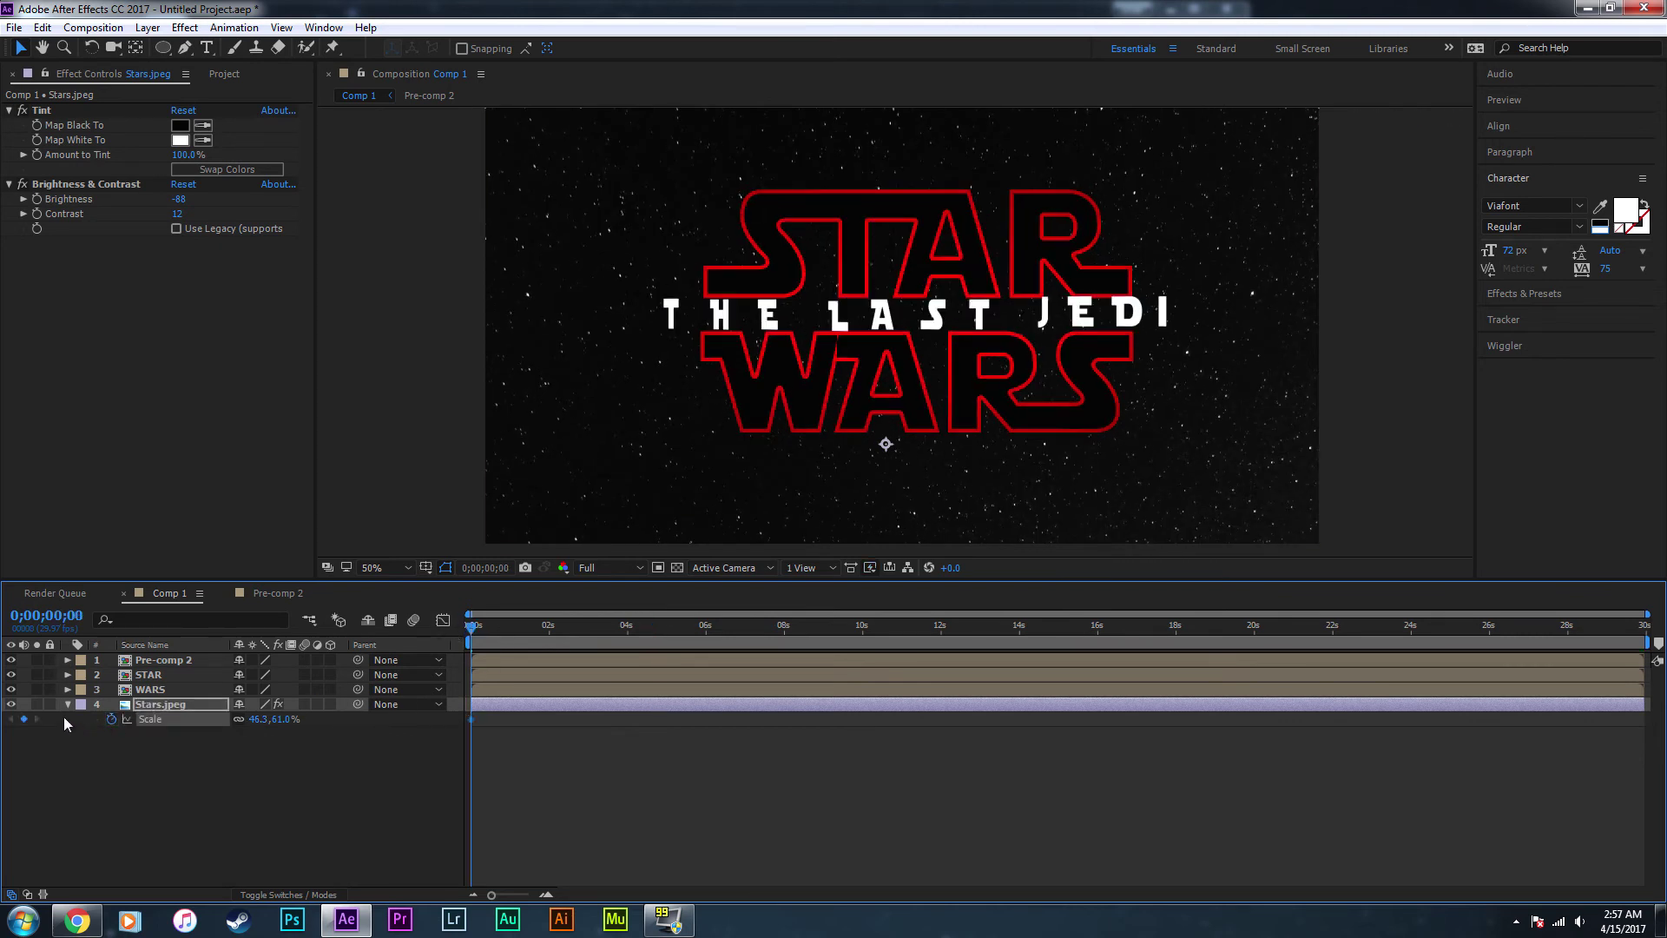
# - End the work area at 0;00;05;01, keyframe a slightly larger Stars.jpeg Scale there, and preview the zoom from the start
pyautogui.click(668, 627)
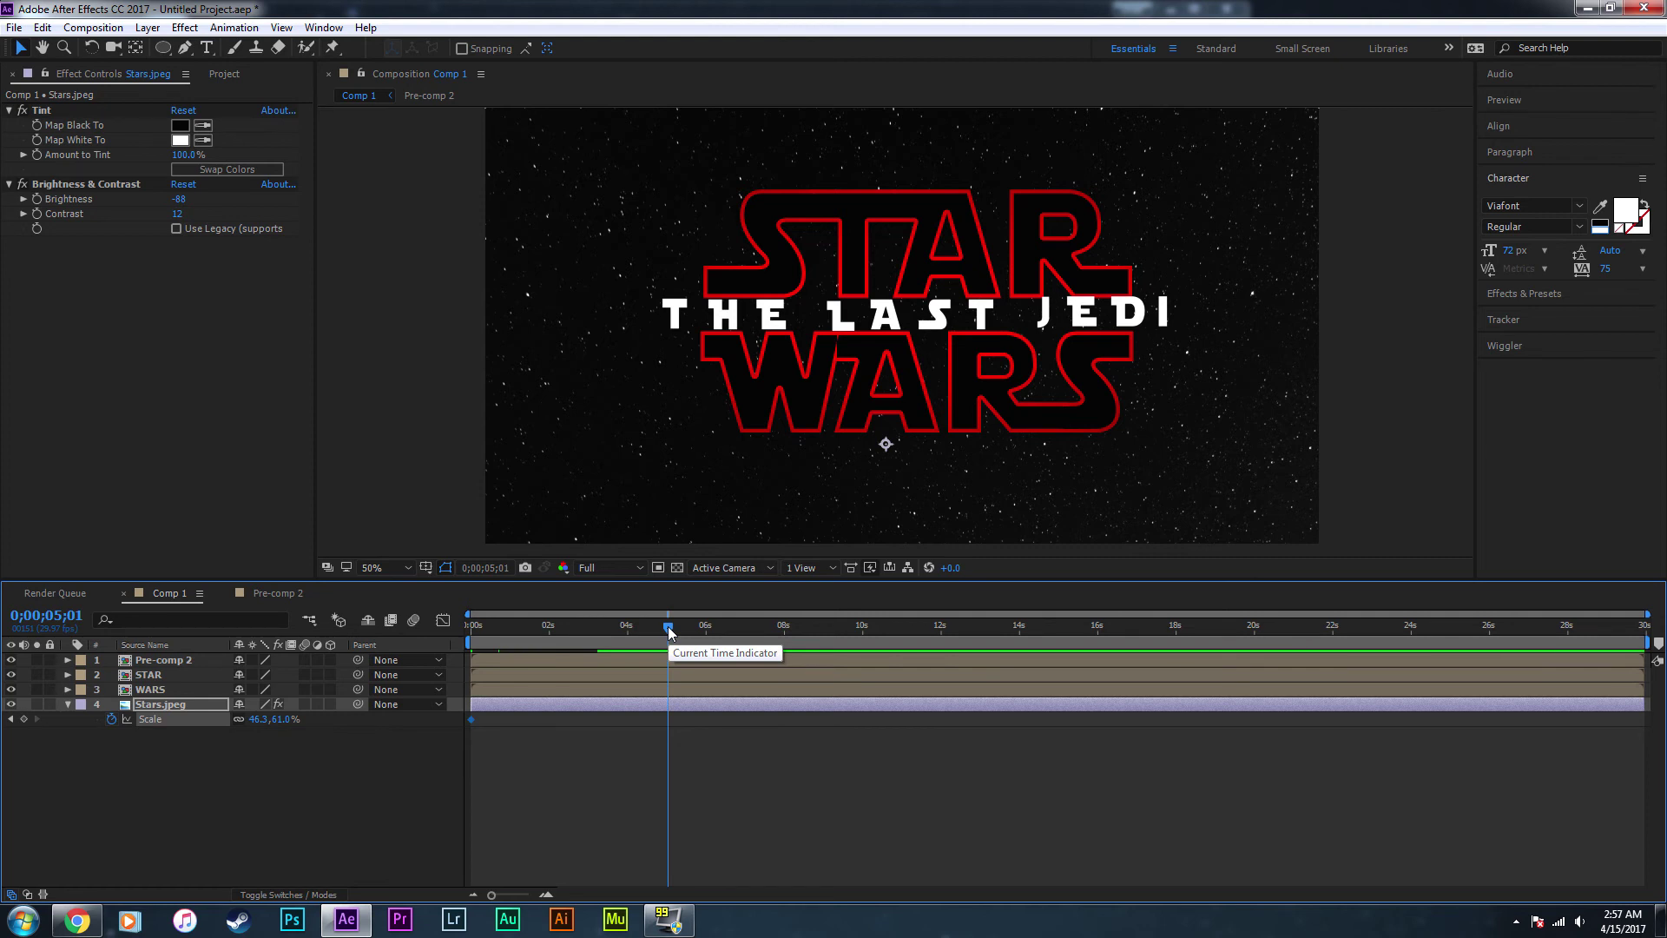
pyautogui.press('n')
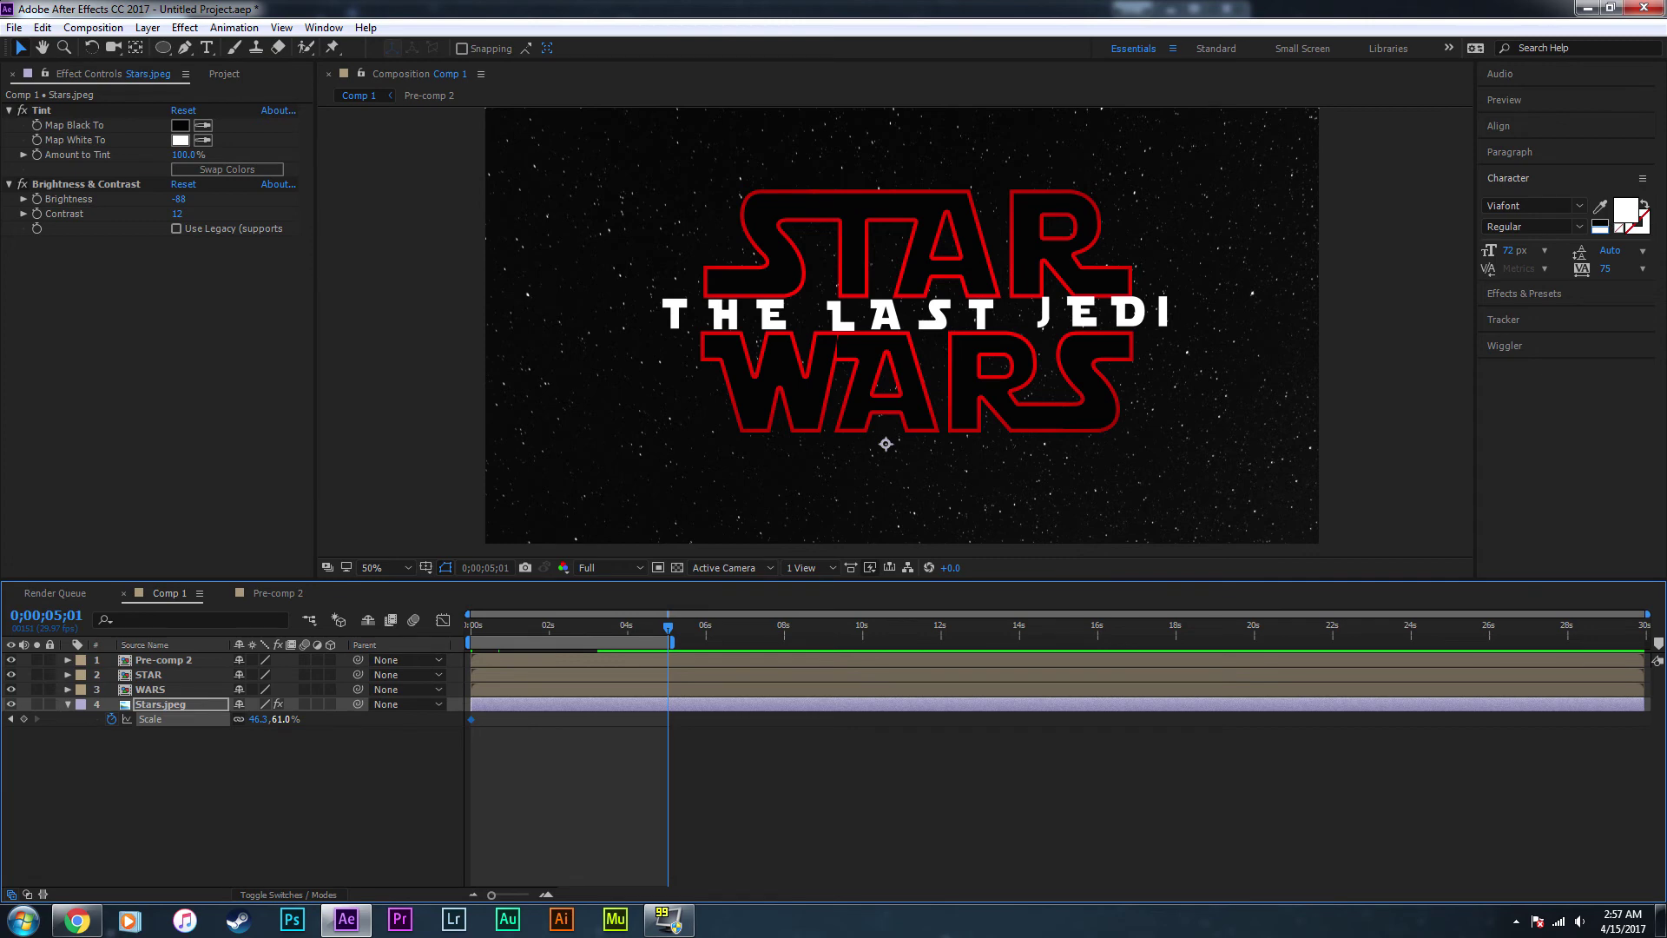
pyautogui.moveTo(257, 719); pyautogui.dragTo(263, 719)
pyautogui.moveTo(488, 627); pyautogui.dragTo(463, 627)
pyautogui.press('space')
pyautogui.press('space')
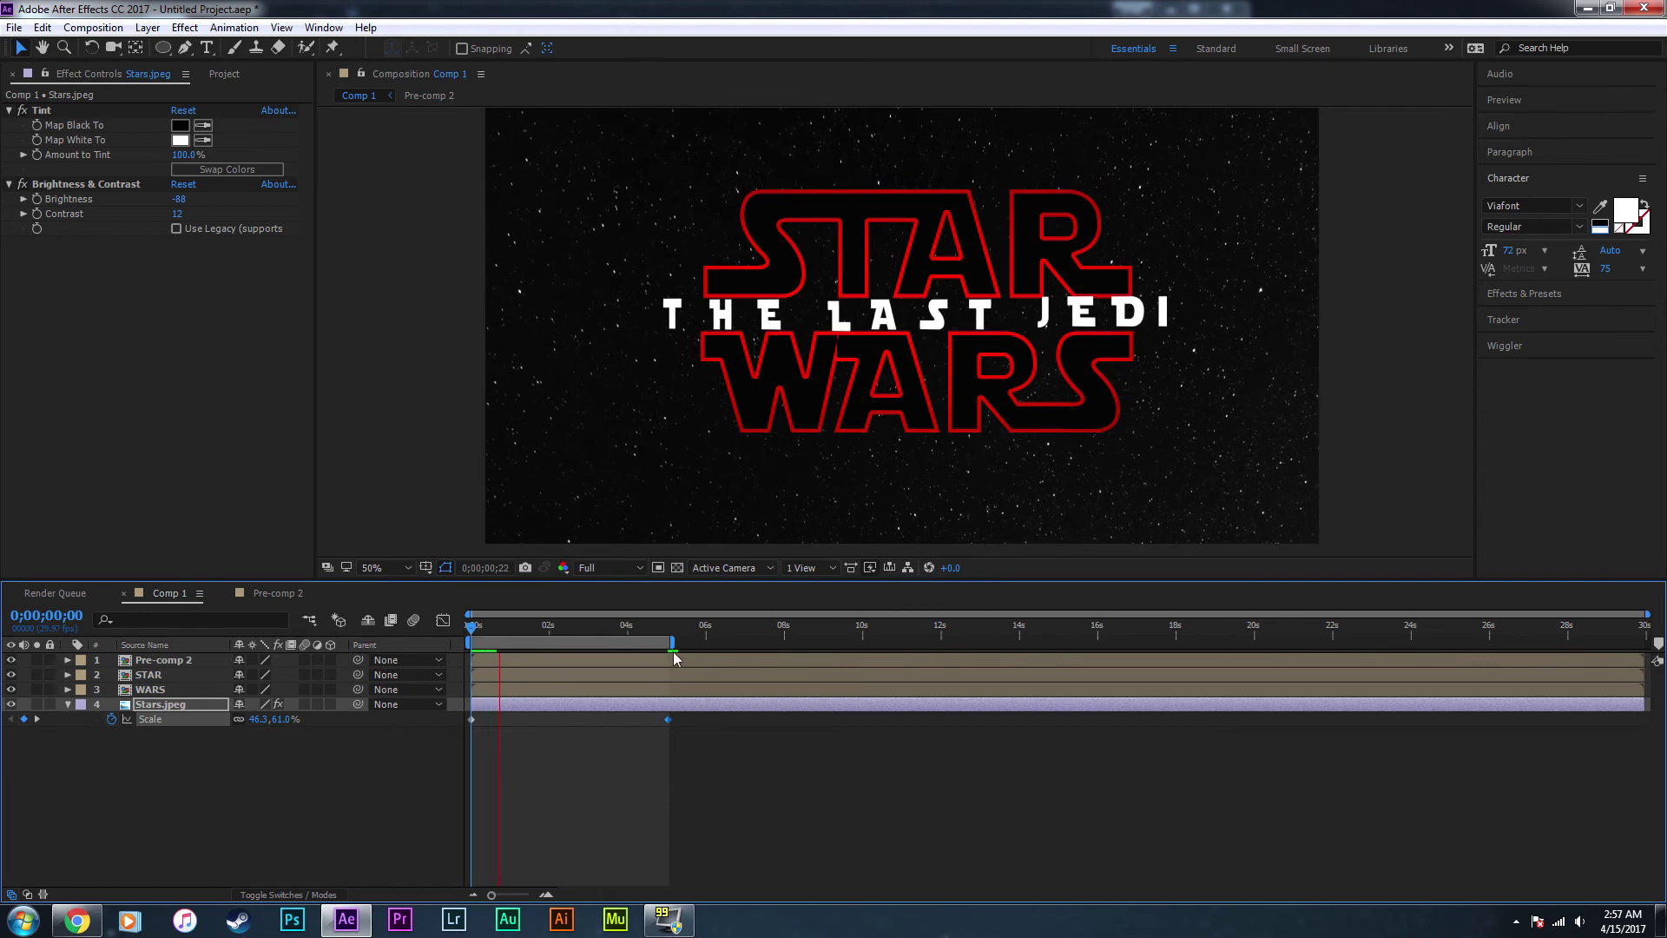
# - Slow the star zoom by moving the second Scale keyframe to just before 10 seconds, and return to 0;00;00;00
pyautogui.moveTo(670, 719); pyautogui.dragTo(846, 715)
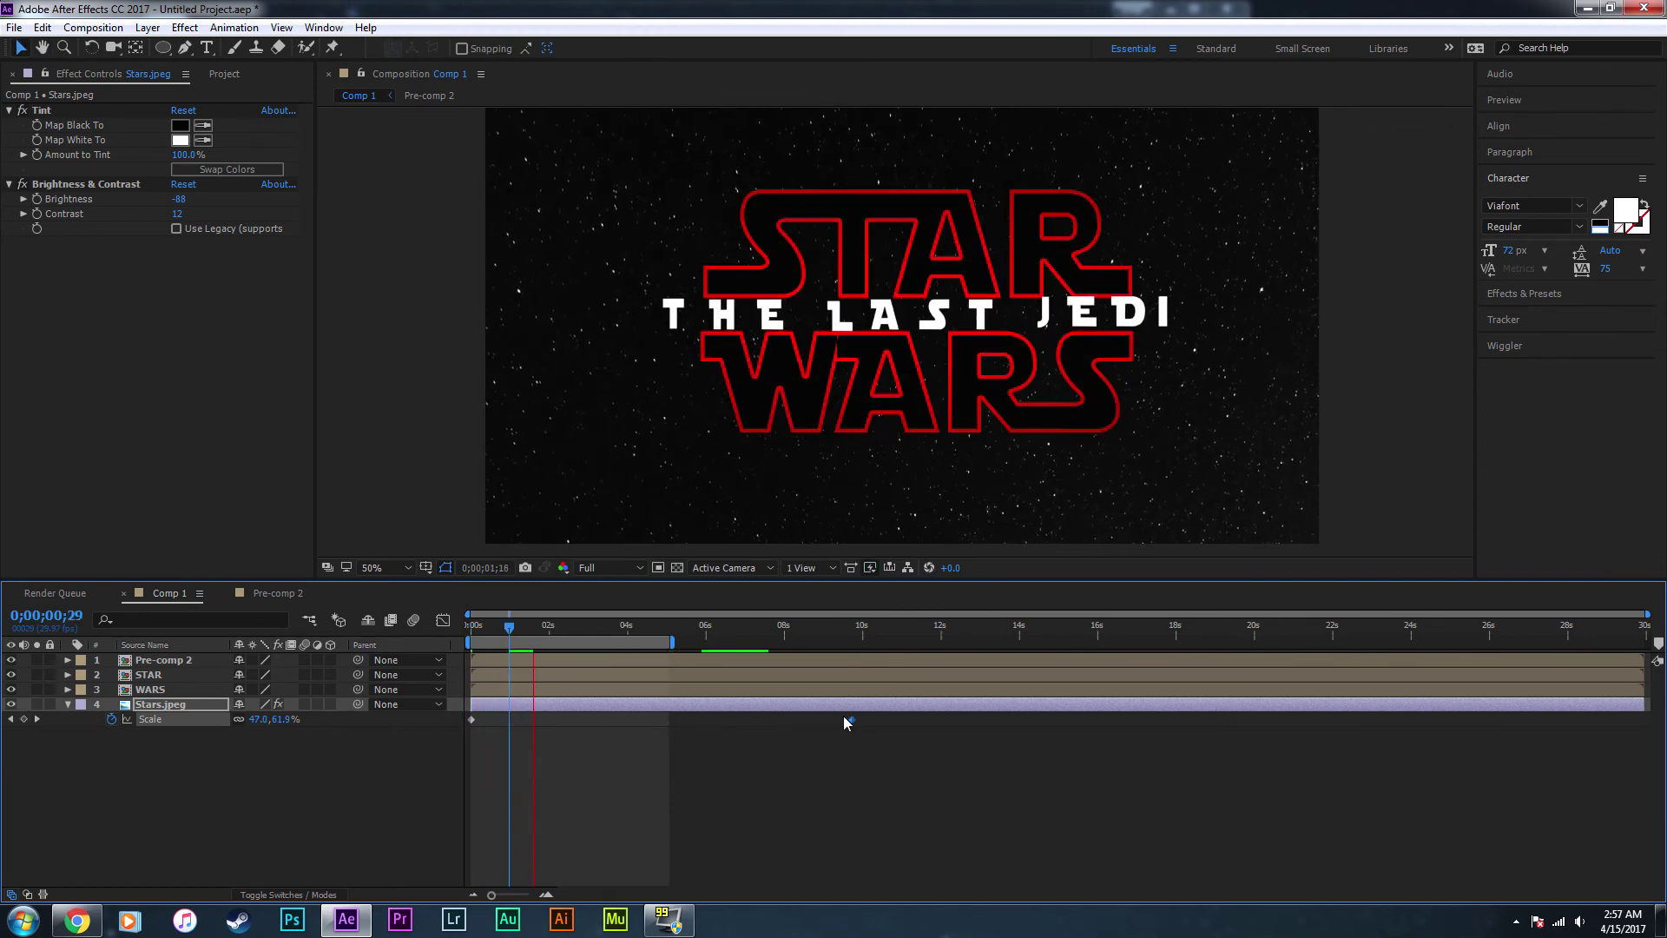
pyautogui.moveTo(509, 627); pyautogui.dragTo(316, 656)
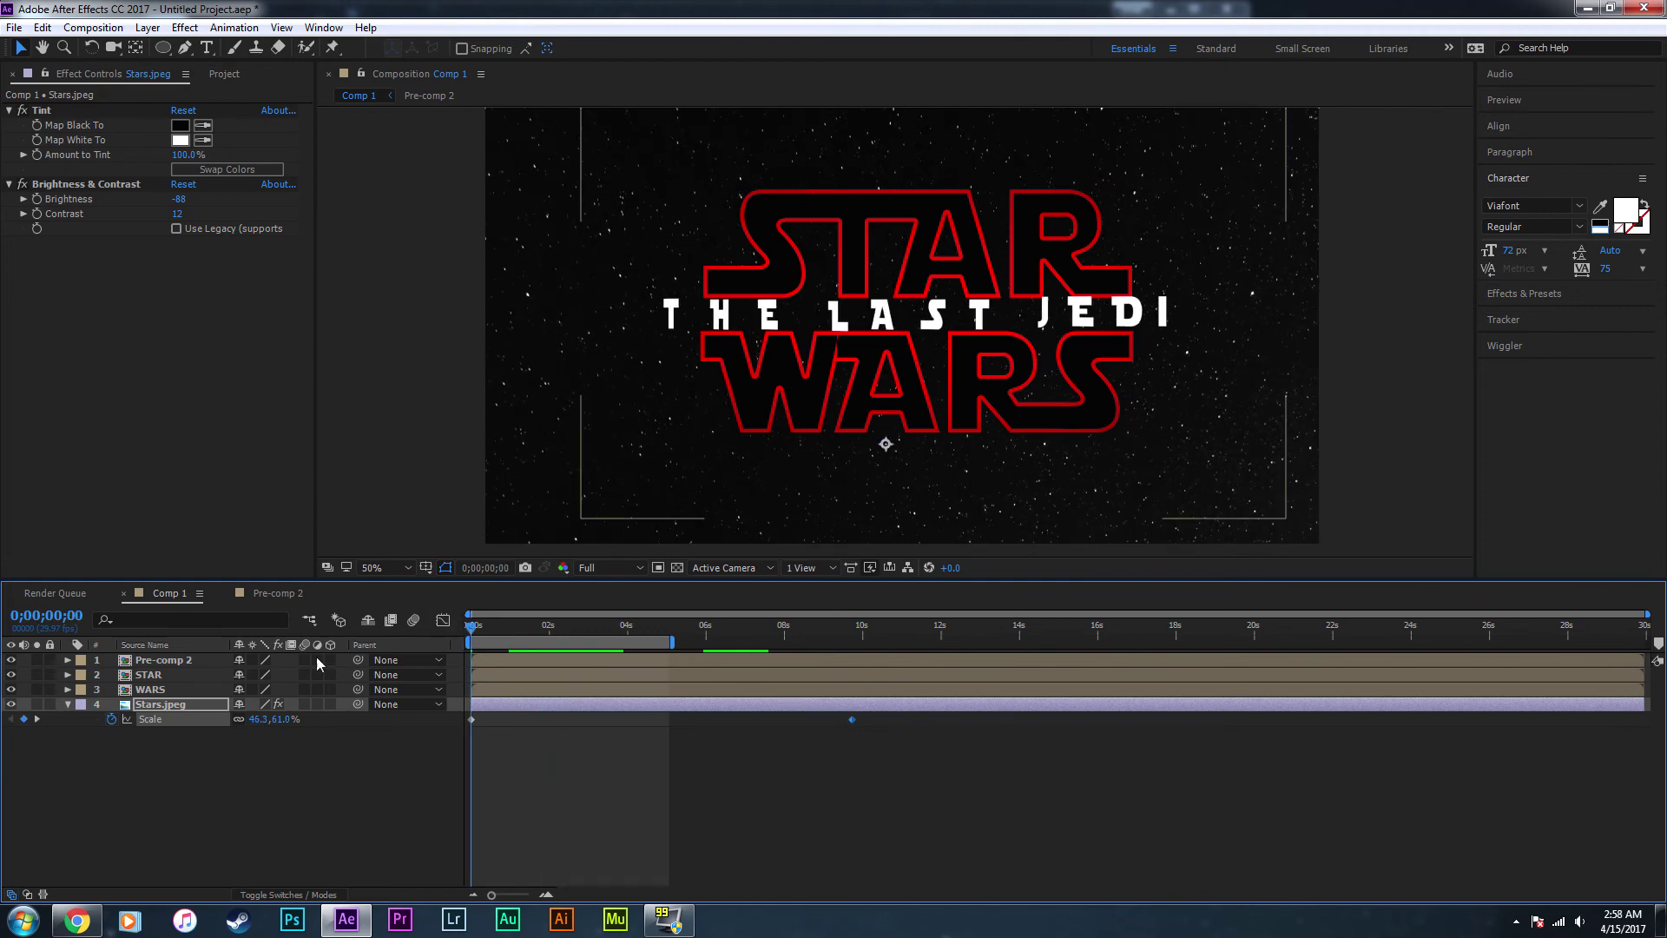
pyautogui.click(68, 705)
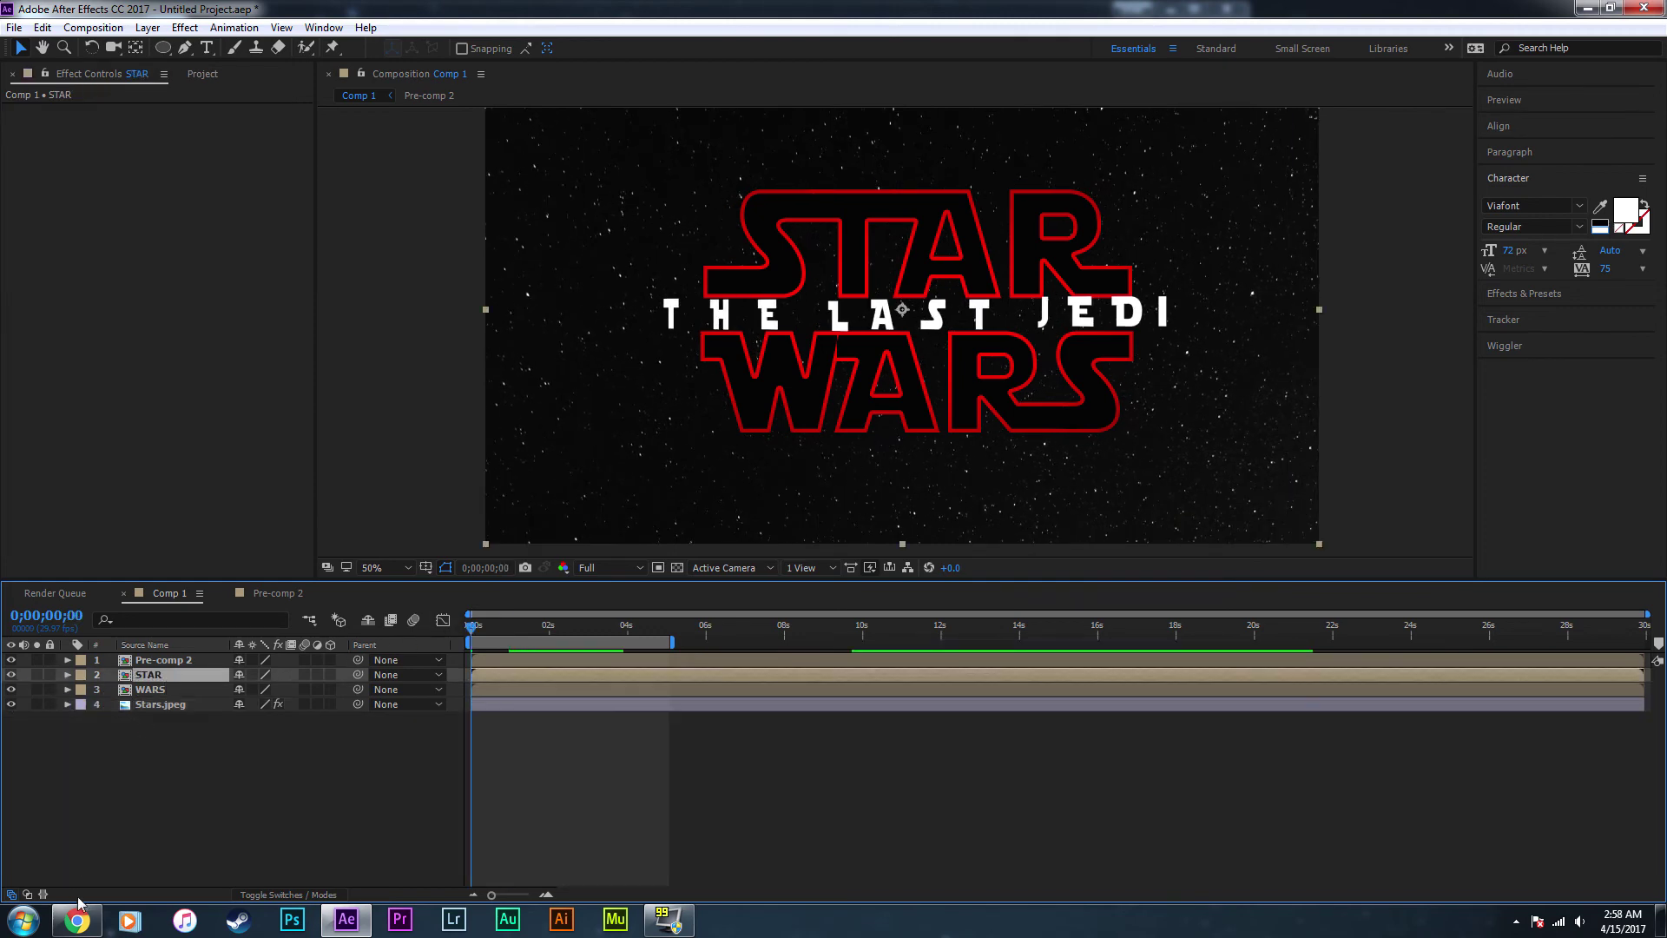
# - Switch to Chrome and play the teaser's title shot to examine how the STAR WARS lettering moves
pyautogui.click(77, 919)
pyautogui.click(565, 399)
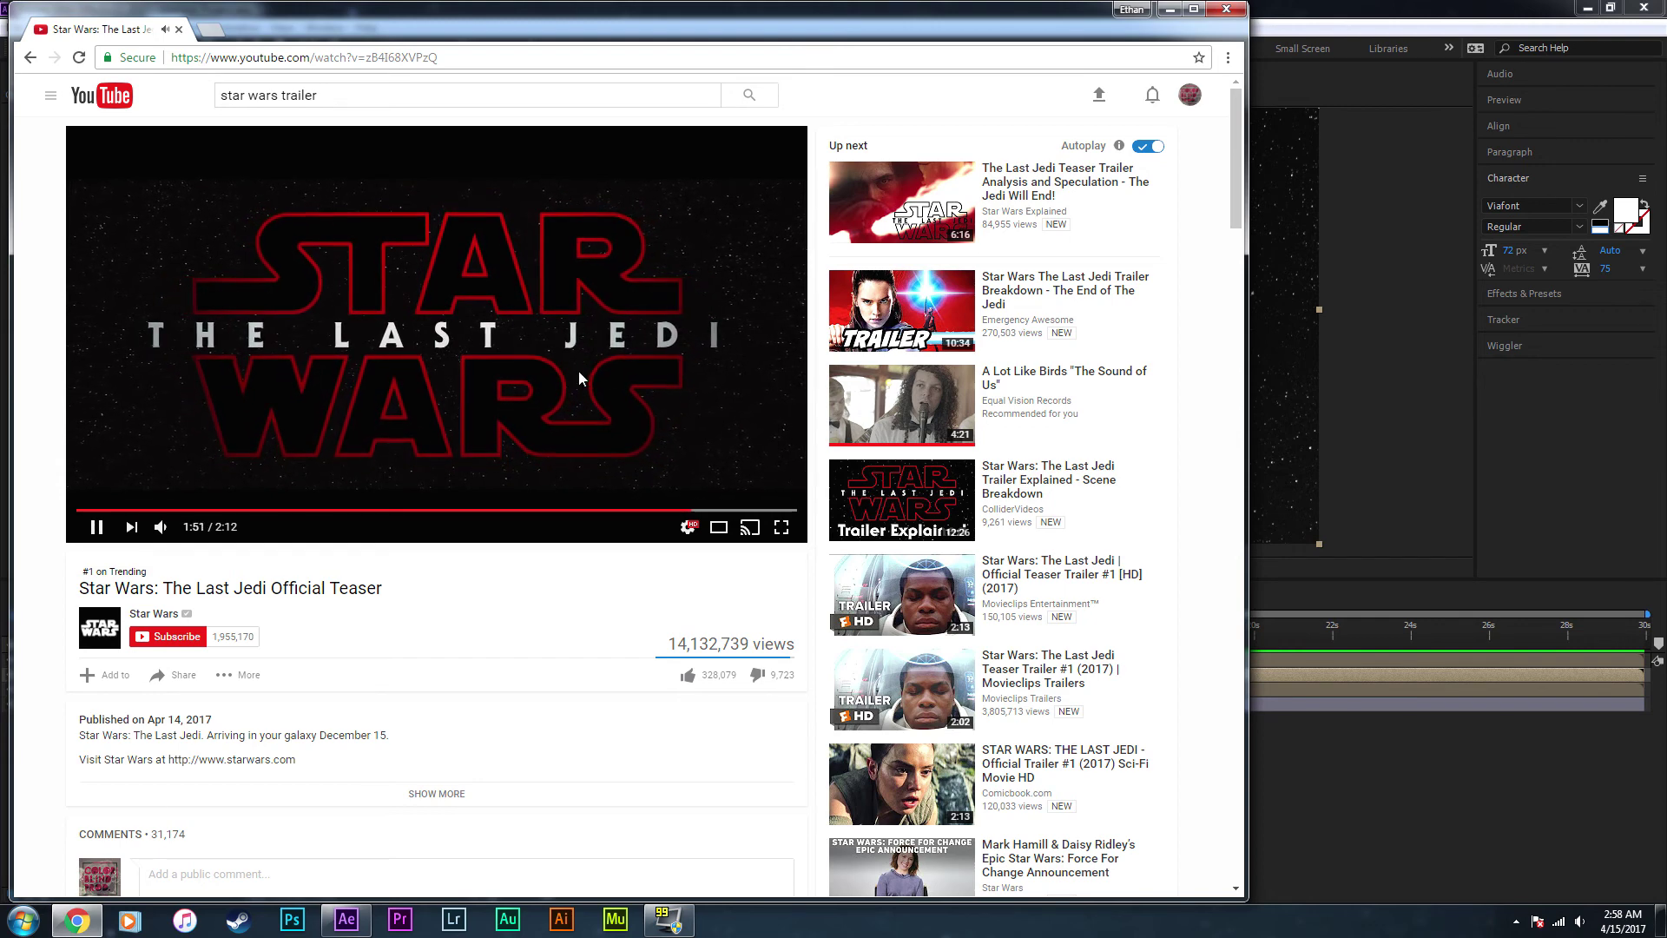
pyautogui.hotkey('alt', 'Tab')
# - Back in After Effects, keyframe the STAR layer's Position at 960, 540 at 0;00;00;00
pyautogui.click(165, 675)
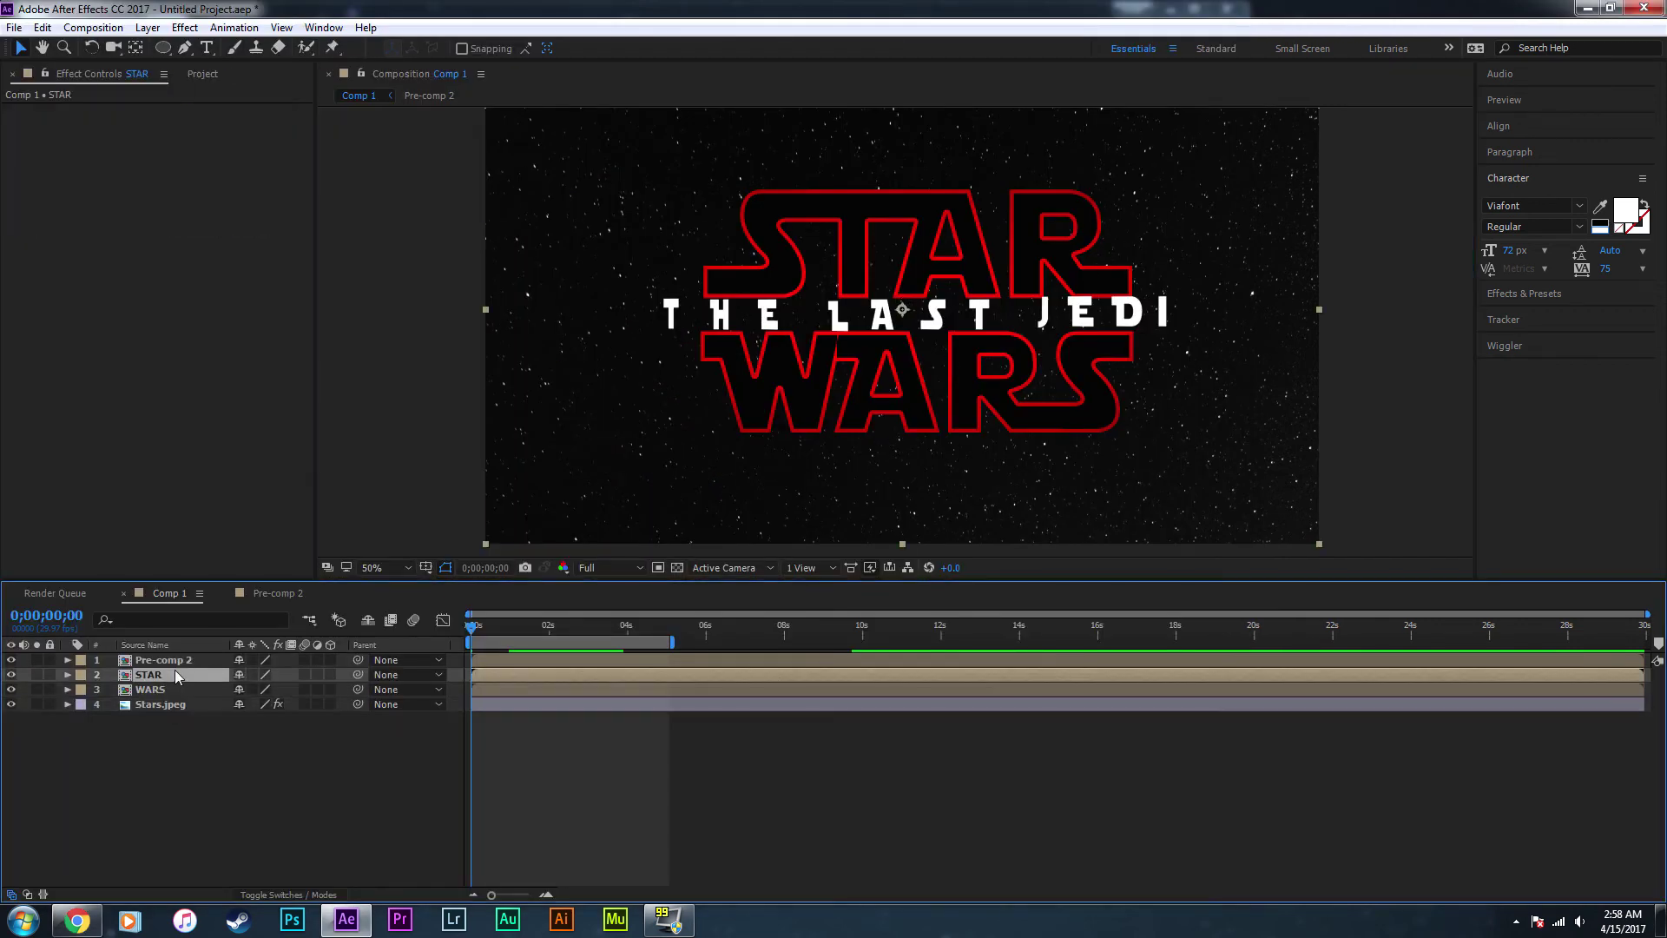
pyautogui.press('p')
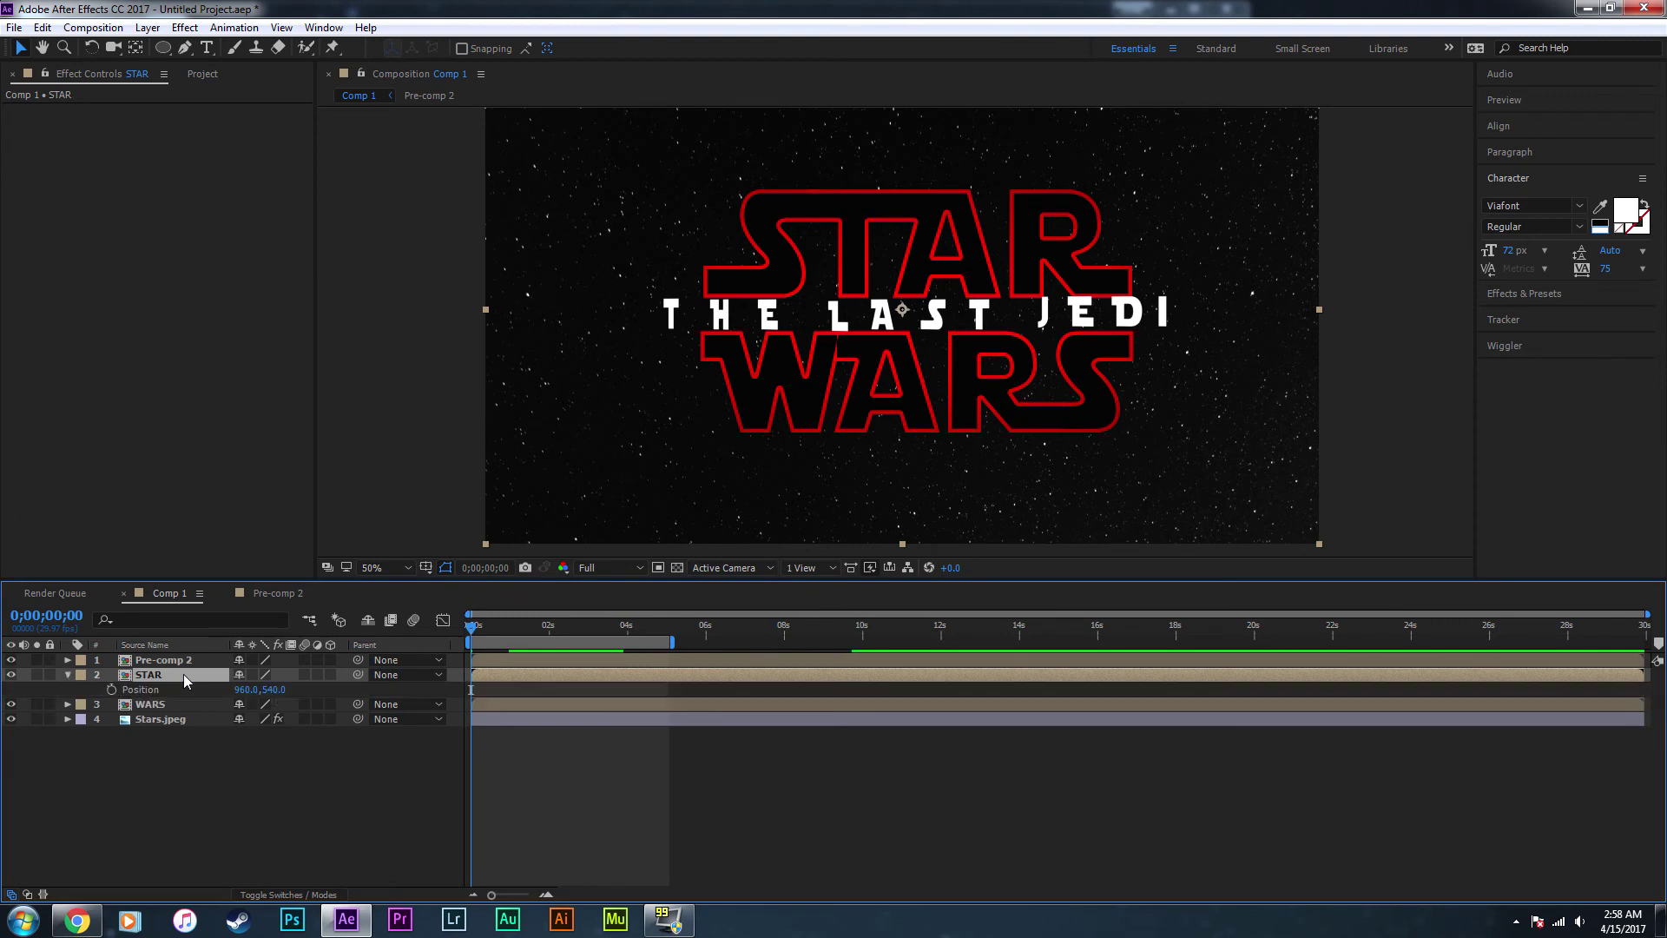
pyautogui.click(111, 689)
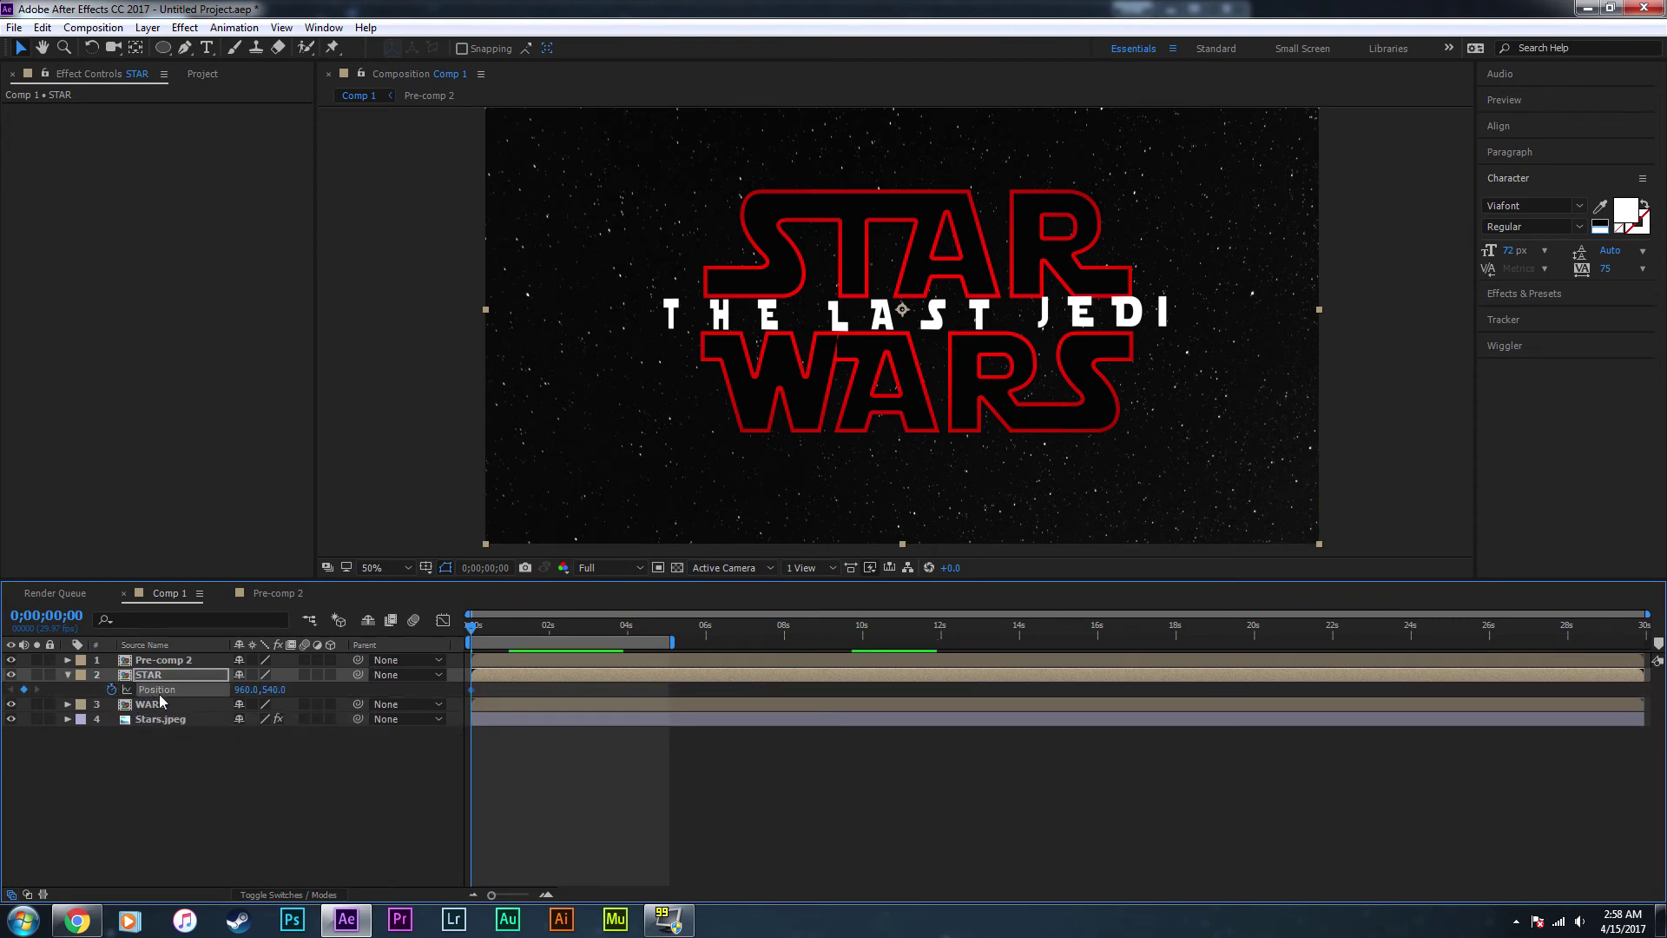
# - Move the STAR layer up to Position 960, 508 at 0;00;05;02
pyautogui.click(669, 627)
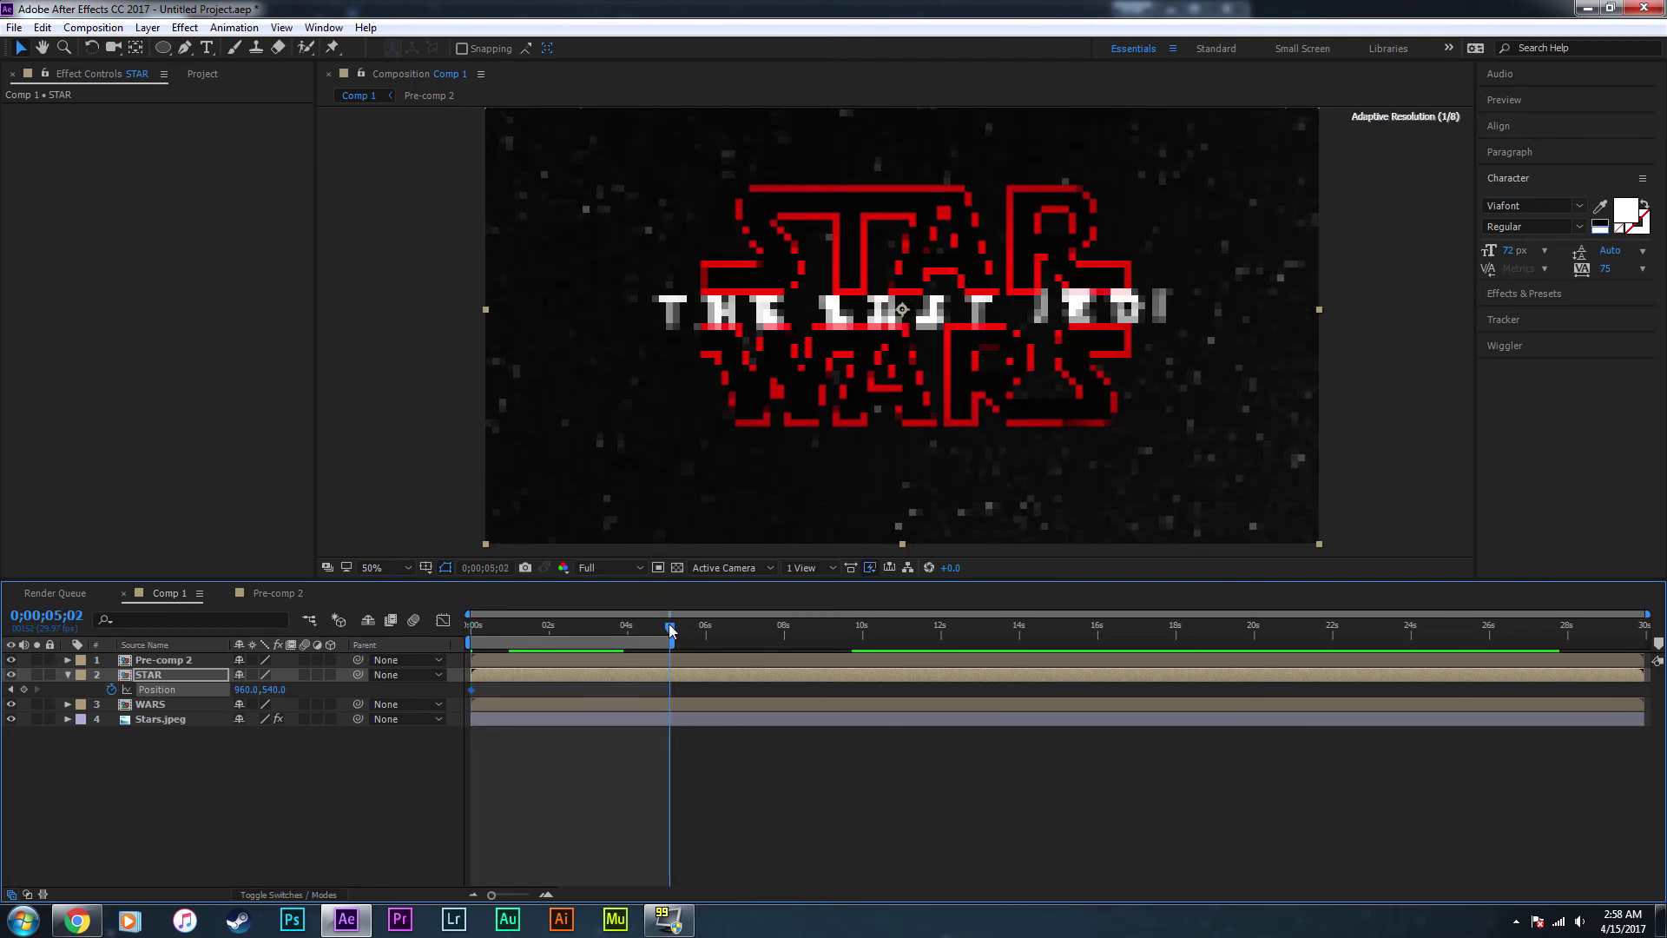
pyautogui.press('Up')
pyautogui.press('Up')
pyautogui.press('Up')
pyautogui.press('Up')
pyautogui.press('Up')
pyautogui.press('Up')
pyautogui.press('Up')
pyautogui.press('Up')
pyautogui.press('Up')
pyautogui.press('Up')
pyautogui.press('Up')
pyautogui.press('Up')
pyautogui.press('Up')
pyautogui.press('Up')
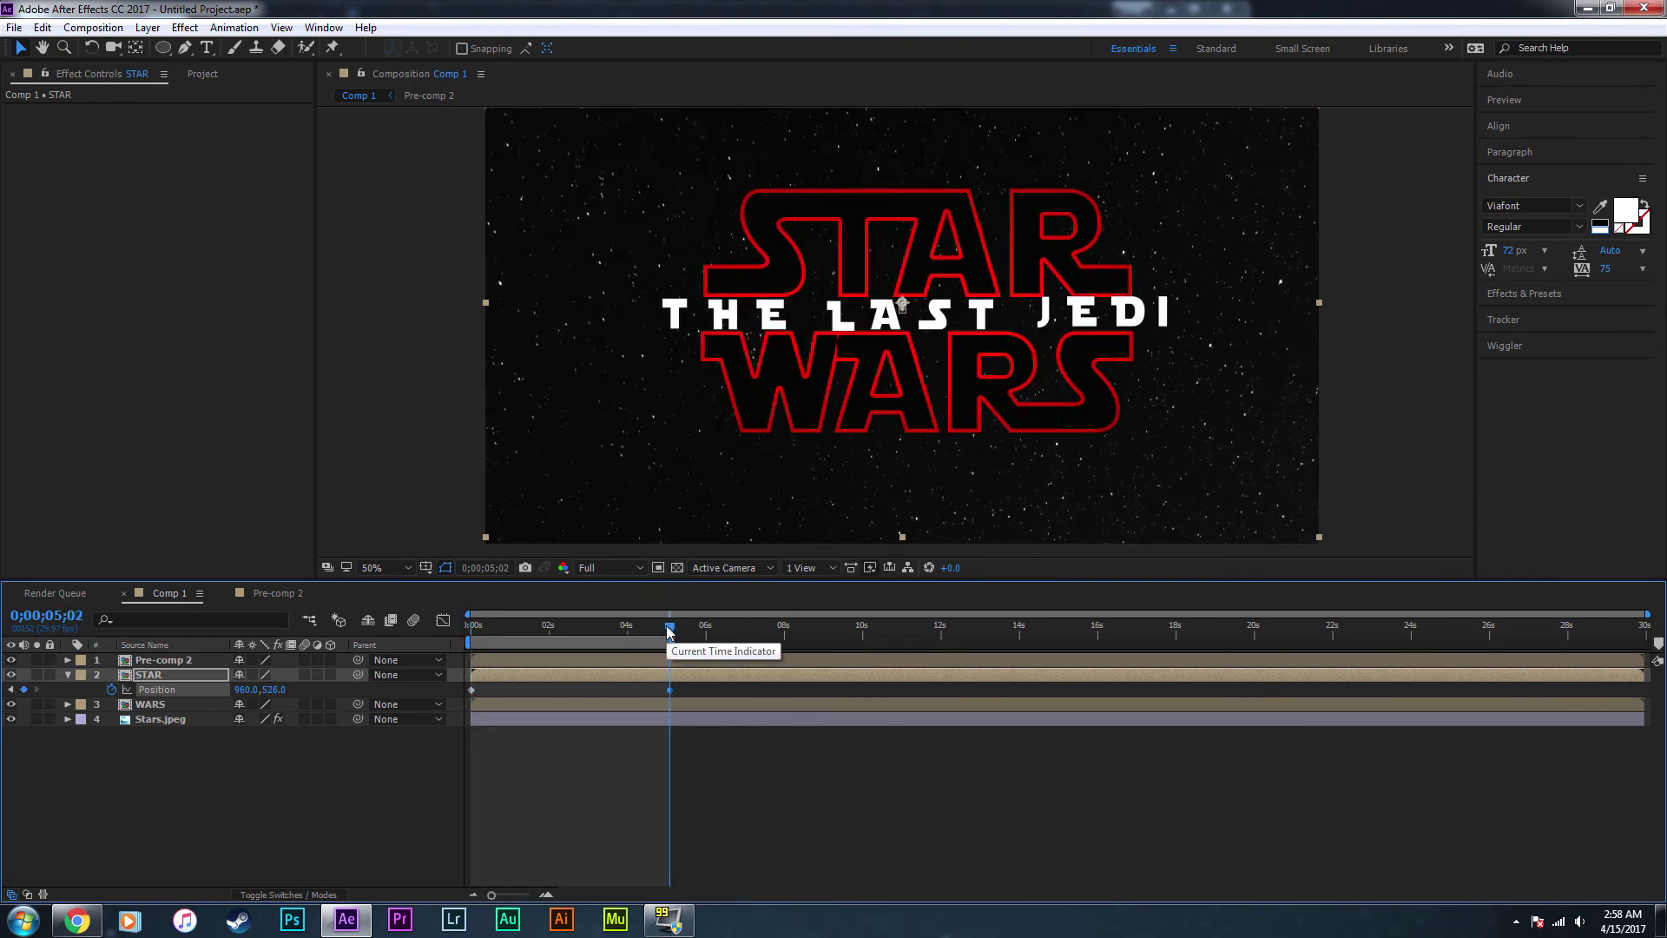
pyautogui.press('Up')
pyautogui.press('Up')
pyautogui.press('Up')
pyautogui.press('Up')
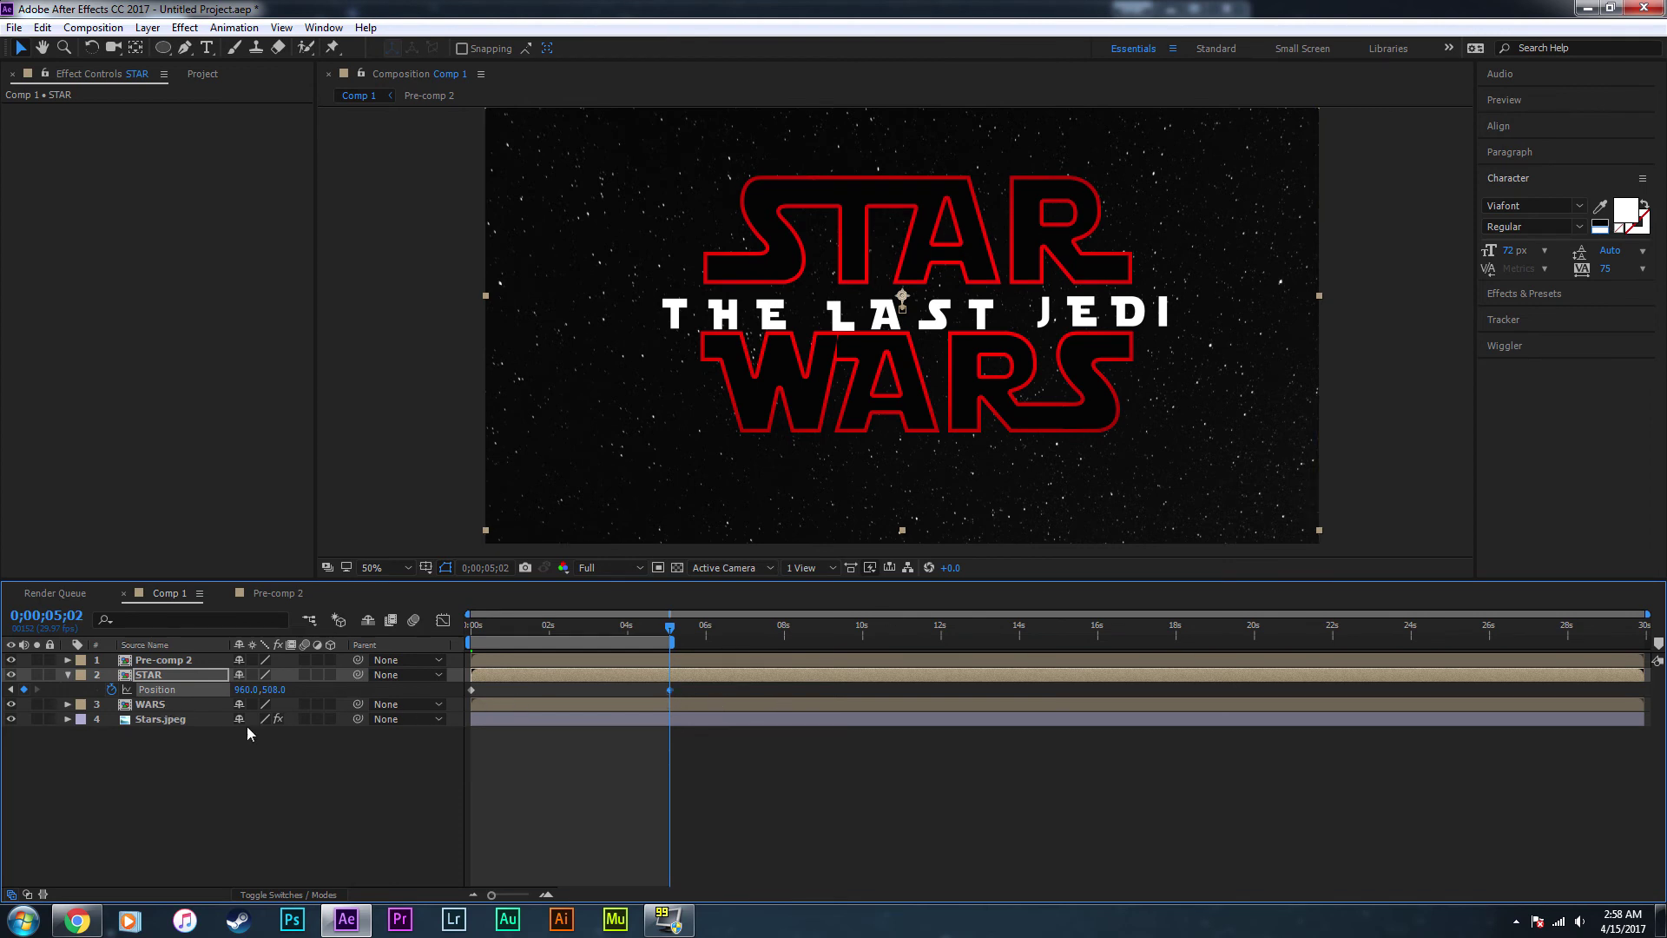
# - Keyframe the WARS layer's Position at 960, 540 at 0;00;00;00
pyautogui.click(170, 704)
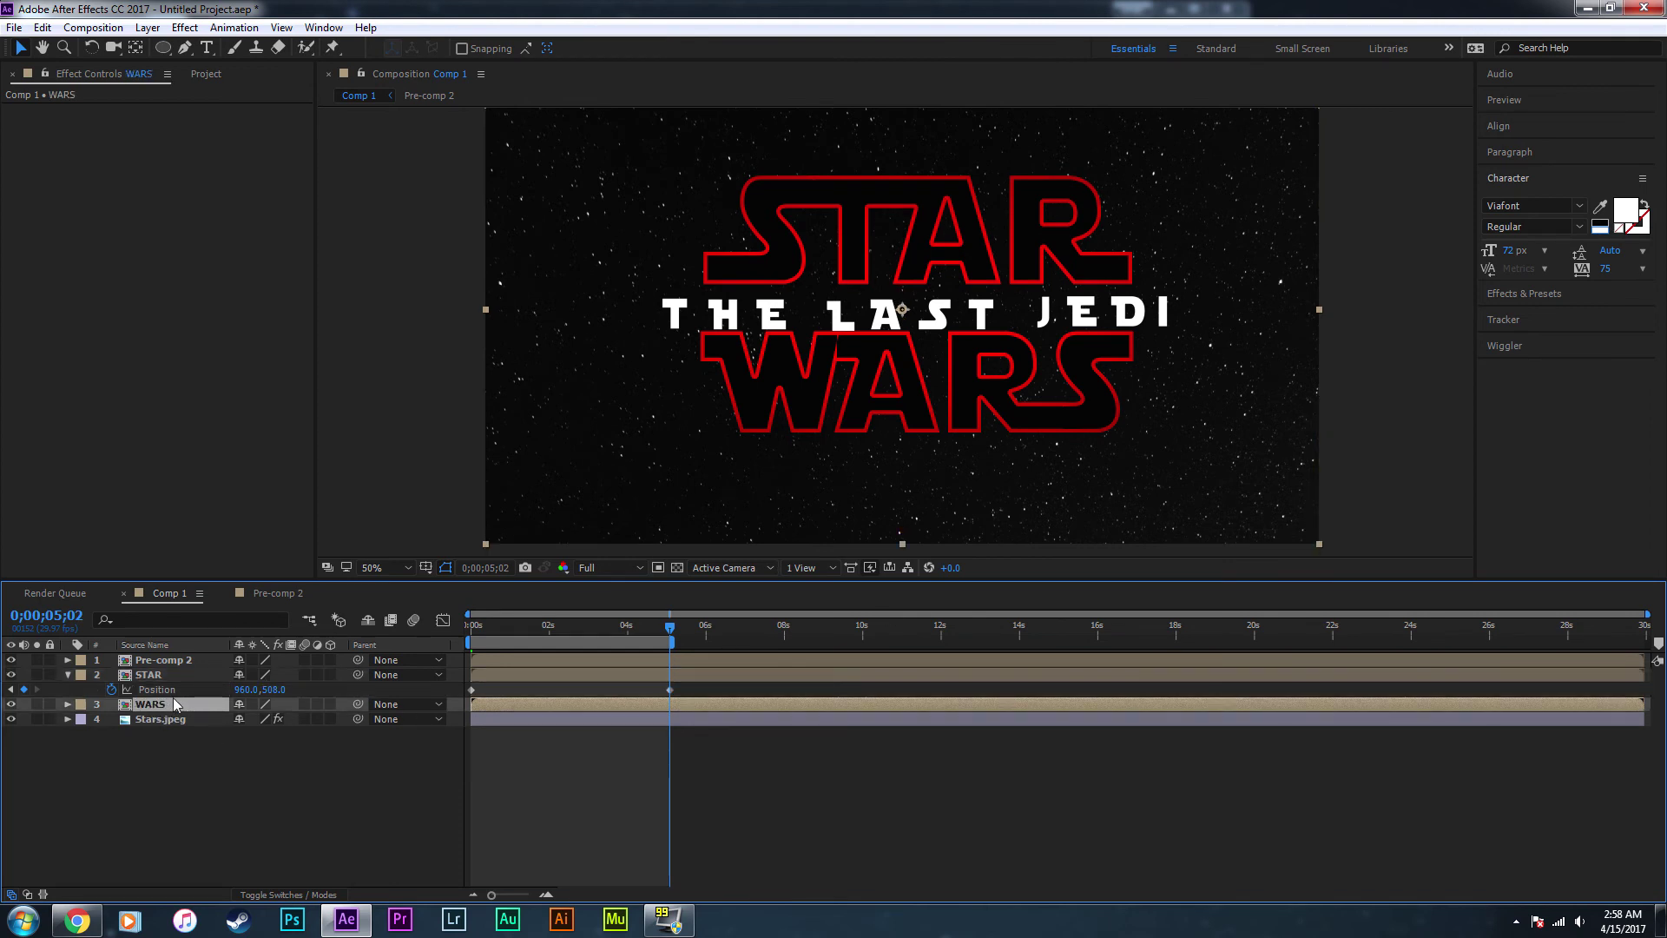
pyautogui.press('p')
pyautogui.click(111, 719)
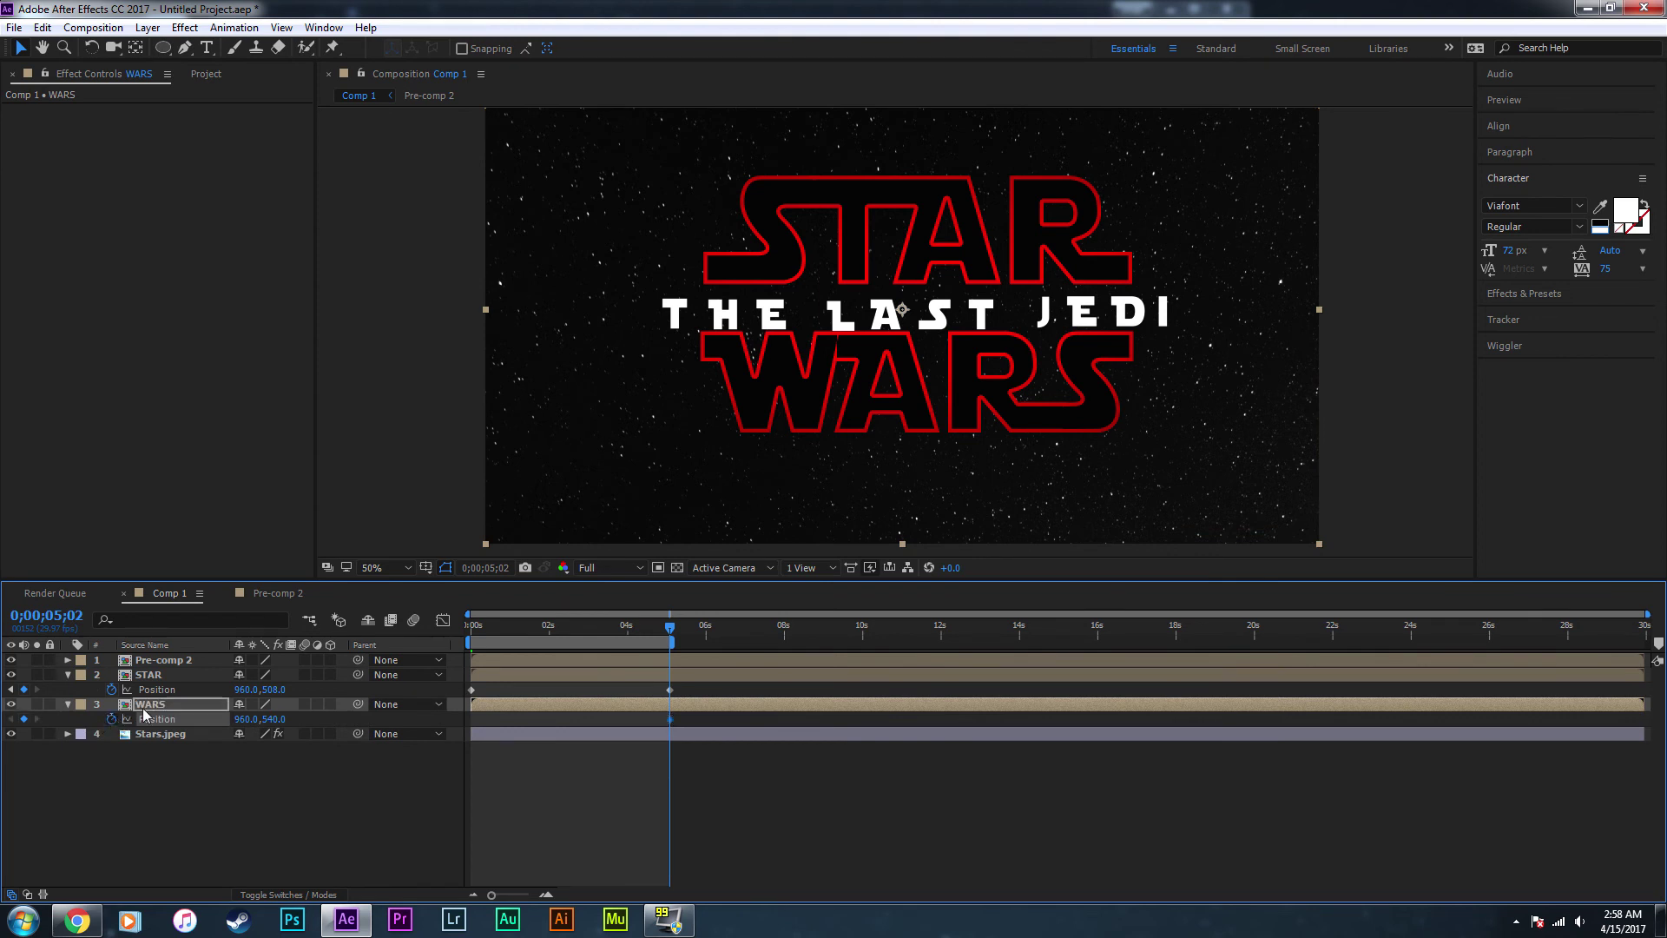
pyautogui.moveTo(490, 622); pyautogui.dragTo(442, 623)
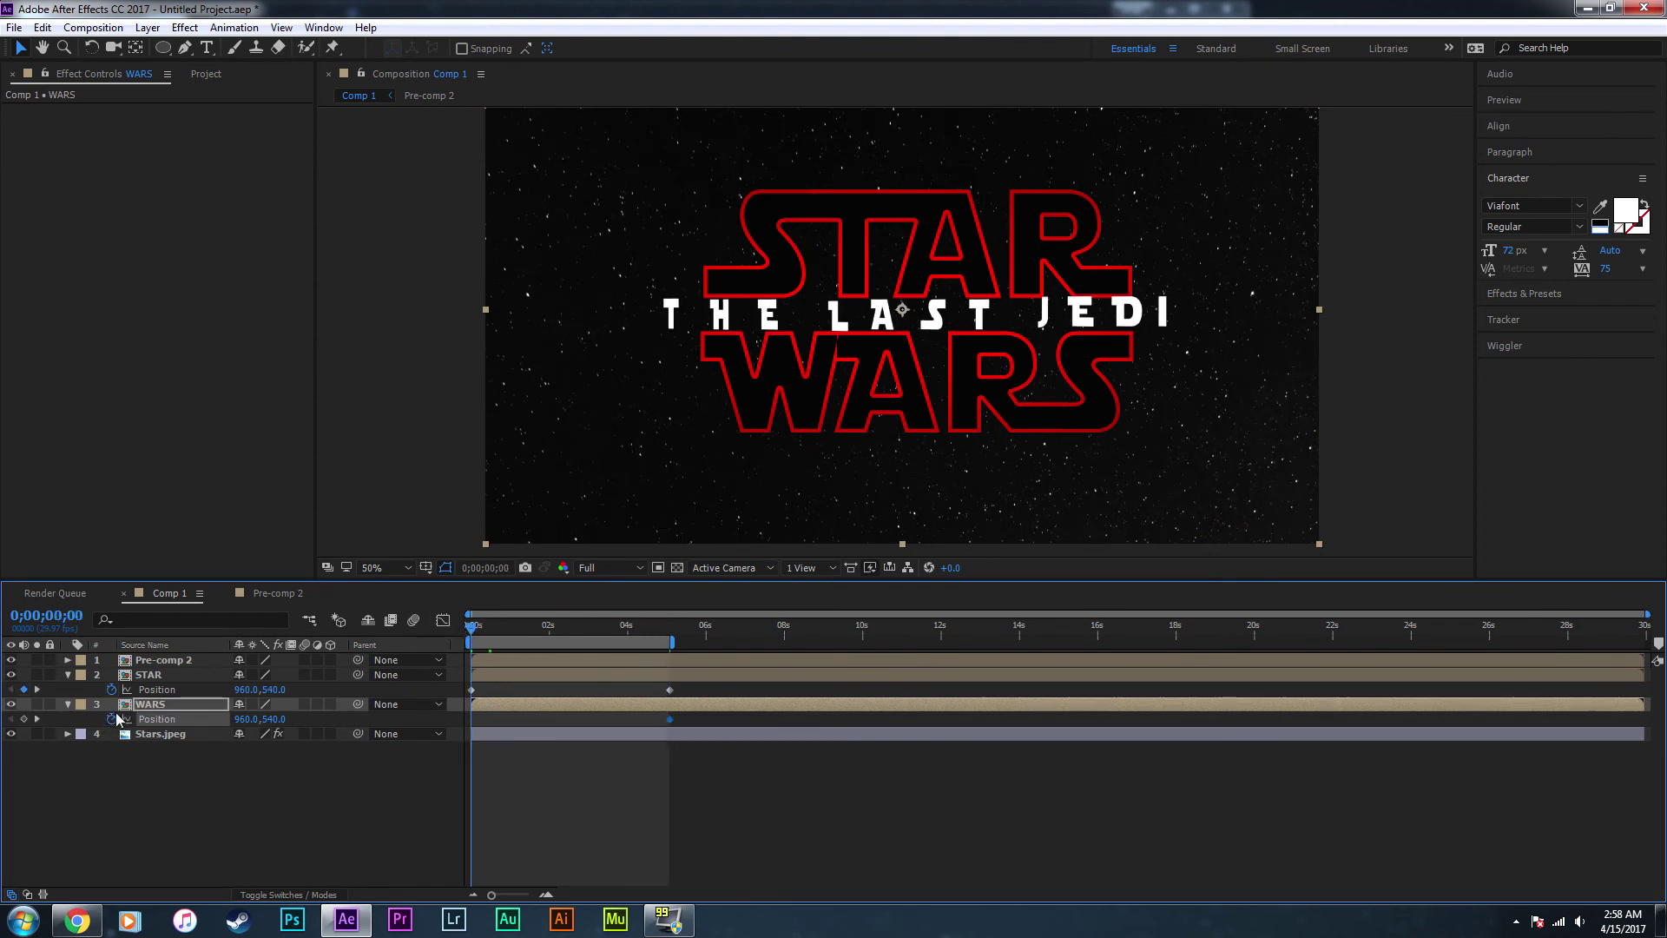
pyautogui.click(25, 719)
# - Move the WARS layer down to Position 960, 580 at 0;00;05;02, leaving no other Position keyframe value there
pyautogui.click(669, 625)
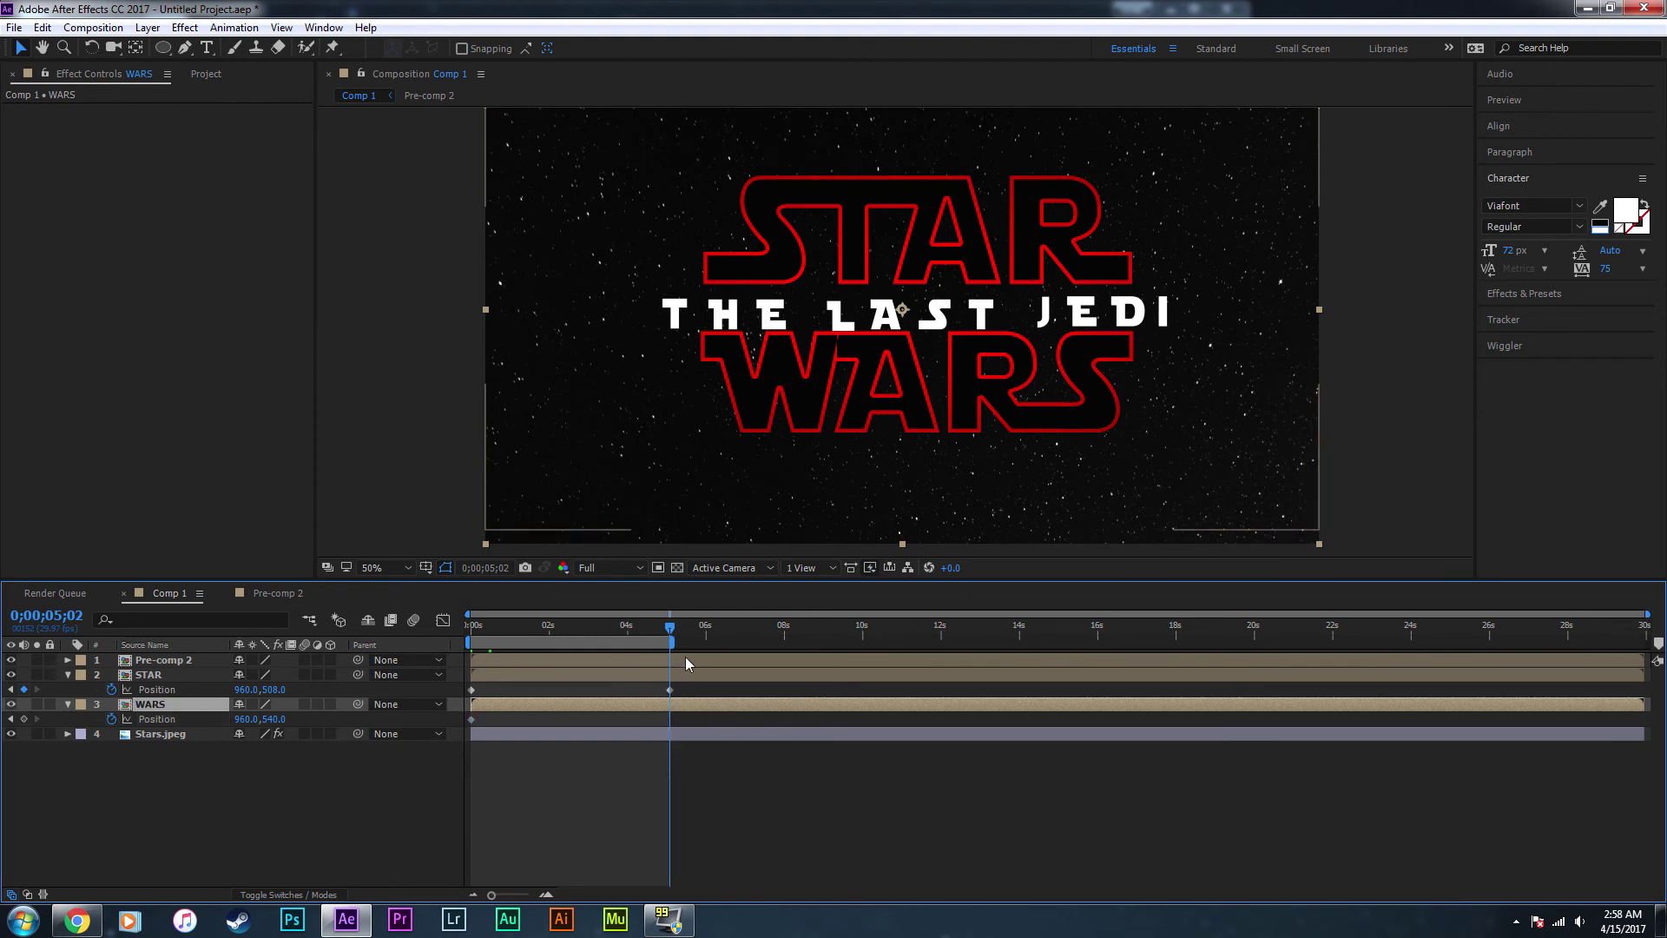
pyautogui.press('Down')
pyautogui.hotkey('shift', 'Down')
pyautogui.hotkey('shift', 'Down')
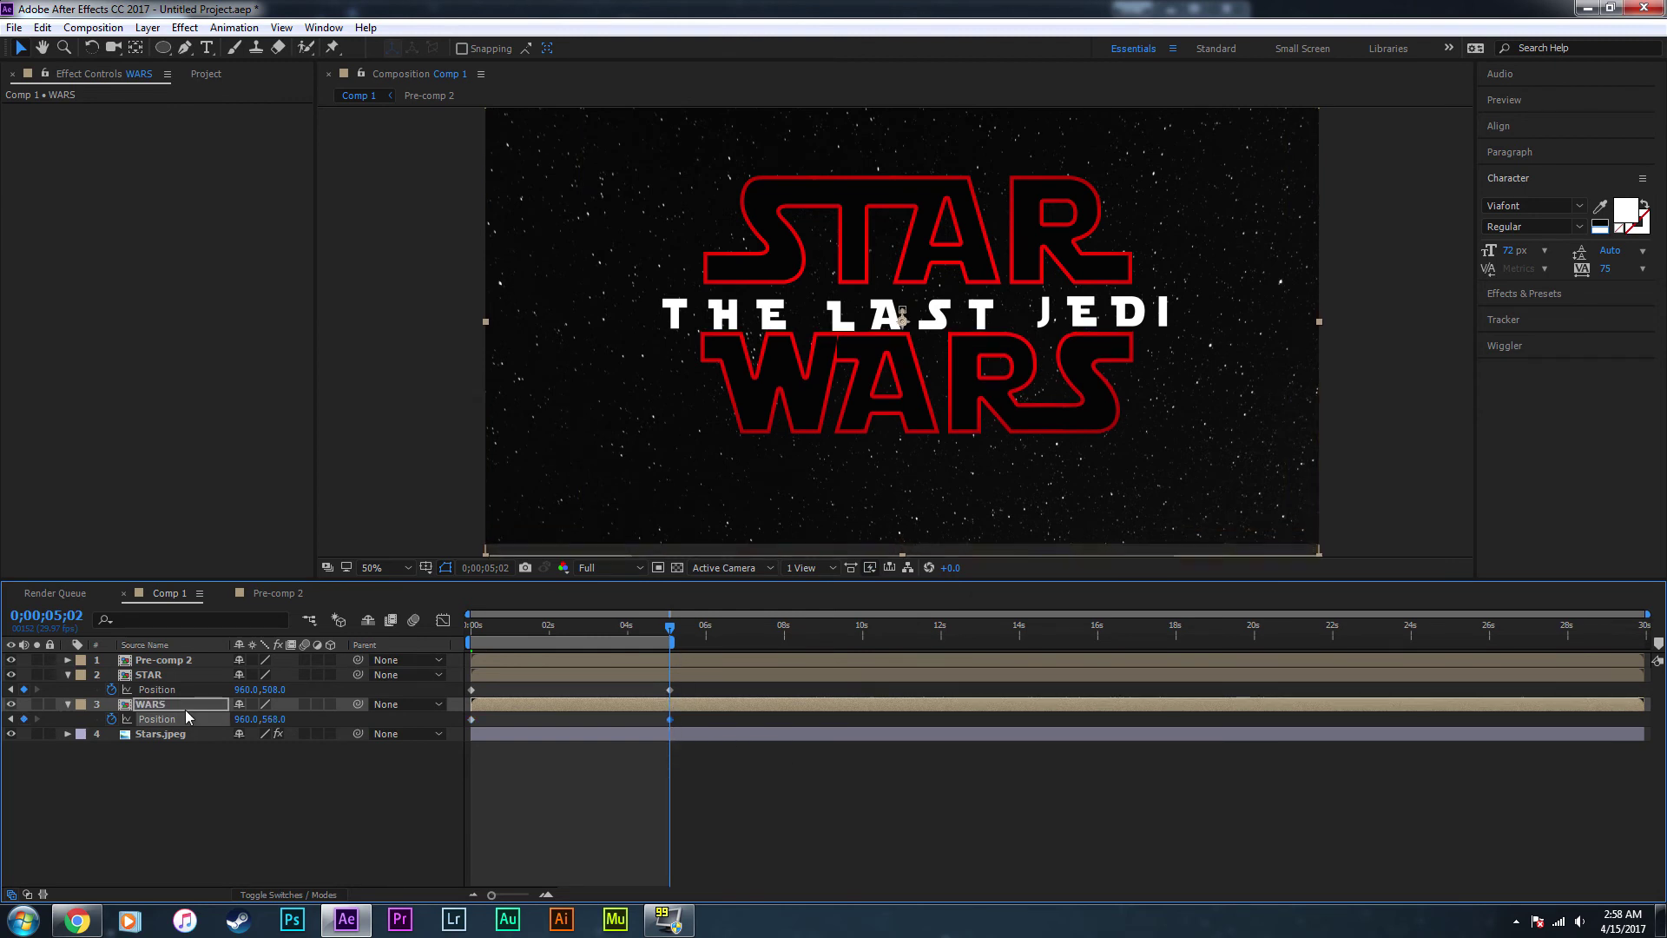
pyautogui.press('Up')
pyautogui.press('Up')
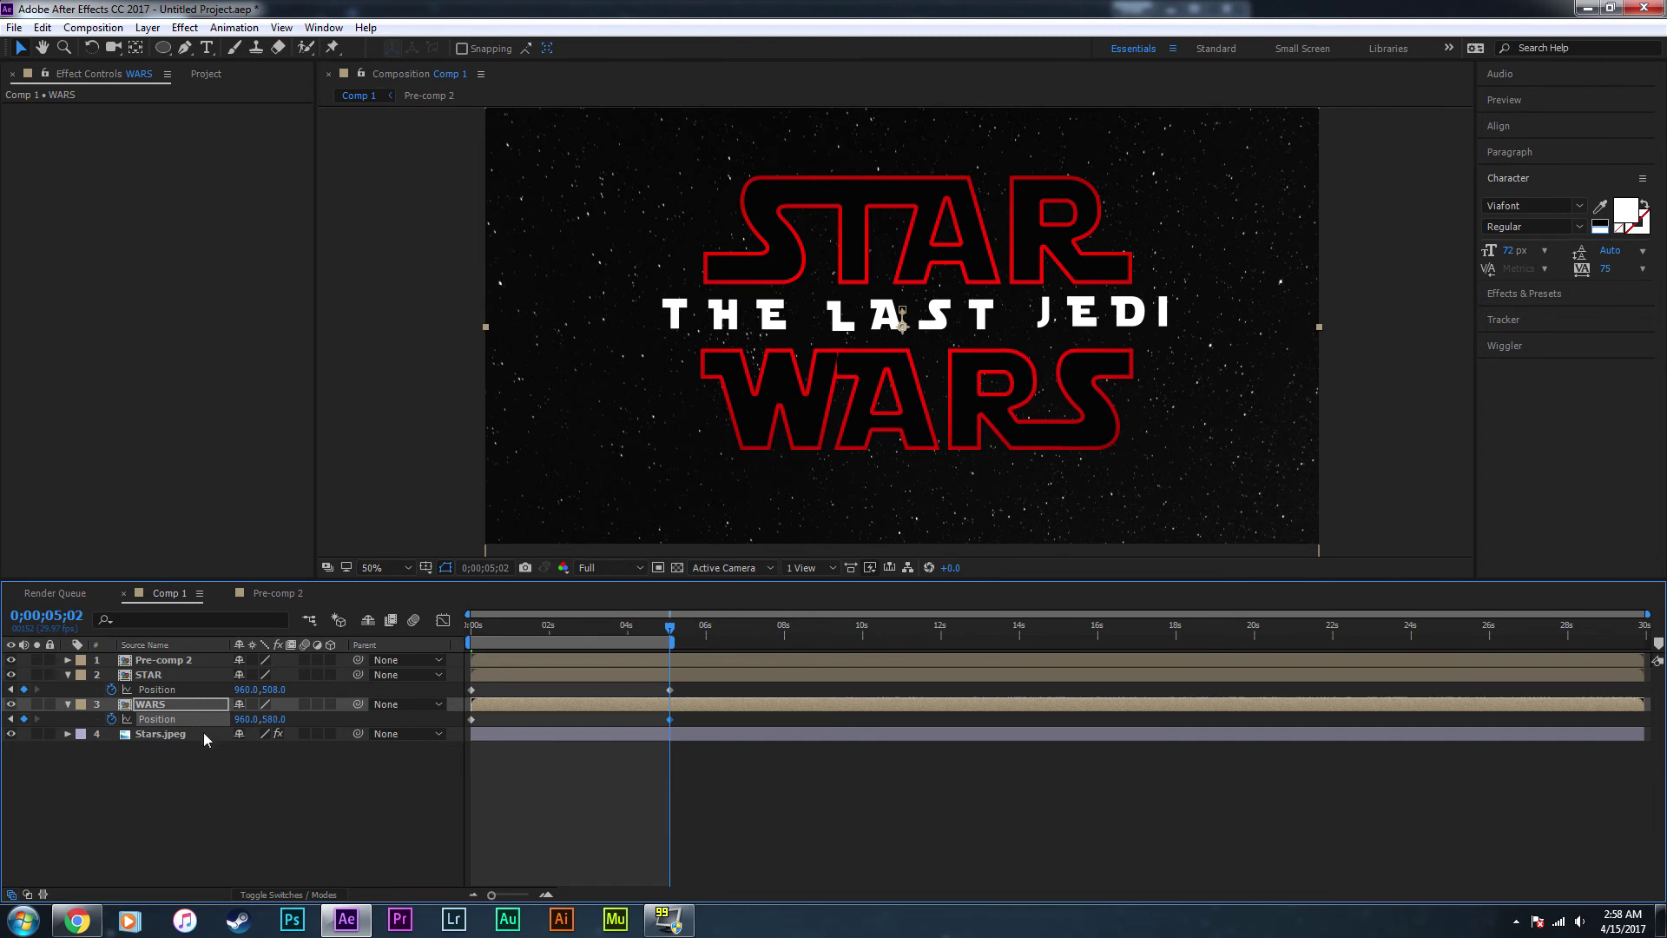
pyautogui.click(172, 849)
# - Switch to Chrome, jump the teaser back to 1:45 to compare the title's start, and return to After Effects
pyautogui.click(159, 660)
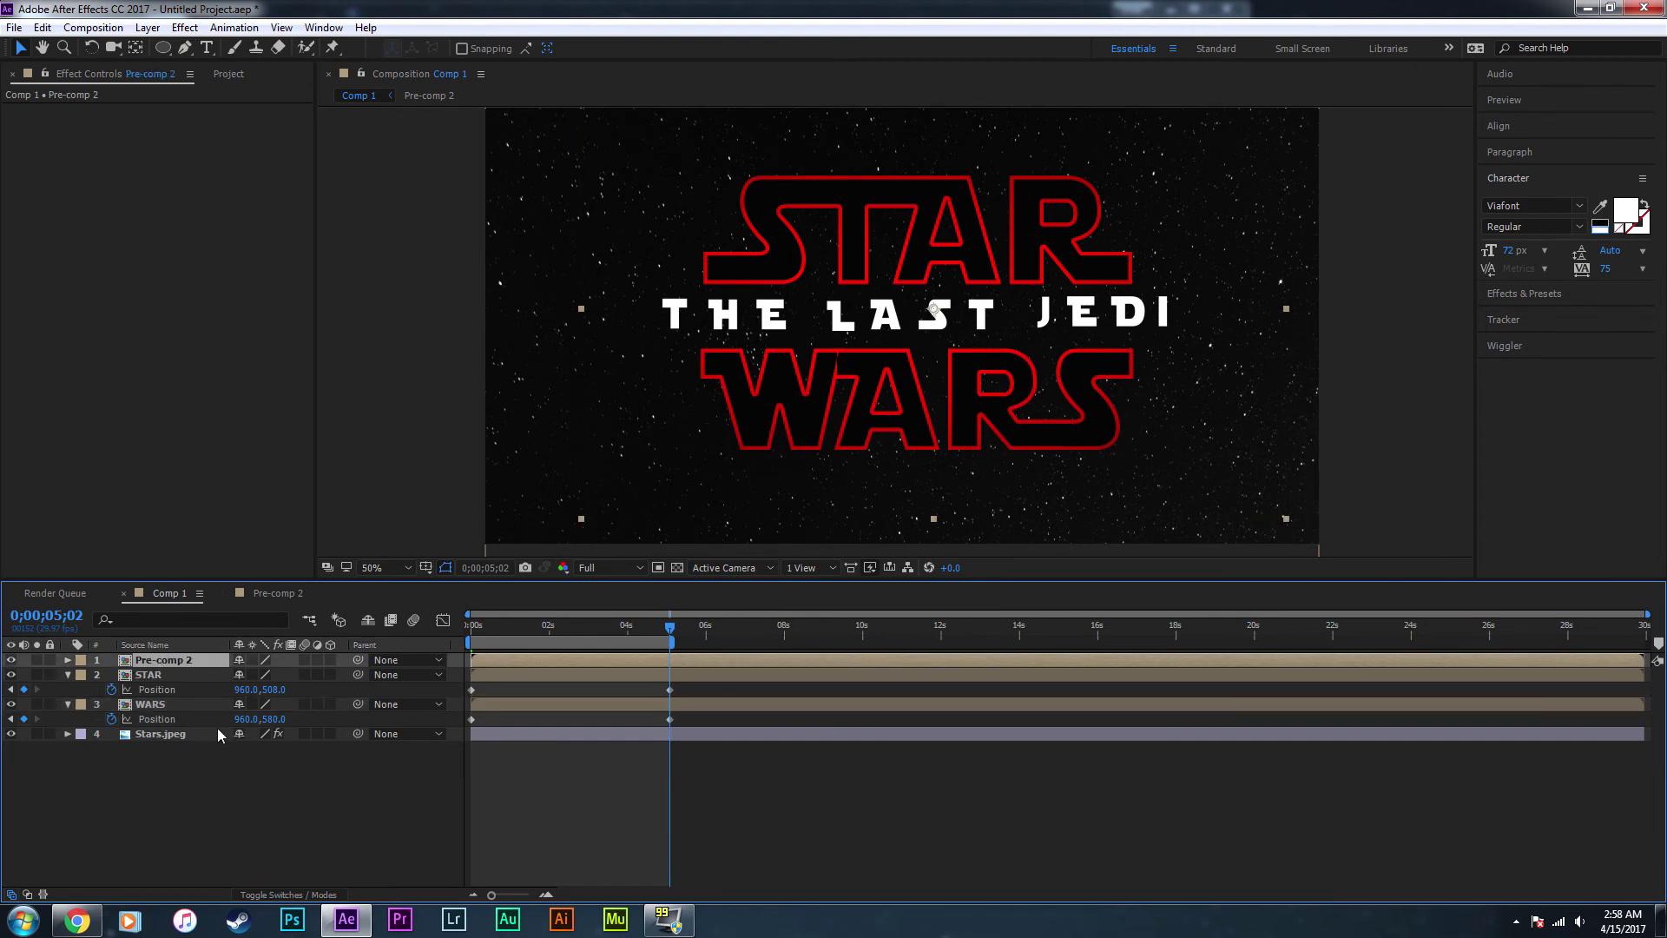
pyautogui.click(76, 920)
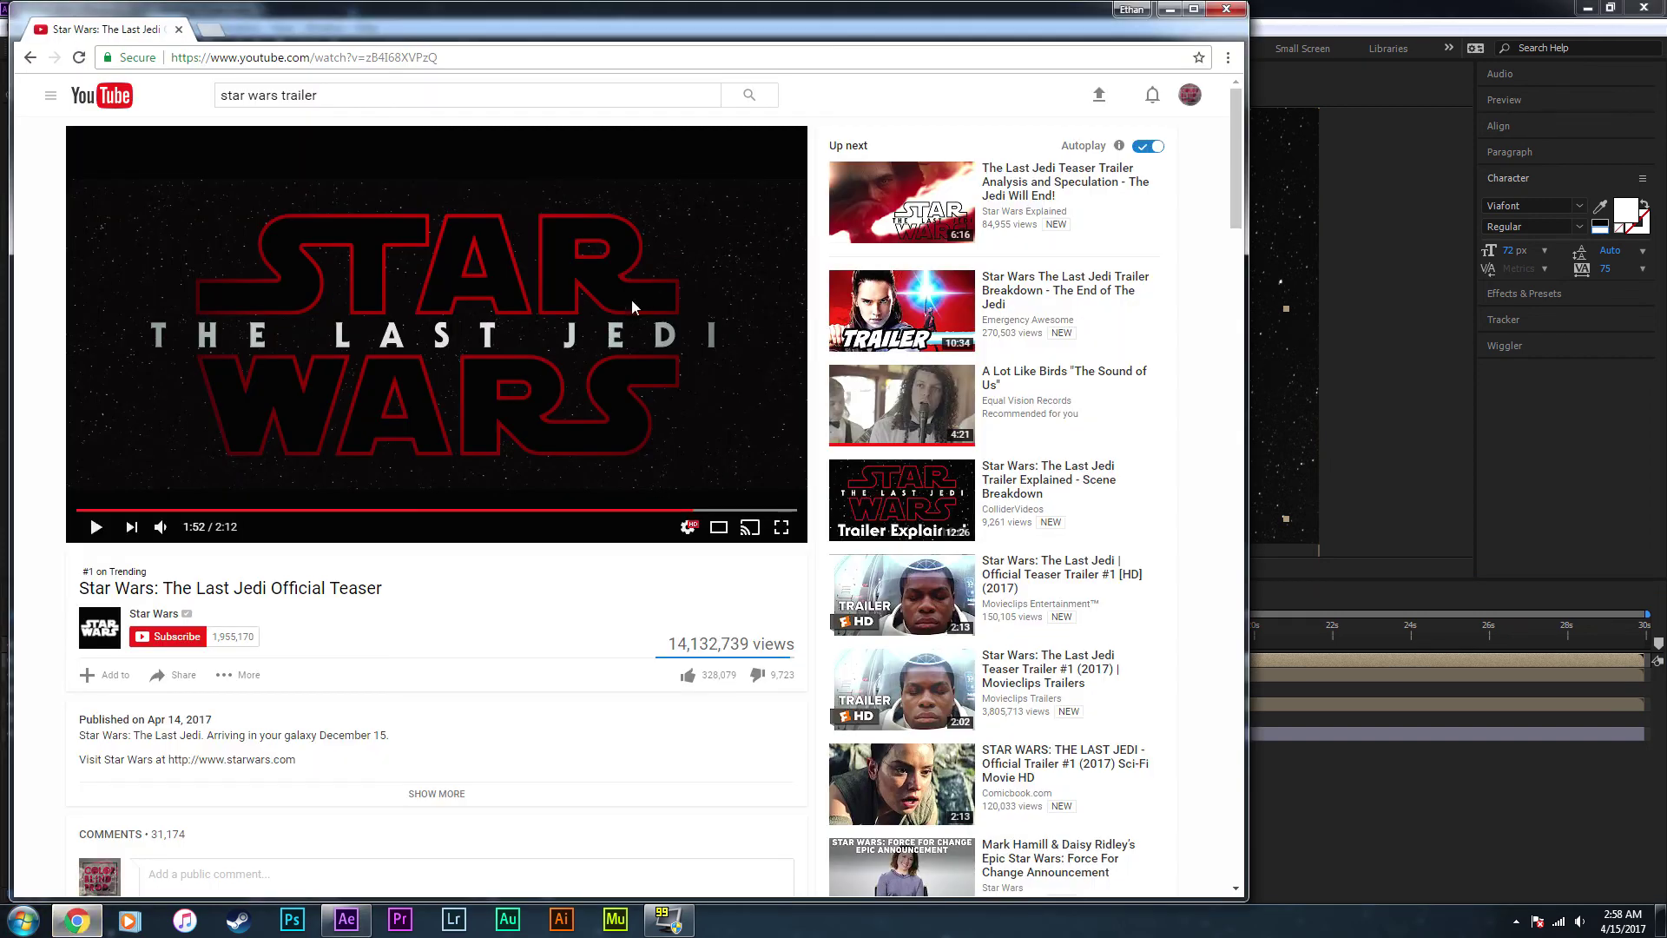
pyautogui.click(658, 510)
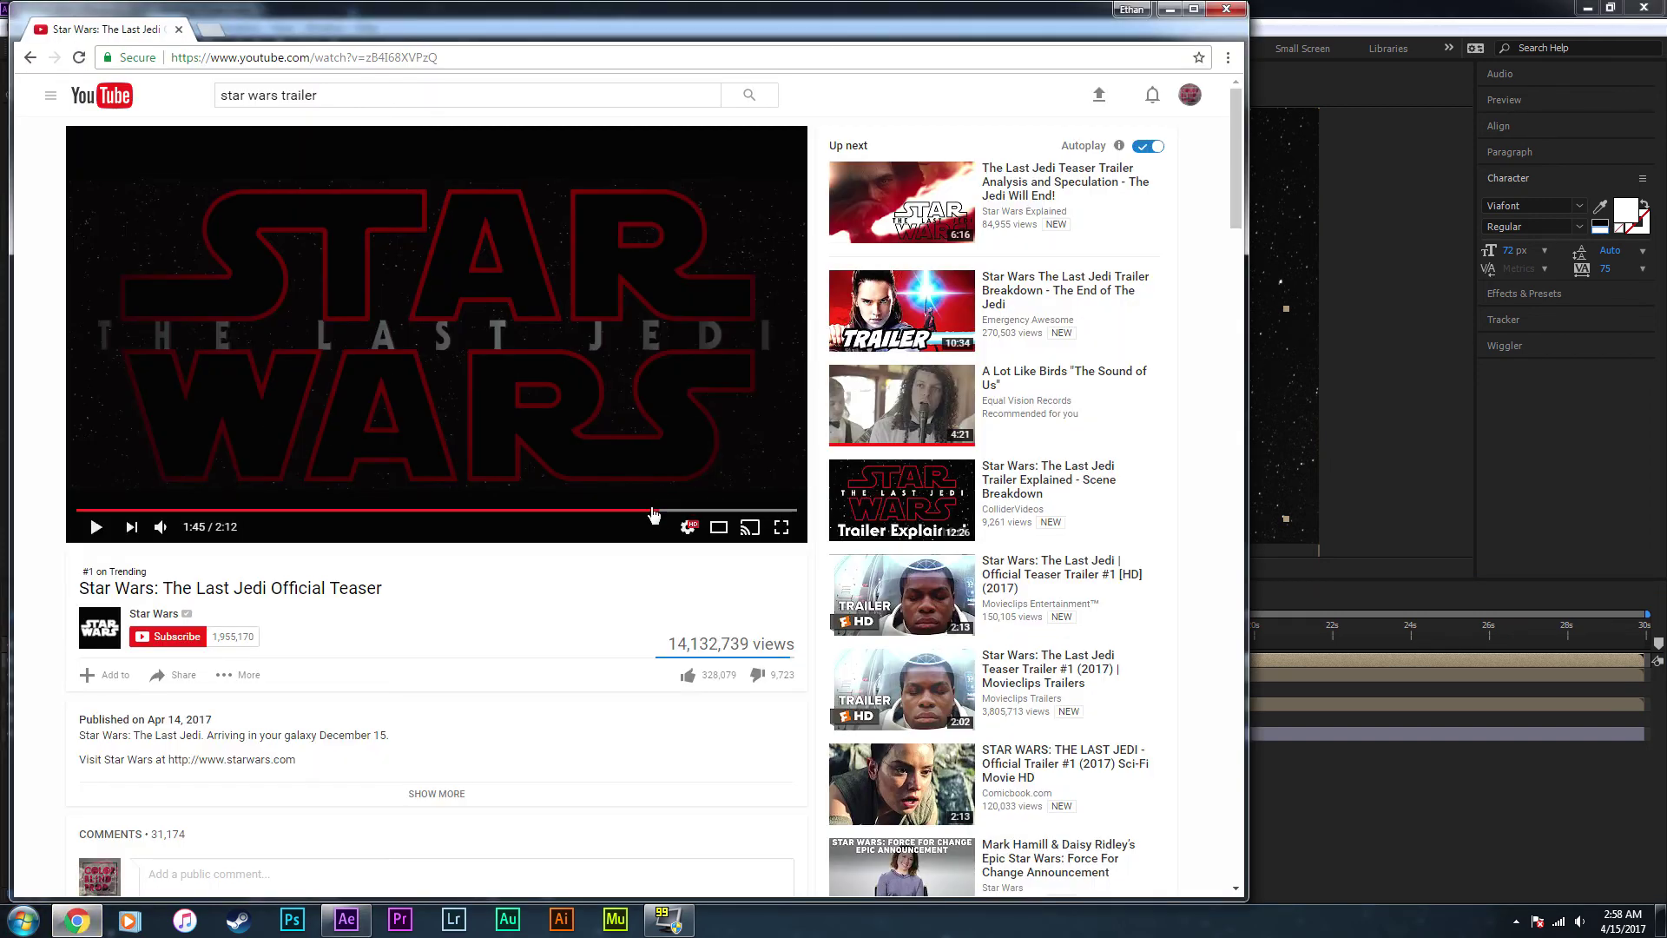
pyautogui.click(1332, 358)
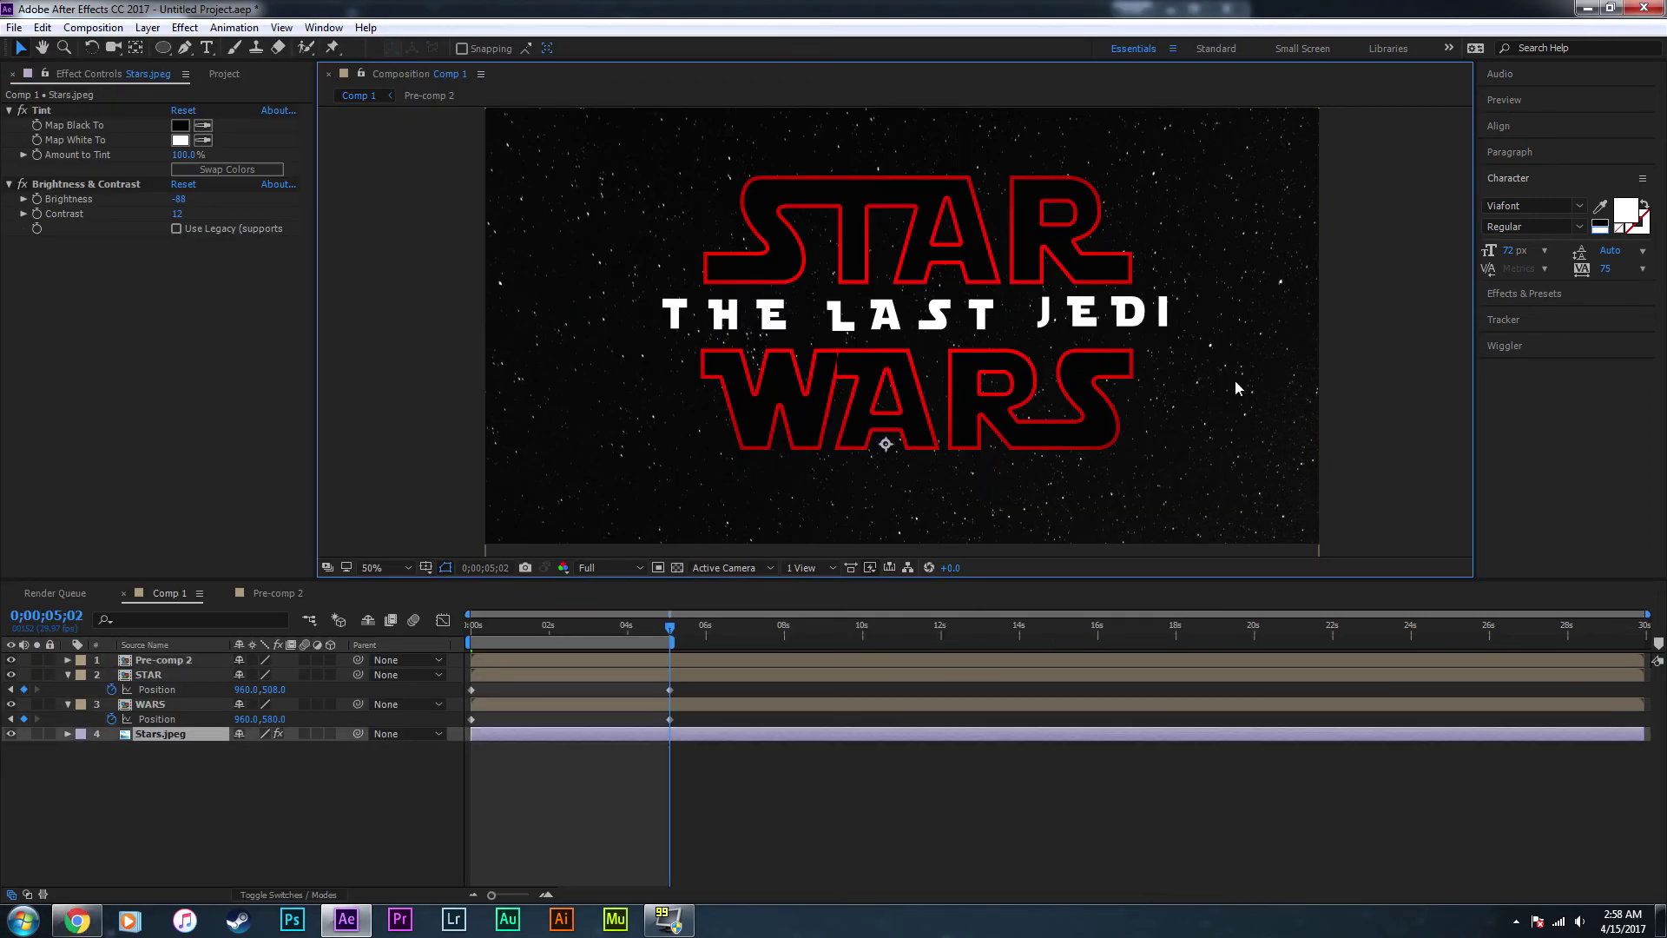
# - Keyframe Pre-comp 2's Opacity at 35% at 0;00;00;00
pyautogui.click(177, 662)
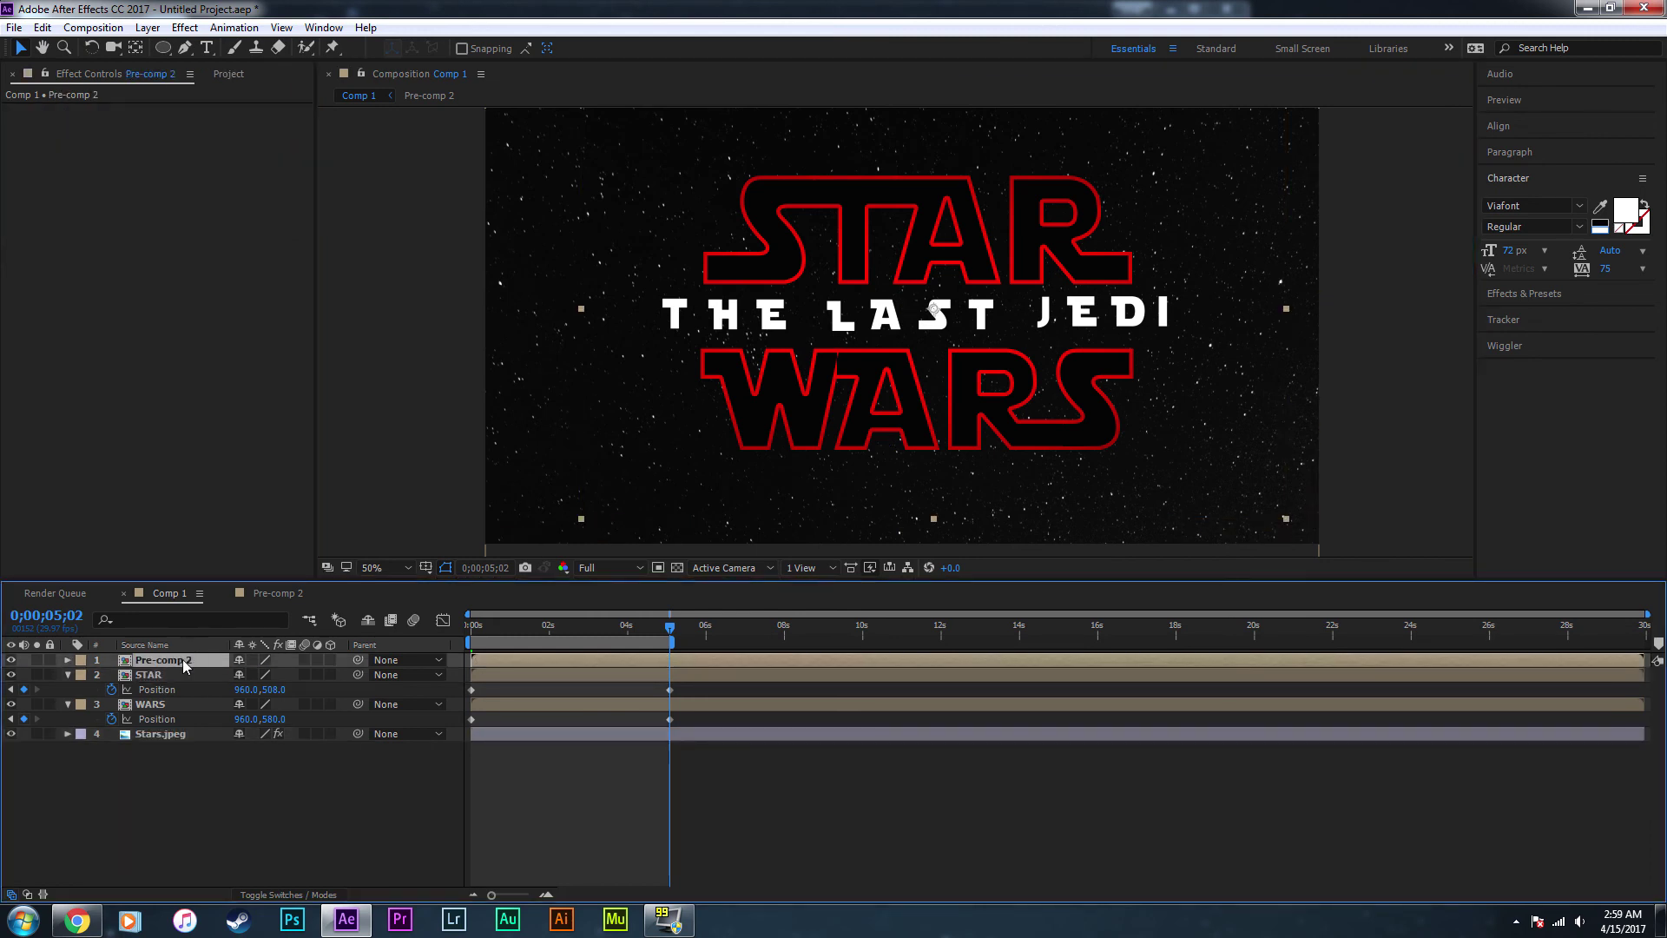
pyautogui.press('t')
pyautogui.press('Home')
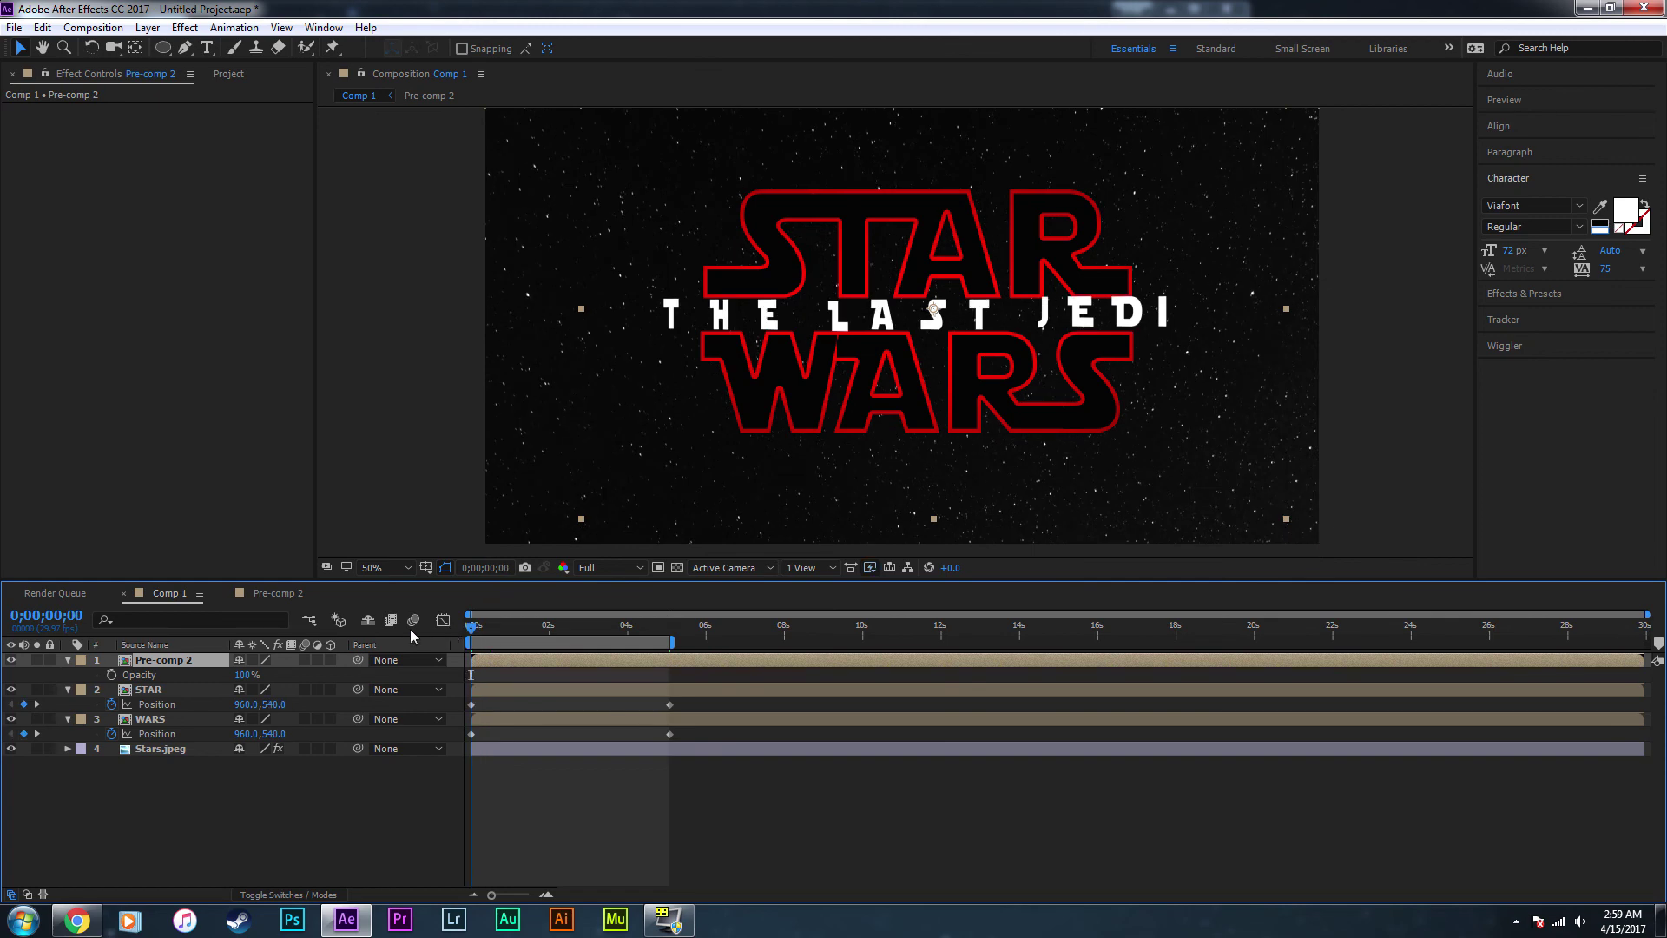
pyautogui.click(111, 674)
pyautogui.moveTo(241, 674); pyautogui.dragTo(184, 674)
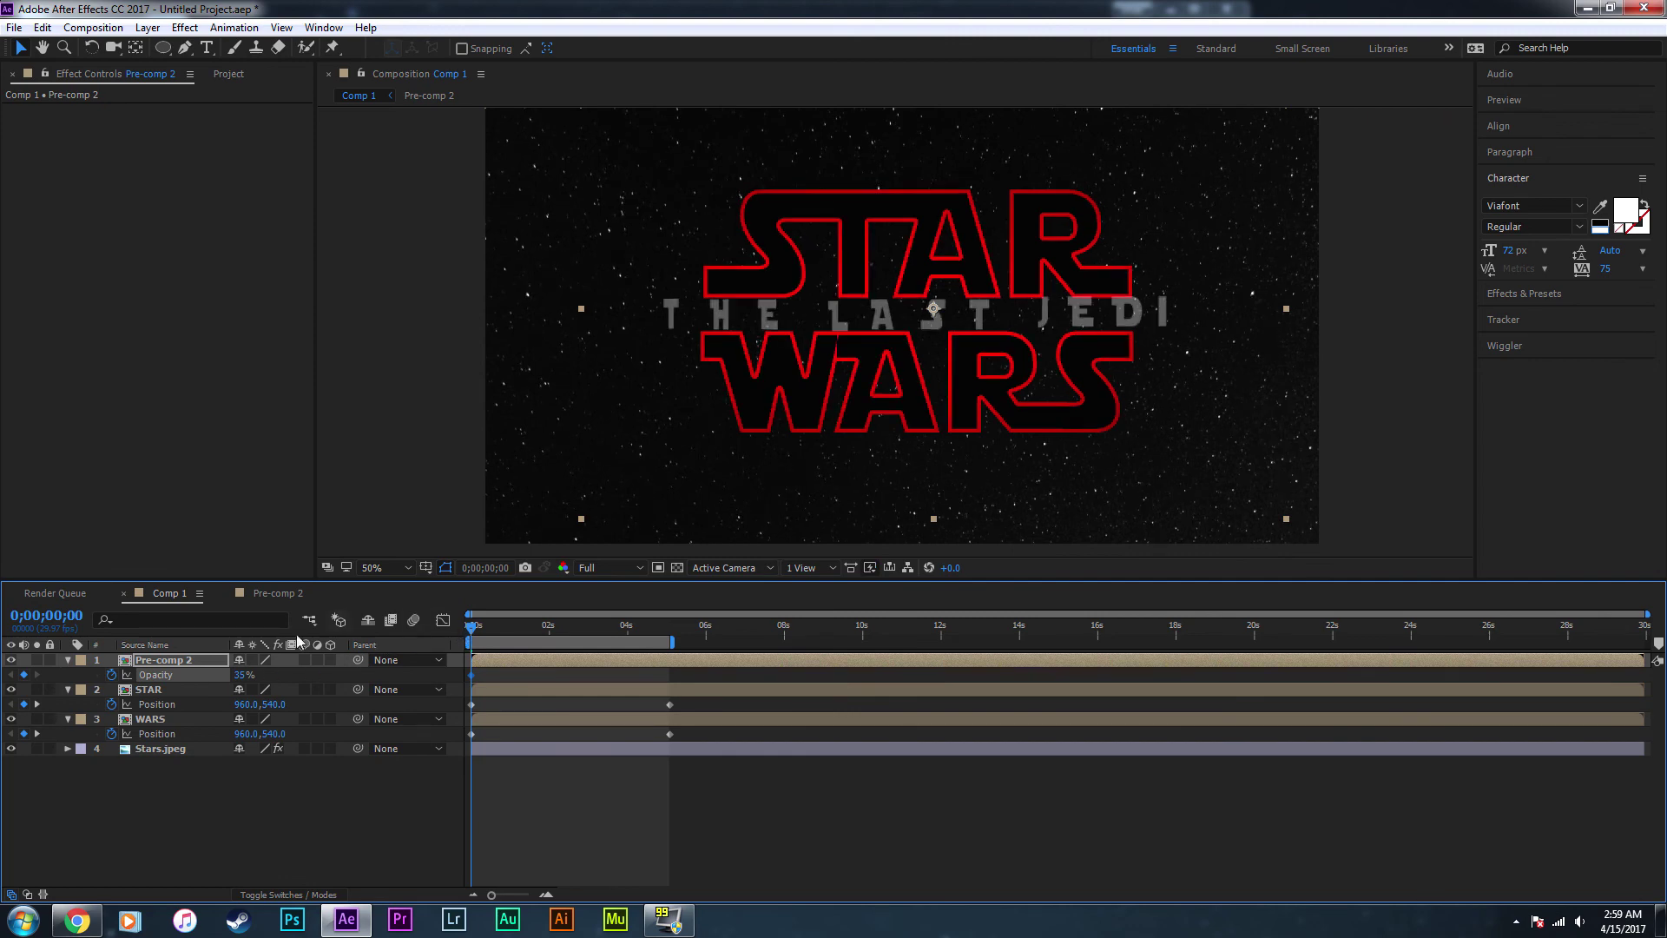
# - Raise Pre-comp 2's Opacity to full at 0;00;00;26 and preview the subtitle's fade-in from the start
pyautogui.click(491, 636)
pyautogui.moveTo(491, 637); pyautogui.dragTo(503, 637)
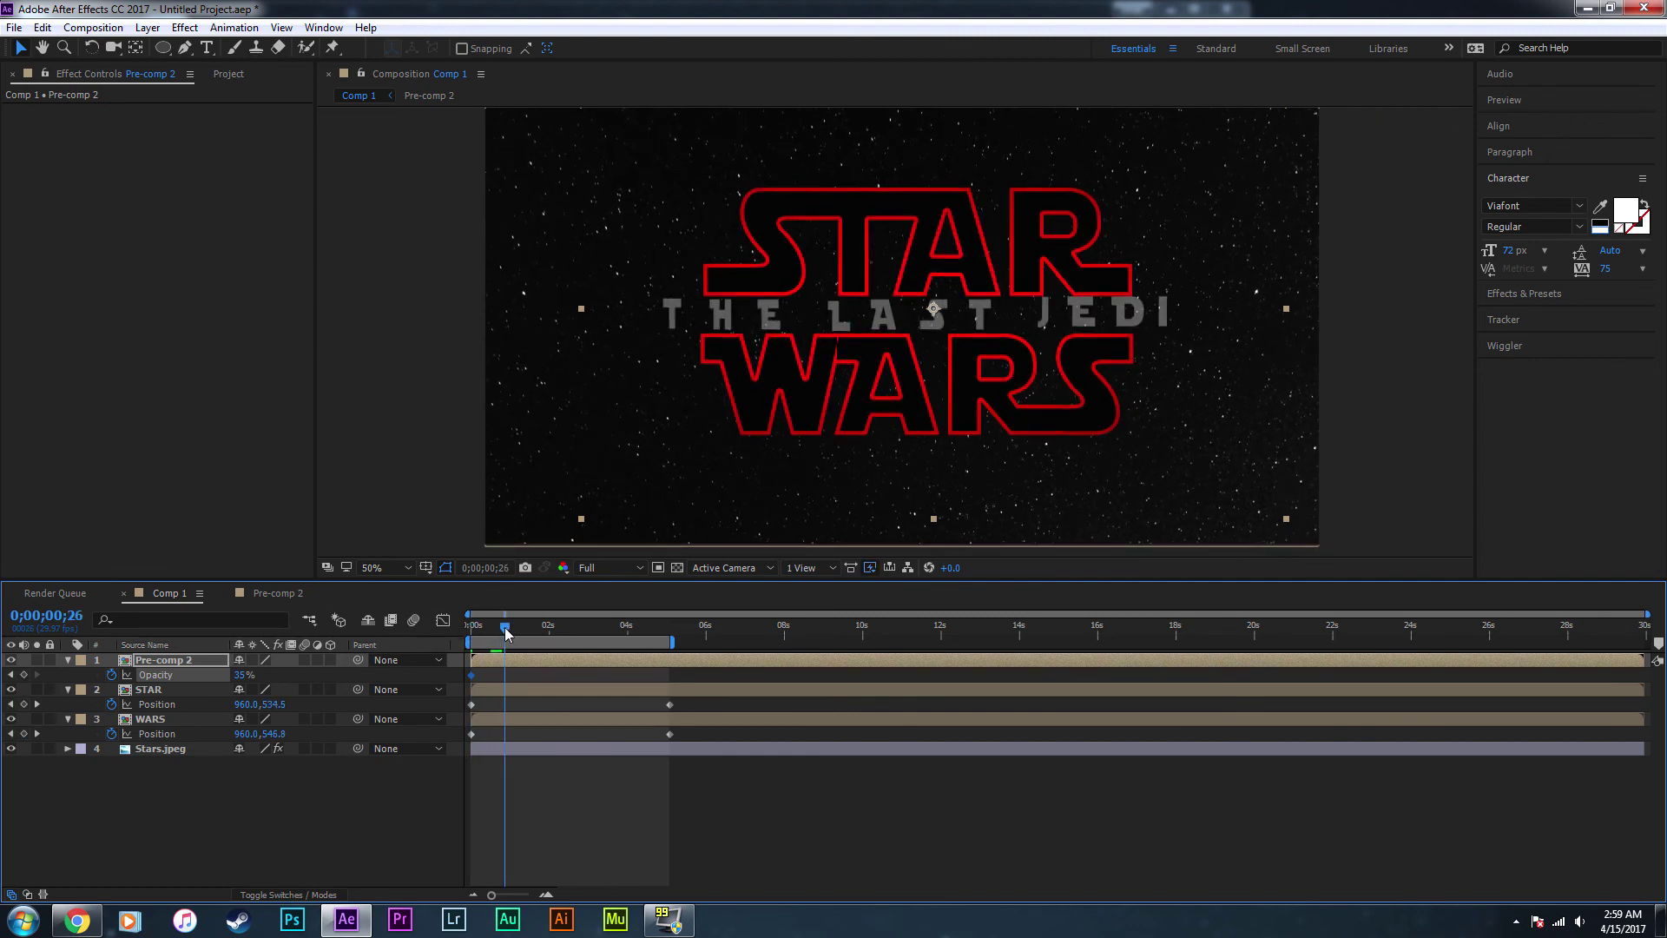
pyautogui.moveTo(240, 674); pyautogui.dragTo(395, 690)
pyautogui.moveTo(507, 634); pyautogui.dragTo(458, 632)
pyautogui.press('space')
pyautogui.press('space')
# - Pre-compose the Pre-comp 2, STAR and WARS layers together, moving all attributes into the new composition
pyautogui.click(174, 771)
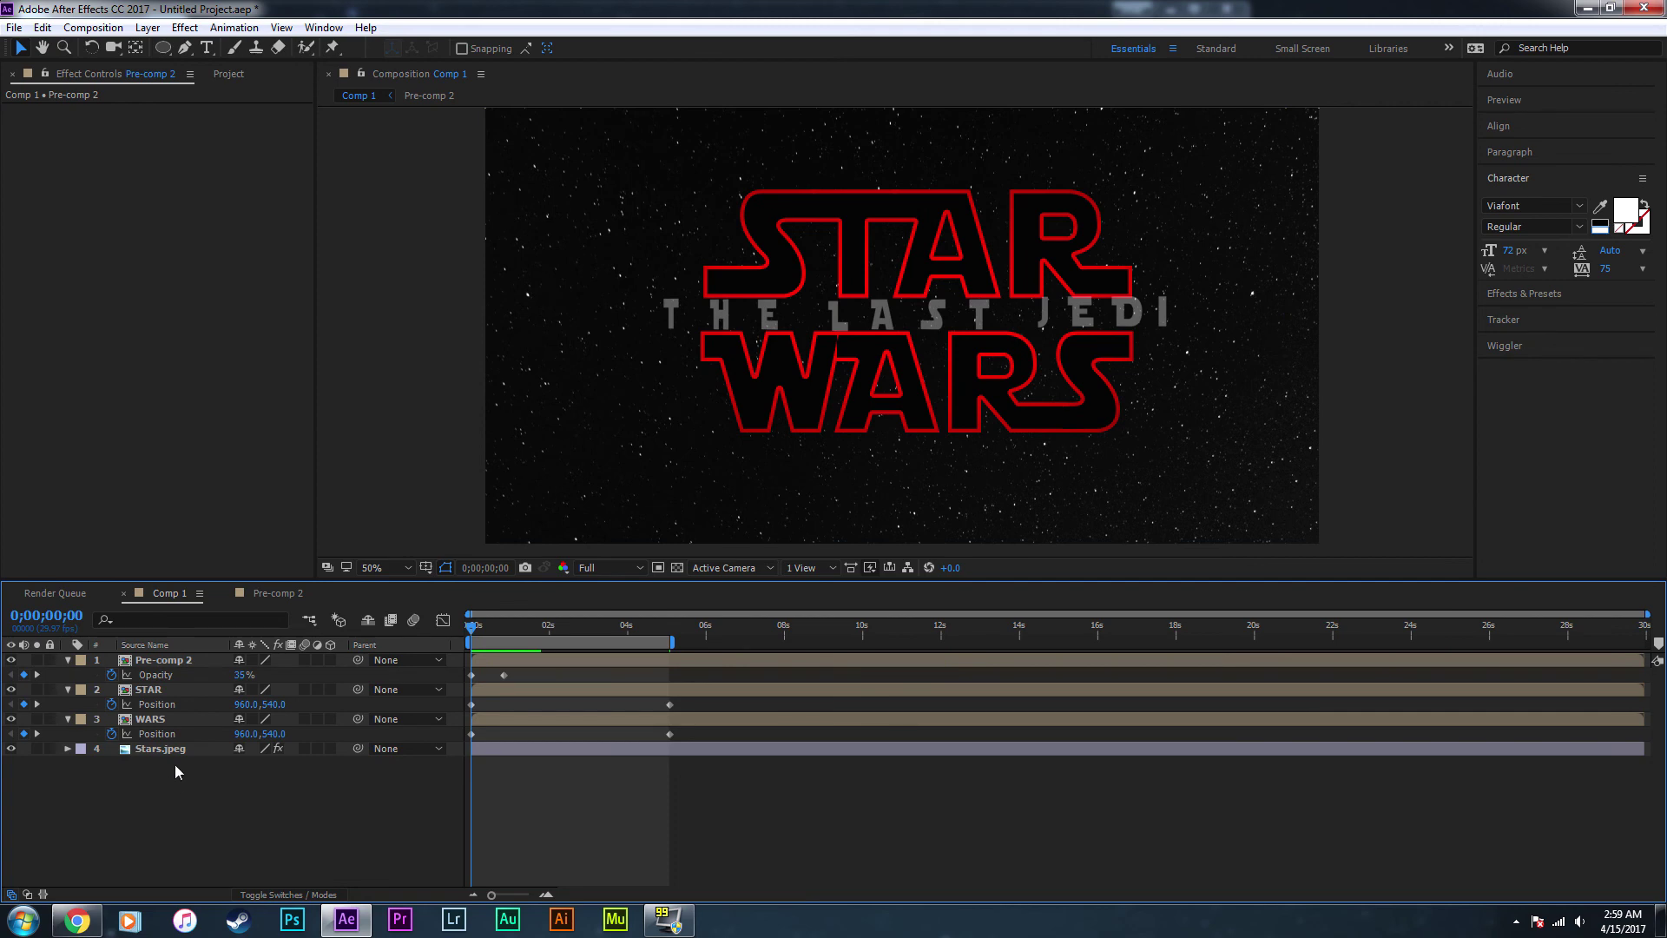
pyautogui.click(170, 720)
pyautogui.rightClick(169, 666)
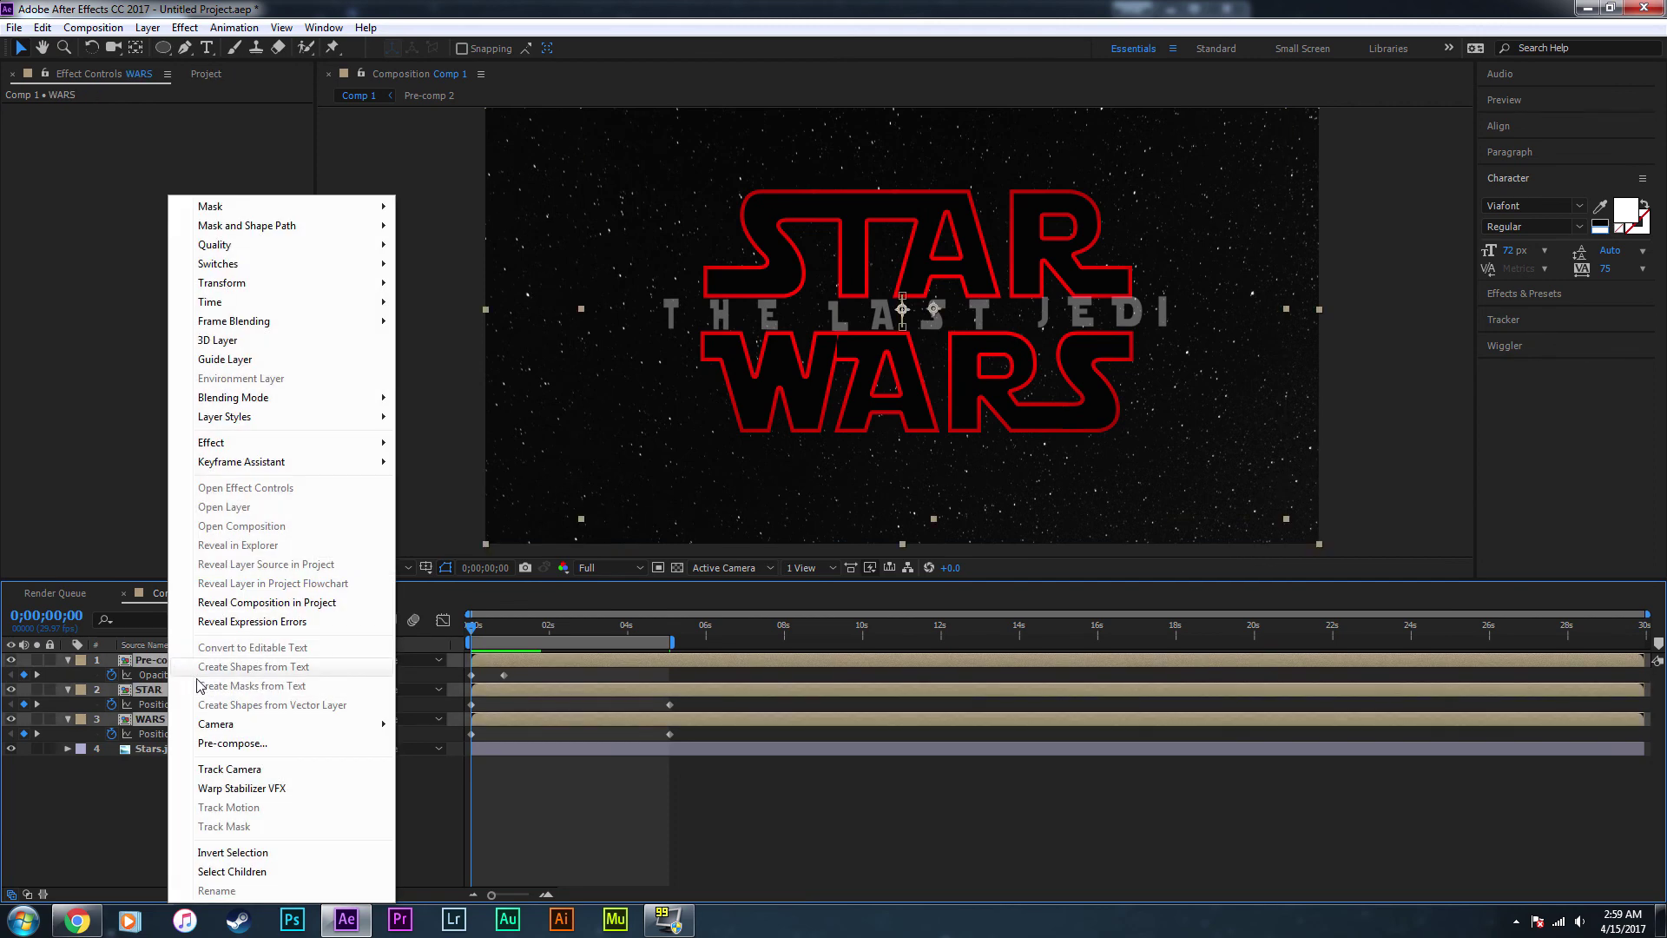
pyautogui.click(225, 743)
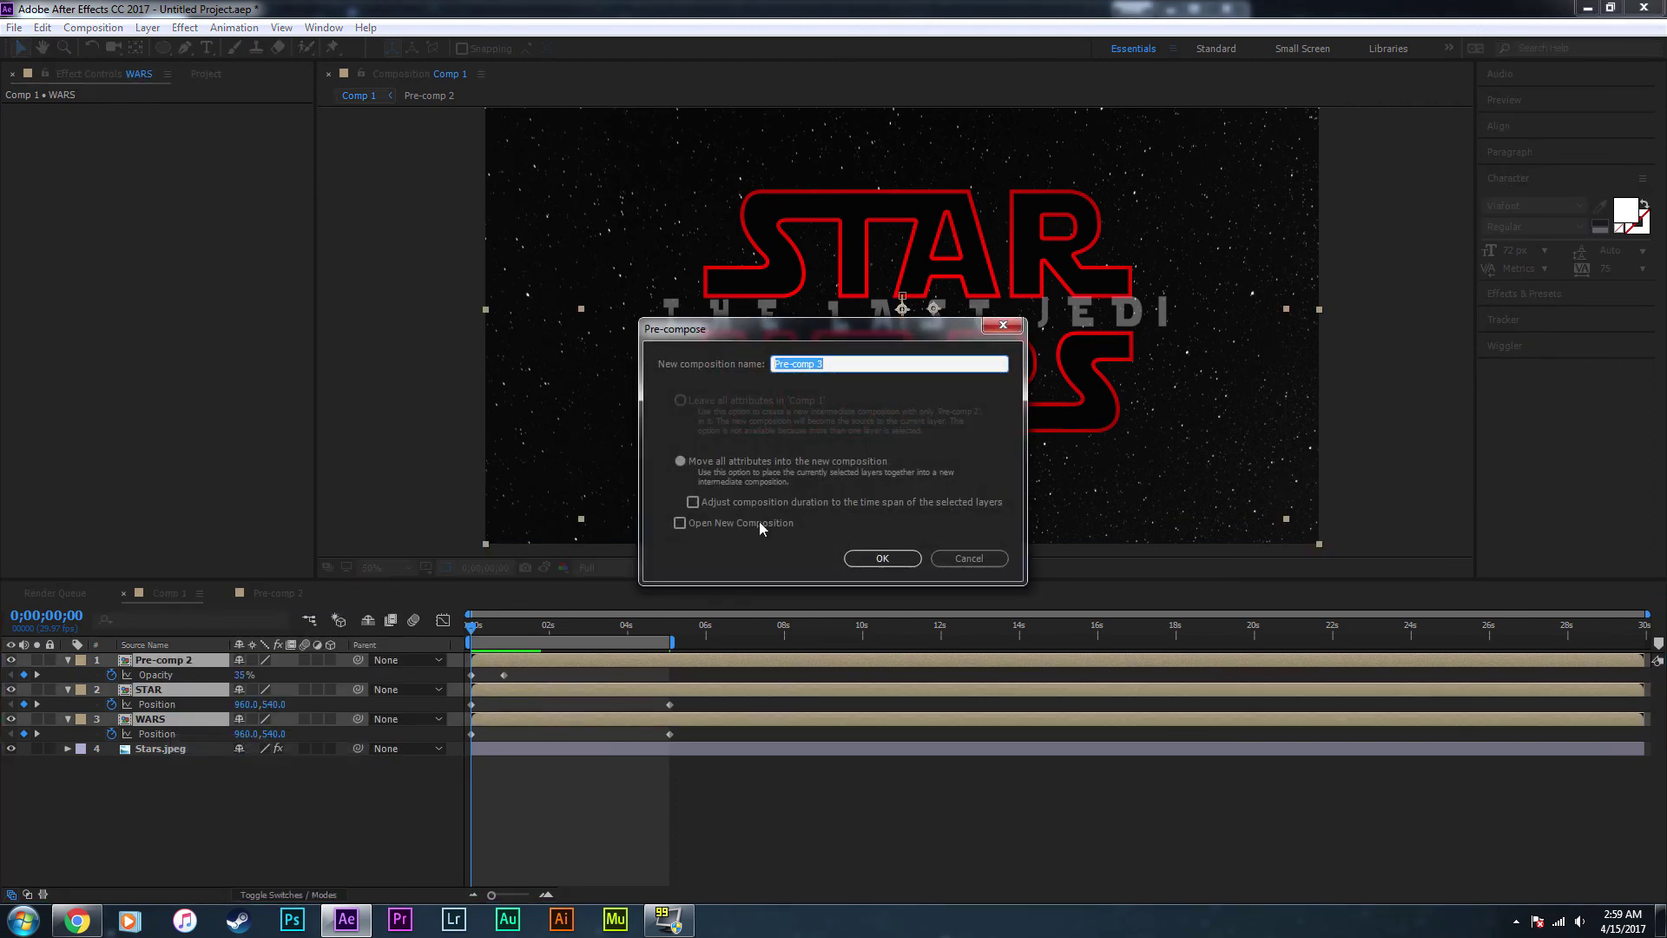
pyautogui.moveTo(865, 333); pyautogui.dragTo(602, 426)
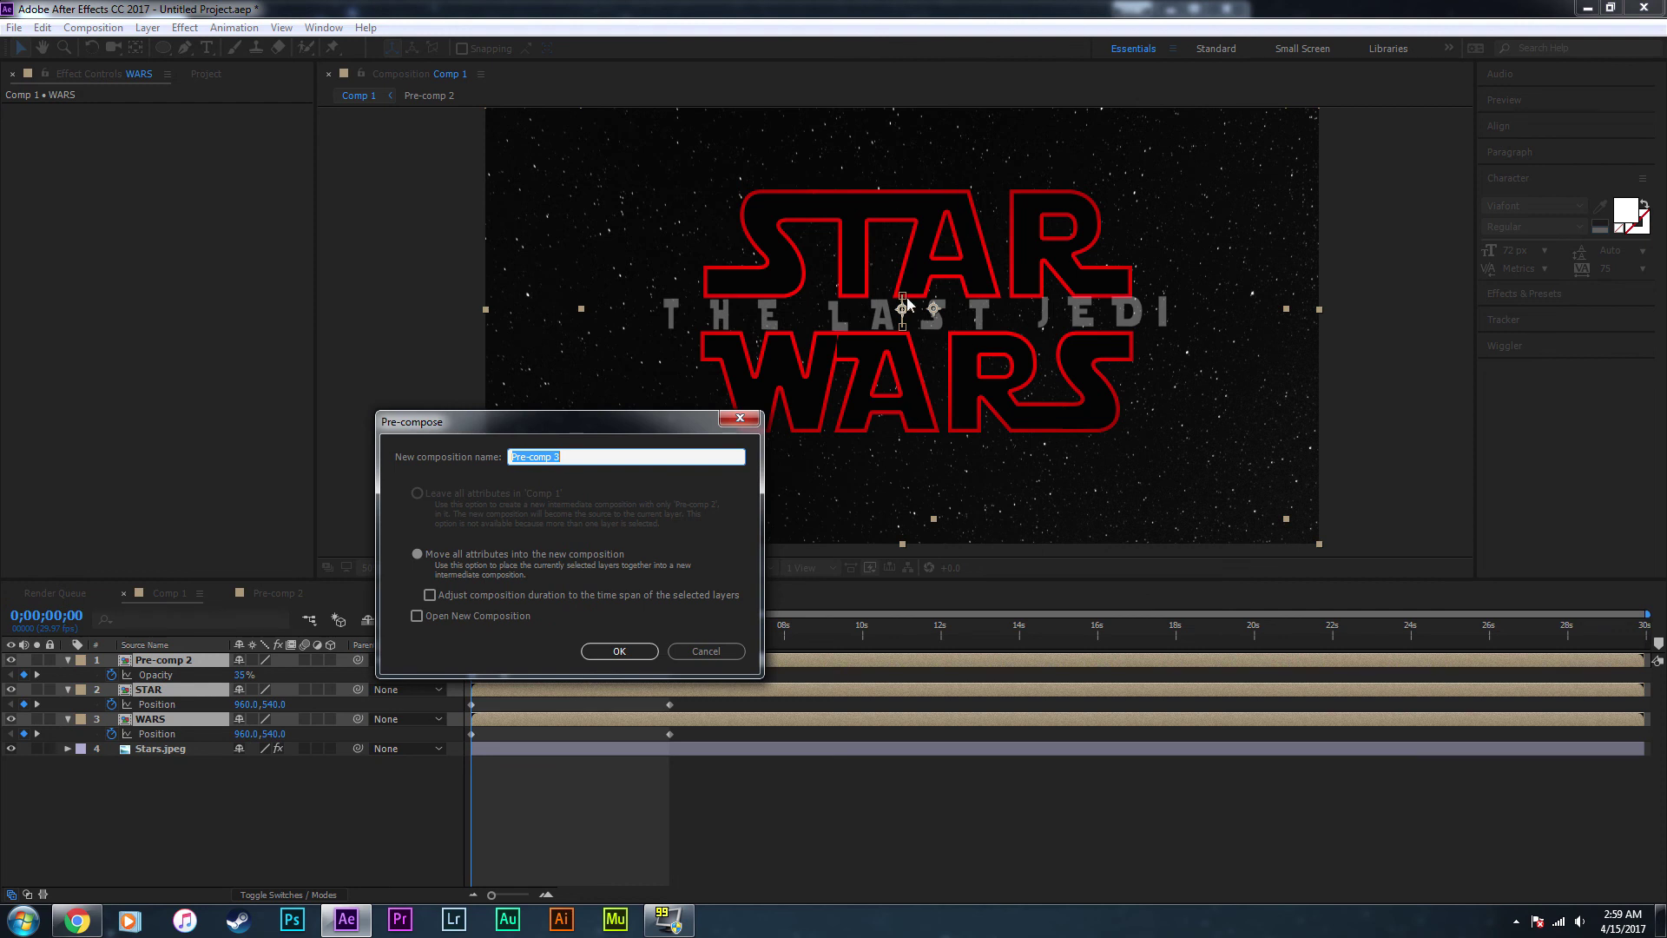
pyautogui.click(646, 650)
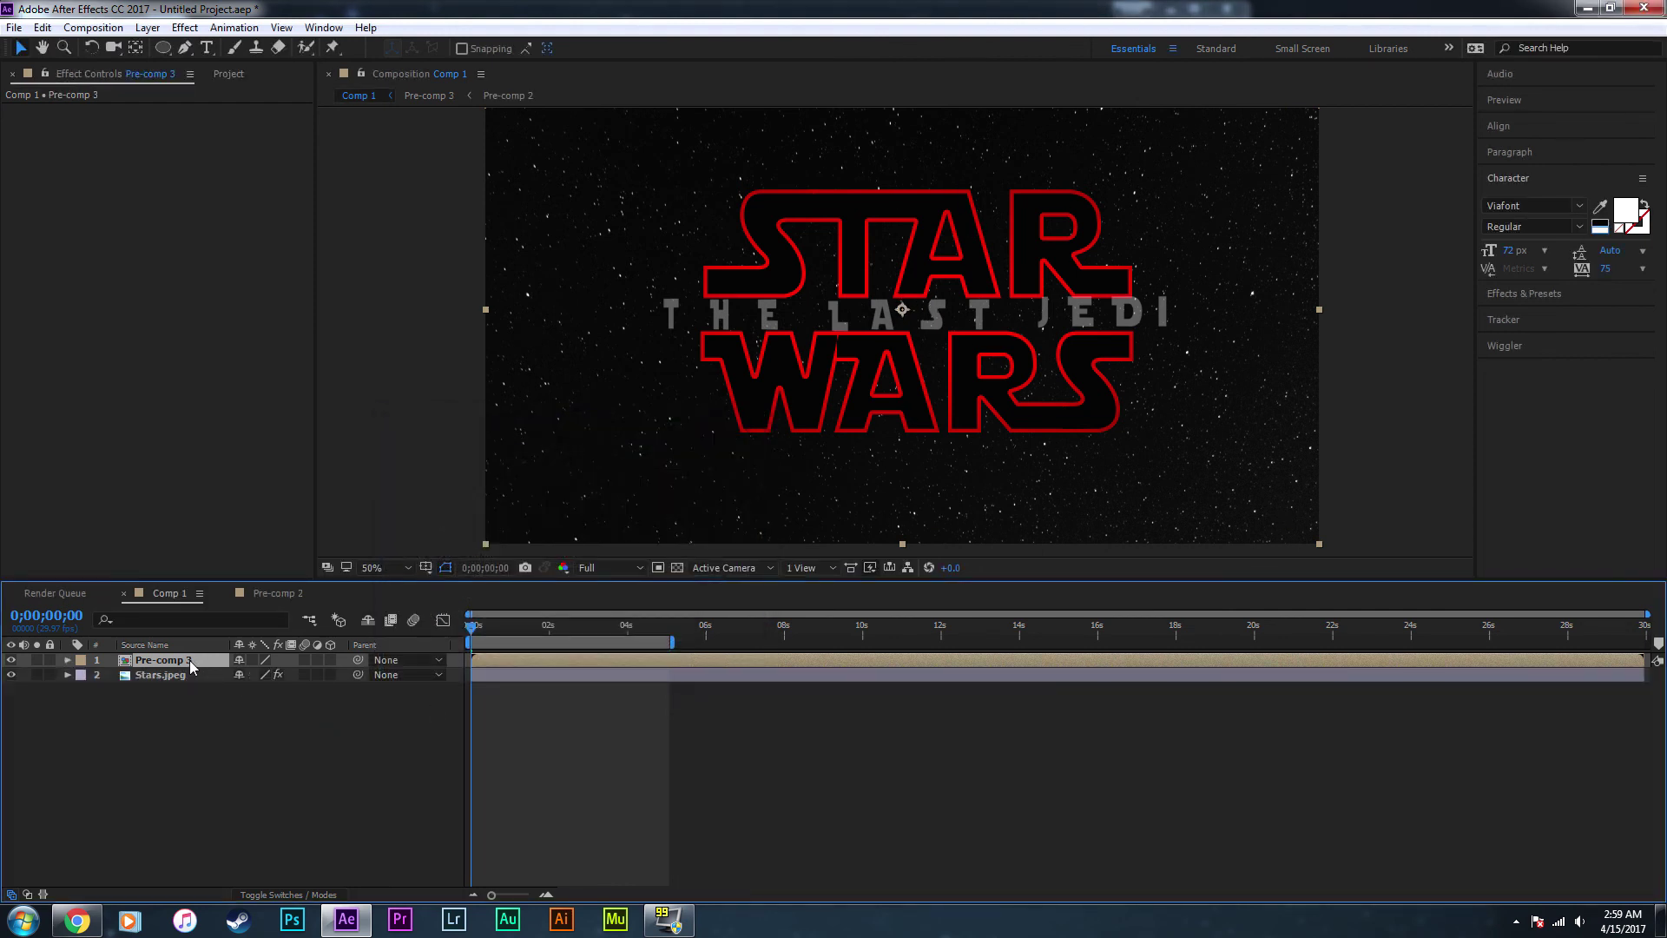
# - Keyframe Pre-comp 3's Scale at 100% at 0;00;00;00 and 0;00;05;03, checking the teaser's title in Chrome for reference
pyautogui.press('s')
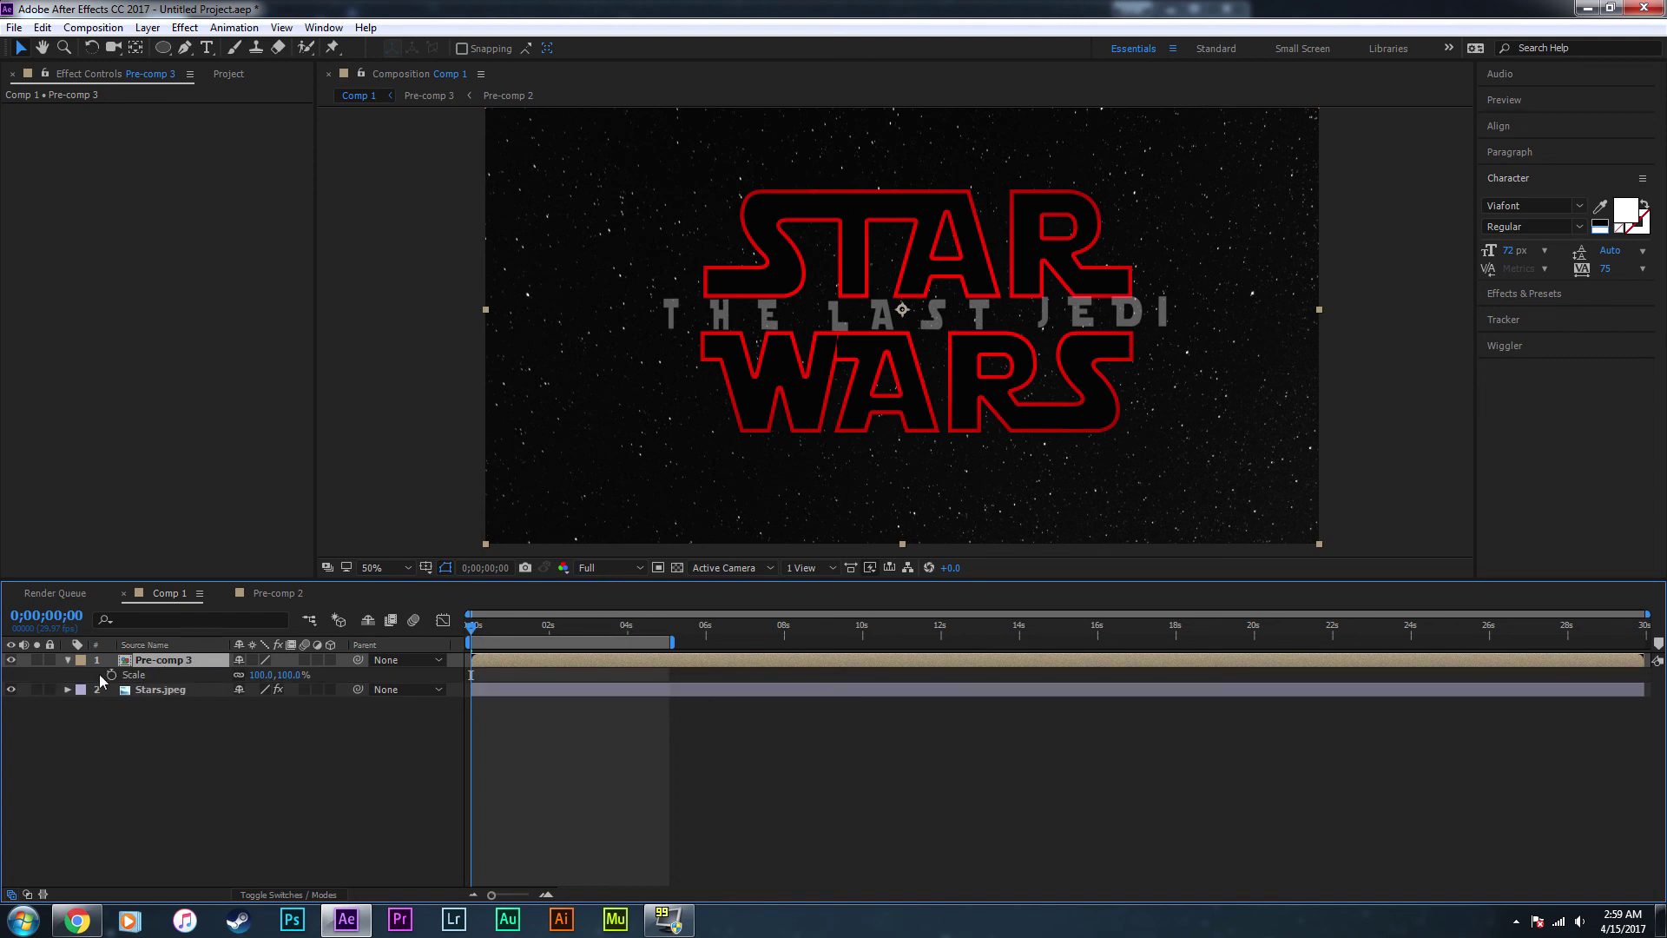
pyautogui.click(111, 675)
pyautogui.moveTo(634, 626); pyautogui.dragTo(670, 627)
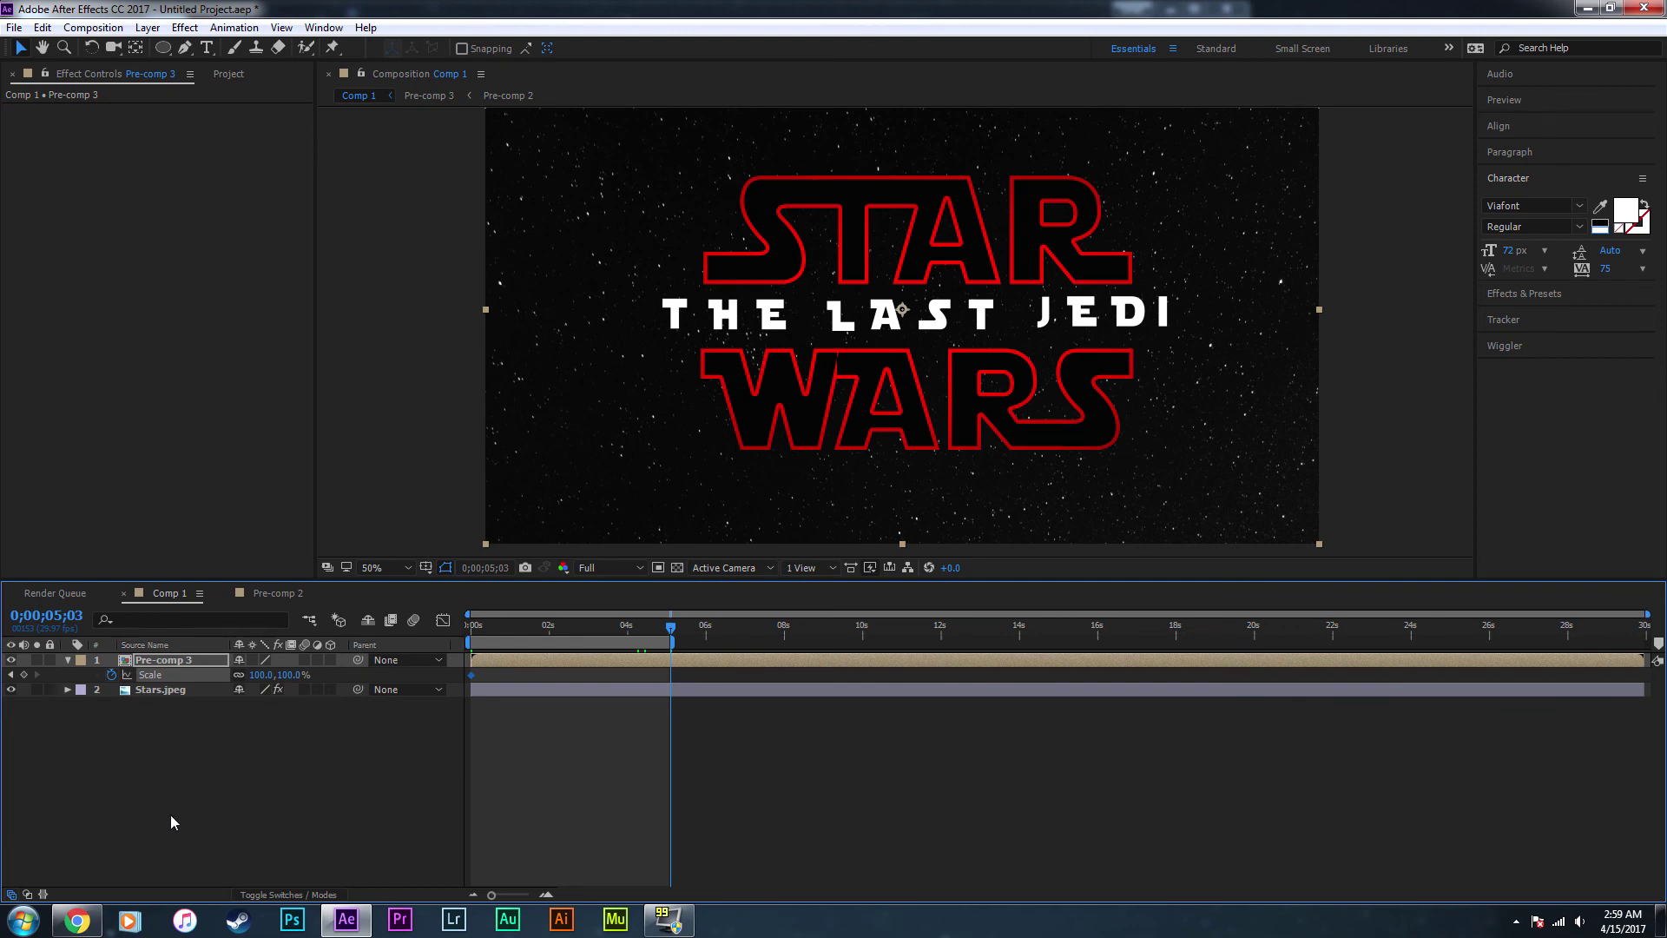
pyautogui.click(77, 920)
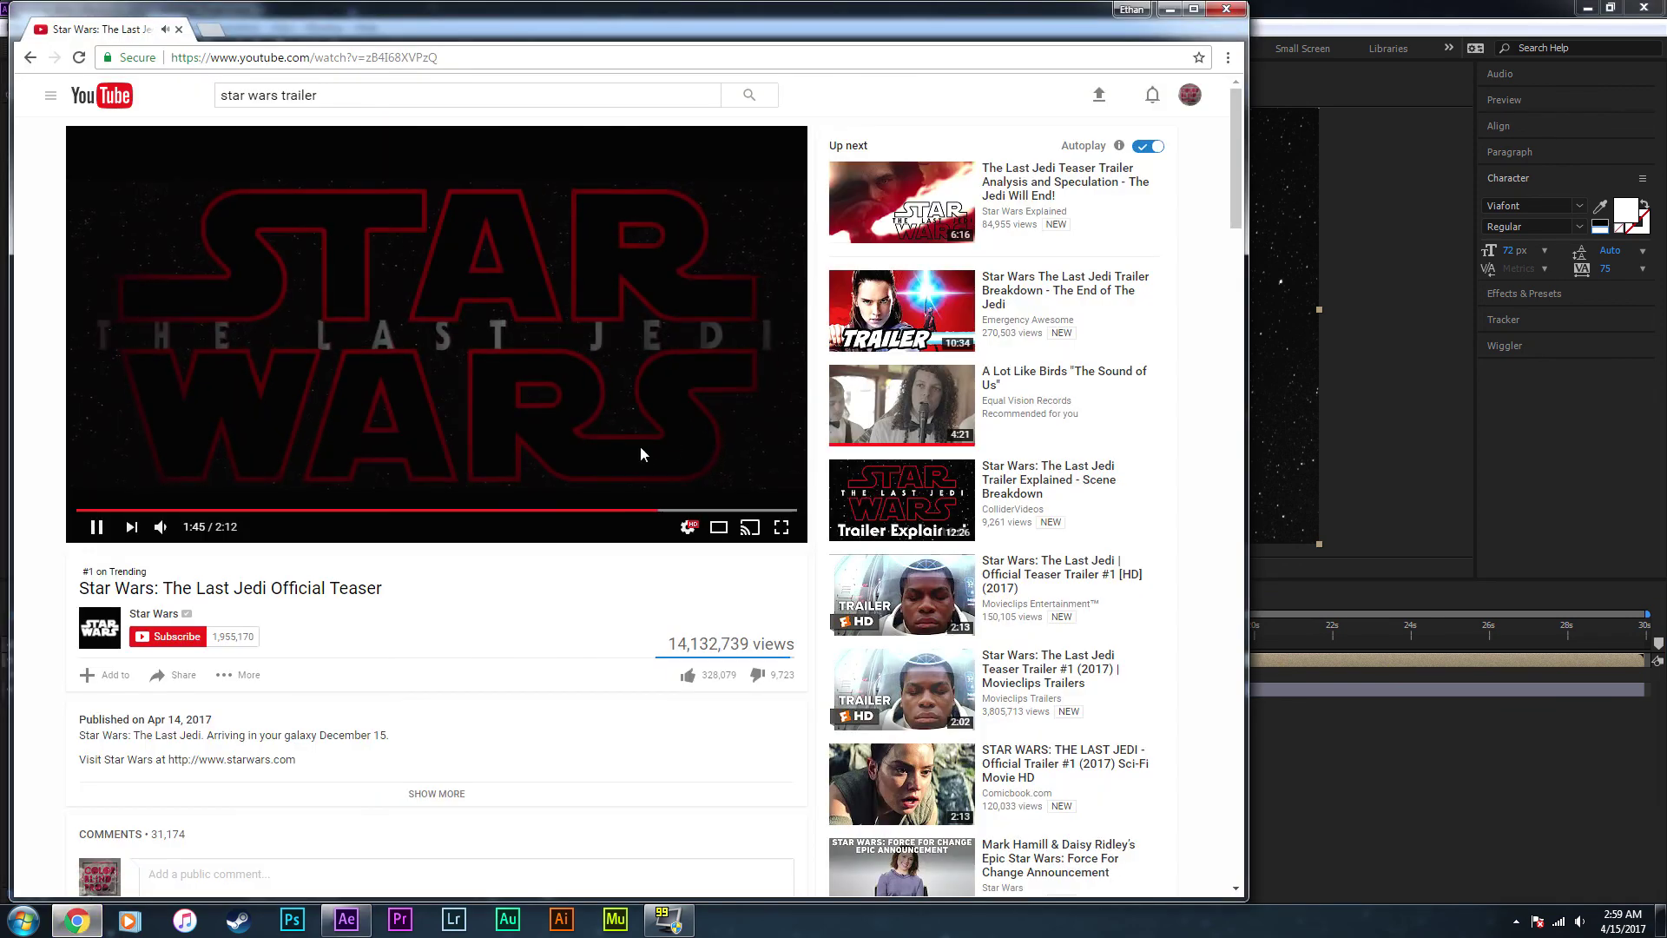
pyautogui.hotkey('alt', 'Tab')
pyautogui.click(179, 661)
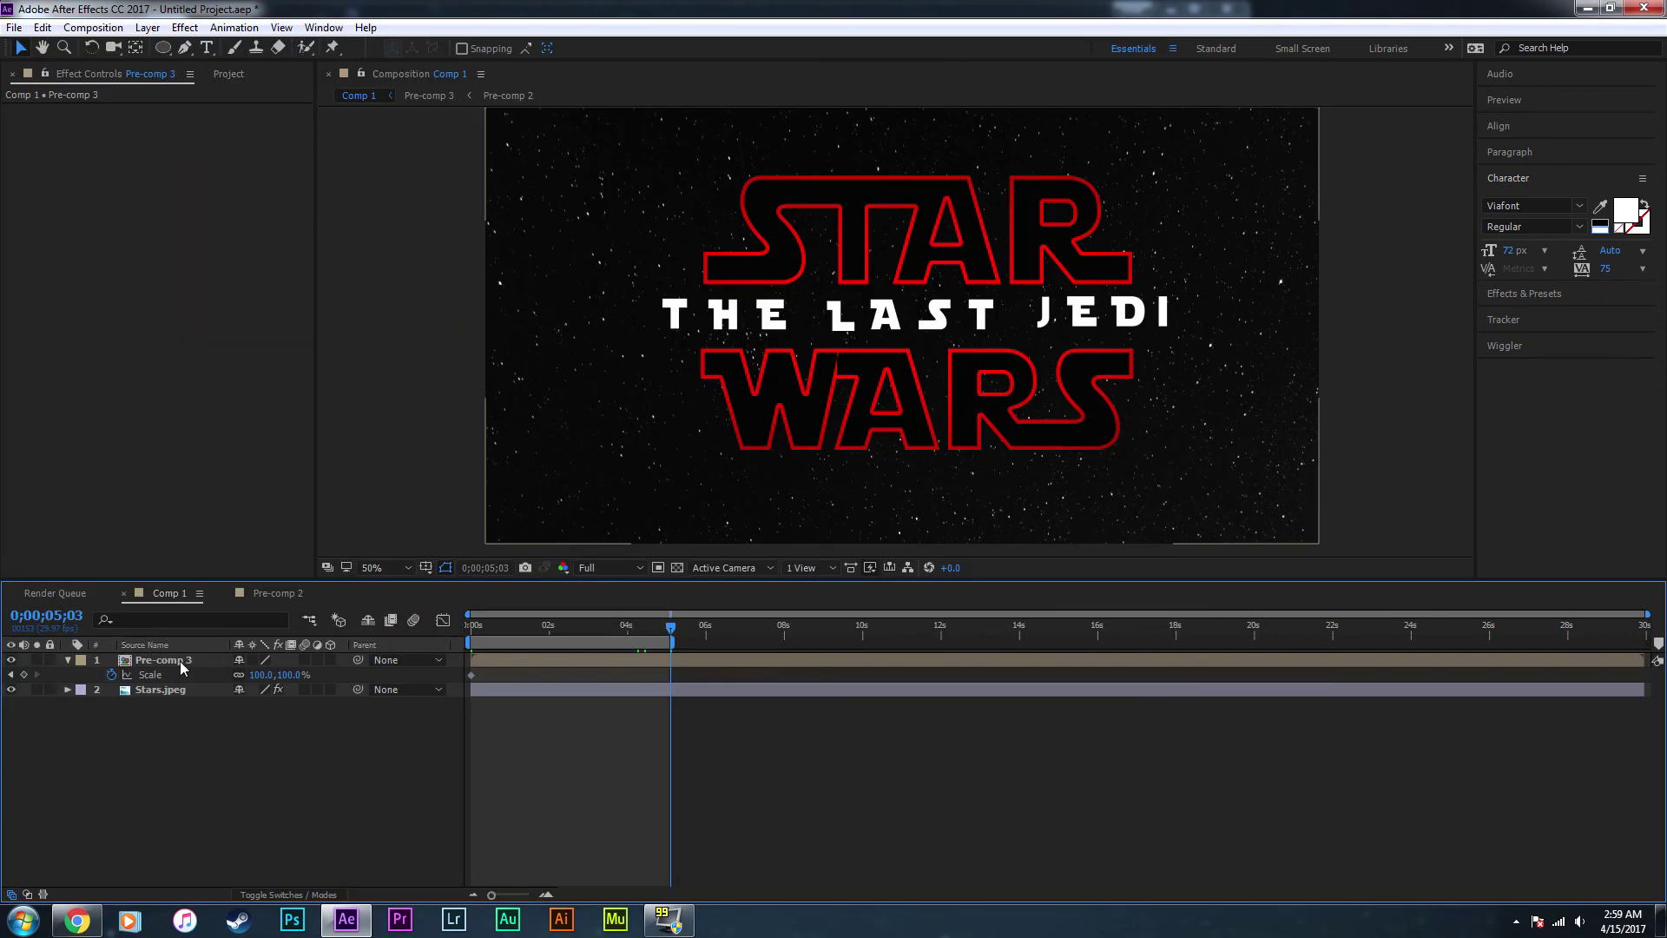
pyautogui.click(23, 675)
# - Set Pre-comp 3's Scale to 118% at 0;00;00;00 and preview the title shrinking
pyautogui.moveTo(670, 625); pyautogui.dragTo(443, 633)
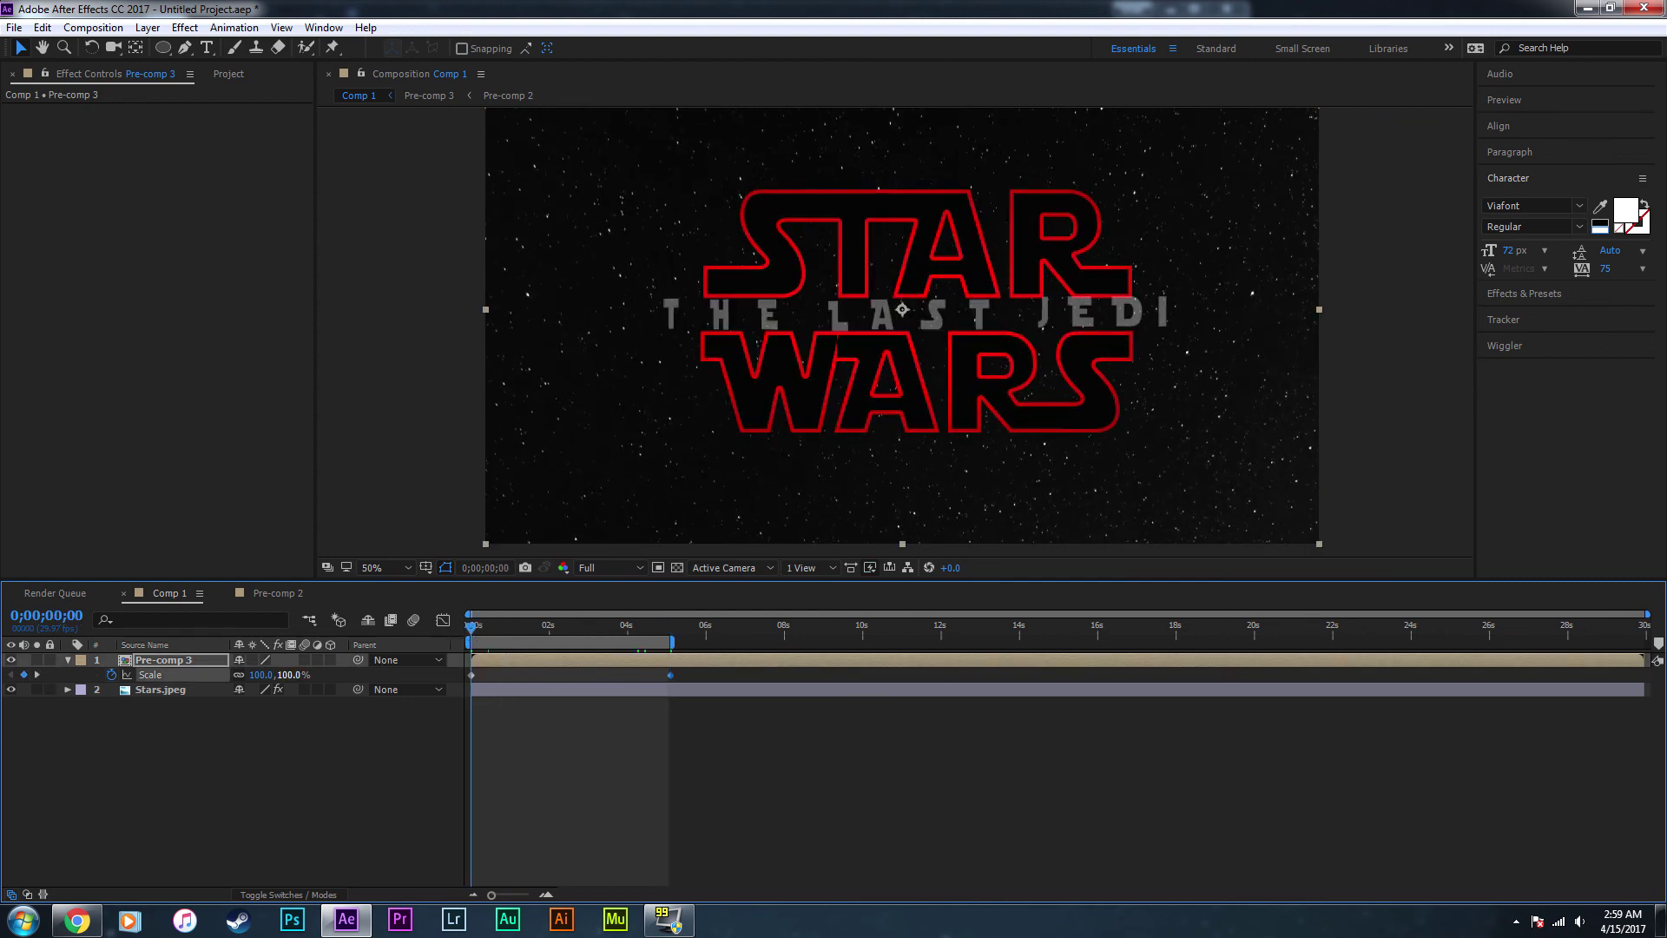
pyautogui.moveTo(288, 675); pyautogui.dragTo(303, 674)
pyautogui.press(',')
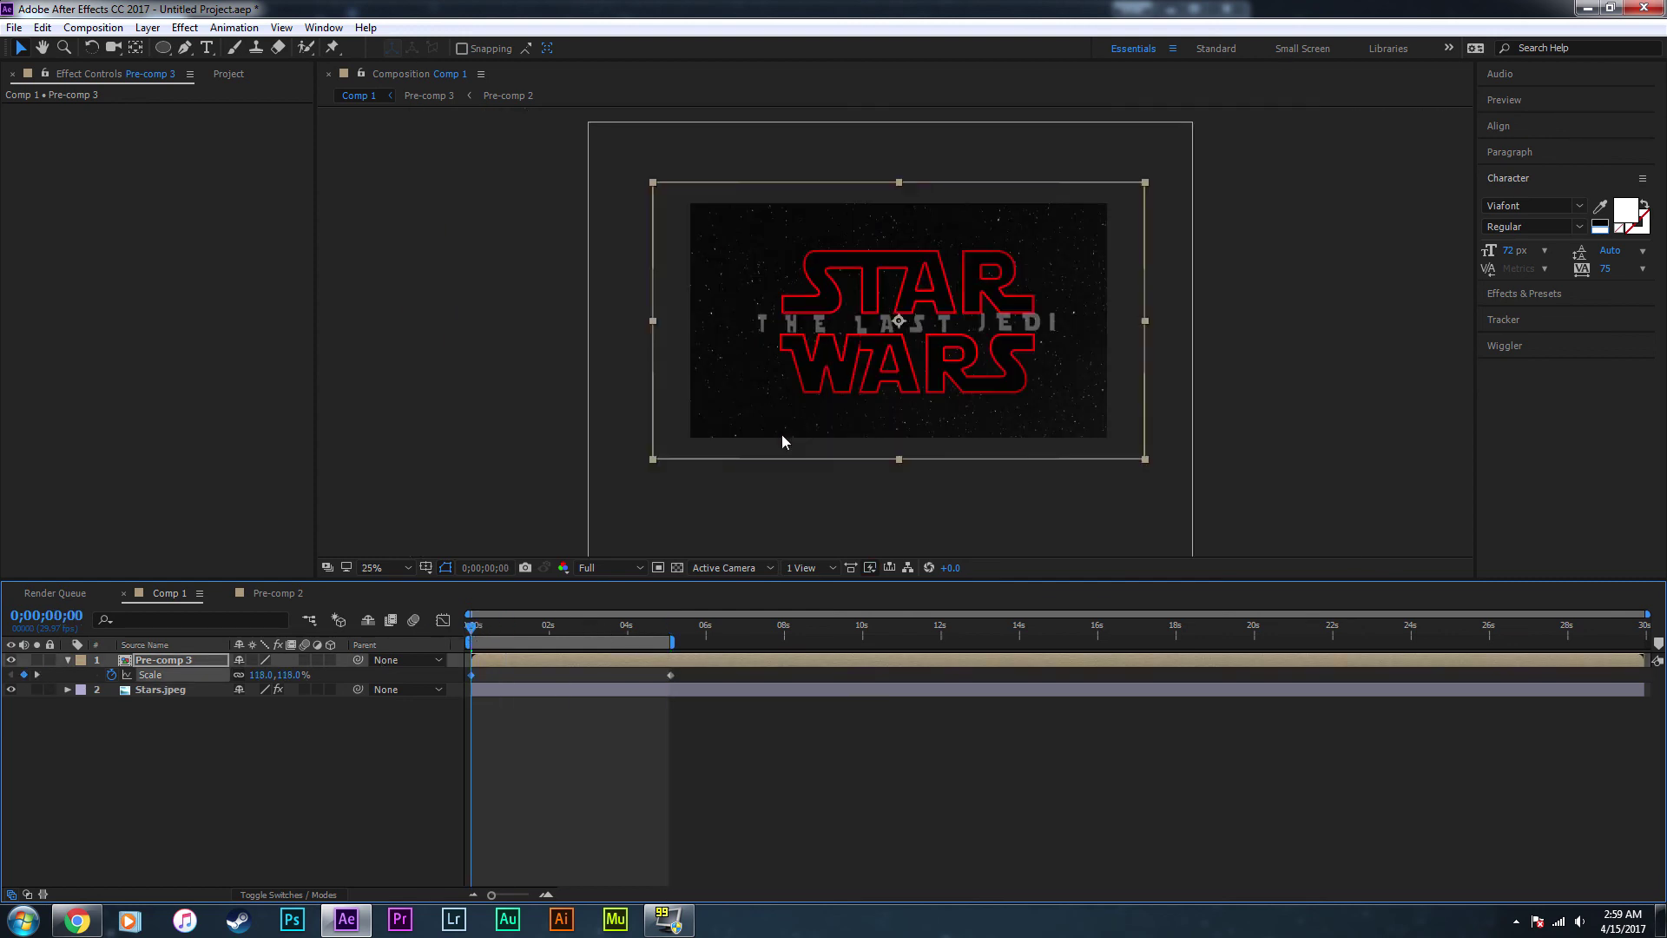
pyautogui.press('space')
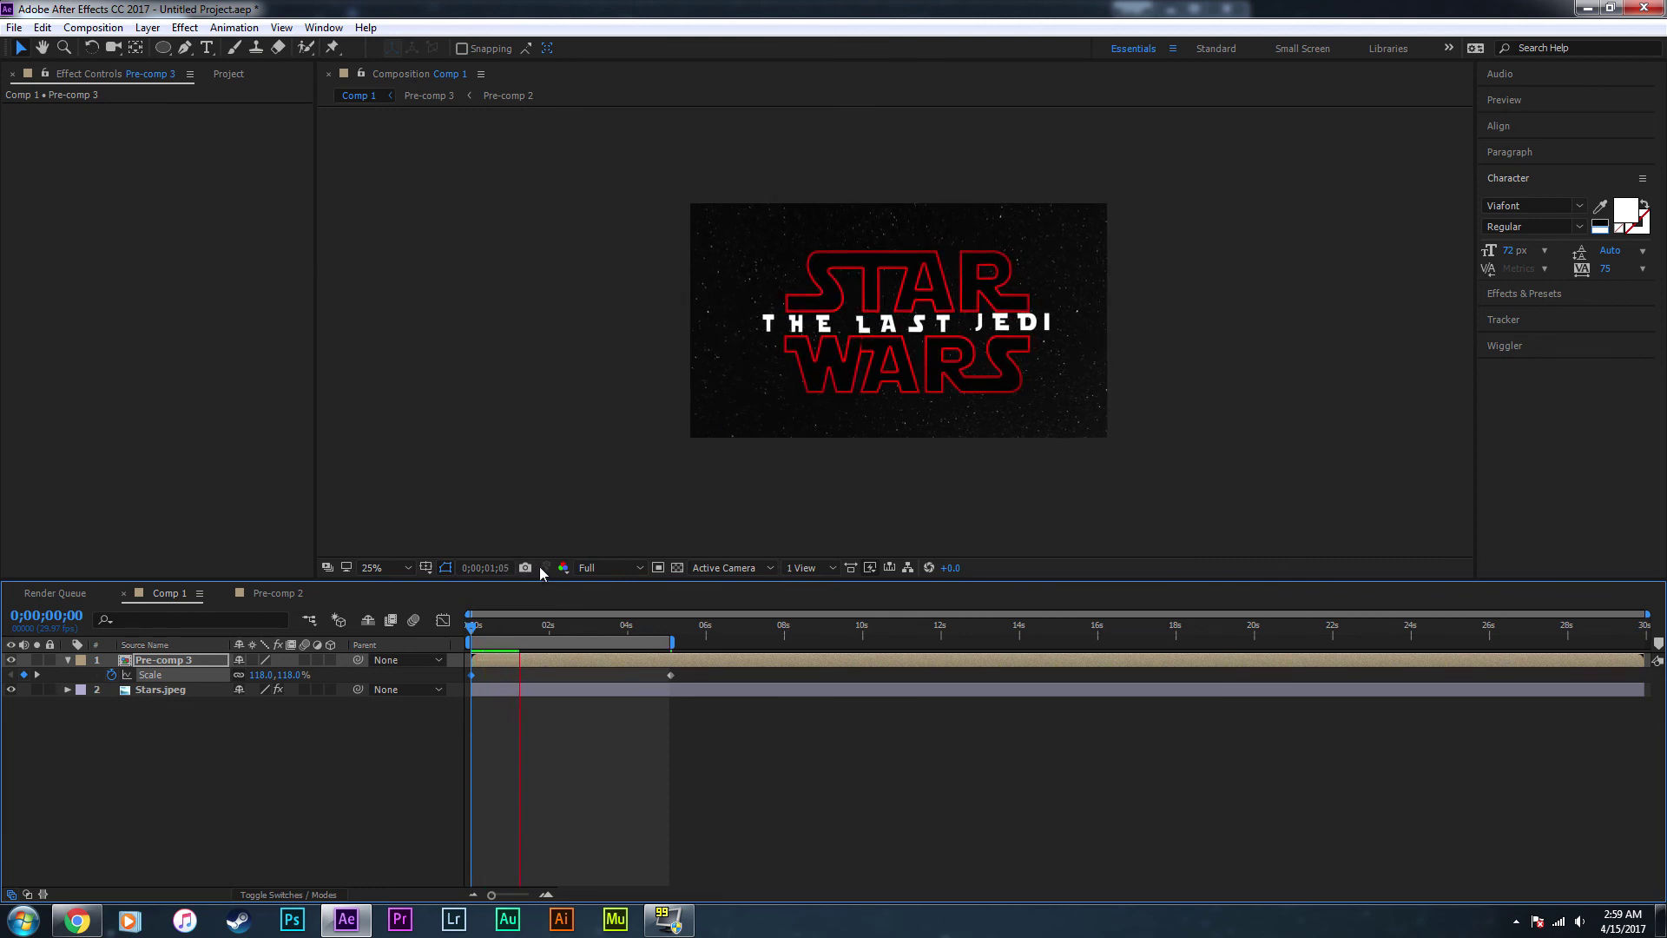
pyautogui.press('space')
# - Add Letterbox.png to Comp 1 above Pre-comp 3 and enlarge it to cover the whole frame
pyautogui.click(230, 74)
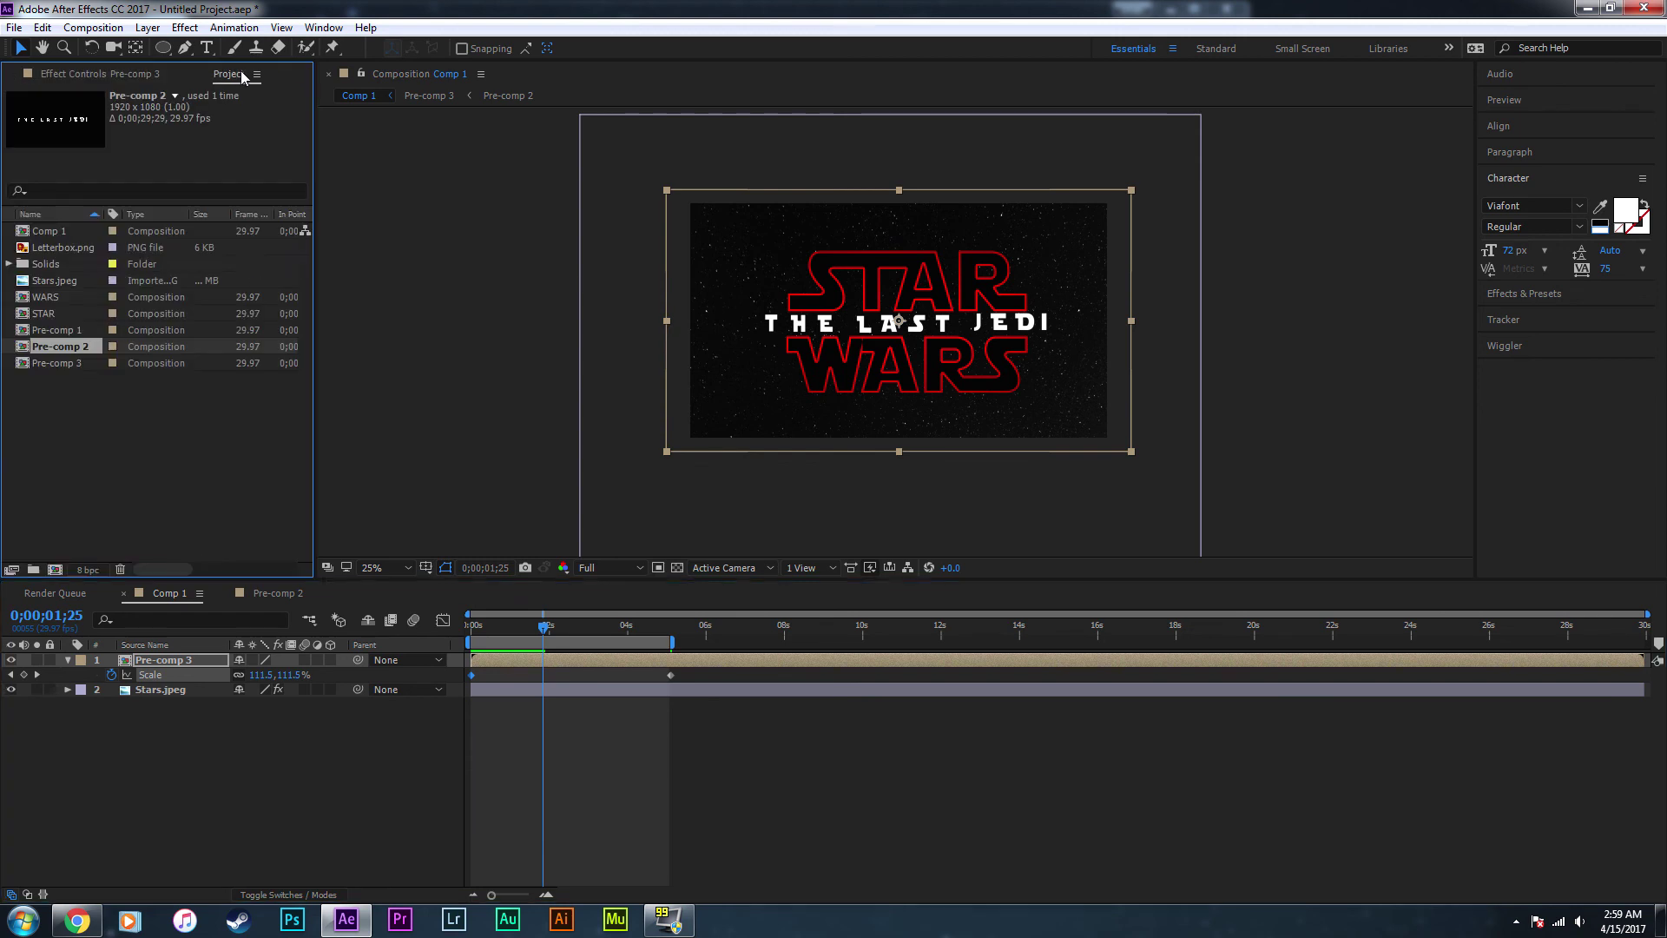
pyautogui.moveTo(57, 248); pyautogui.dragTo(158, 665)
pyautogui.moveTo(1073, 224); pyautogui.dragTo(1117, 197)
pyautogui.click(539, 487)
# - Compare with the teaser's title in Chrome, return to After Effects and fit the composition in the viewer to preview it
pyautogui.click(76, 920)
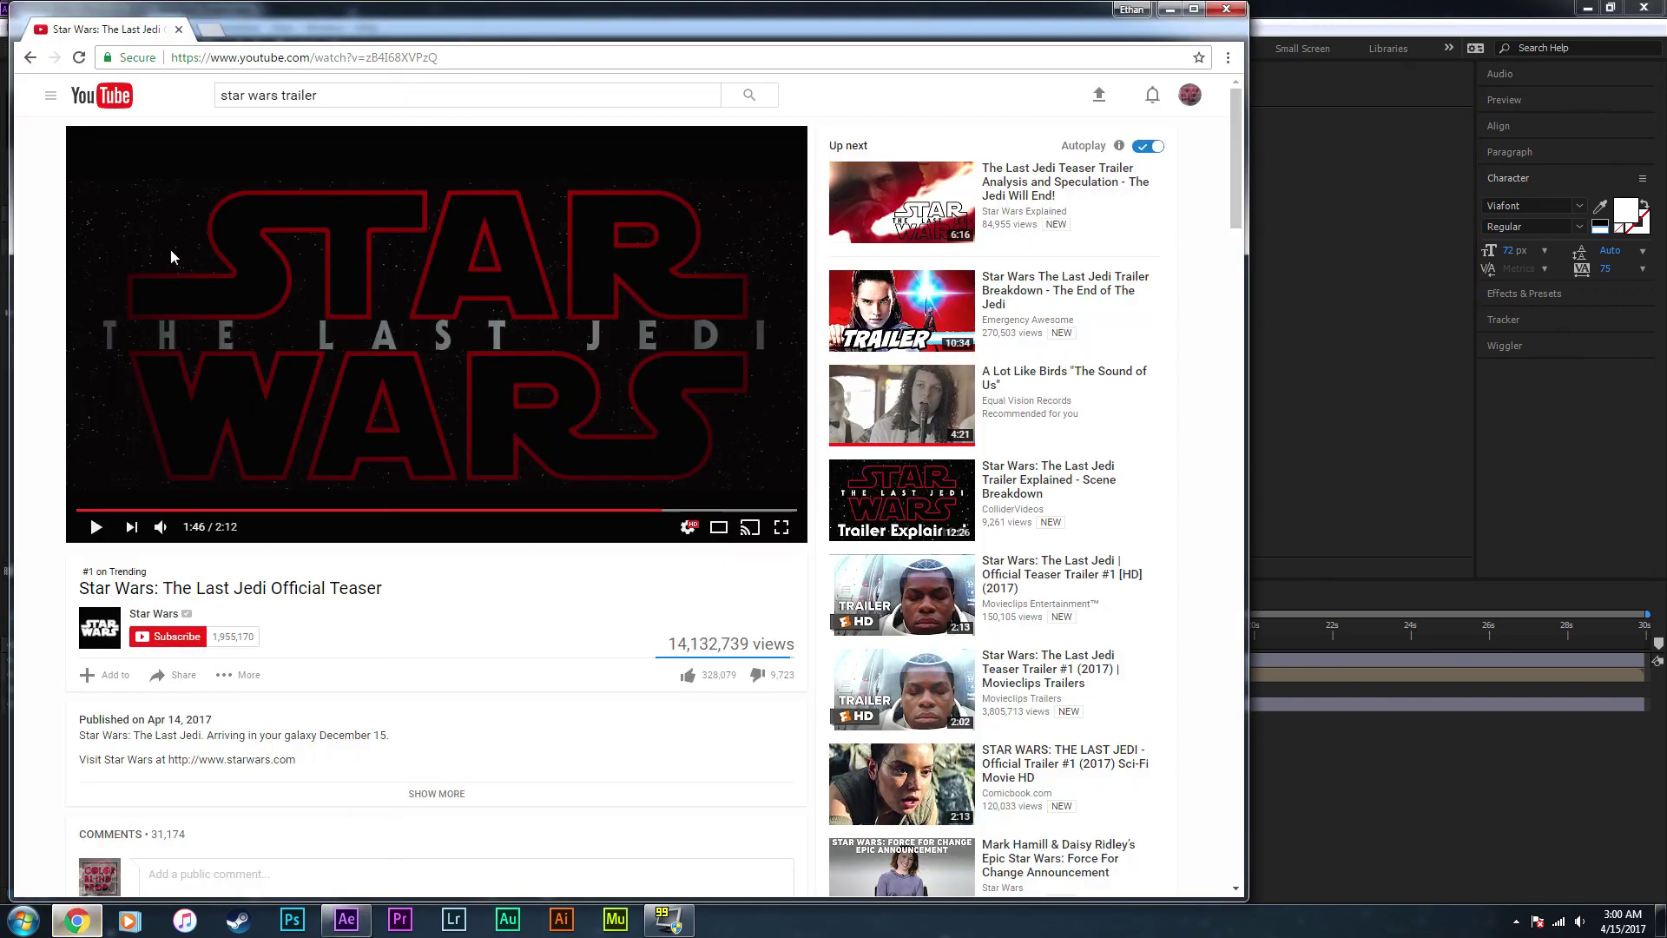
pyautogui.click(1357, 409)
pyautogui.scroll(2, 882, 413)
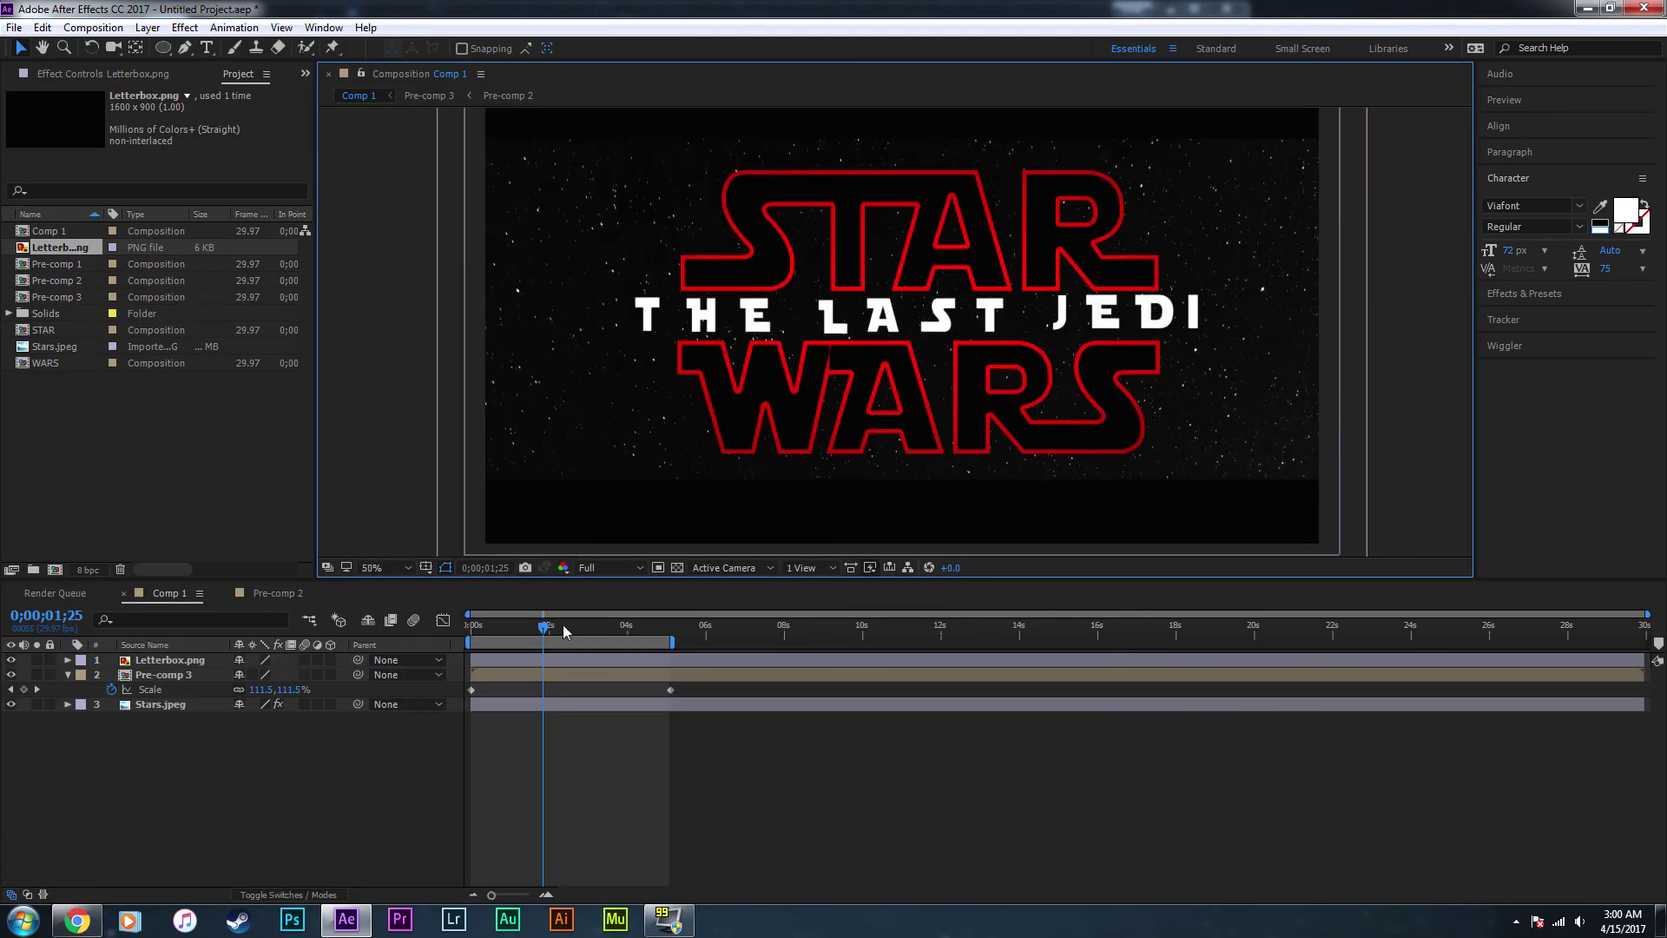
pyautogui.click(408, 567)
pyautogui.click(418, 606)
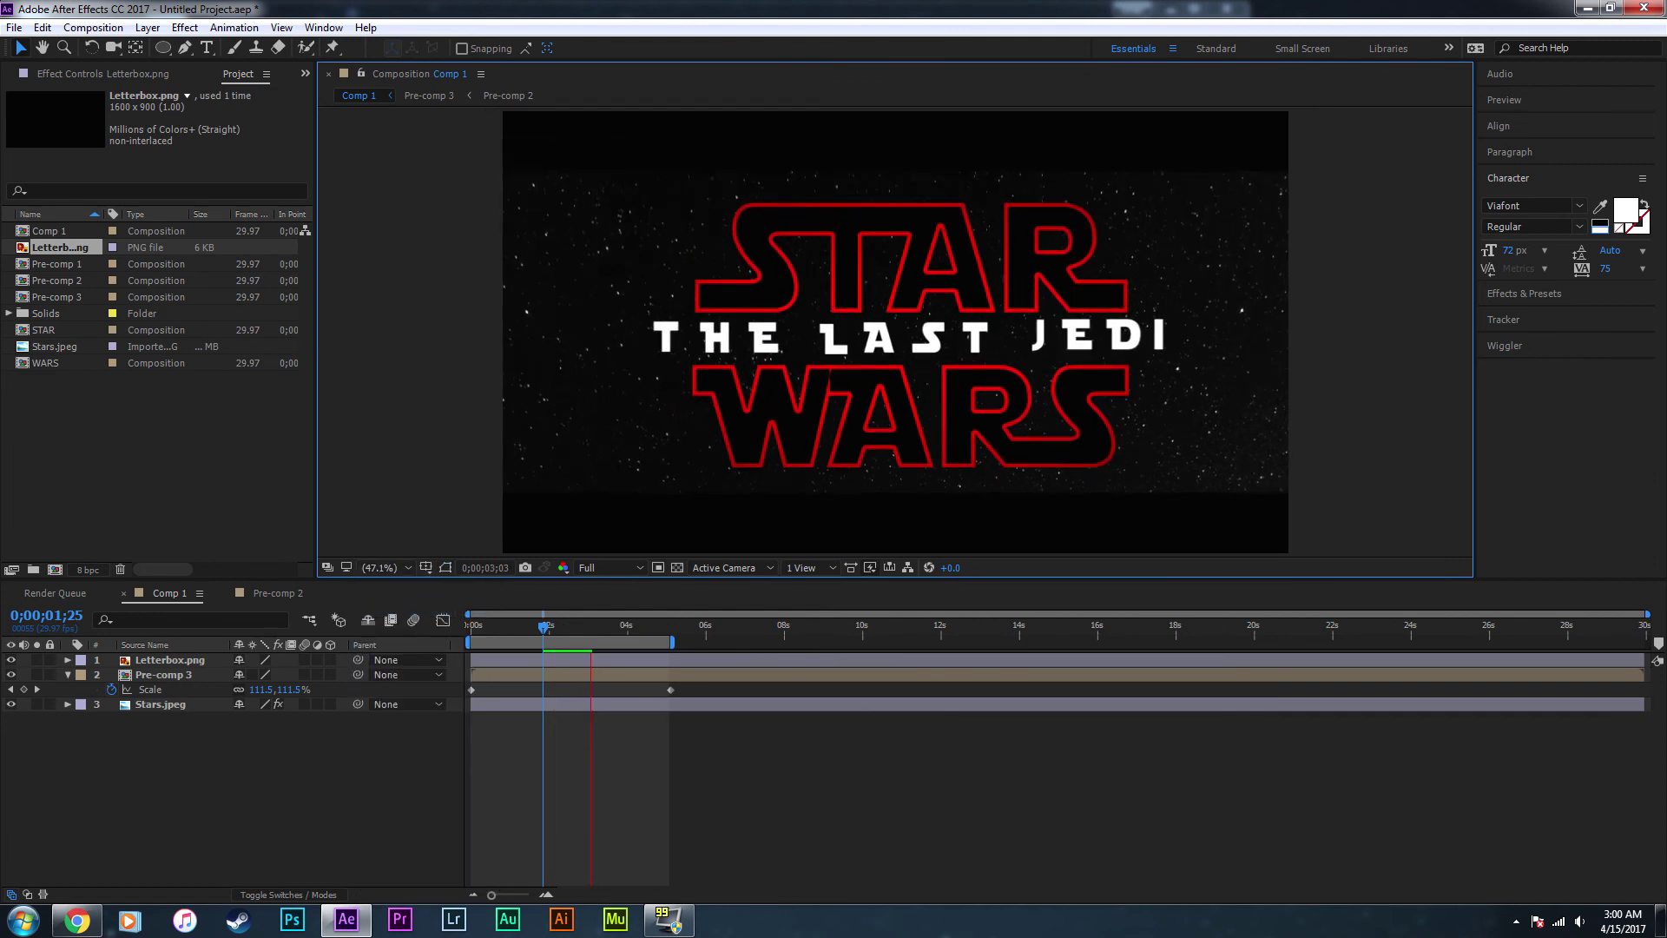